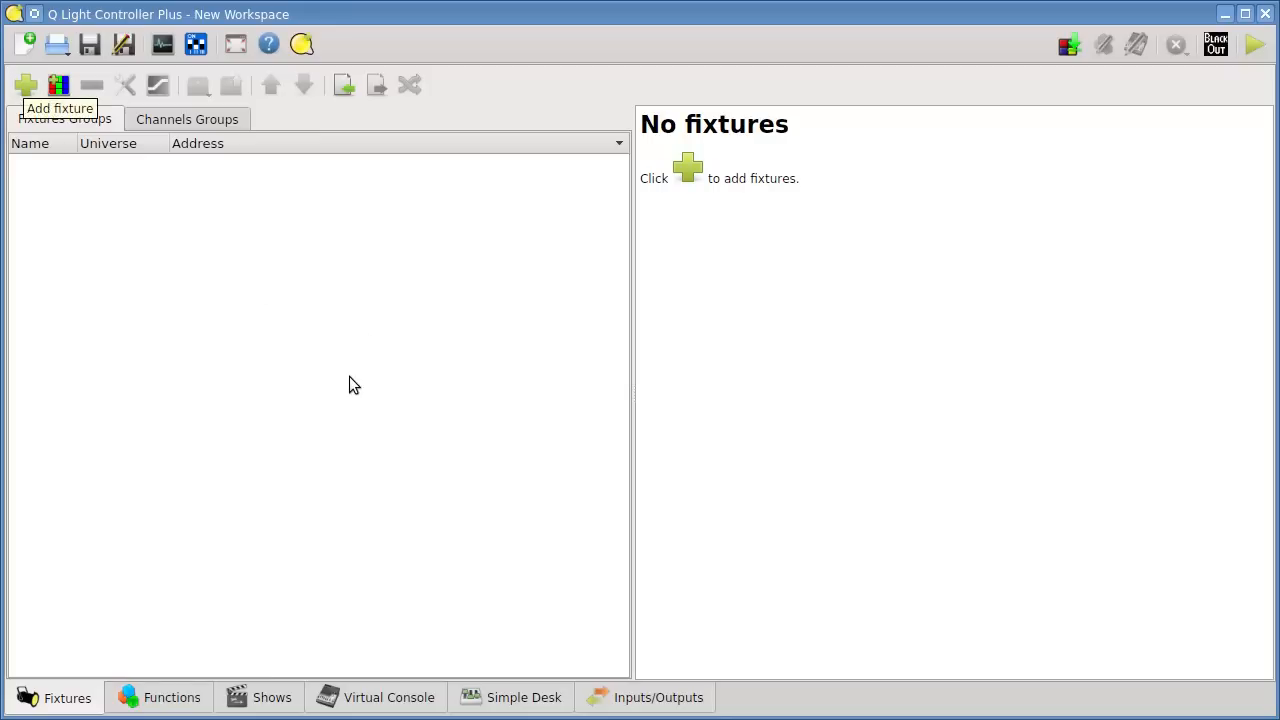
- Add four Stairville LED PAR56 fixtures in Mode 1 to Universe 1, starting at address 1
click(25, 87)
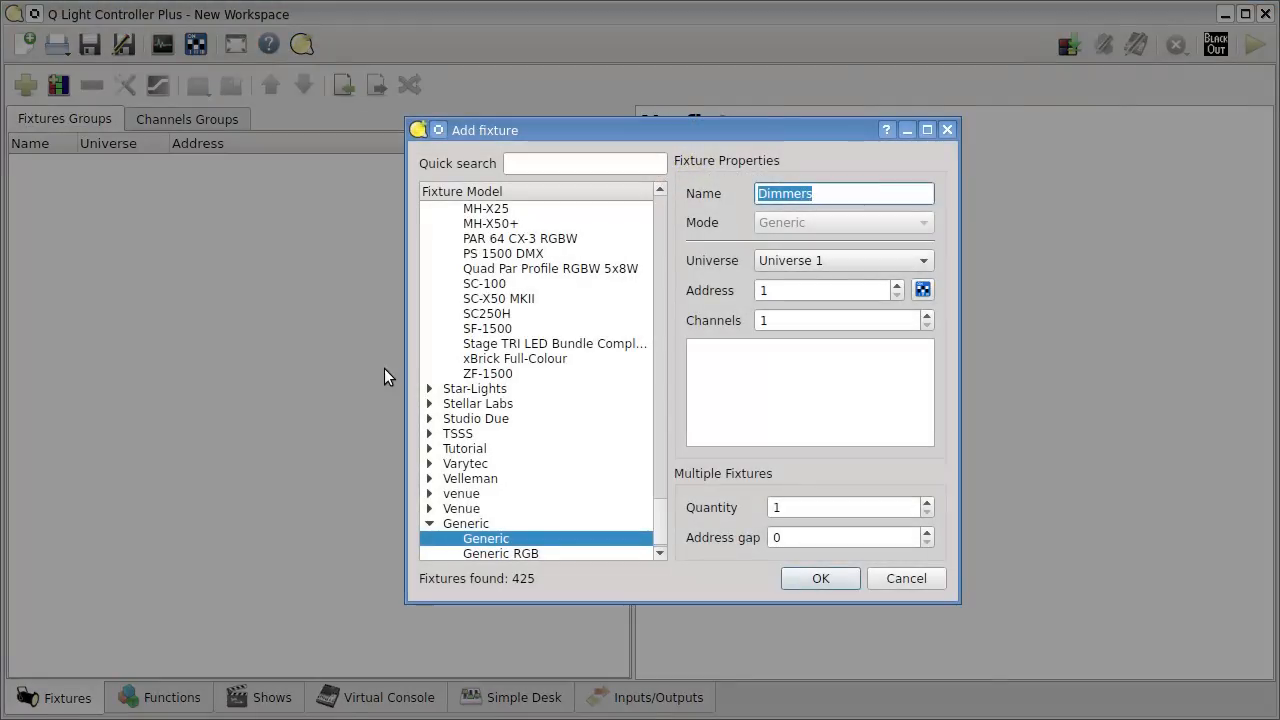
drag(658, 510, 662, 470)
click(527, 389)
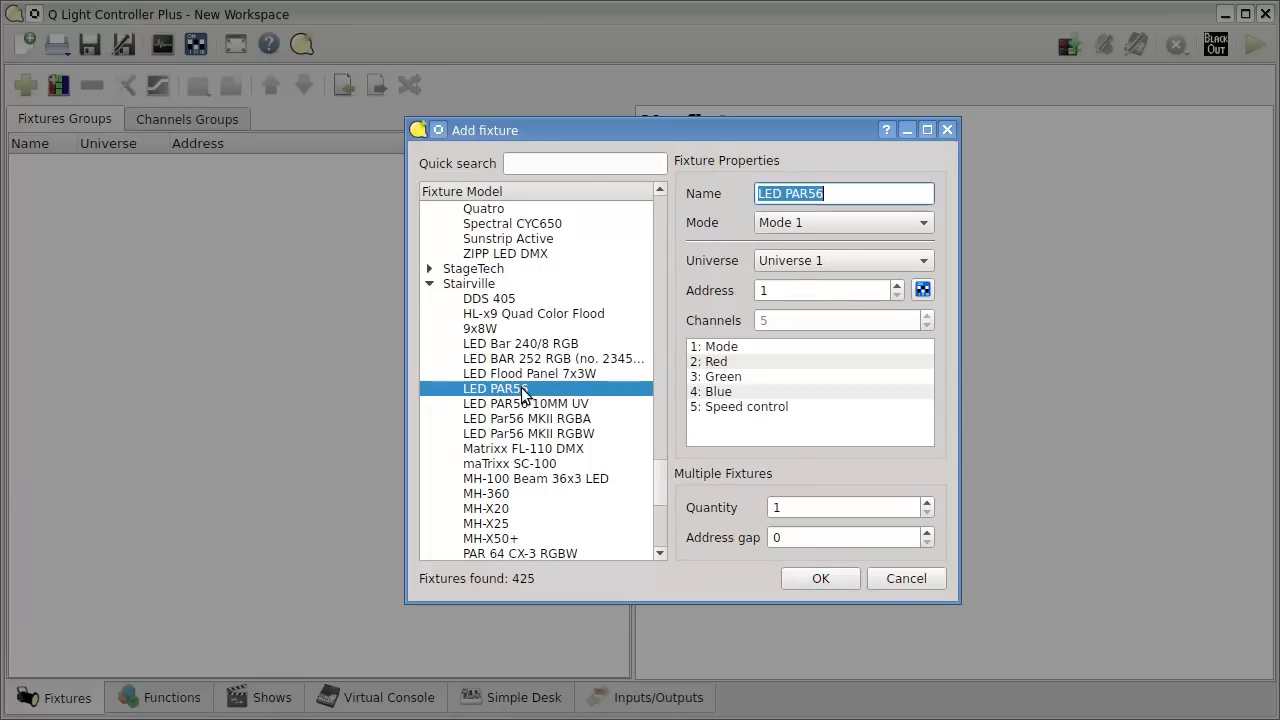
scroll(828, 507, up, 2)
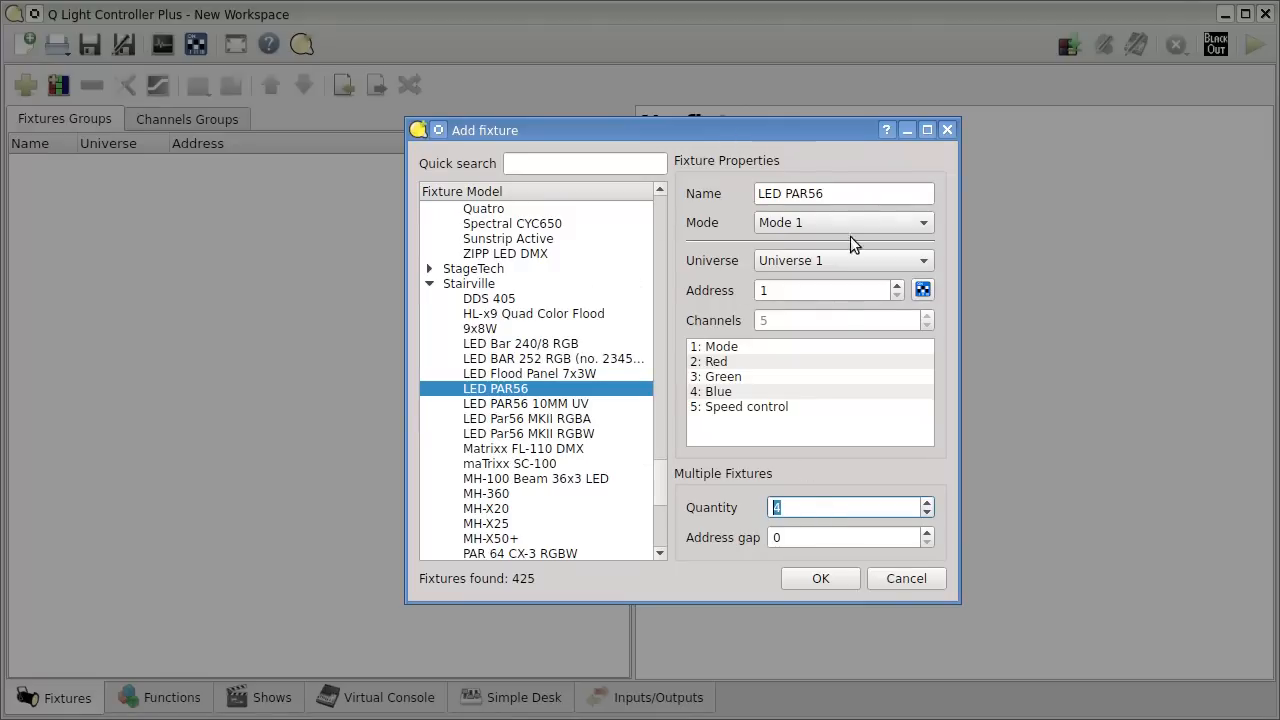
click(820, 580)
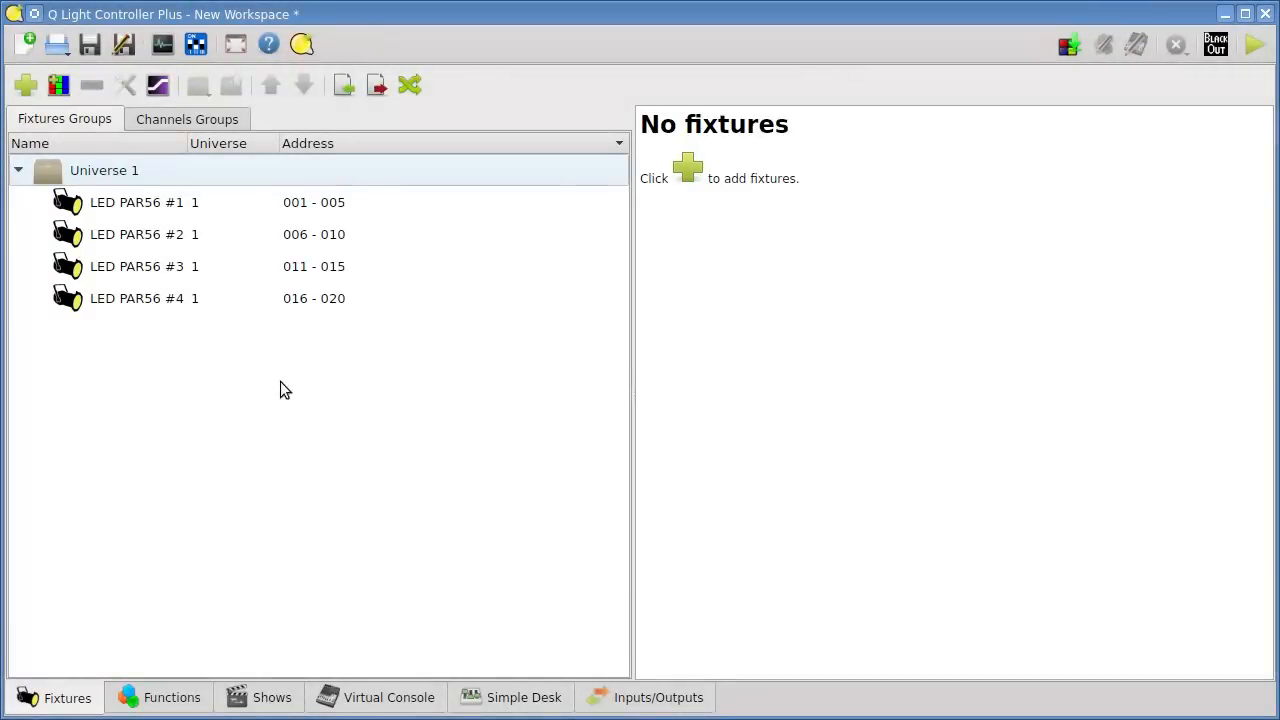
- Add two American DJ Dotz Bar 1.4 fixtures in 12 Channel mode to Universe 1, starting at address 21
click(18, 92)
drag(661, 522, 658, 212)
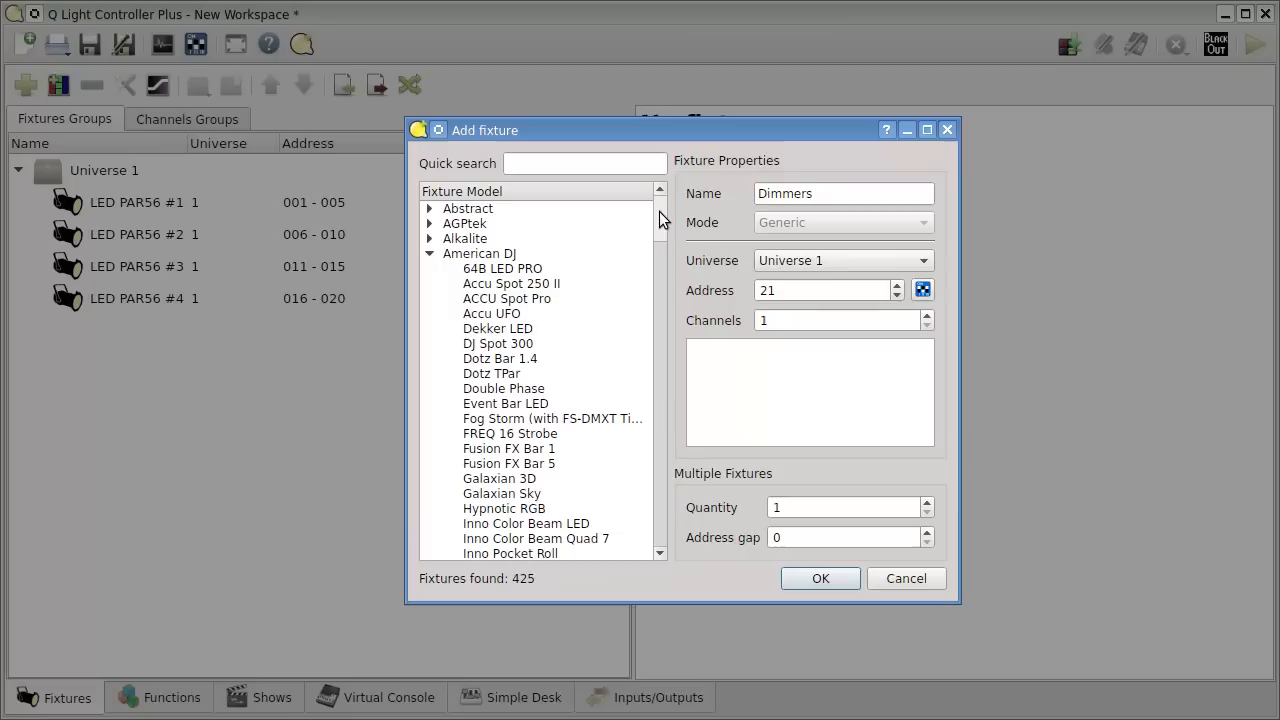
click(556, 360)
click(818, 217)
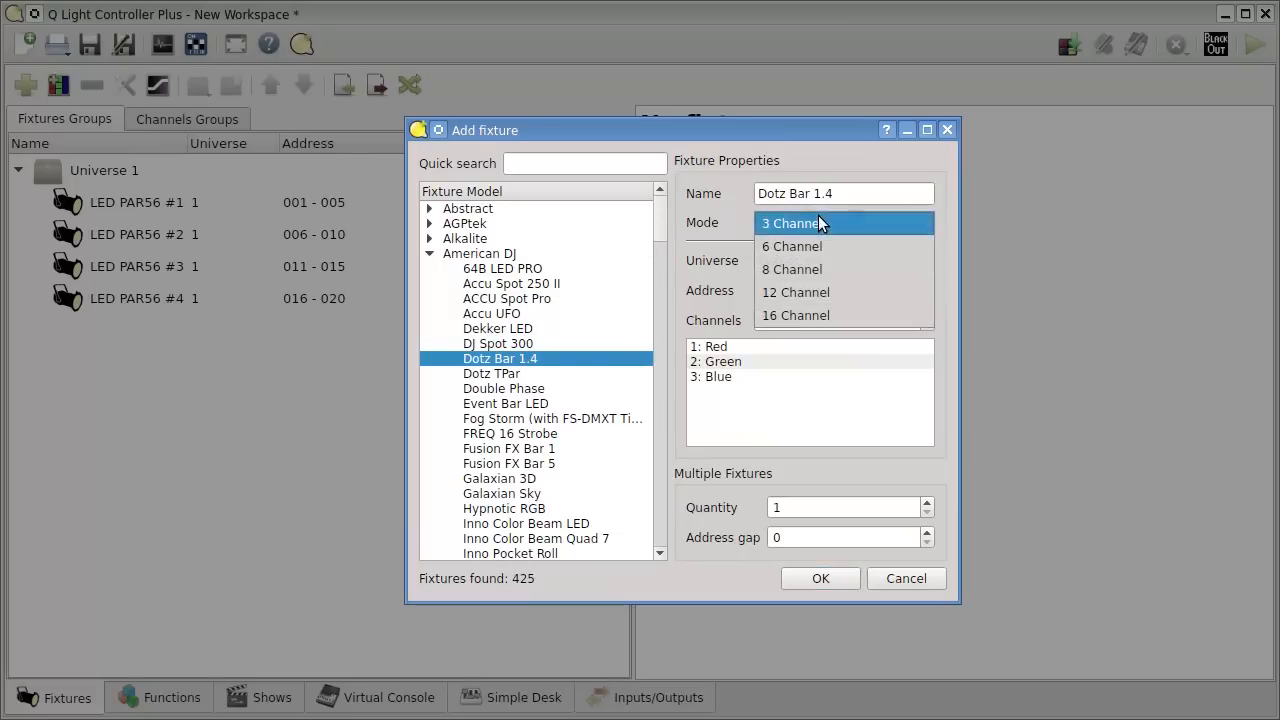
click(834, 289)
scroll(822, 506, up, 1)
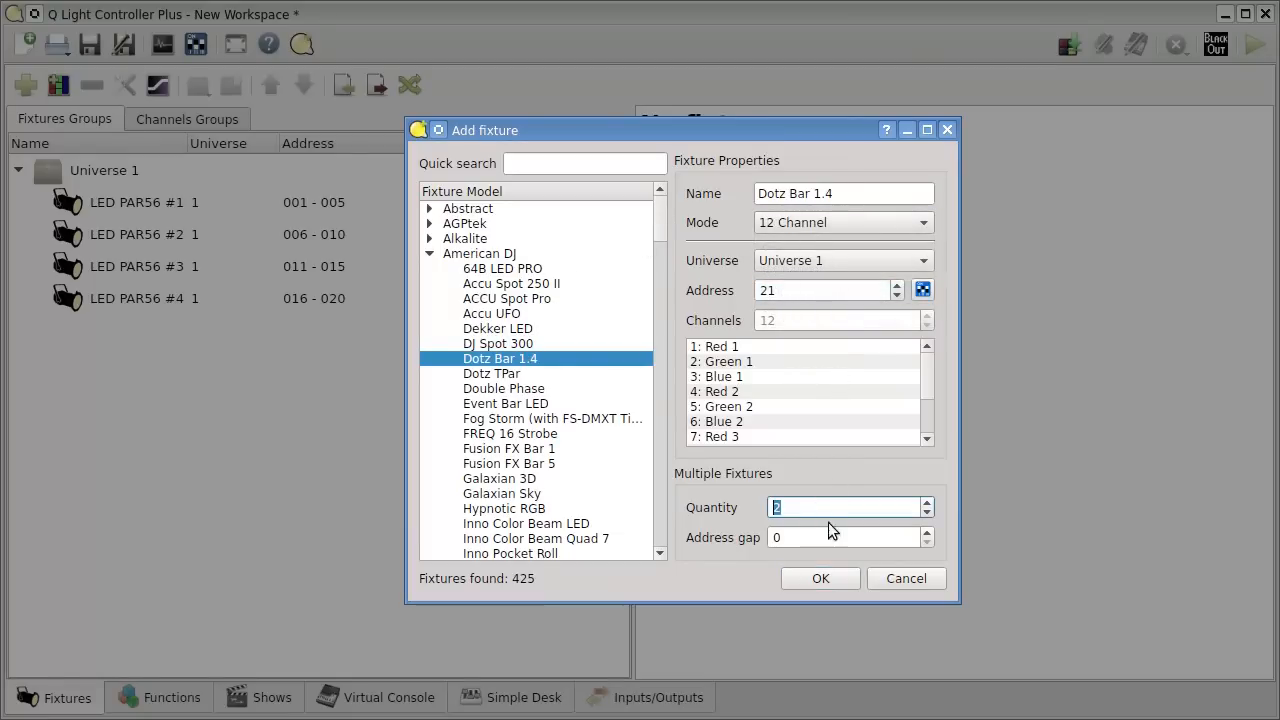
click(820, 578)
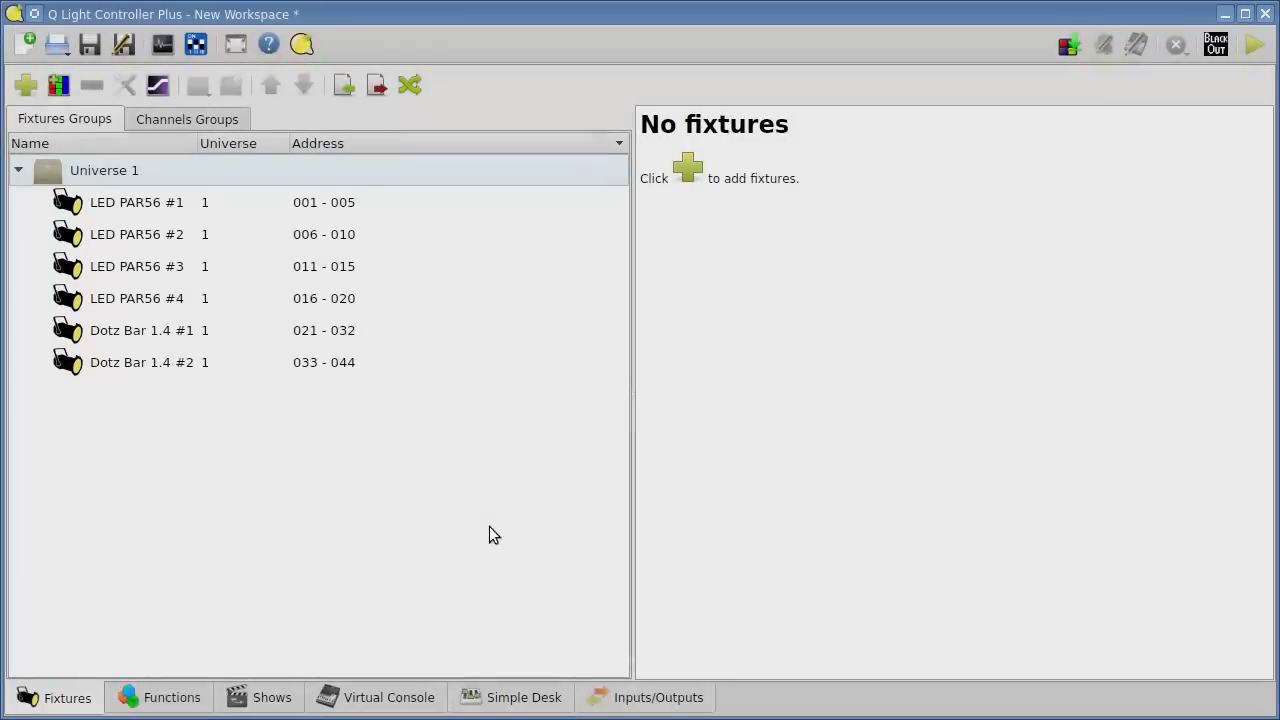
- Add four Stairville MH-360 moving heads in Default mode to Universe 1, starting at address 45
click(27, 88)
scroll(590, 380, up, 3)
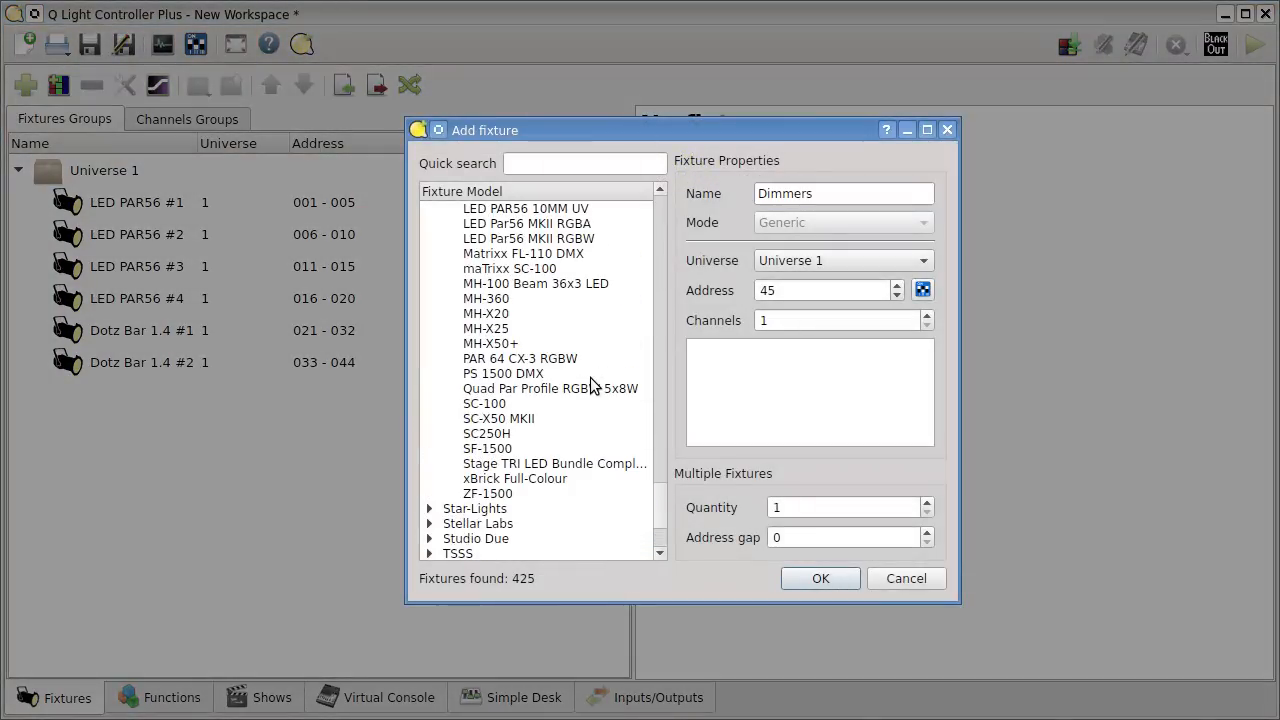
click(497, 298)
scroll(585, 383, up, 3)
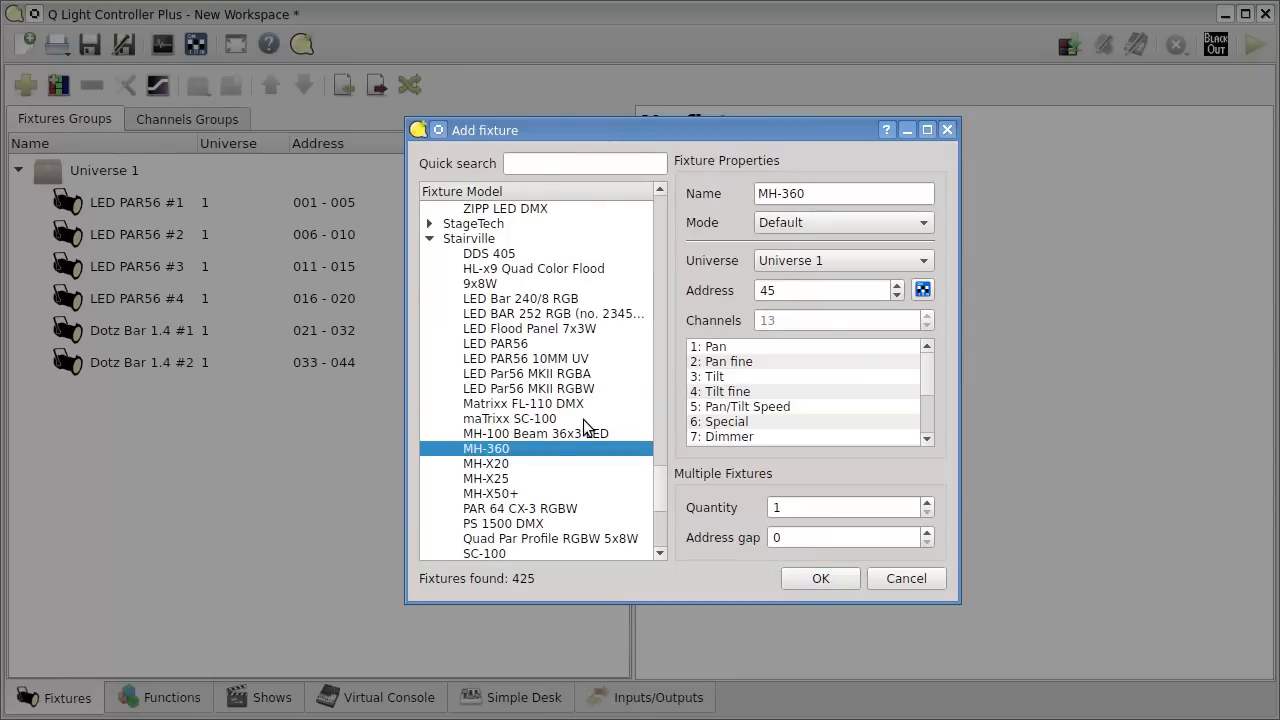
scroll(807, 510, up, 3)
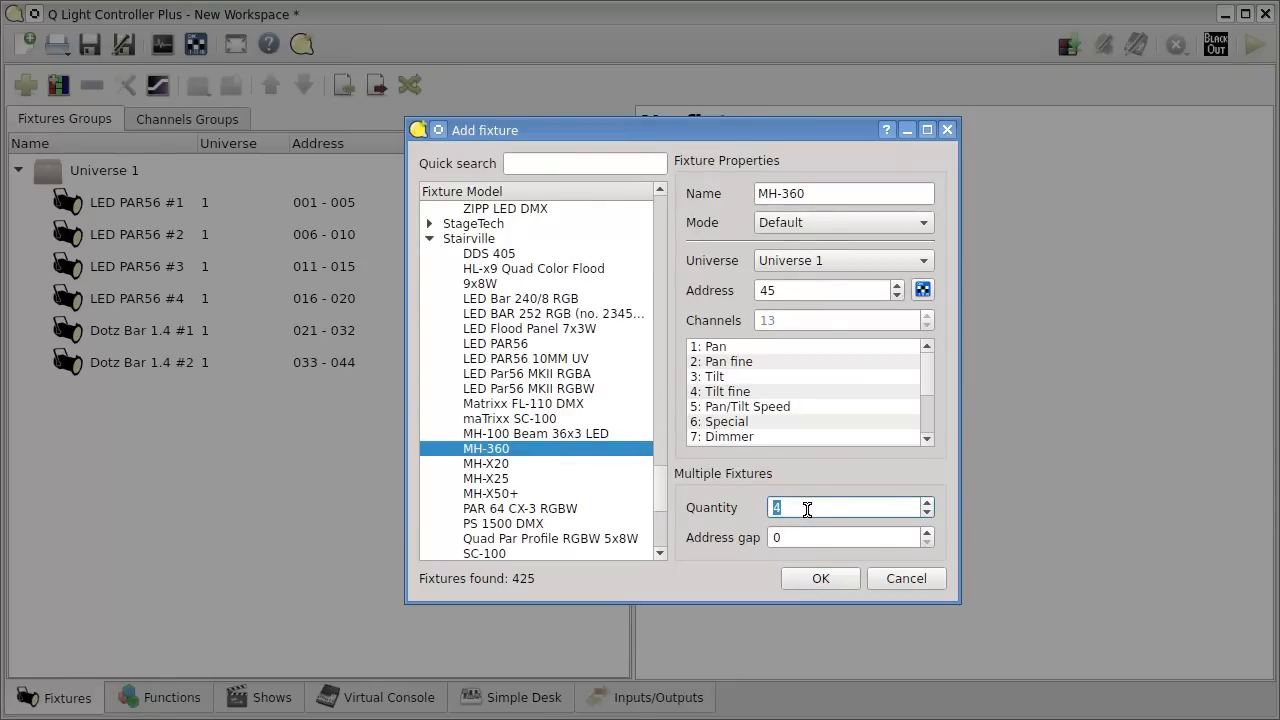
click(827, 572)
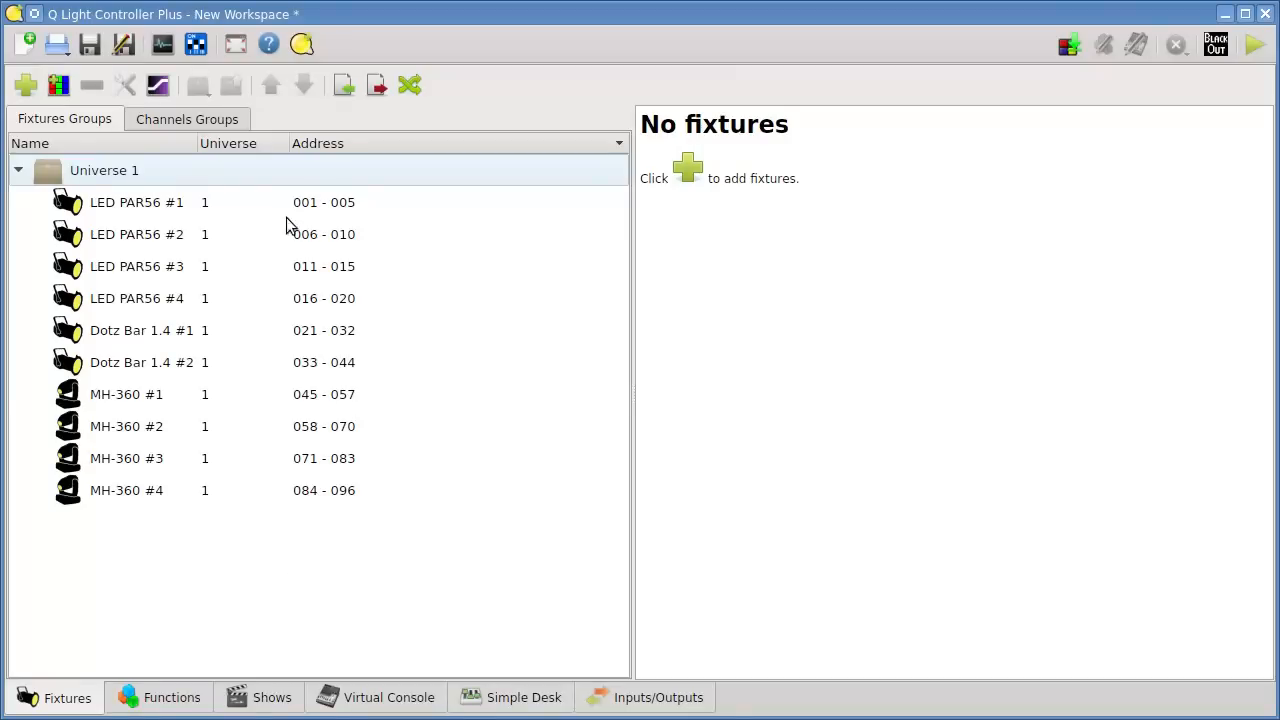
- Group the four LED PAR56 fixtures in a new fixture group named Linear Group, width 16 and height 1, and show its layout
drag(183, 207, 186, 282)
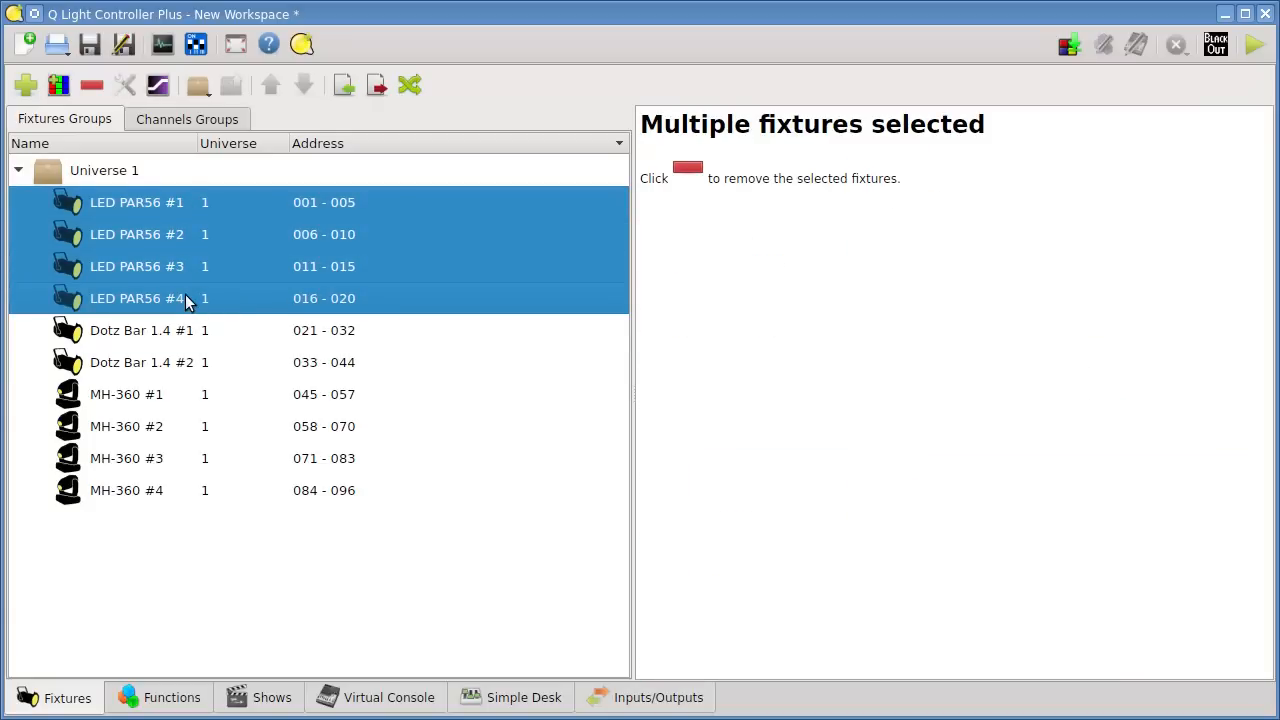
right_click(185, 297)
mouse_move(346, 381)
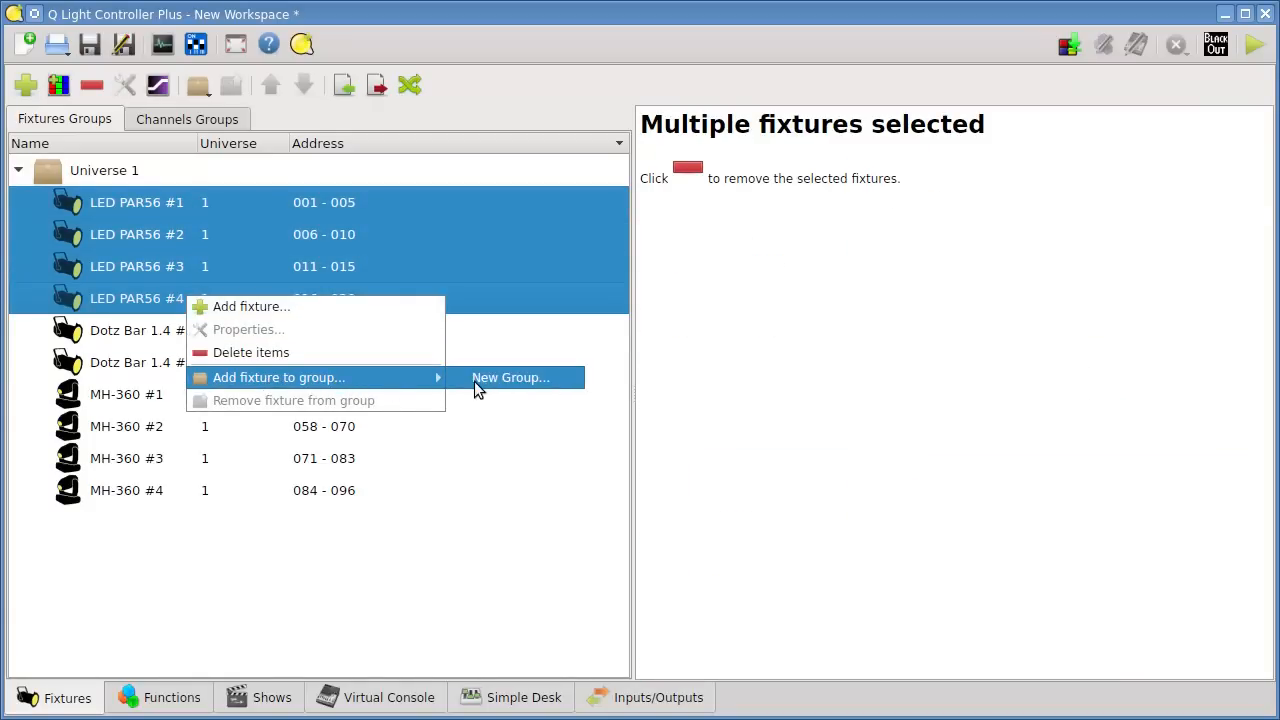
click(515, 381)
text(Linear Group)
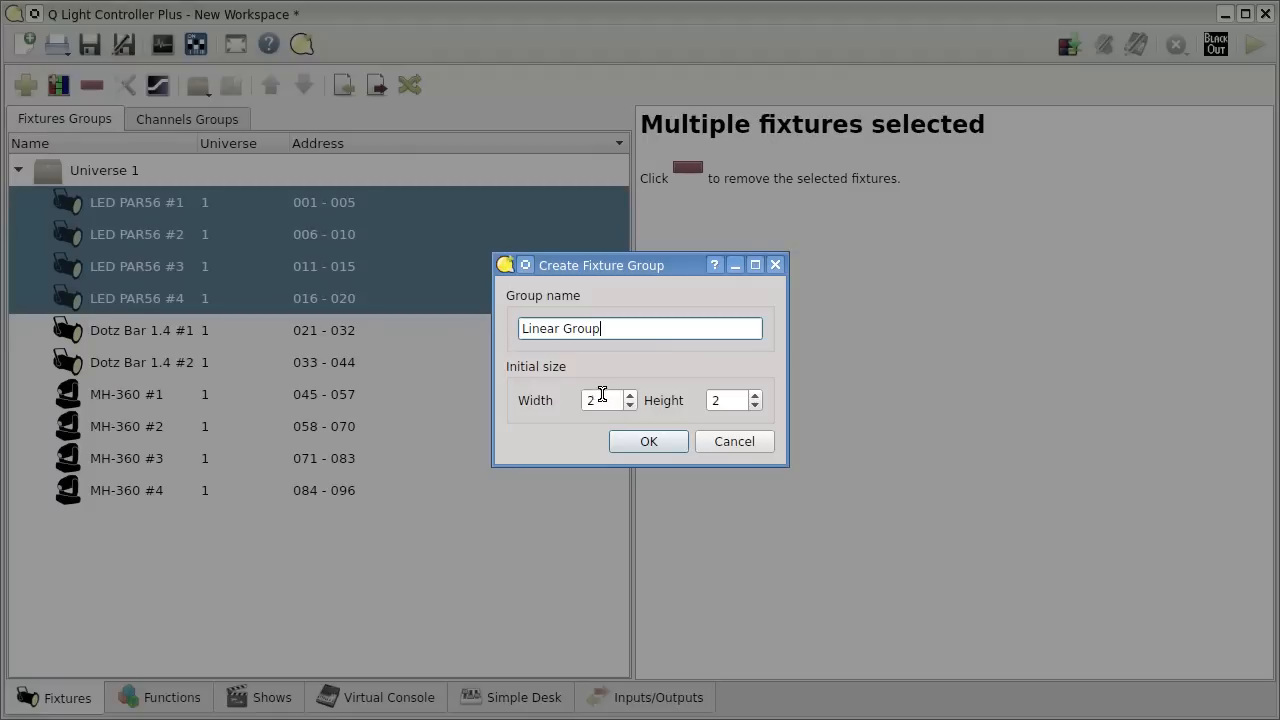
scroll(608, 398, up, 3)
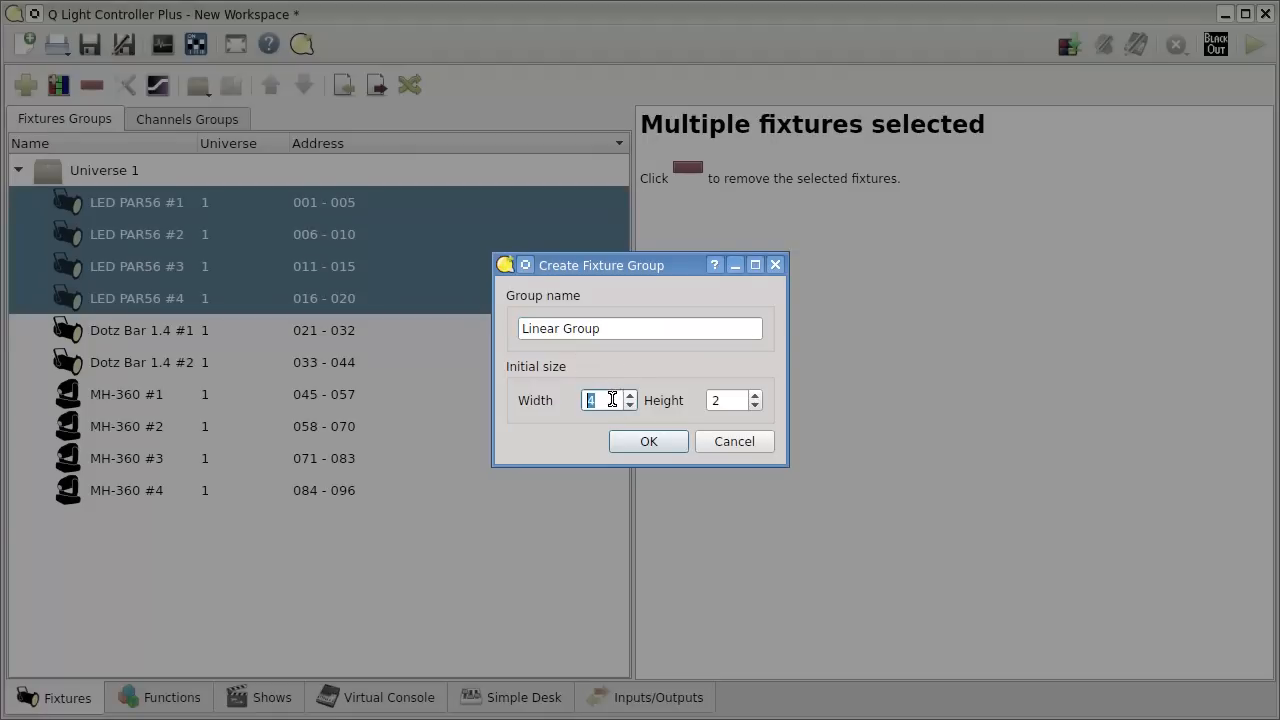
scroll(616, 400, up, 1)
scroll(616, 400, up, 4)
scroll(616, 400, up, 1)
scroll(731, 405, down, 1)
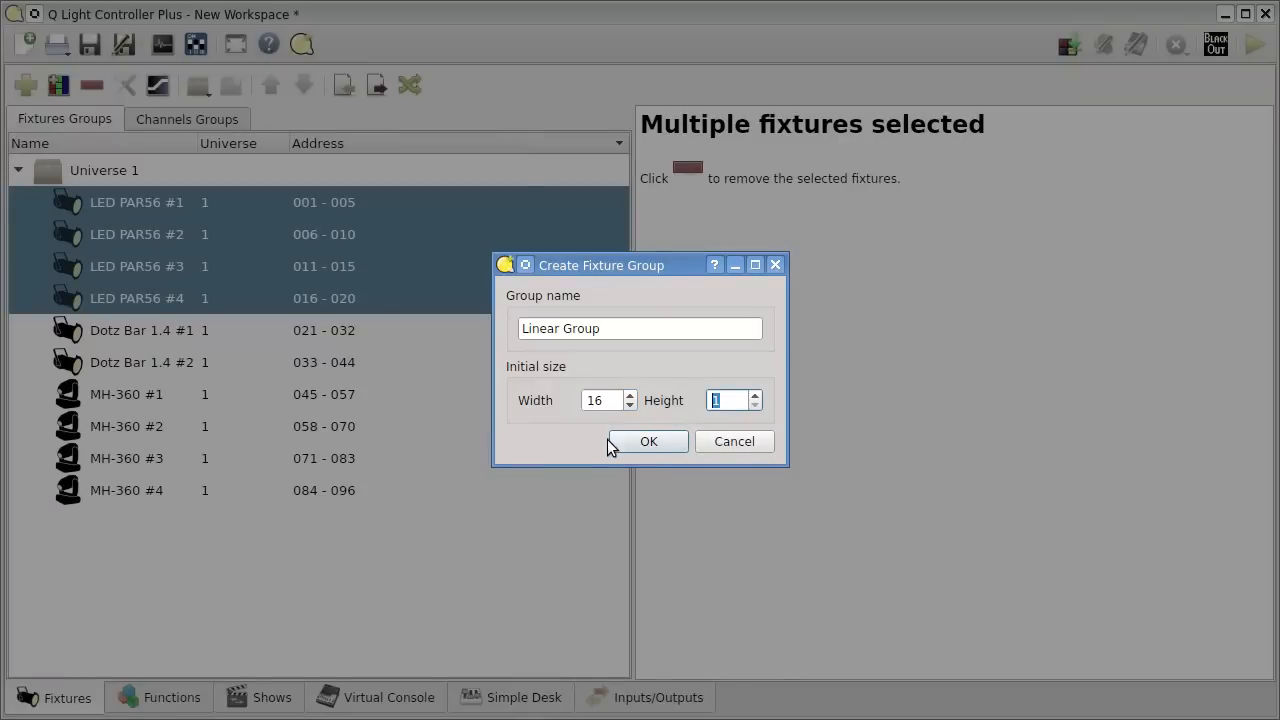
click(652, 441)
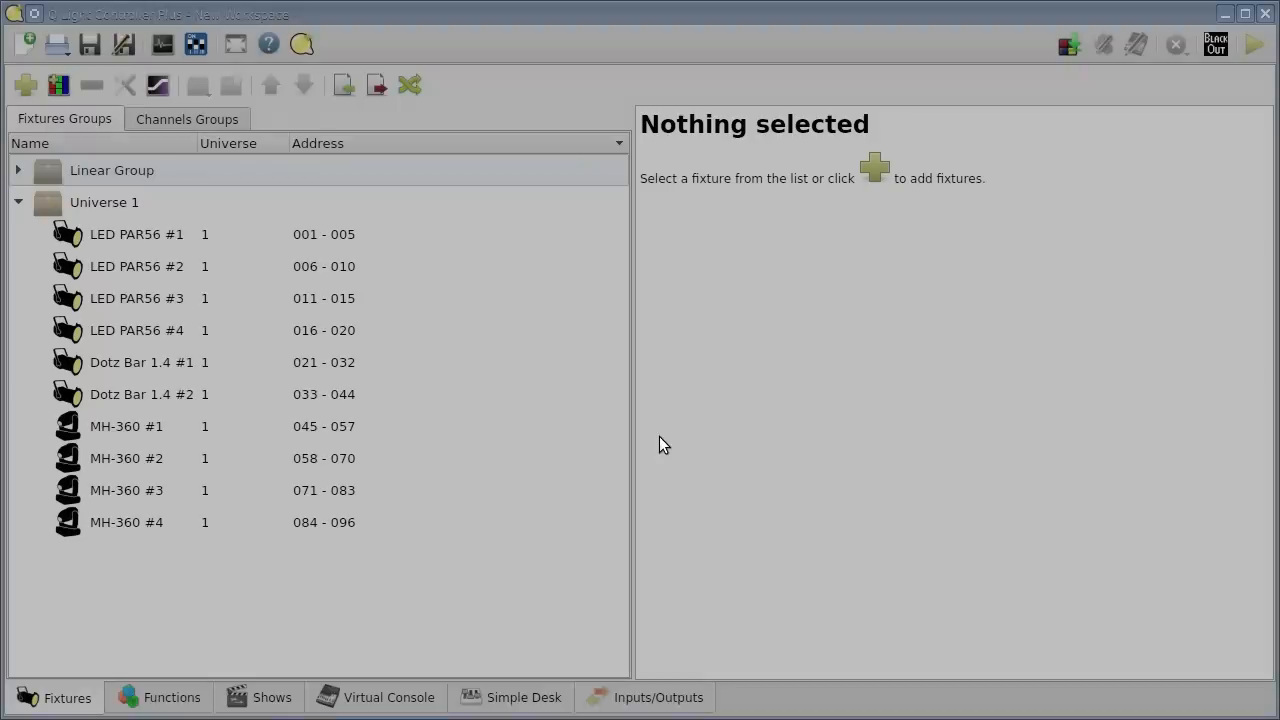
click(16, 171)
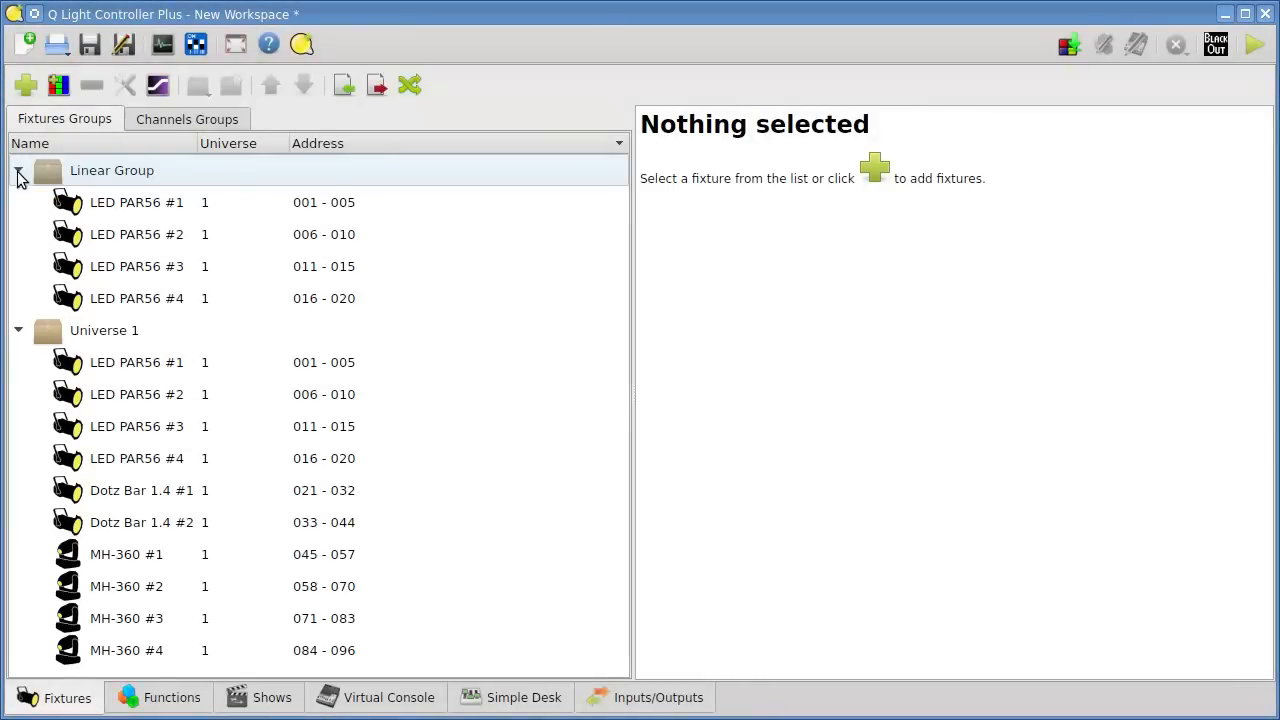
click(131, 171)
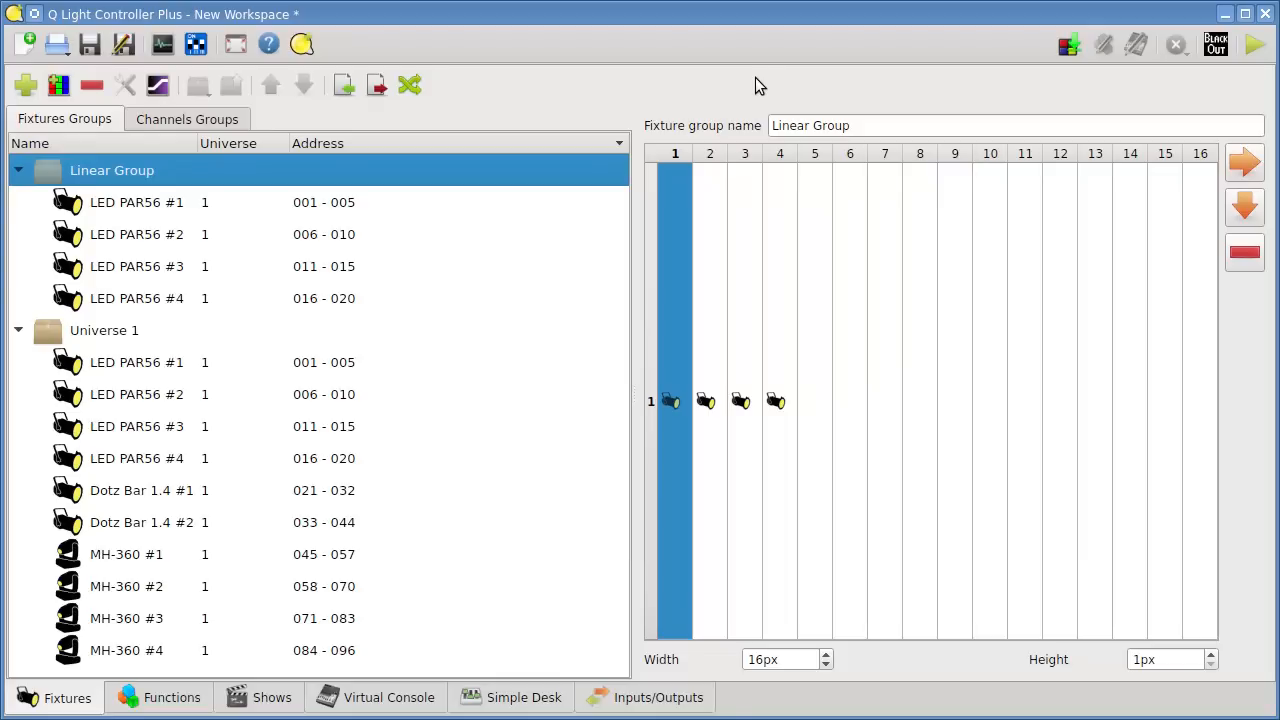
- Add Dotz Bar 1.4 #1 from Universe 1 to Linear Group and show the group's layout
click(165, 500)
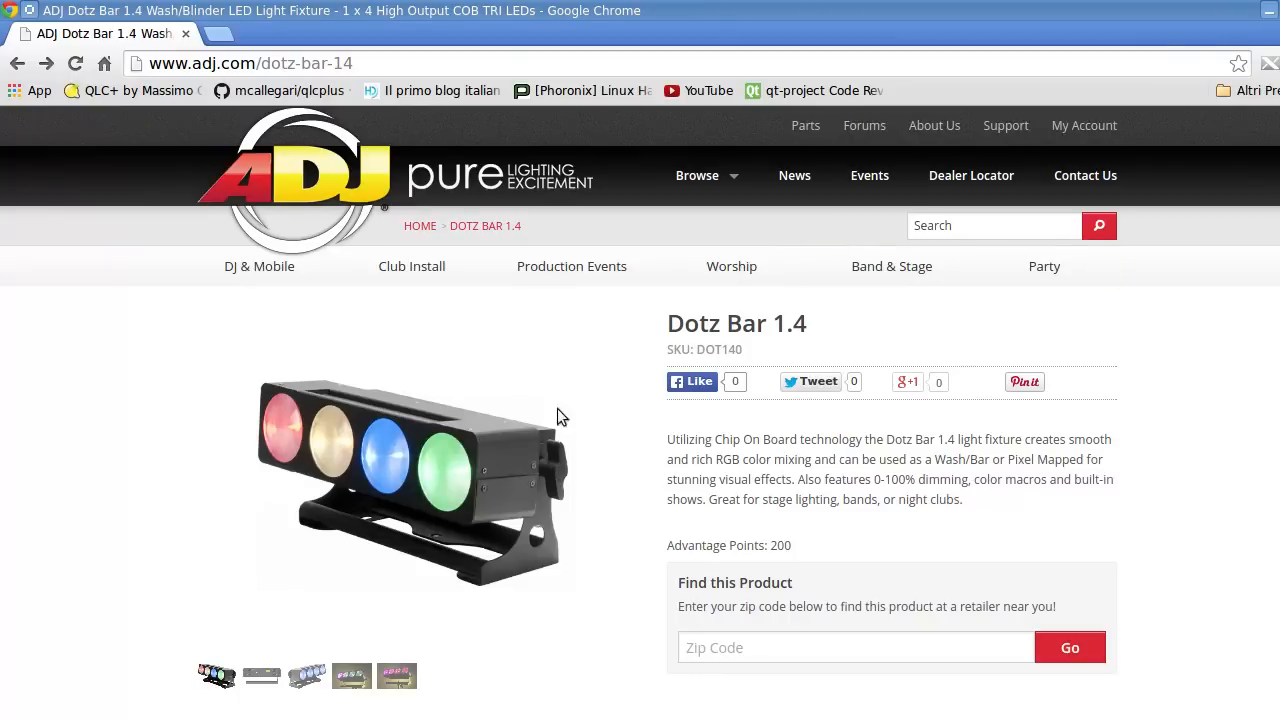
click(1269, 10)
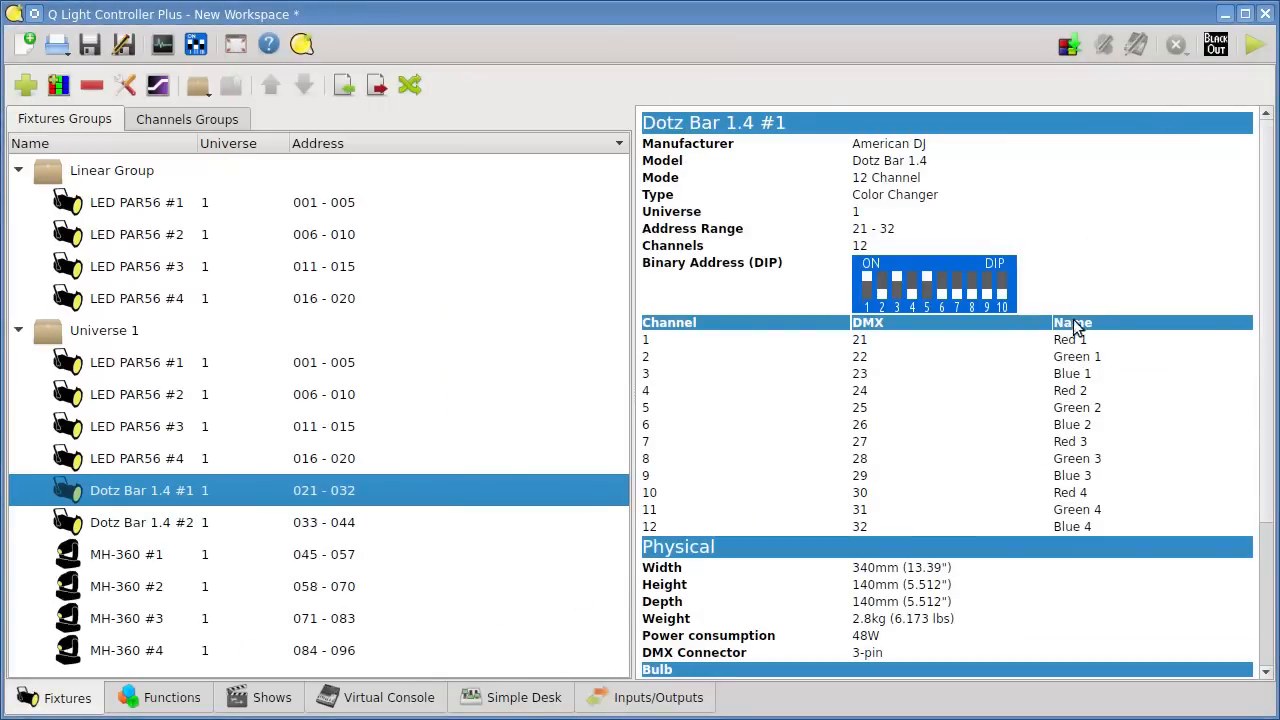
right_click(172, 490)
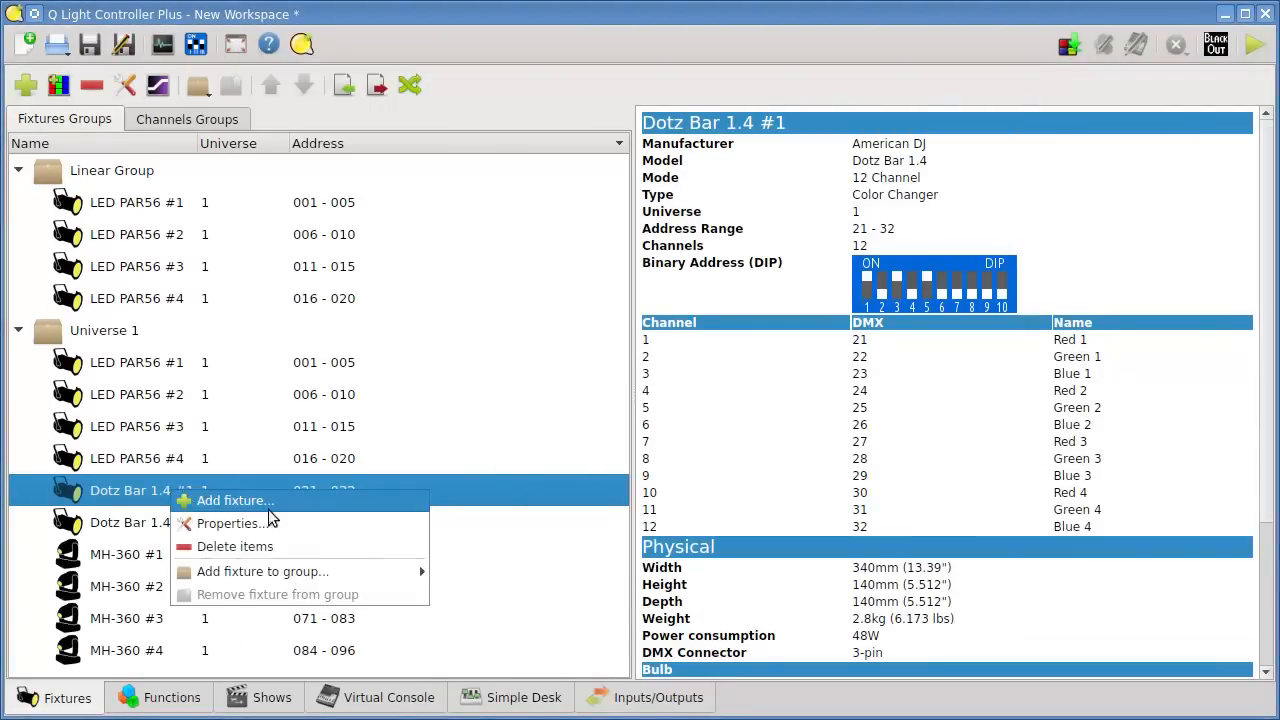
mouse_move(318, 573)
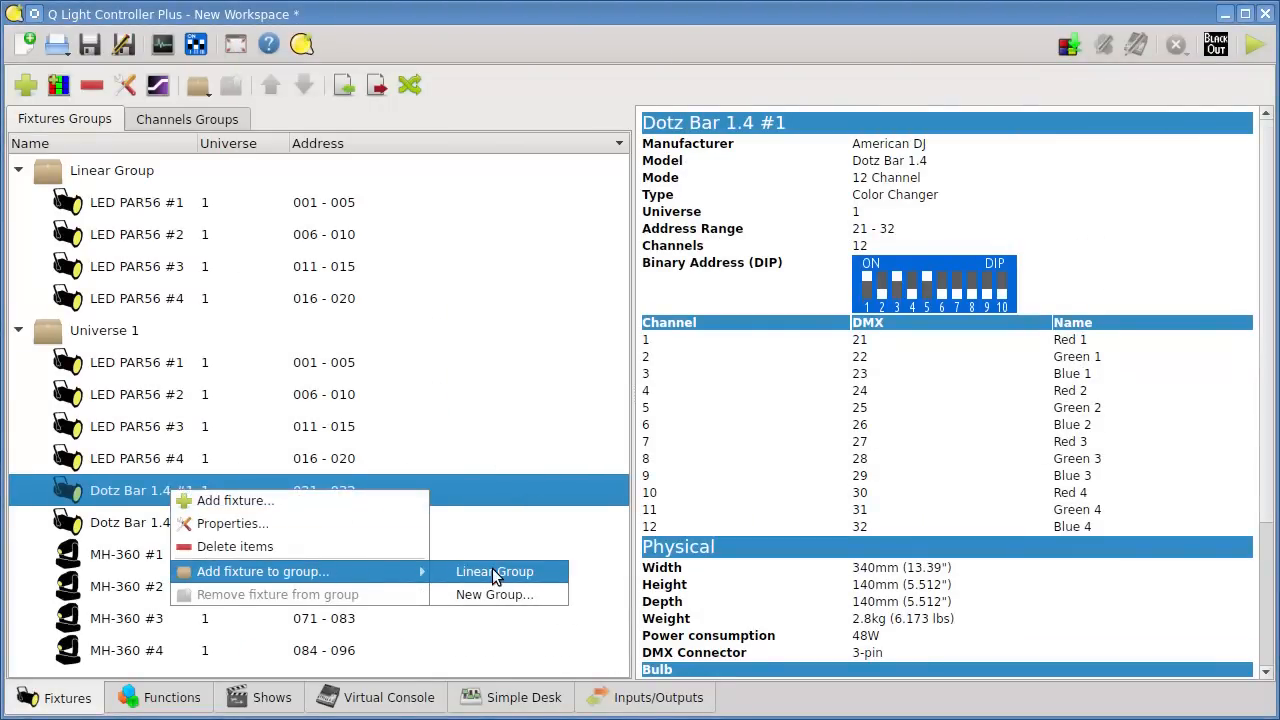
click(527, 571)
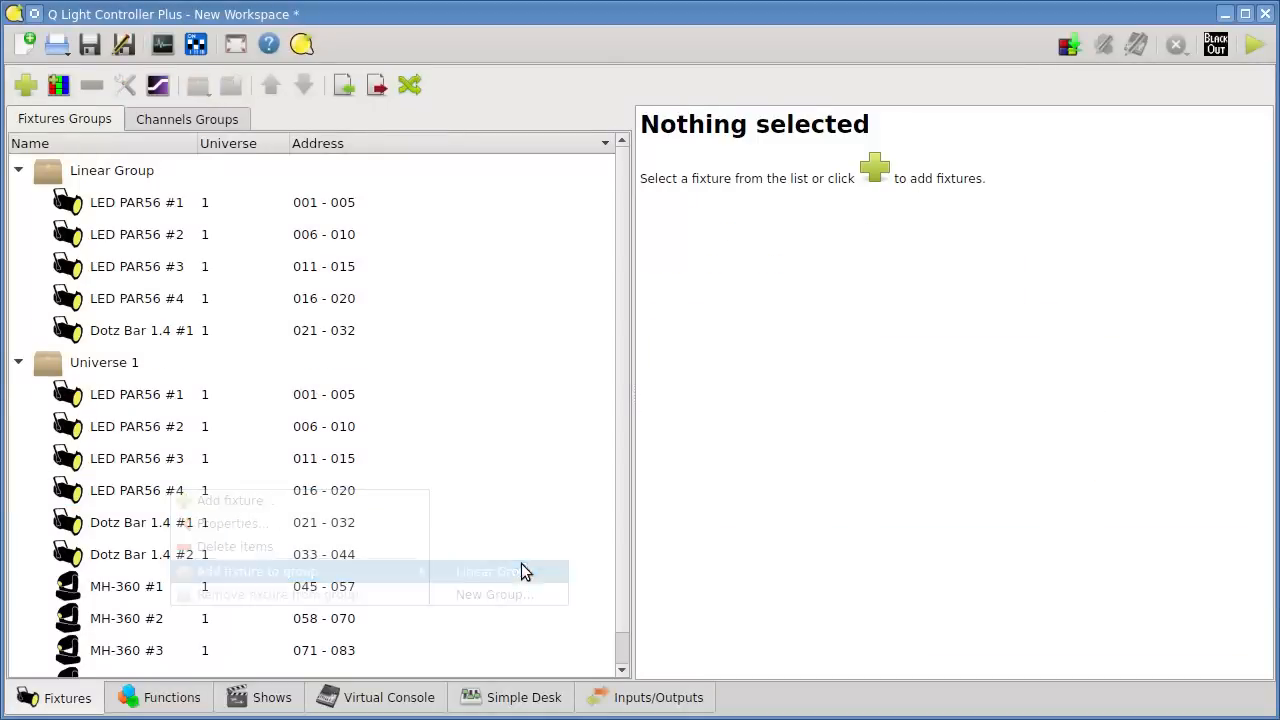
click(138, 176)
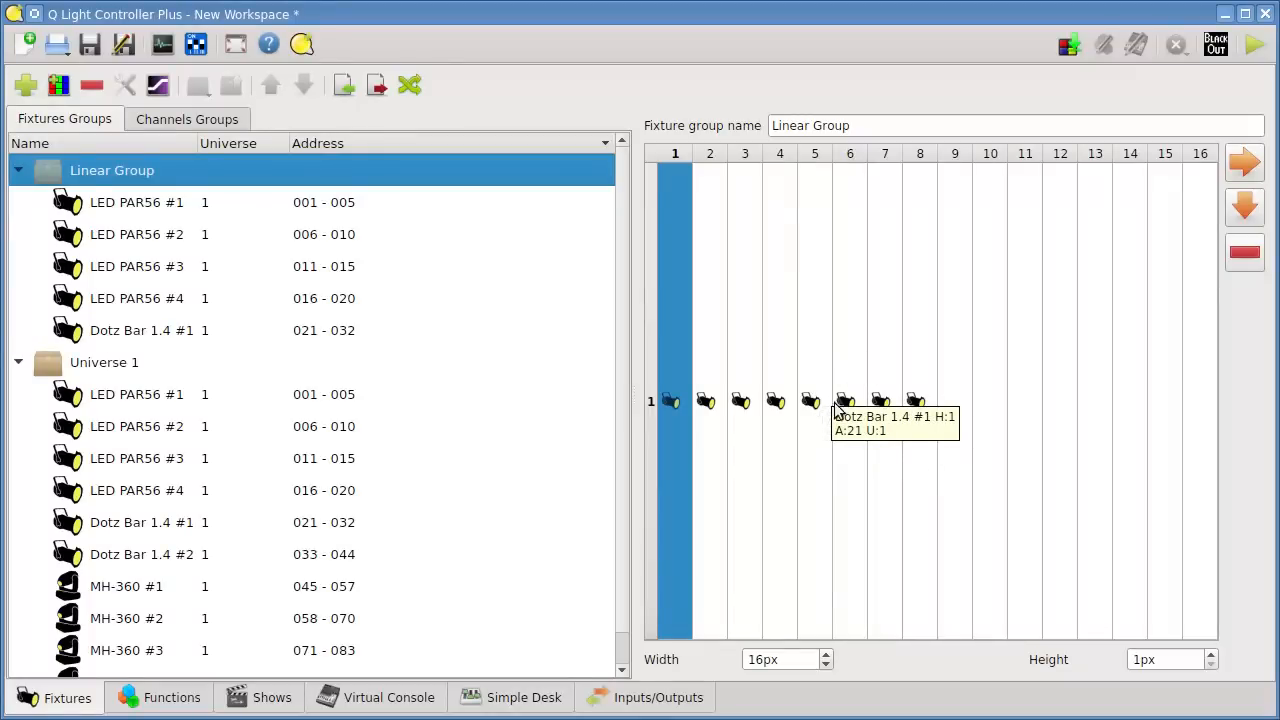
- Add all four MH-360 moving heads from Universe 1 to Linear Group and show the group's layout
scroll(310, 440, down, 1)
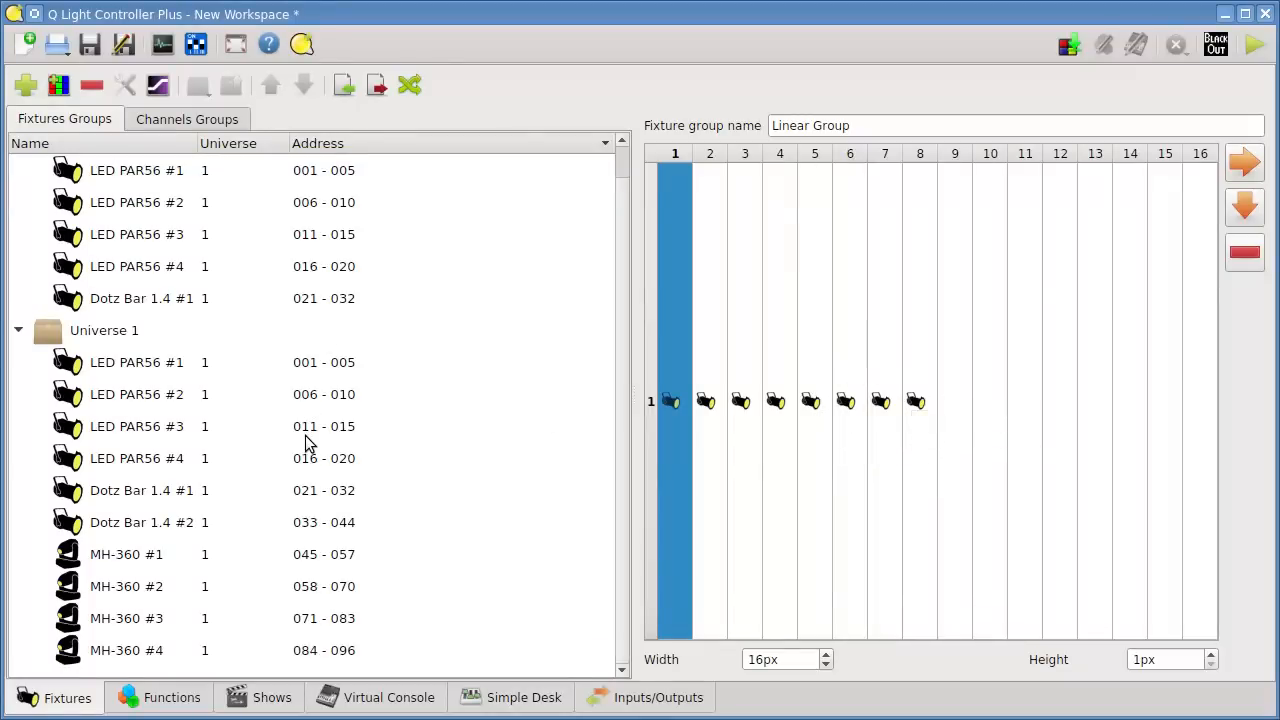
drag(137, 566, 136, 652)
right_click(149, 553)
mouse_move(317, 642)
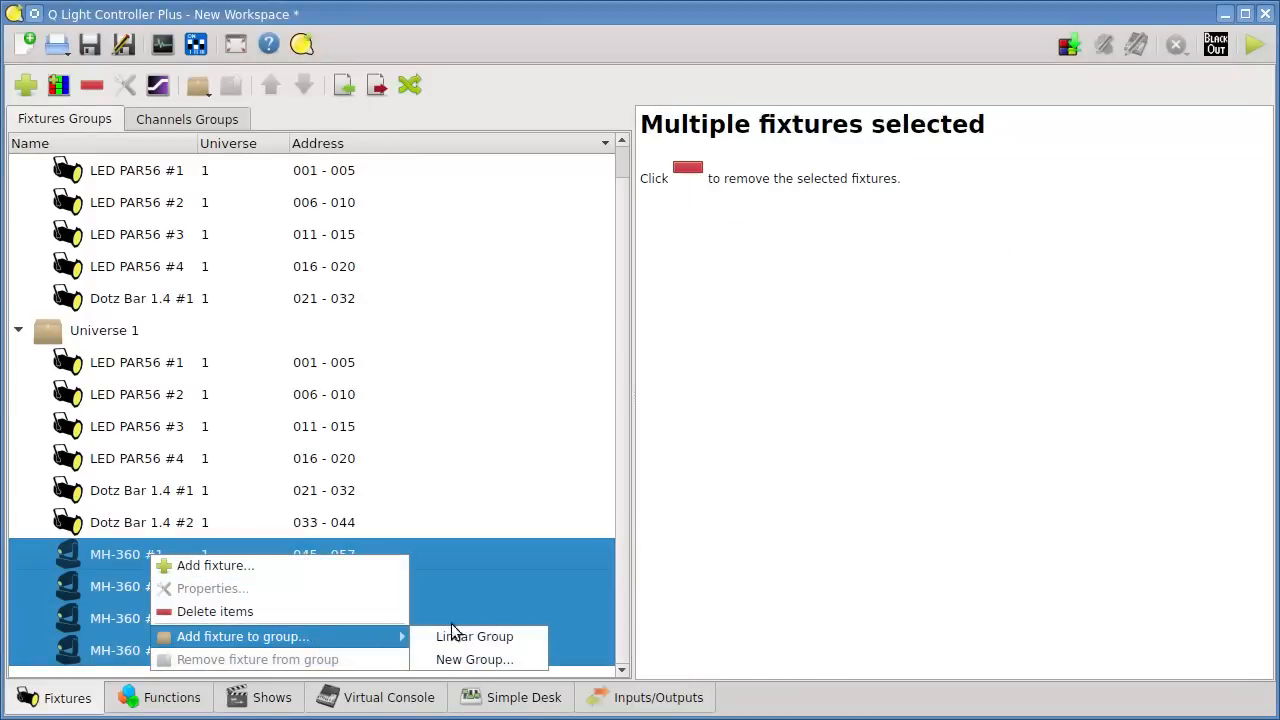
click(505, 635)
click(145, 180)
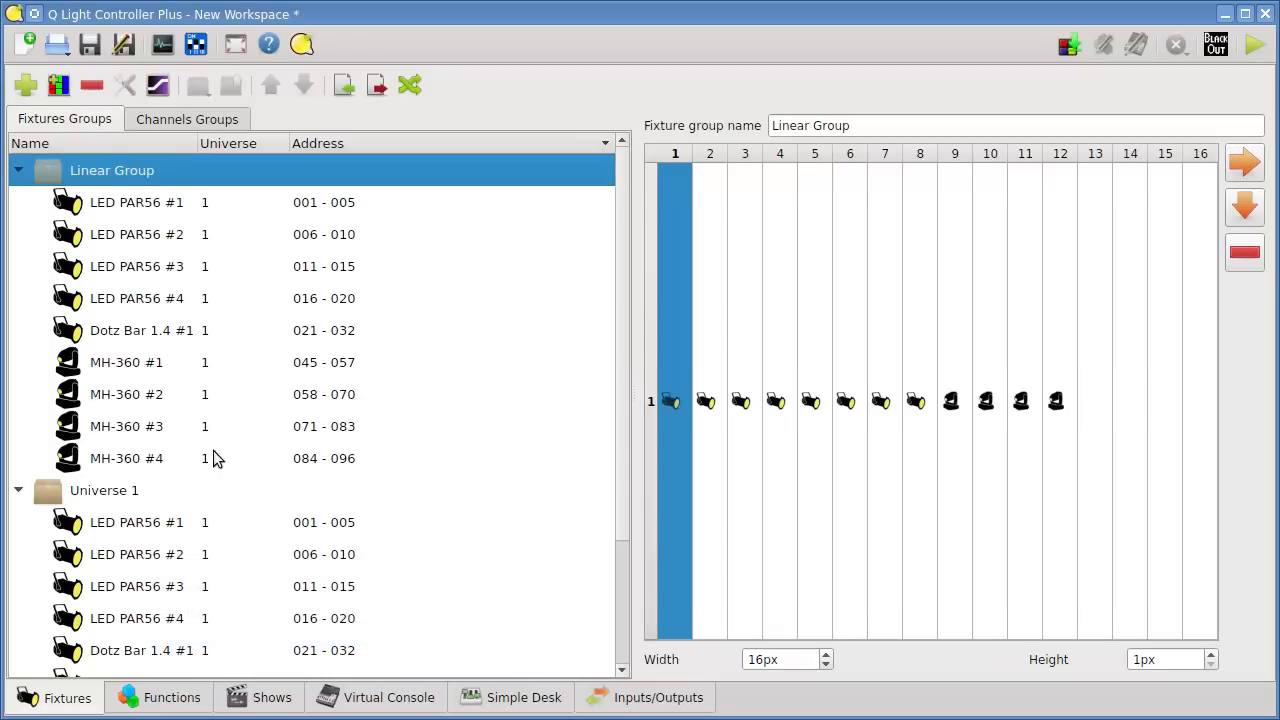
- Add Dotz Bar 1.4 #2 from Universe 1 to Linear Group and show the group's layout
scroll(215, 458, down, 2)
right_click(178, 522)
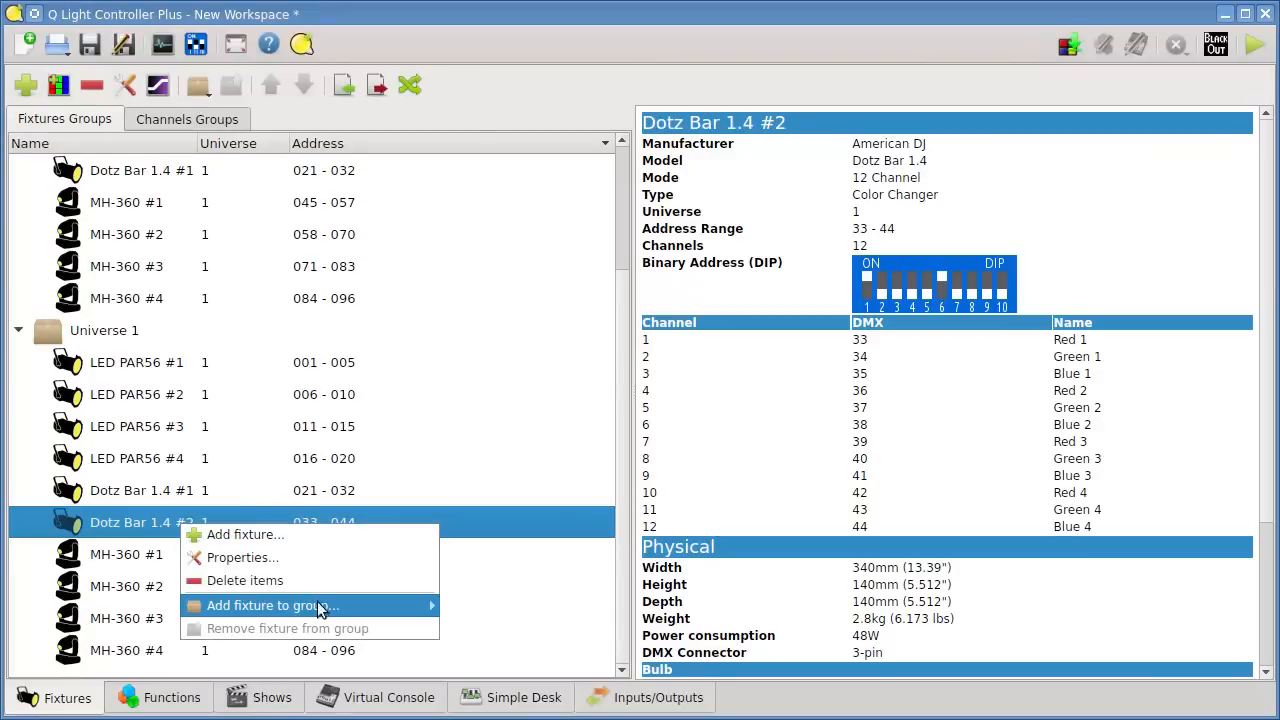
mouse_move(323, 606)
click(501, 605)
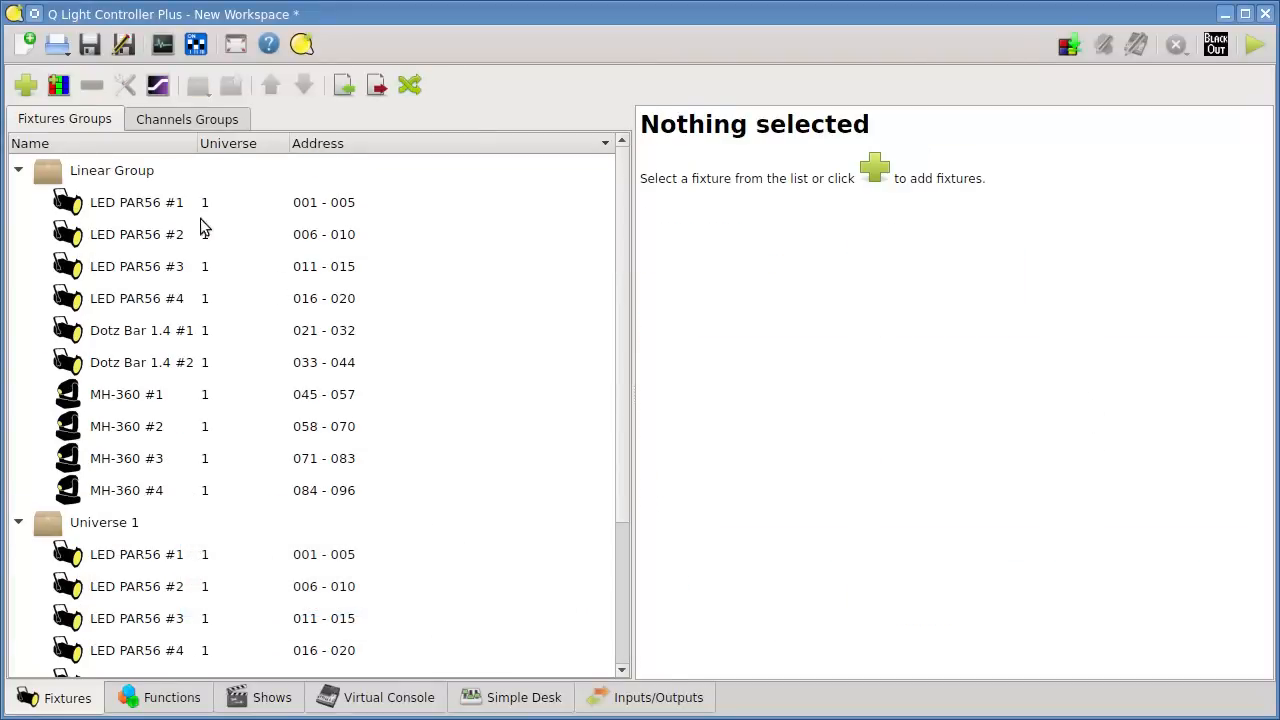
click(140, 184)
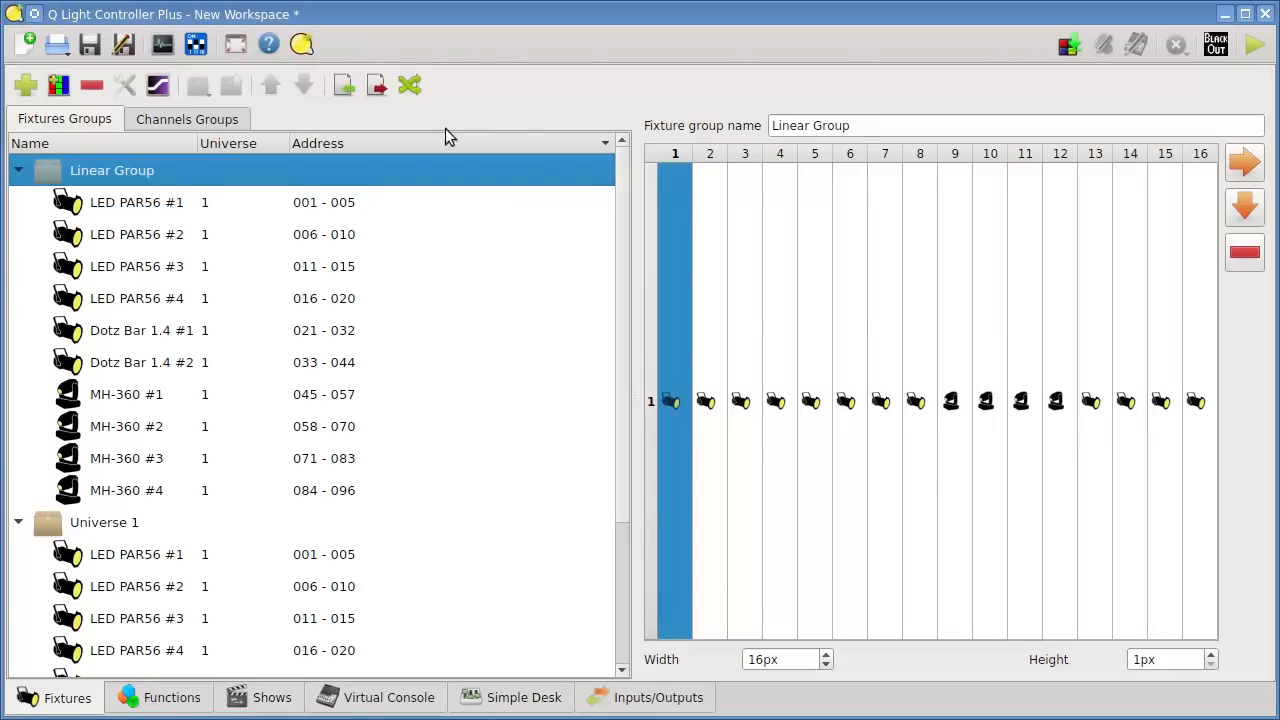
- Create a new RGB matrix function, assign Linear Group as its fixture group, and slightly widen the function list
click(165, 698)
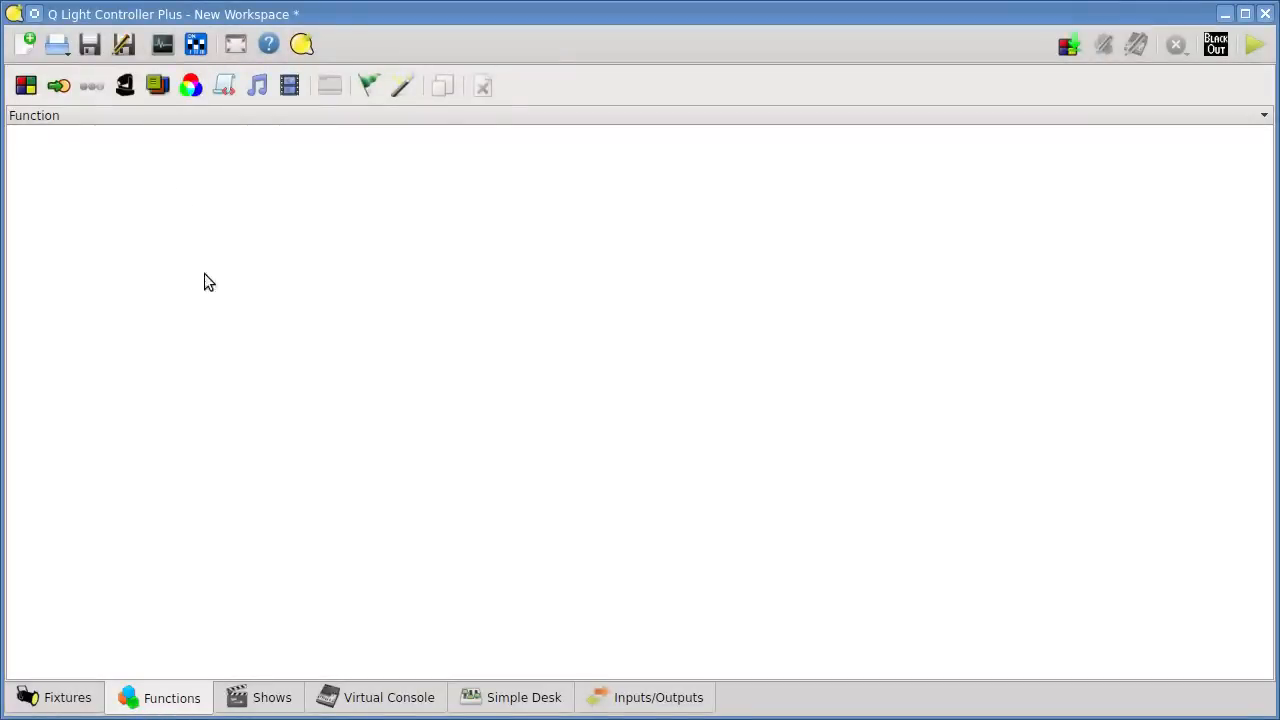
click(191, 87)
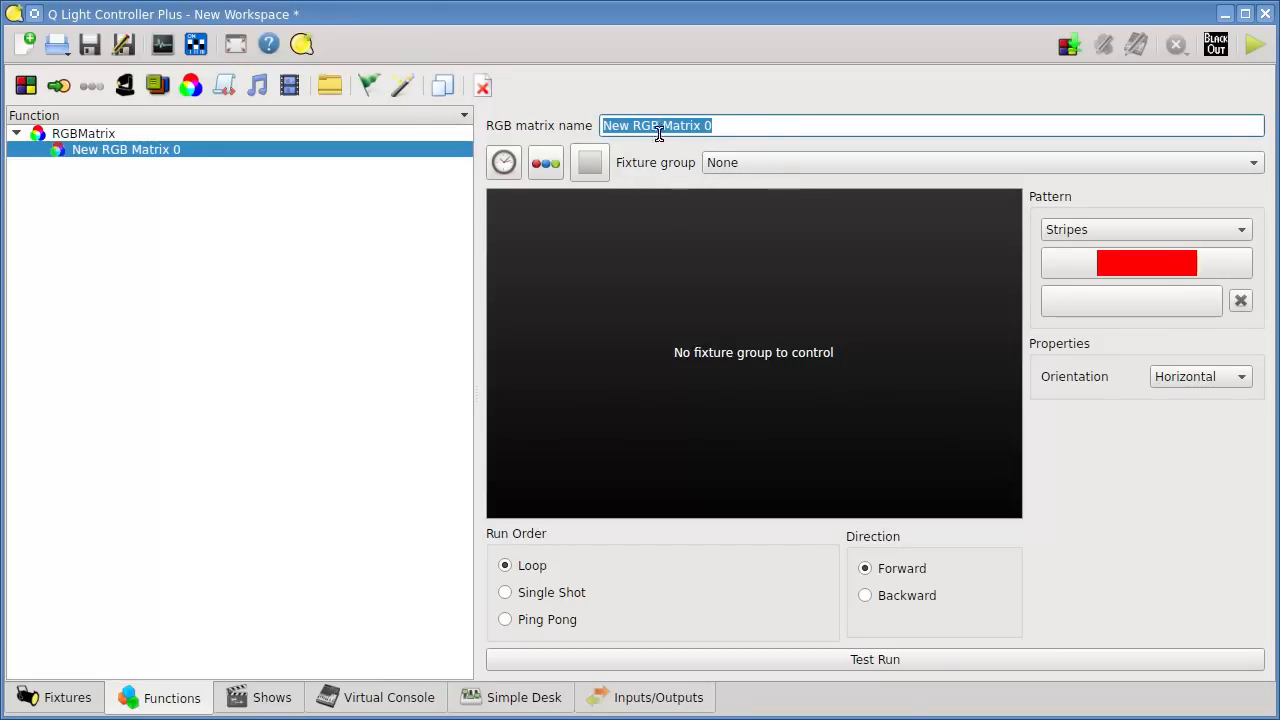
click(787, 163)
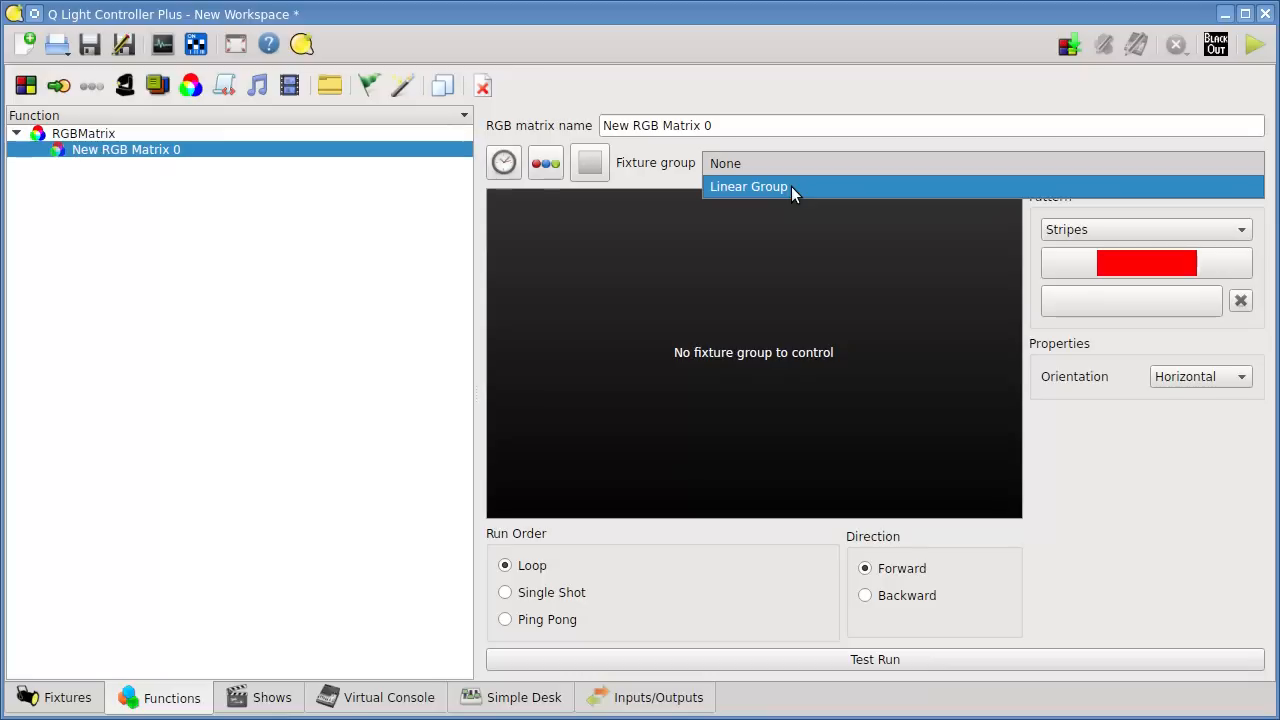
click(792, 186)
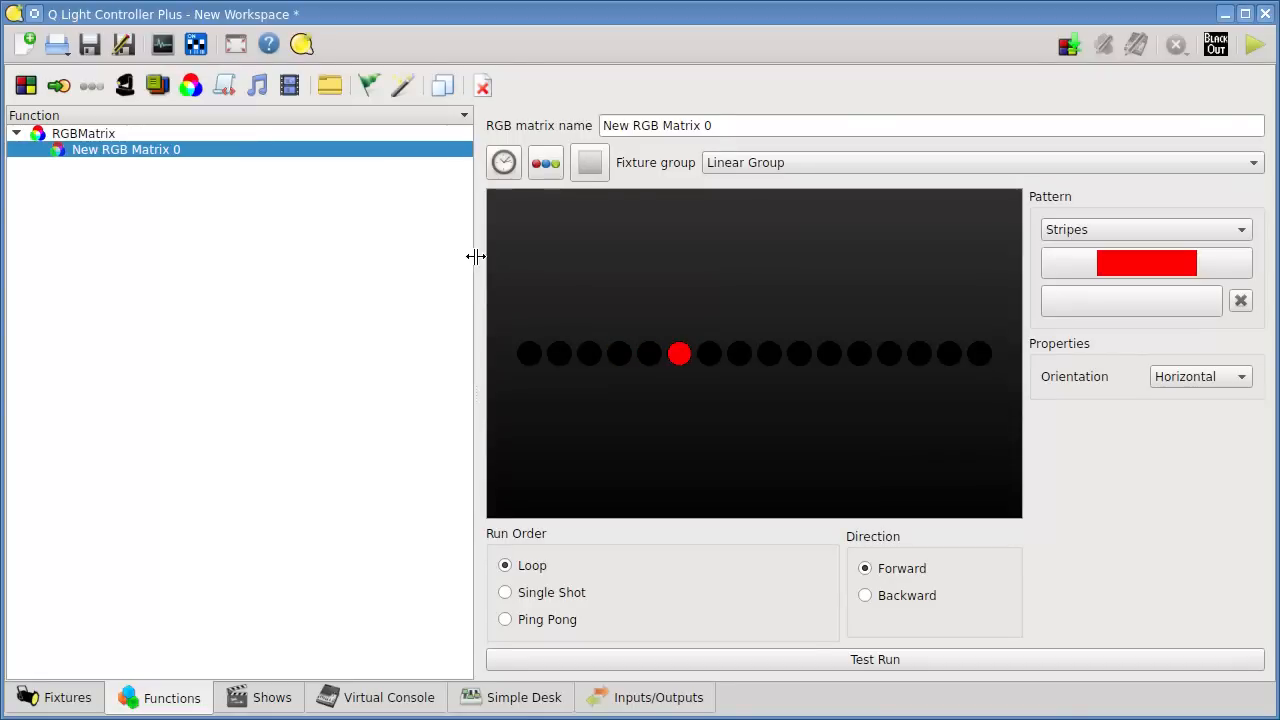
drag(474, 257, 506, 257)
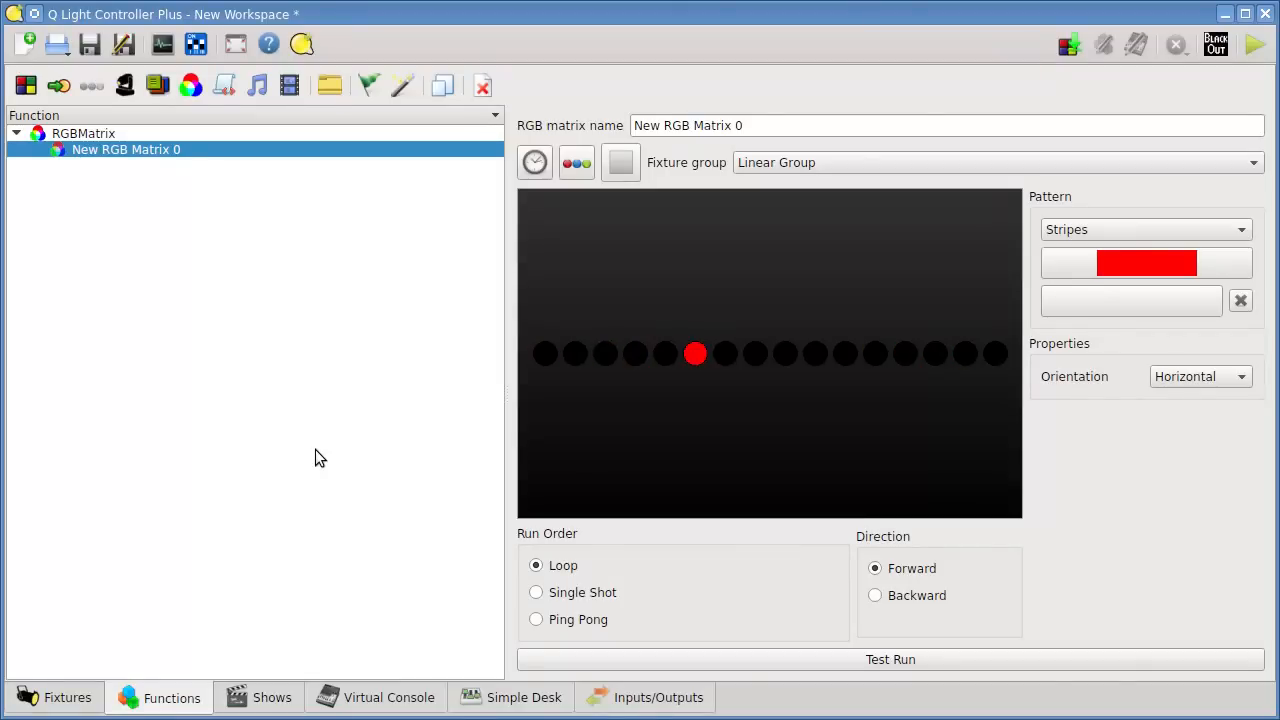
- Open the Fixture Monitor in 2D view and set its grid size to 3 x 3 meters
click(195, 44)
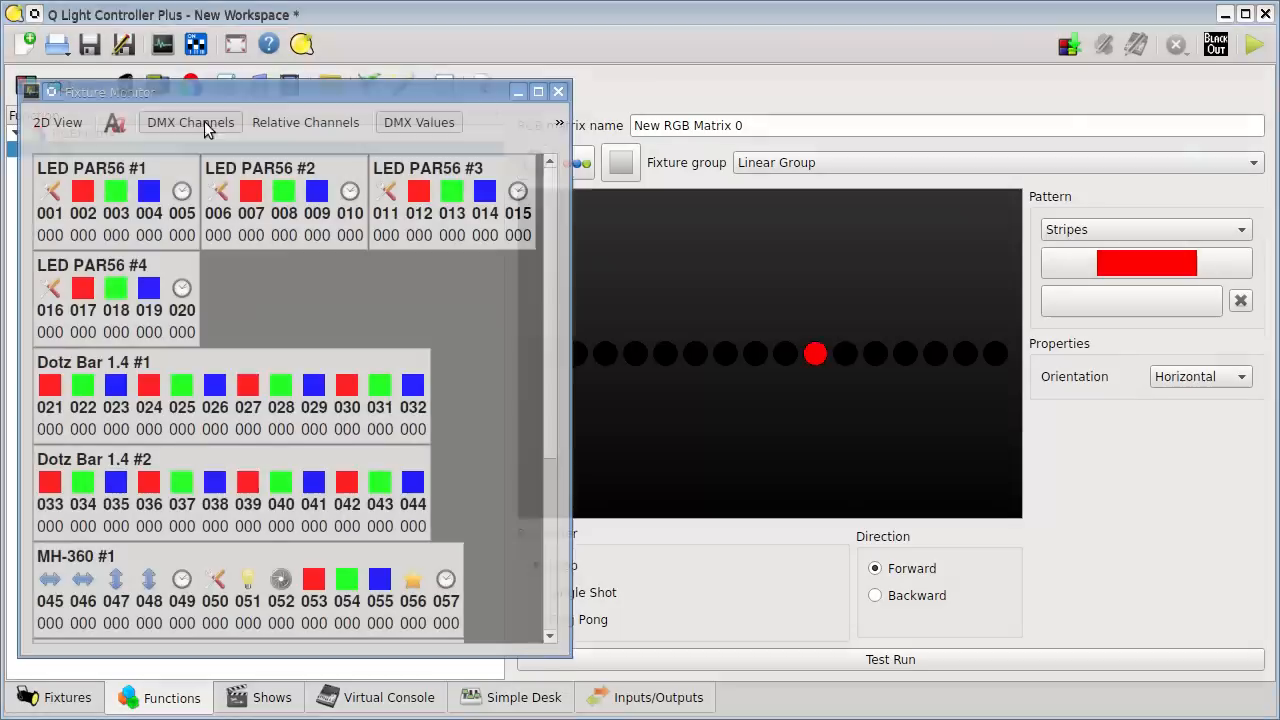
scroll(554, 290, down, 2)
scroll(554, 200, up, 2)
click(60, 122)
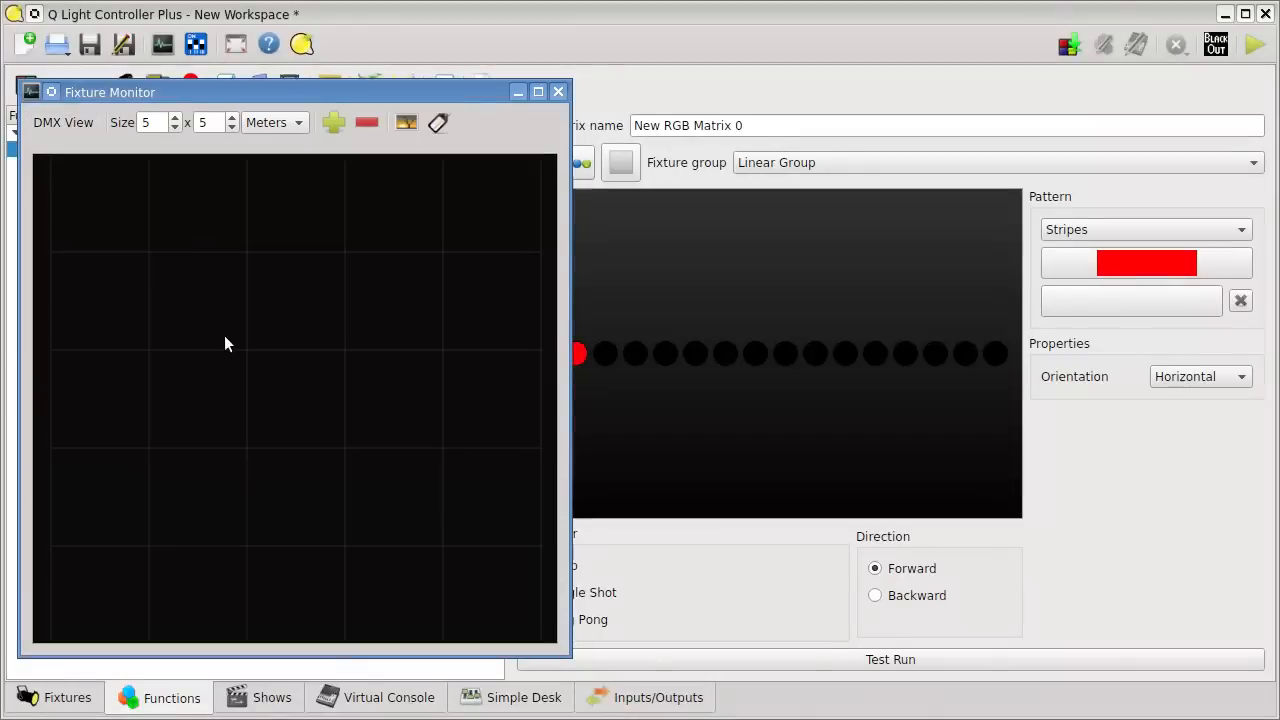
scroll(155, 123, down, 2)
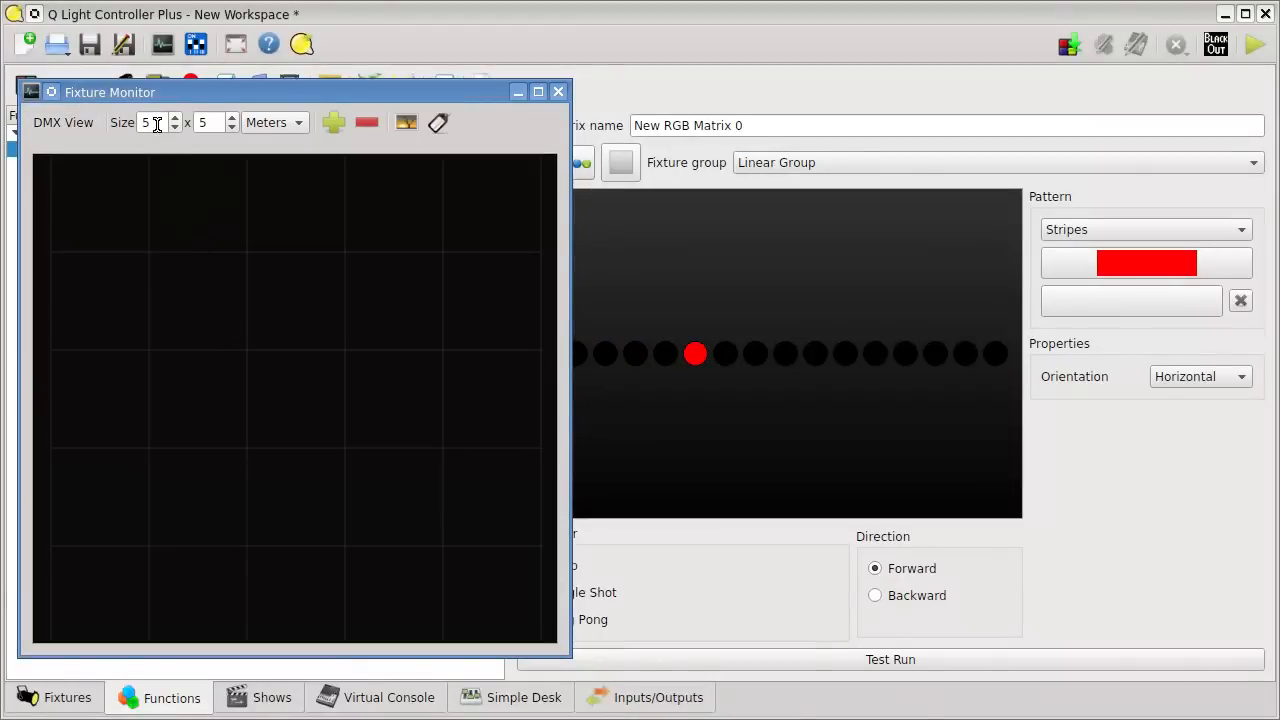
scroll(207, 123, down, 2)
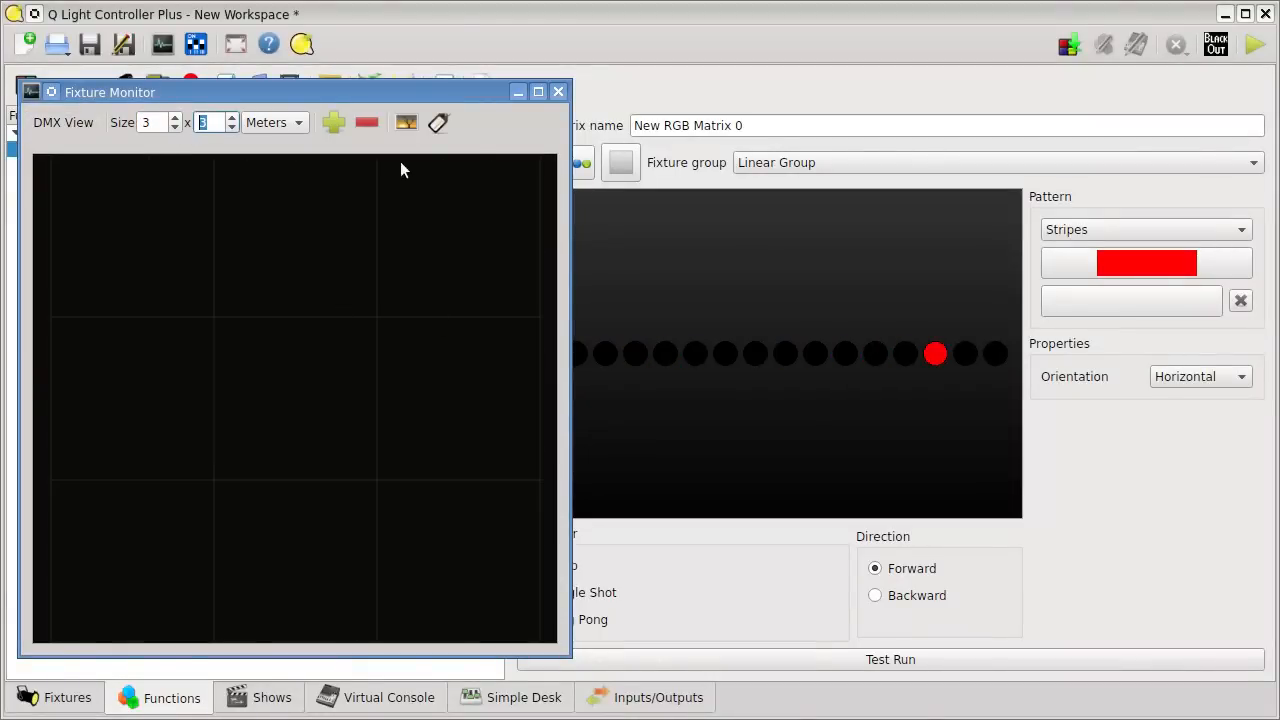
- Add LED PAR56 #1 to #4 from Universe 1 to the 2D monitor and show the fixture position settings
click(333, 123)
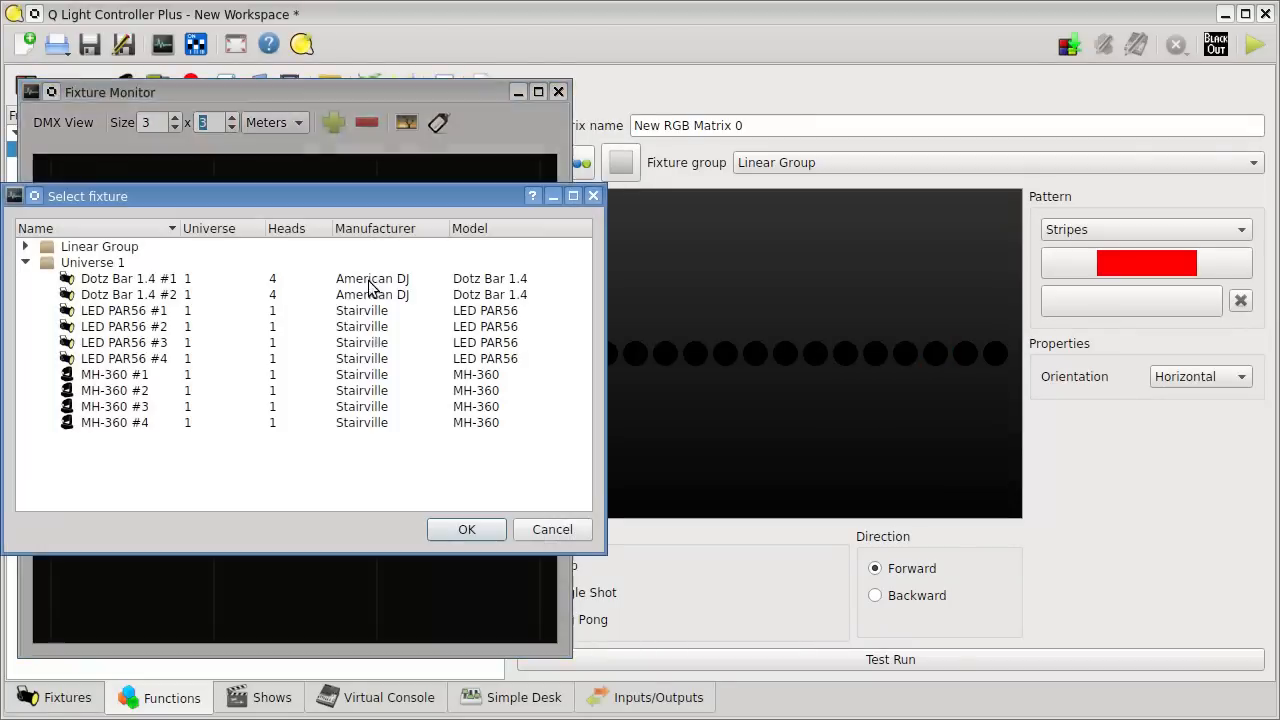
drag(143, 316, 157, 358)
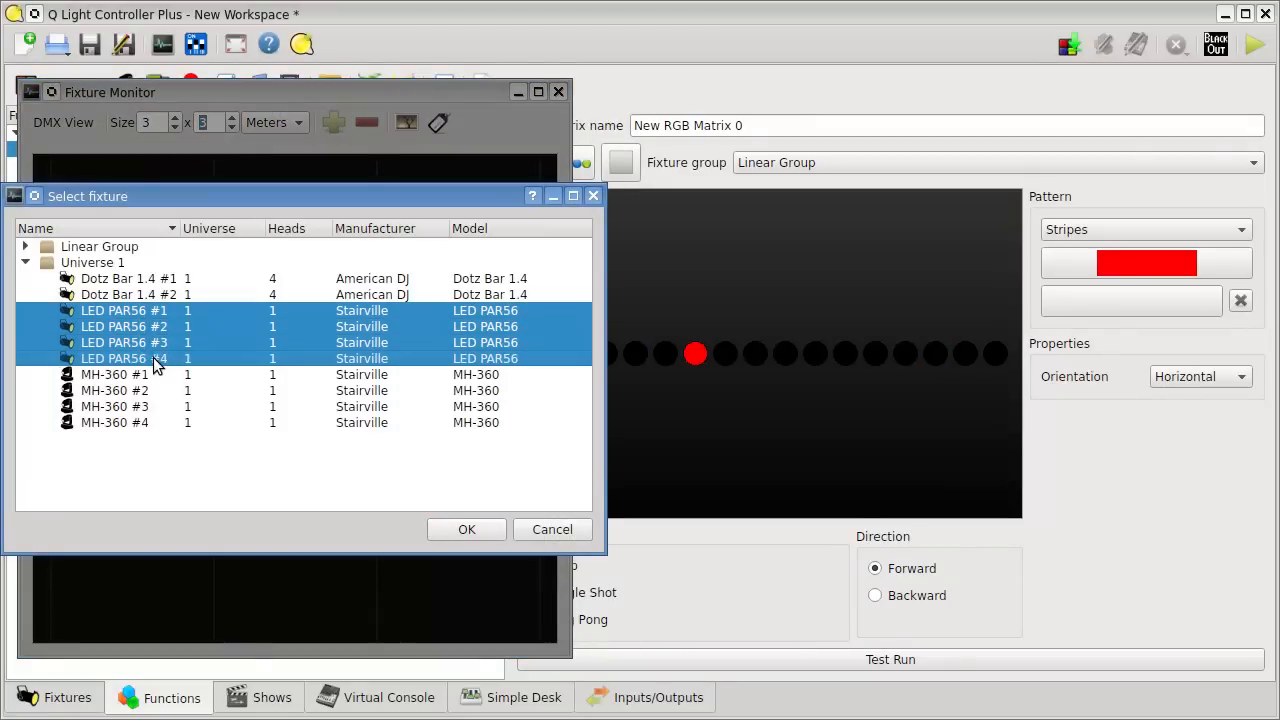
click(465, 529)
click(443, 121)
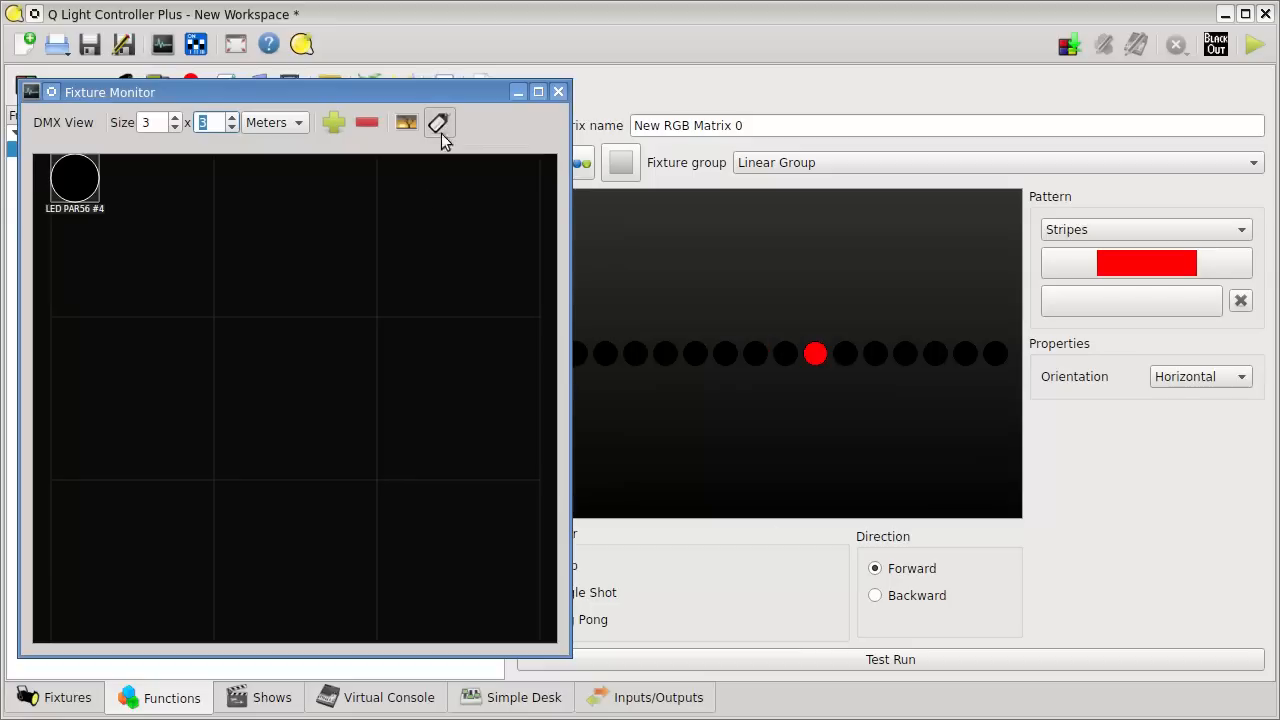
- Widen the monitor and arrange LED PAR56 #4, #3, #2 and #1 from left to right in the grid's bottom row, about 2.4 m down
drag(82, 188, 175, 545)
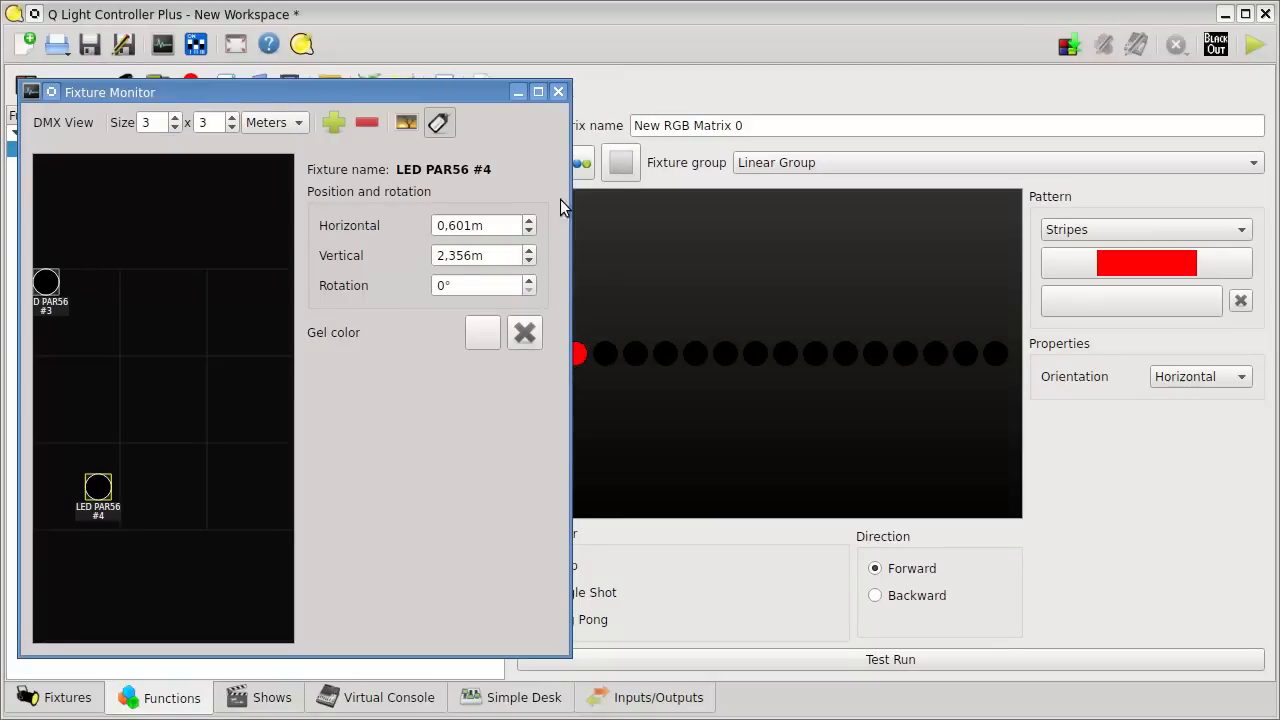
drag(572, 258, 871, 273)
drag(116, 187, 277, 571)
drag(194, 569, 183, 571)
drag(102, 198, 376, 587)
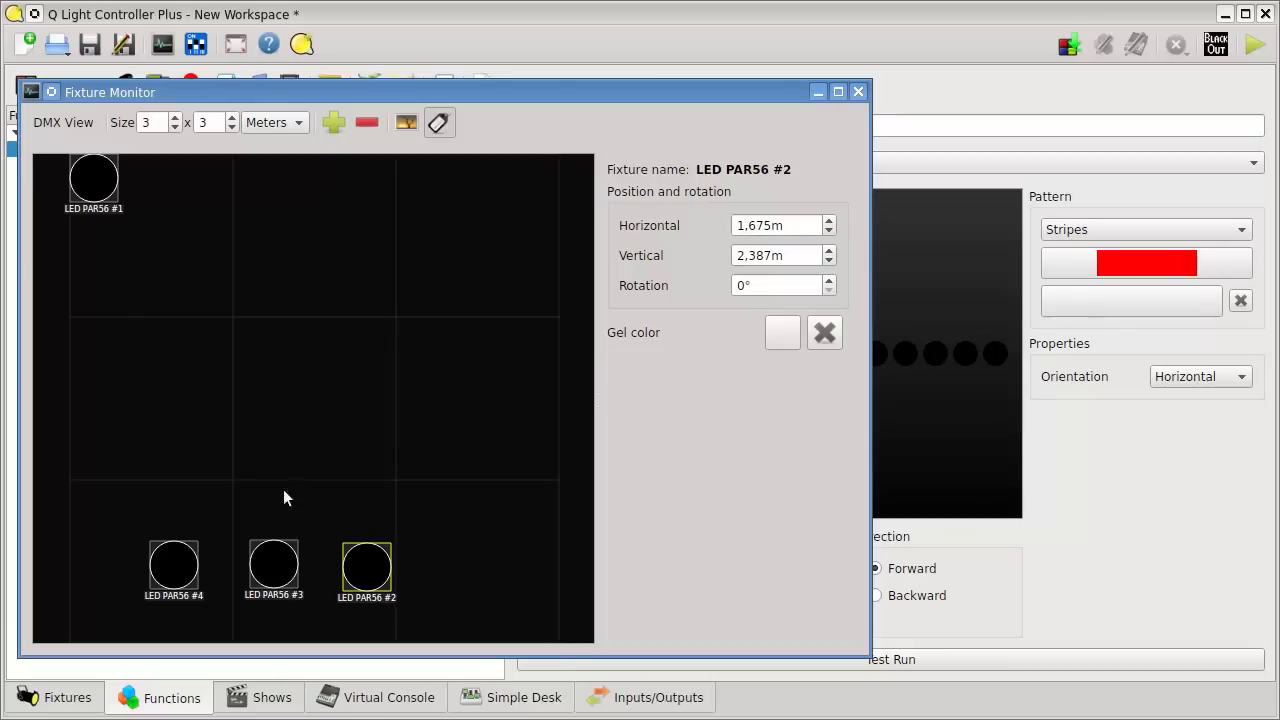
drag(115, 193, 455, 575)
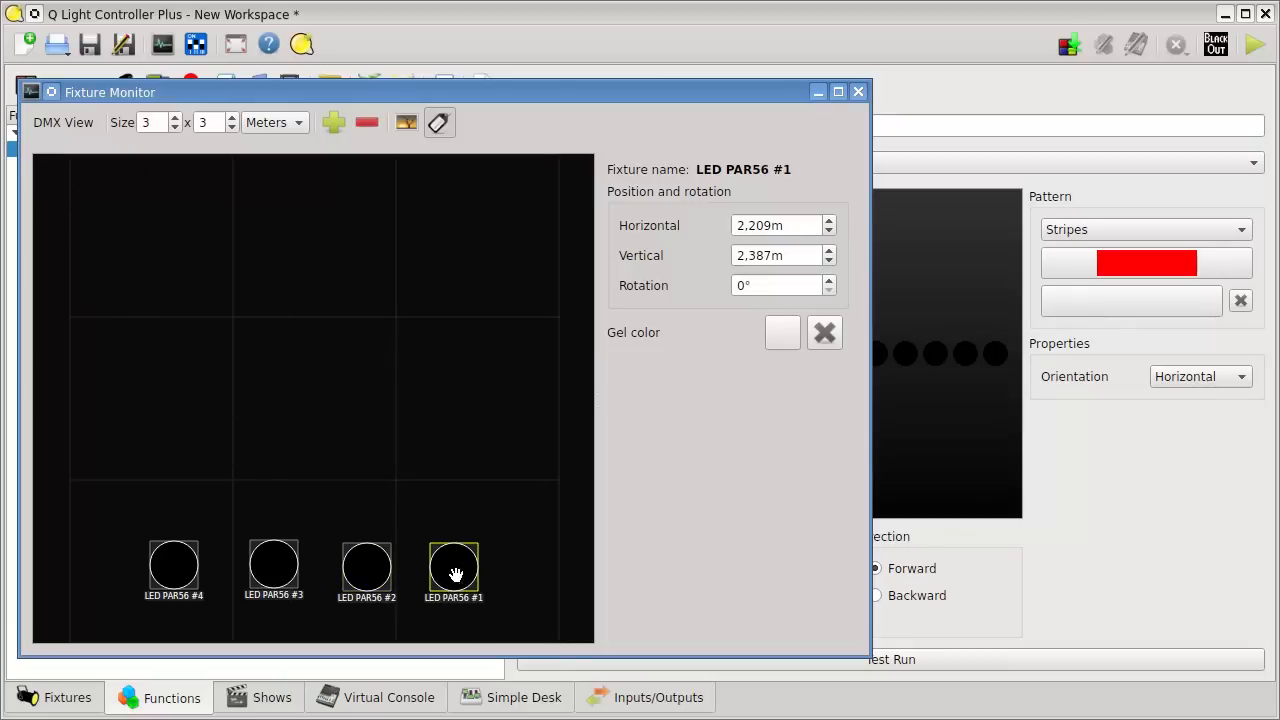
- Add Dotz Bar 1.4 #1 to the monitor and place it about 0.10 m across and 1.30 m down
click(334, 122)
click(296, 285)
click(608, 530)
drag(126, 204, 119, 397)
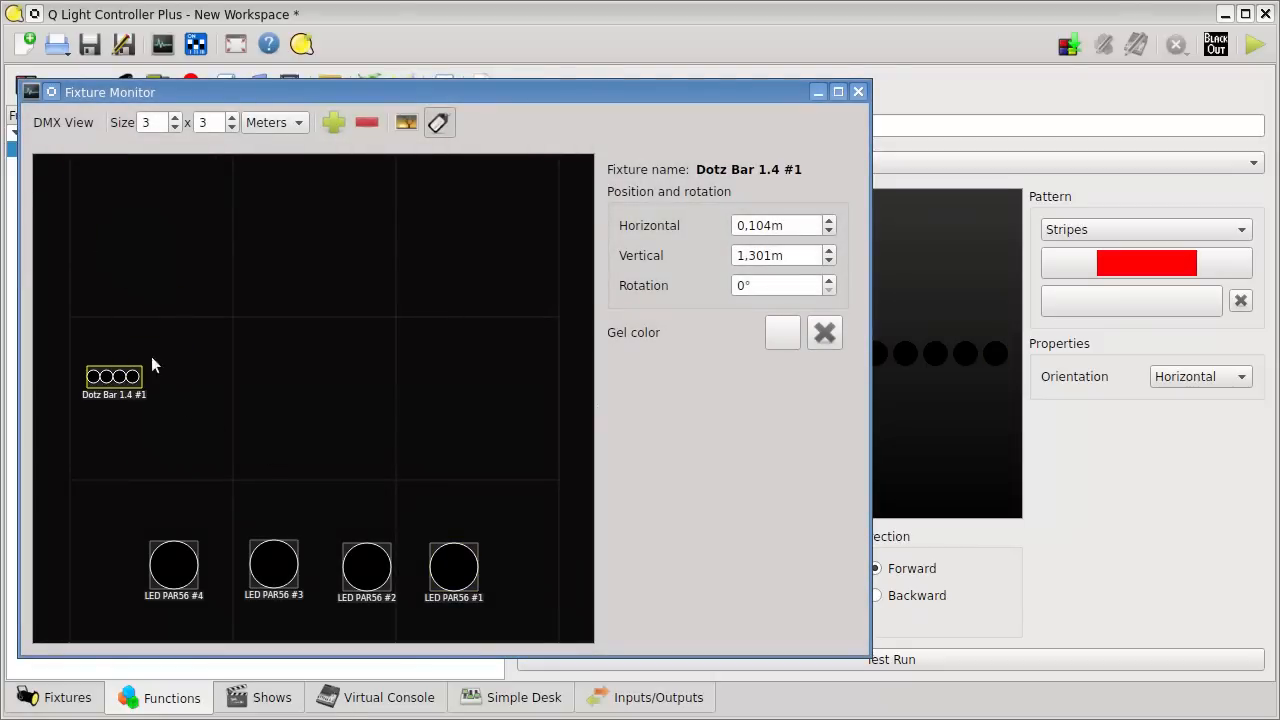
- Fine-tune the row of PARs, moving #3 to about 1.09 m and #2 to about 1.66 m horizontally, and nudging #4
drag(185, 551, 189, 549)
drag(268, 564, 271, 574)
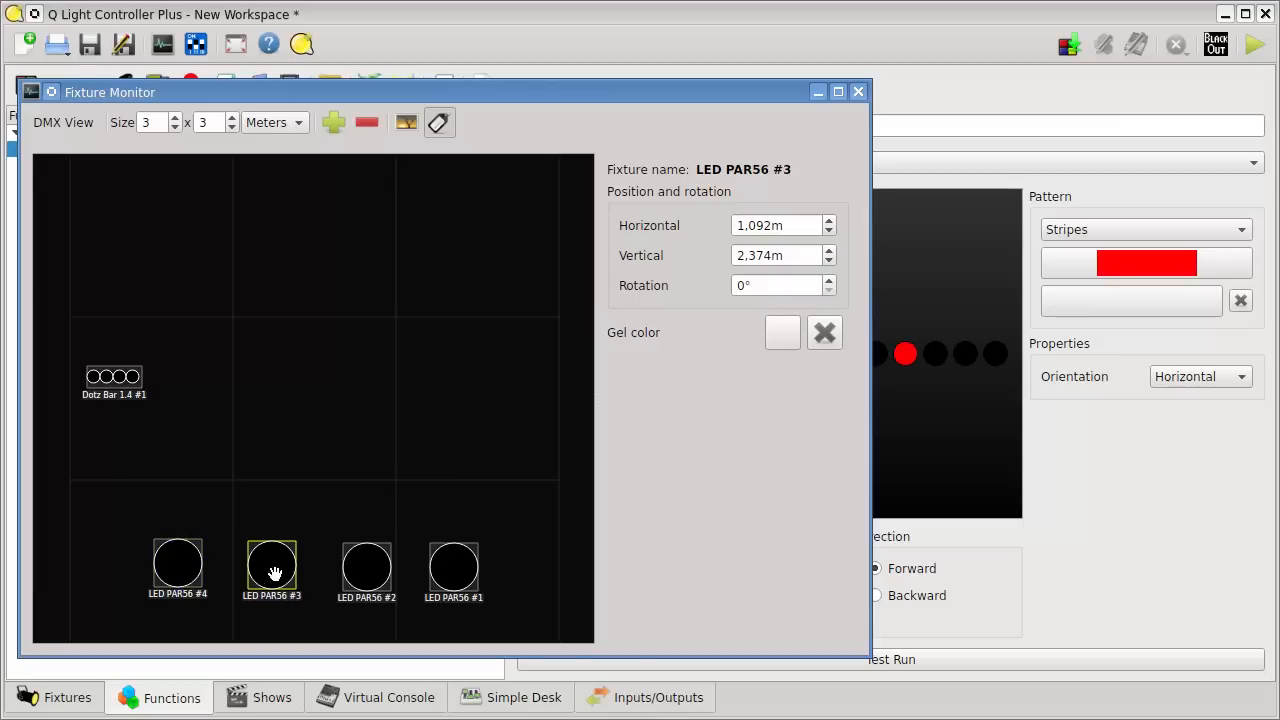
click(371, 567)
drag(371, 567, 369, 566)
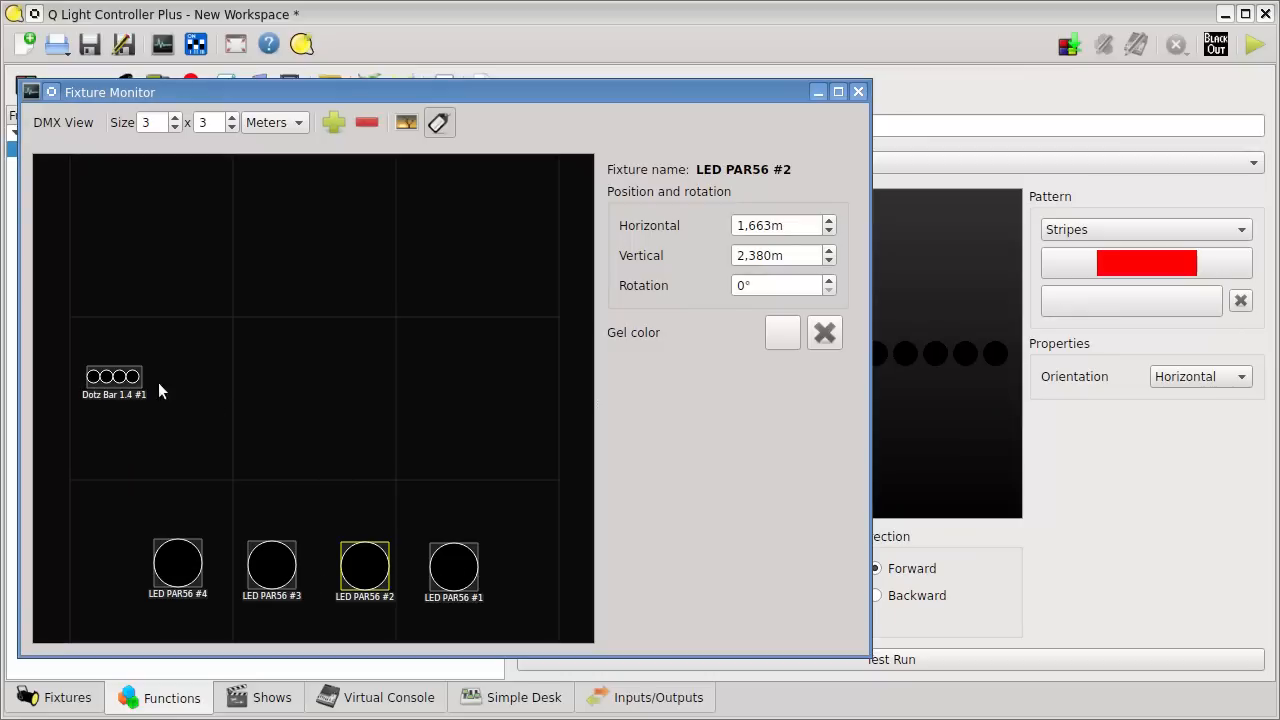
click(740, 284)
text(27)
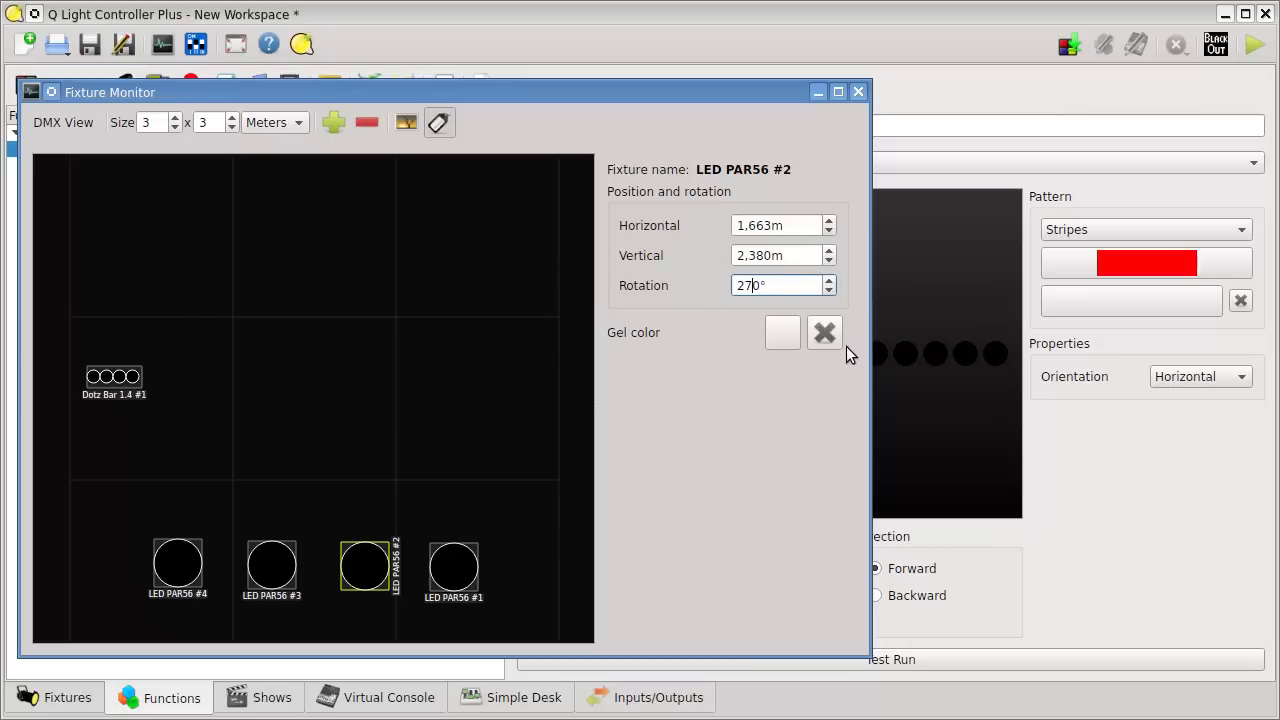
key(BackSpace)
key(BackSpace)
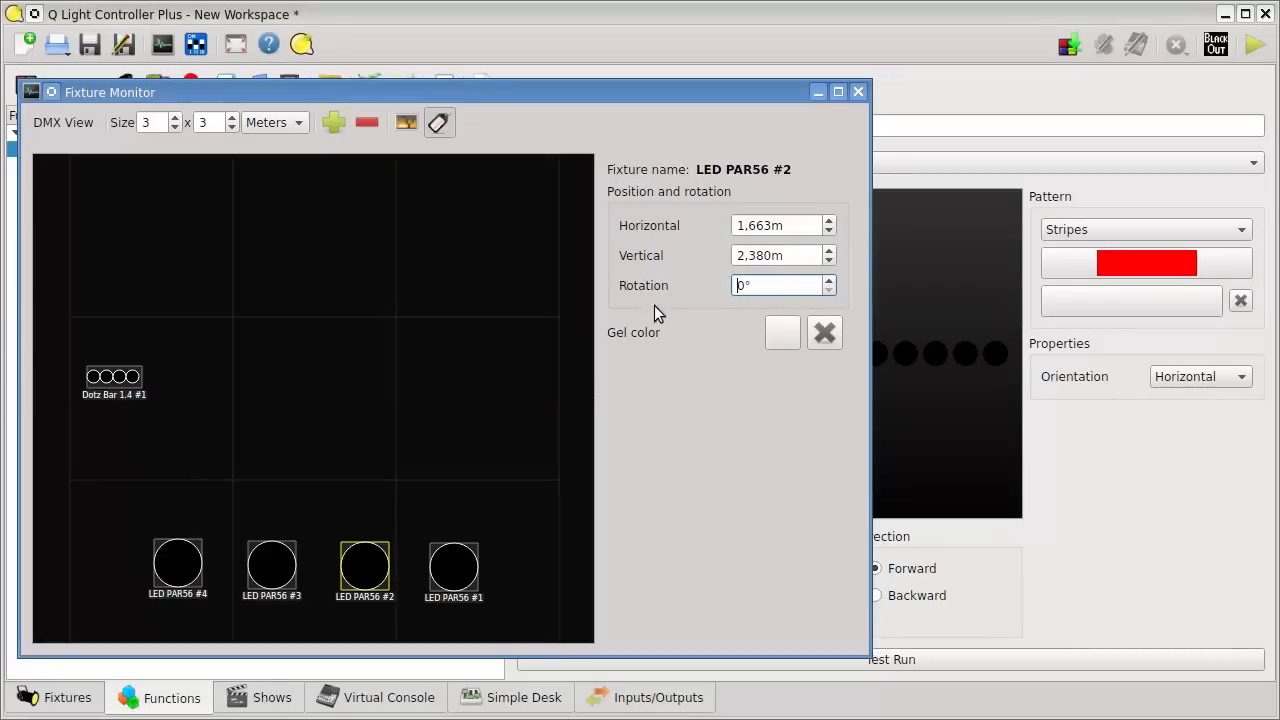
- Rotate Dotz Bar 1.4 #1 to 270° and move it to about 0.04 m horizontal, 1.41 m vertical
click(122, 384)
click(728, 286)
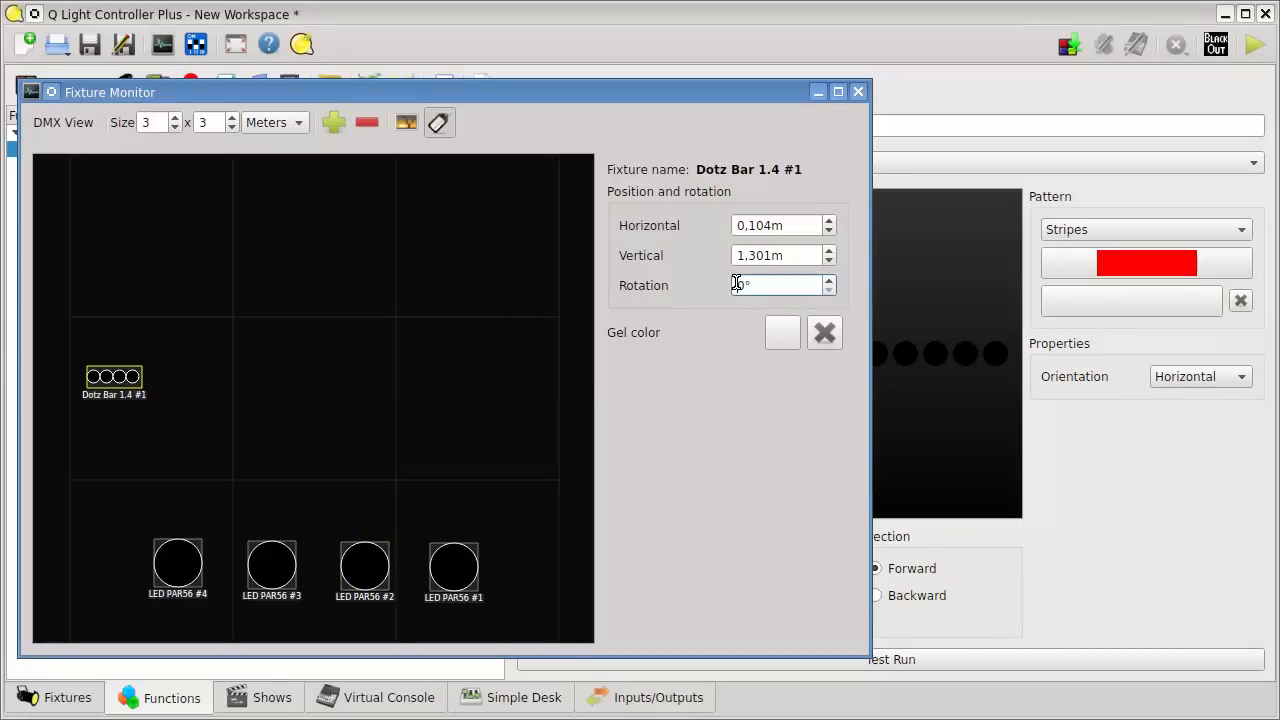
text(27)
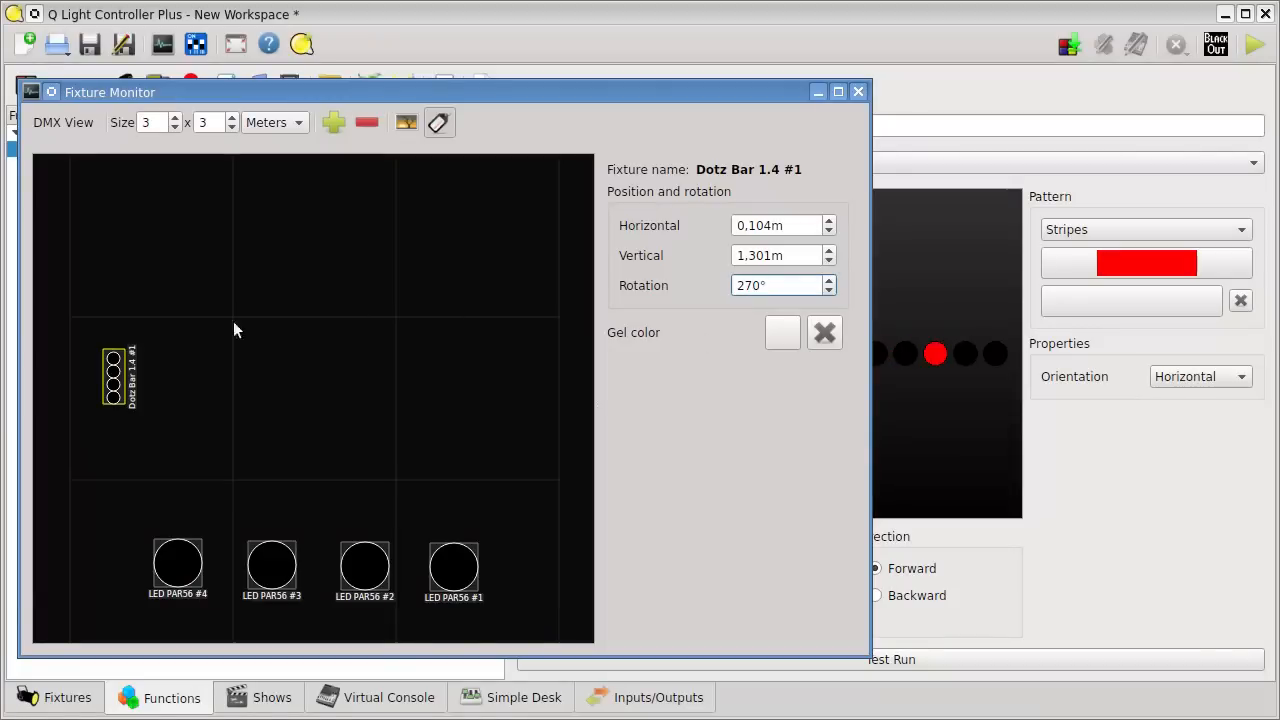
drag(116, 379, 104, 397)
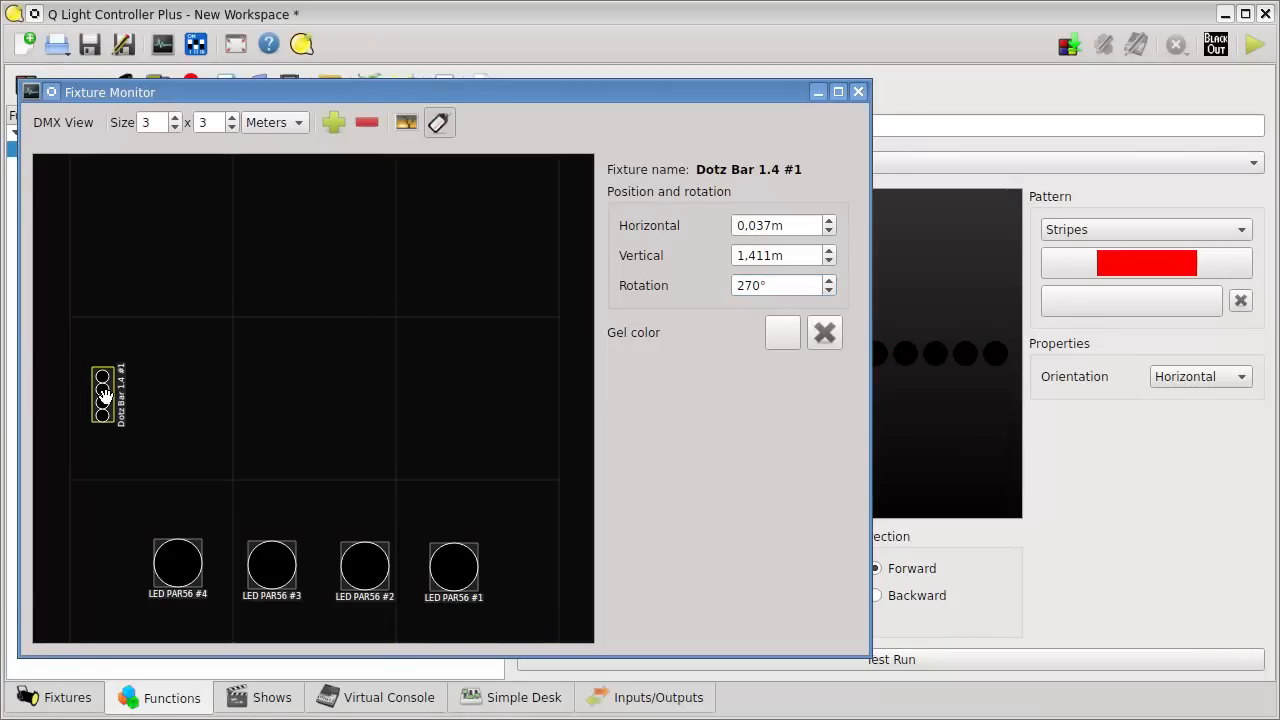
- Add Dotz Bar 1.4 #2 opposite the first bar, at about 2.63 m horizontal and 1.41 m vertical, rotated 90°
click(334, 122)
click(298, 295)
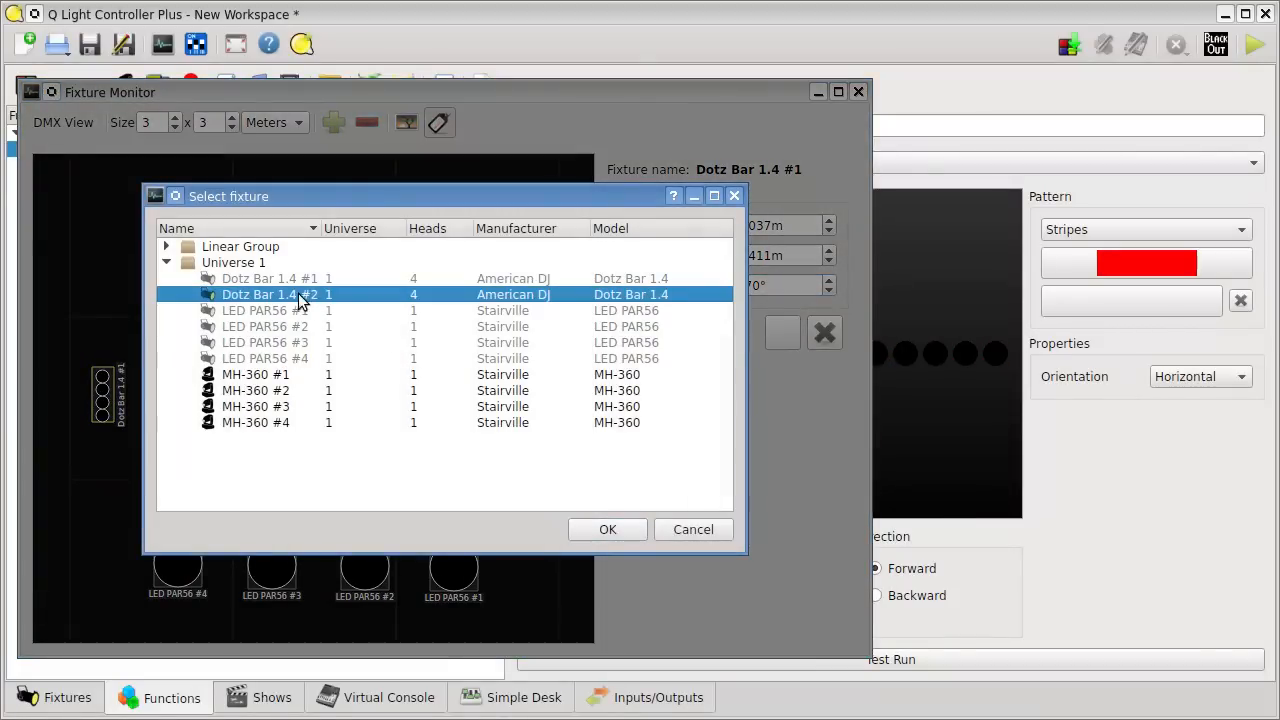
click(621, 538)
drag(166, 206, 525, 391)
double_click(773, 289)
text(90)
key(Return)
click(535, 415)
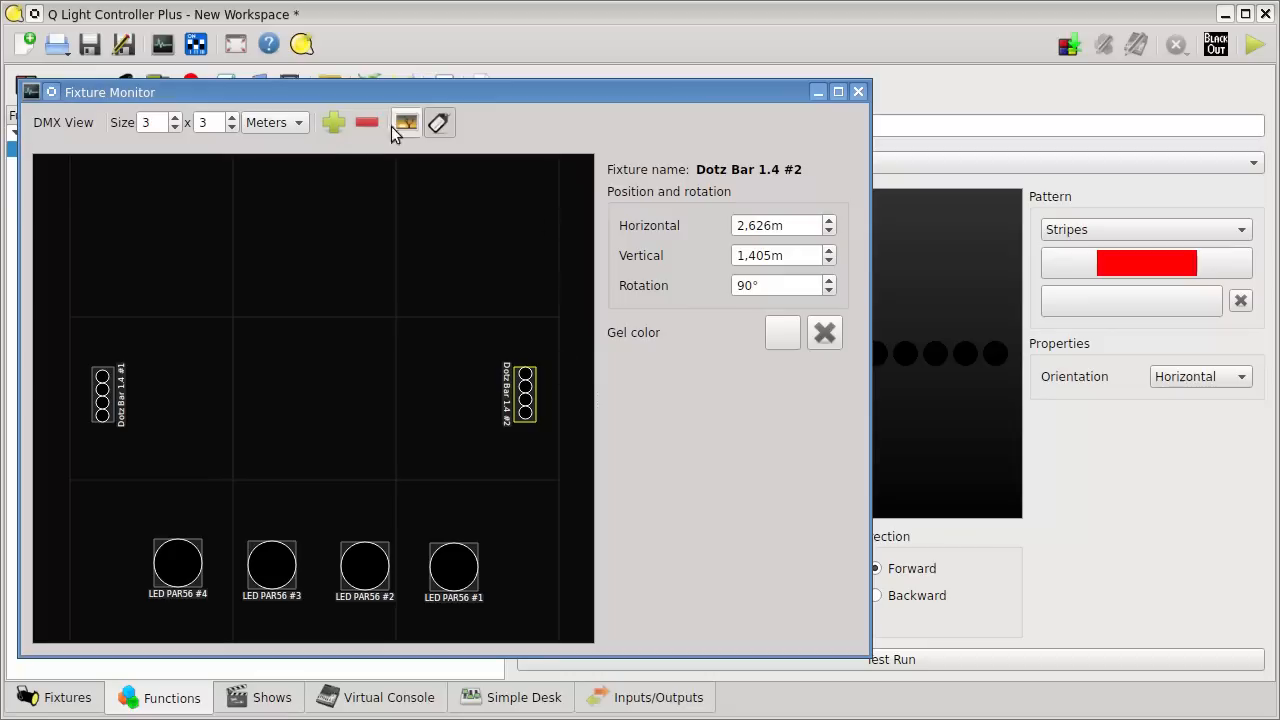
- Add MH-360 #1 to #4 to the monitor and line them up left to right across the grid's top row, about 0.1 m down
click(341, 121)
drag(277, 378, 389, 487)
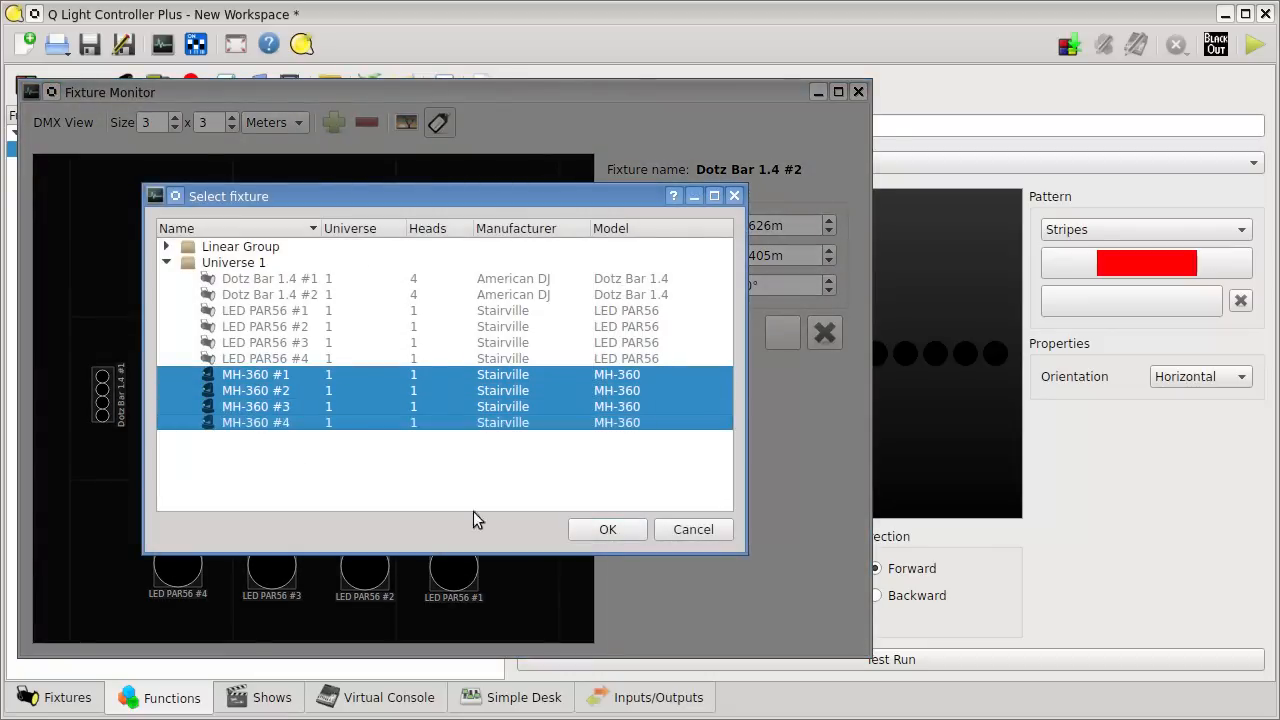
click(603, 529)
drag(106, 174, 366, 195)
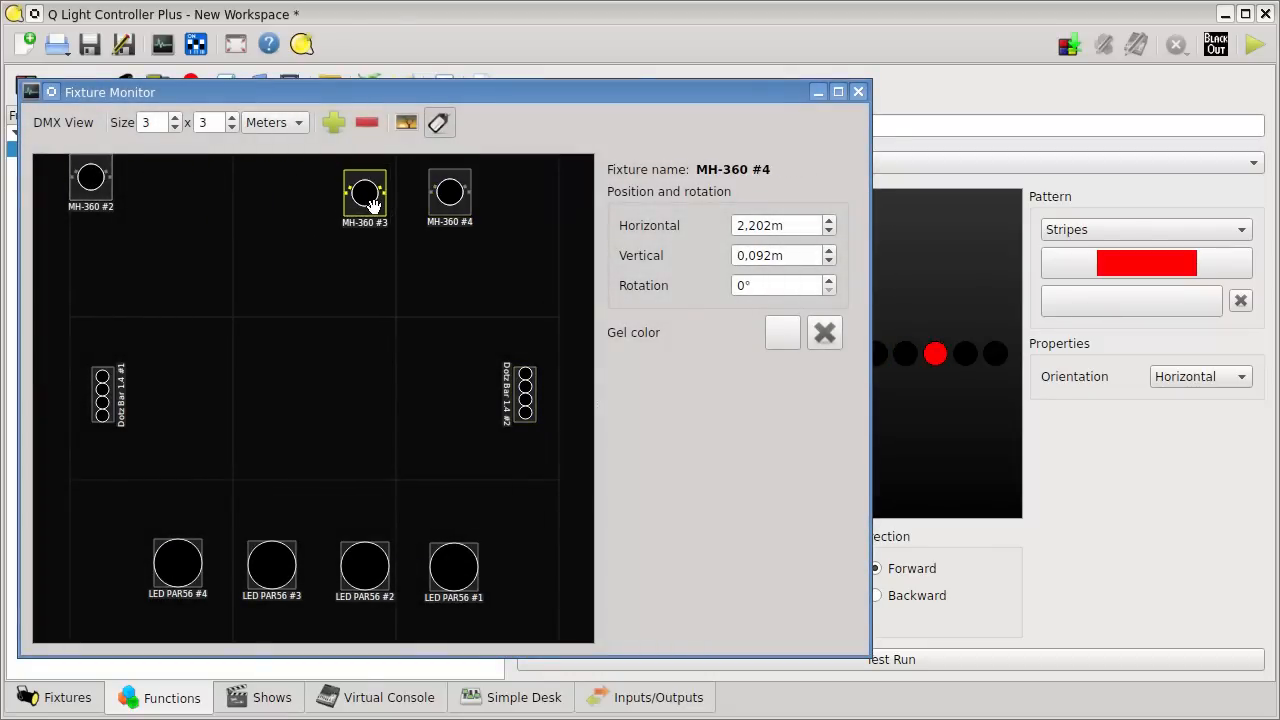
drag(90, 178, 200, 207)
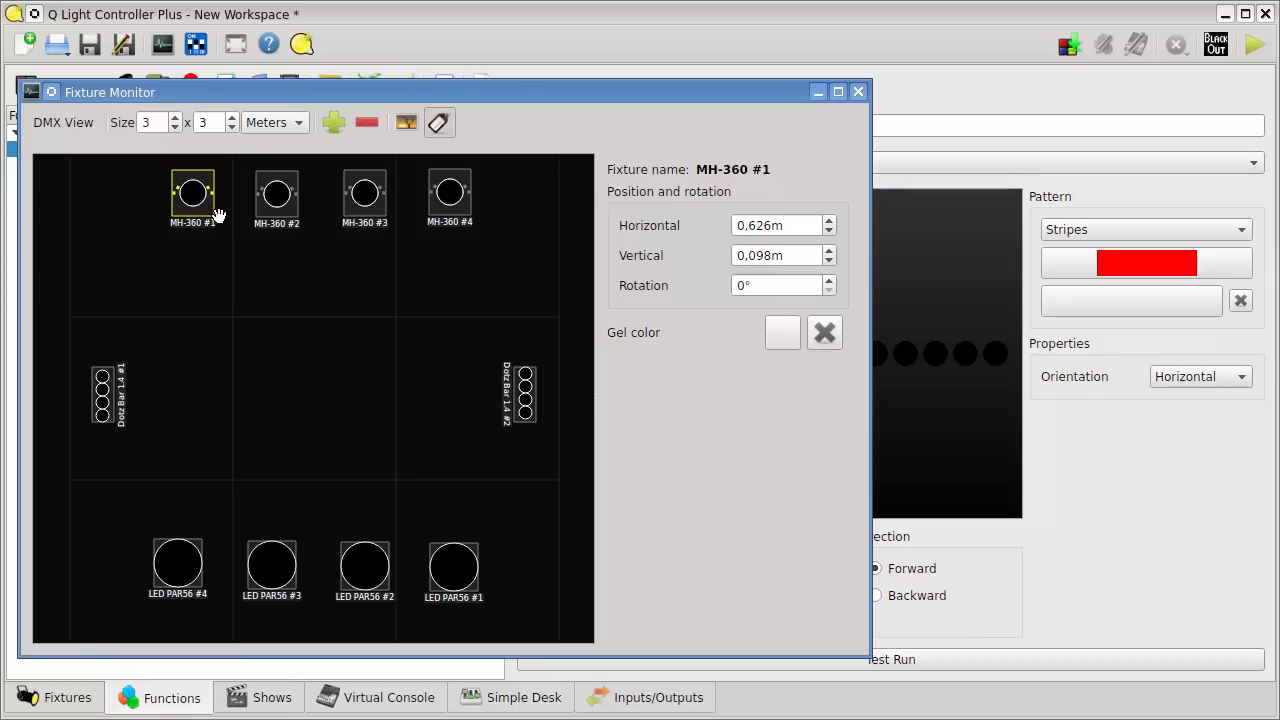
drag(280, 198, 293, 197)
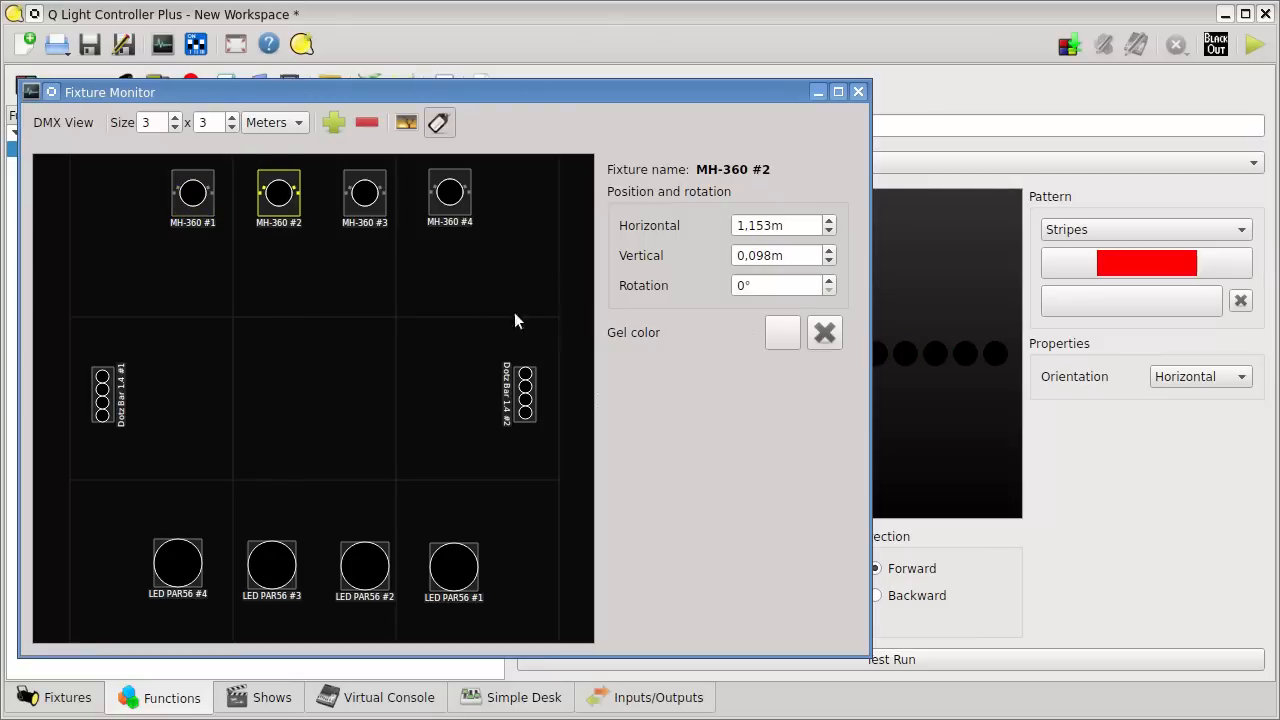
click(575, 324)
- Narrow the Fixture Monitor, start a test run of the matrix, and move the monitor clear of the function list
drag(872, 235, 561, 231)
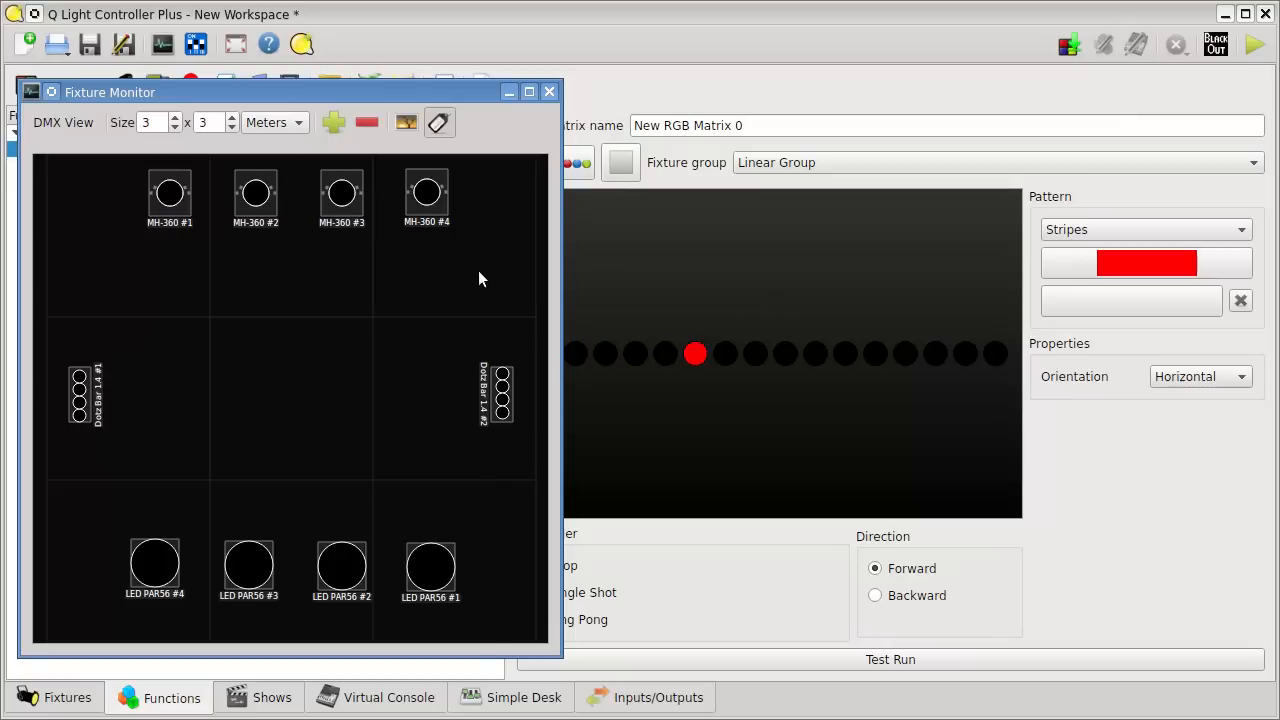
click(903, 662)
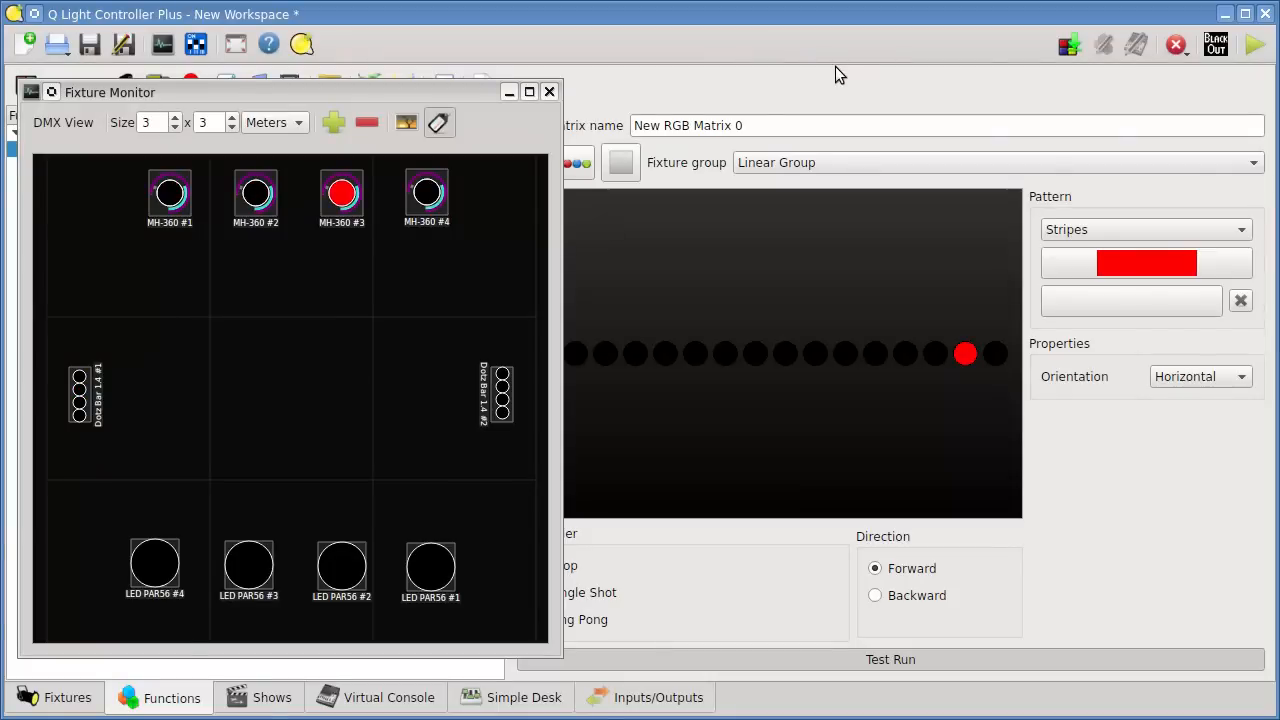
drag(462, 92, 1095, 84)
- Show the matrix's speed dials beside the monitor and reduce the hold time to .14 seconds
click(535, 162)
drag(531, 34, 275, 115)
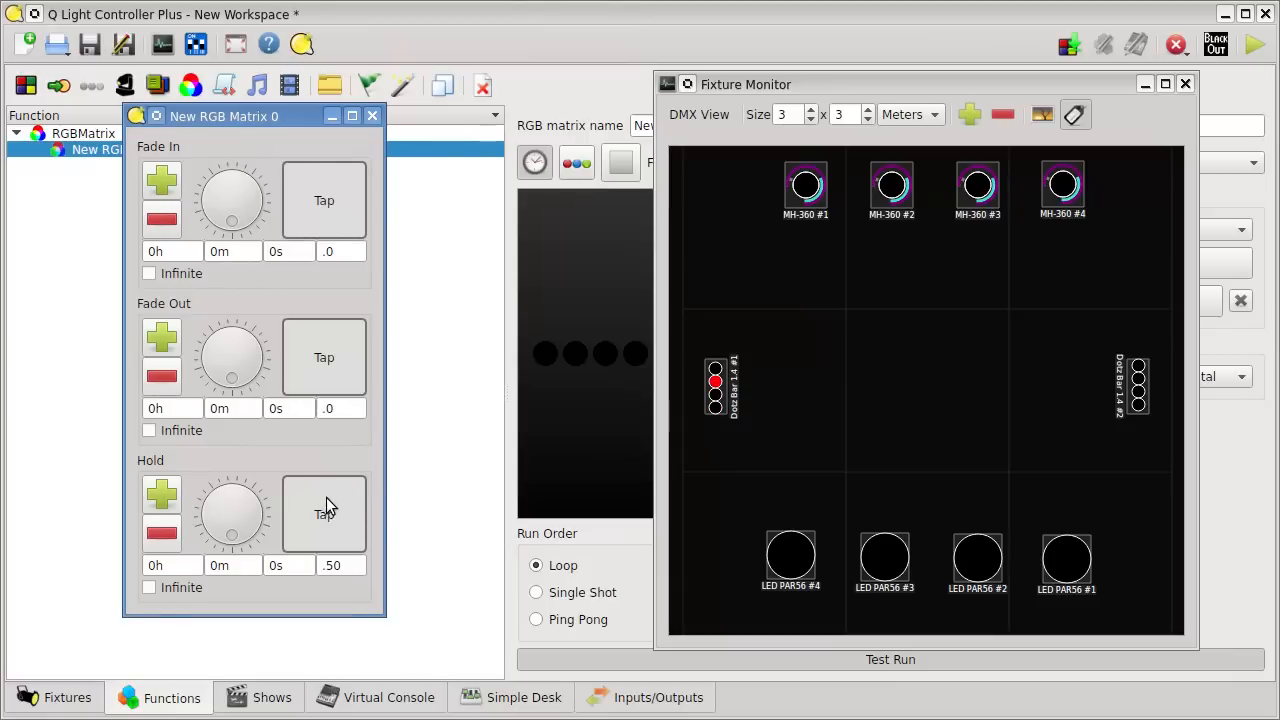
scroll(348, 564, down, 2)
scroll(348, 564, down, 5)
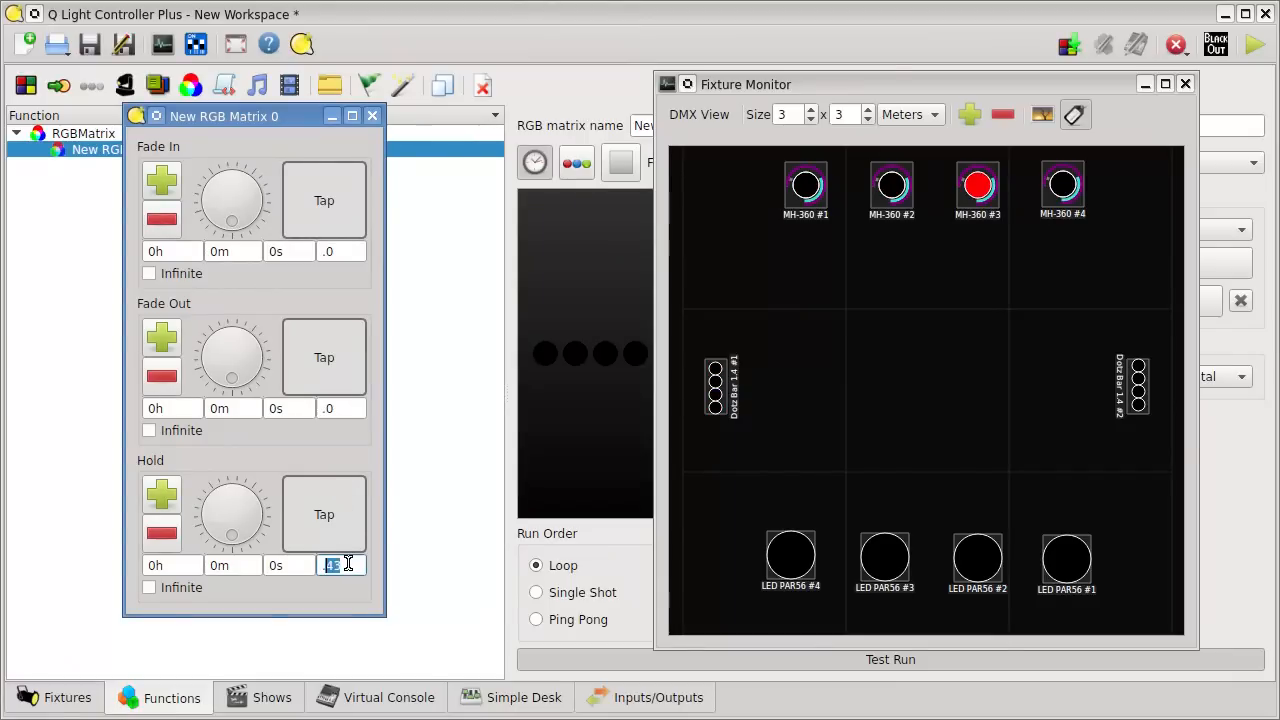
scroll(348, 564, down, 5)
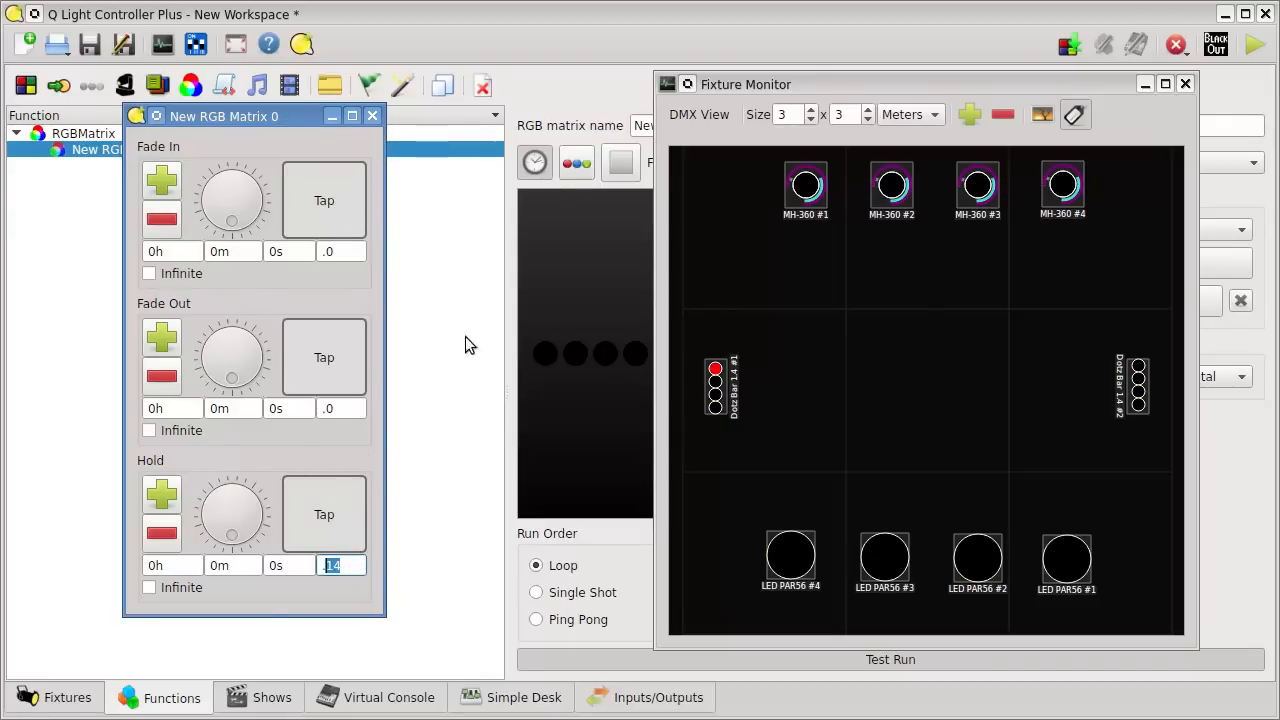
- Set the matrix's hold time to about .52 seconds by tapping the tempo
click(338, 516)
click(338, 516)
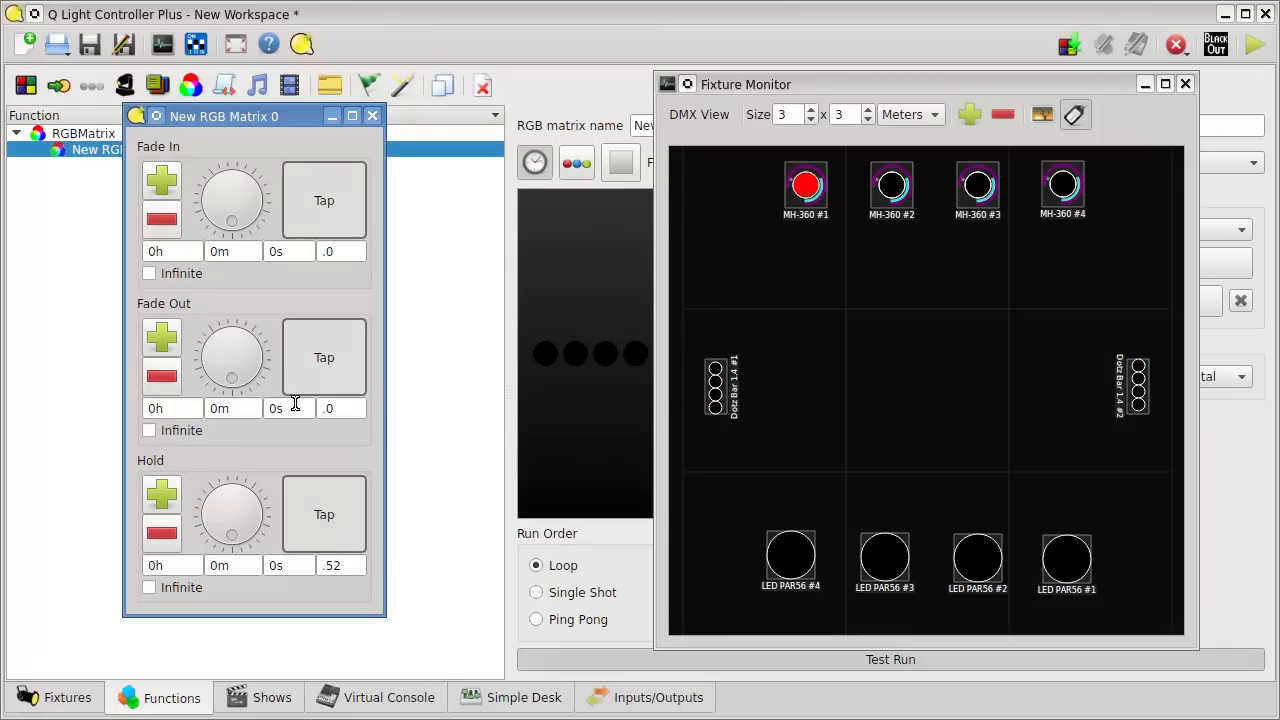
- Try a fade-in time for the matrix, raising it to .40 seconds and reducing it to .27 seconds
double_click(351, 251)
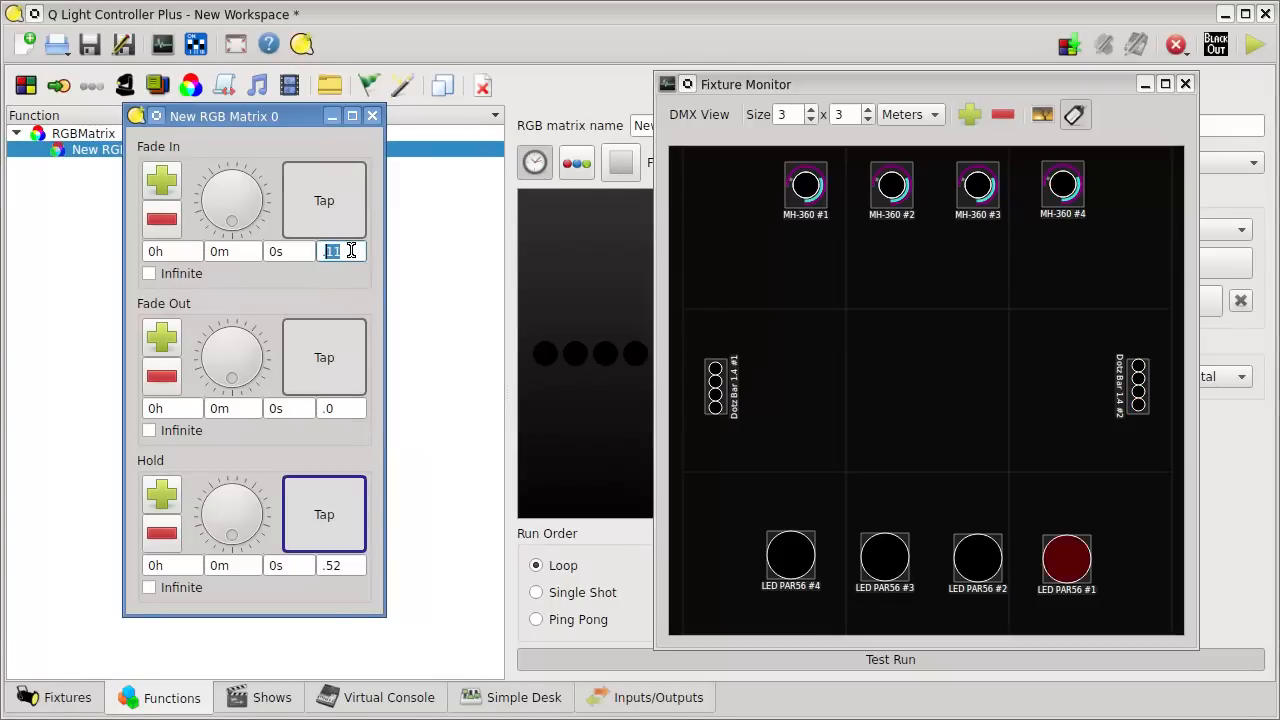
scroll(351, 251, up, 11)
scroll(352, 253, up, 13)
scroll(352, 255, up, 2)
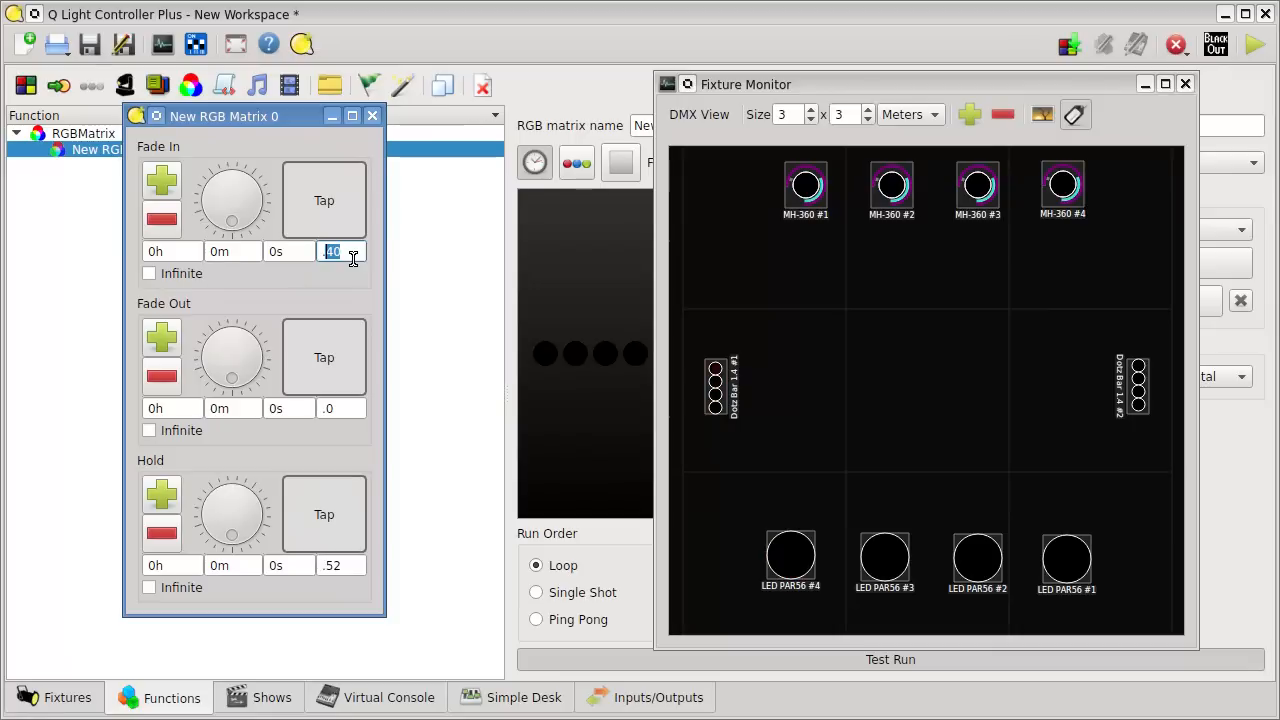
scroll(353, 259, down, 13)
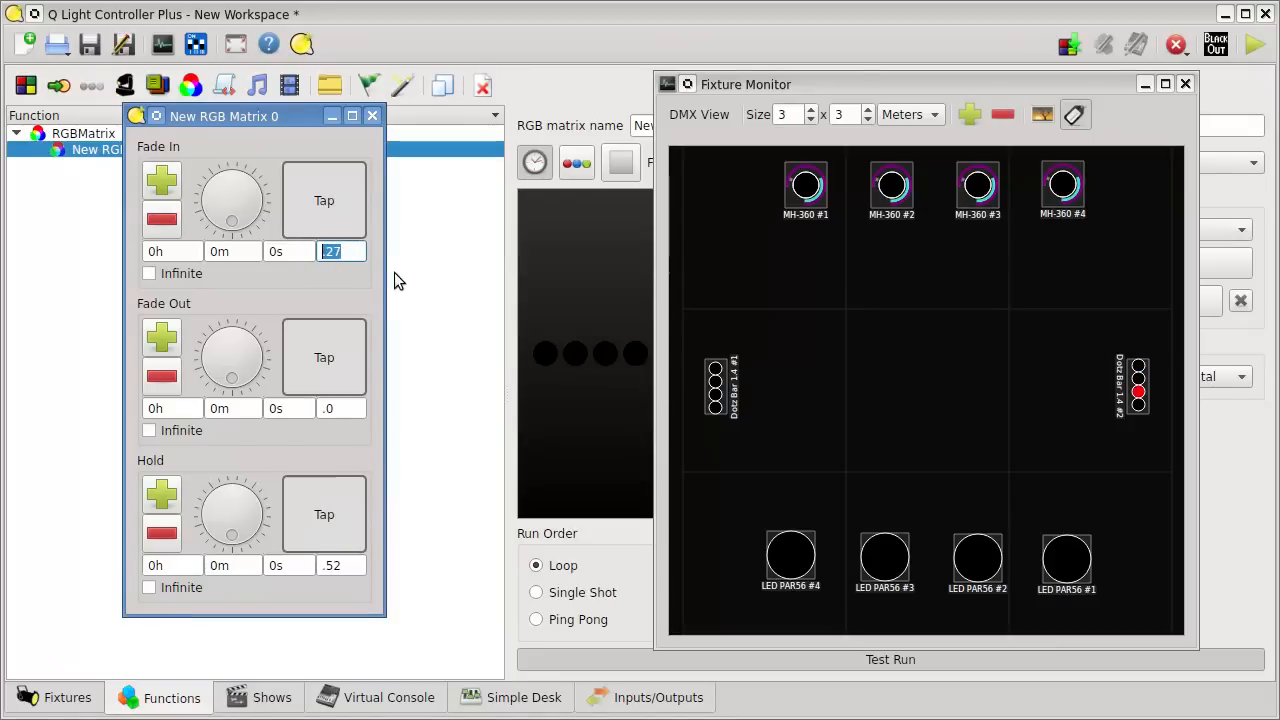
- Reset the matrix's fade-in time to .0 seconds
click(361, 250)
key(BackSpace)
text(0)
key(Return)
click(361, 250)
double_click(345, 254)
text(6)
key(Return)
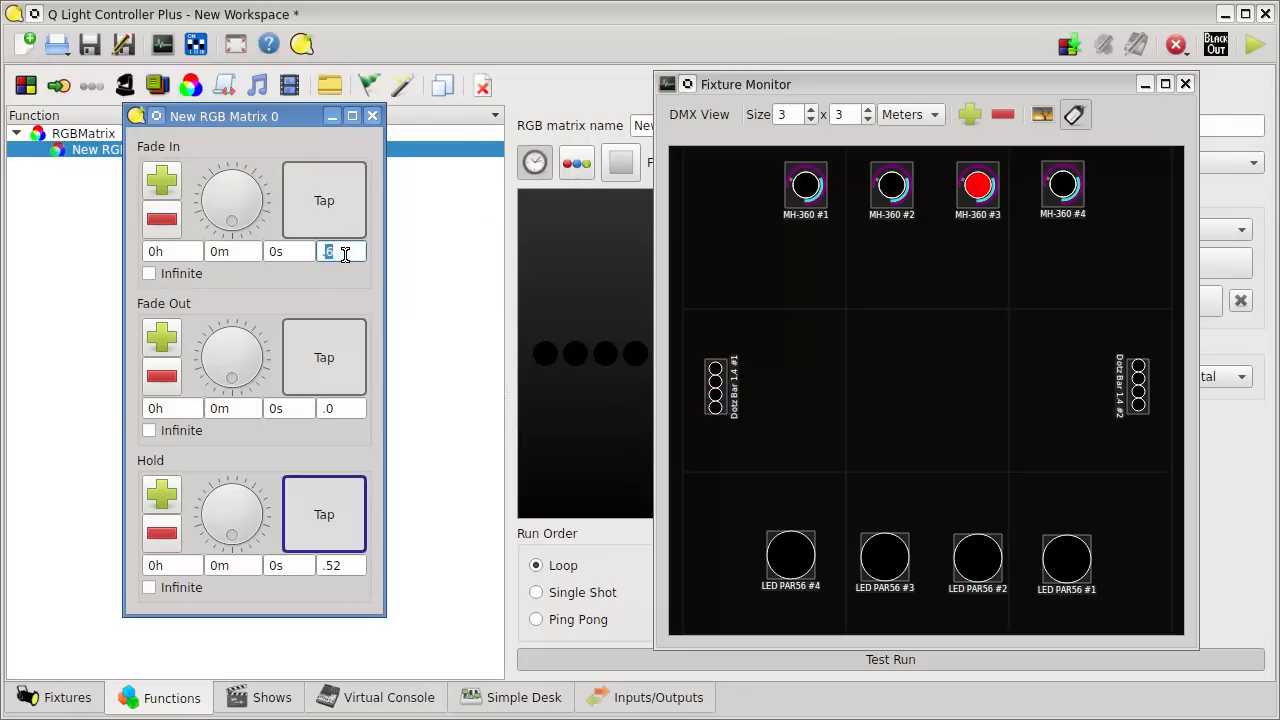
text(0)
key(Return)
- Hide the speed dials, move the Fixture Monitor off the pattern settings, and change the matrix pattern to Fill
click(533, 165)
drag(855, 83, 226, 72)
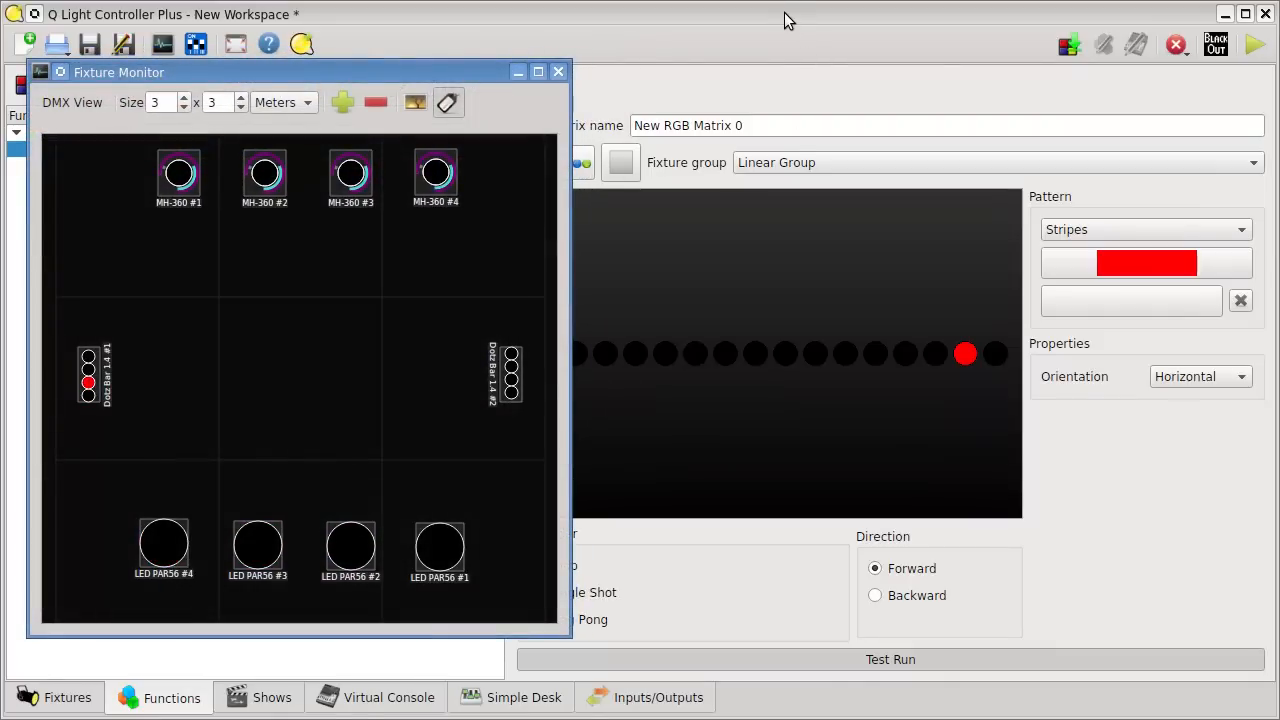
click(1128, 230)
click(934, 12)
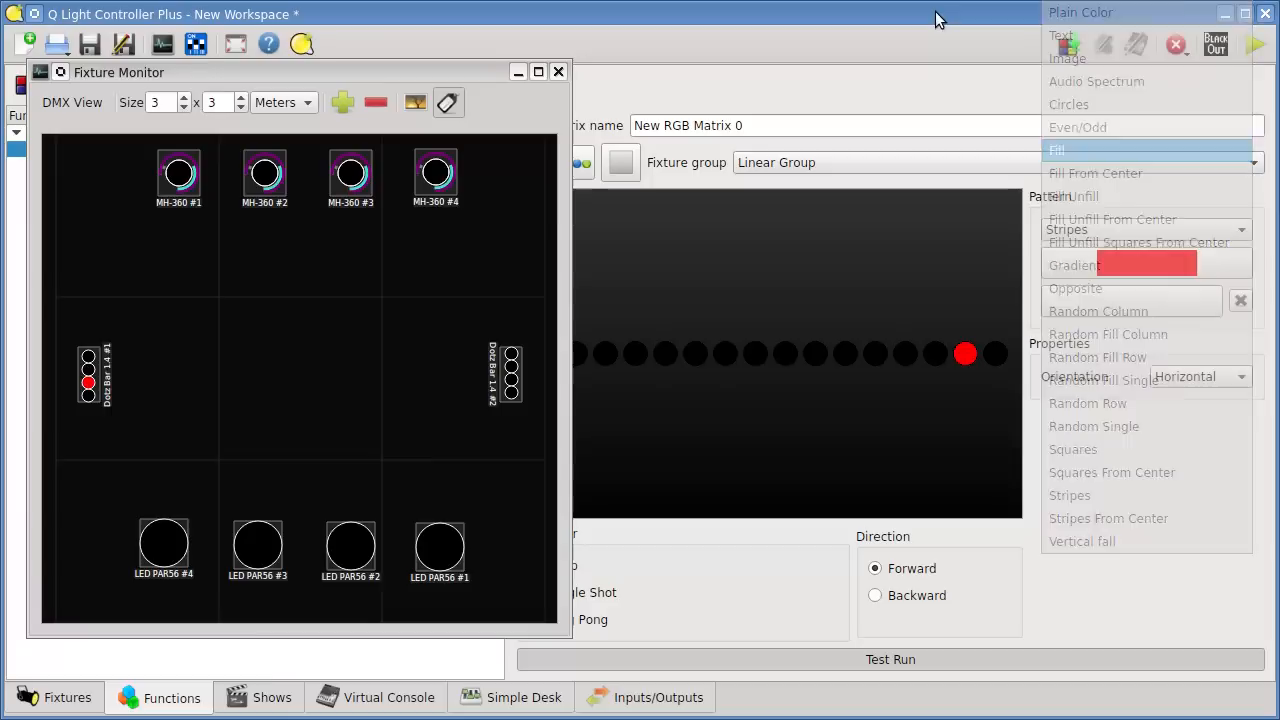
click(1118, 232)
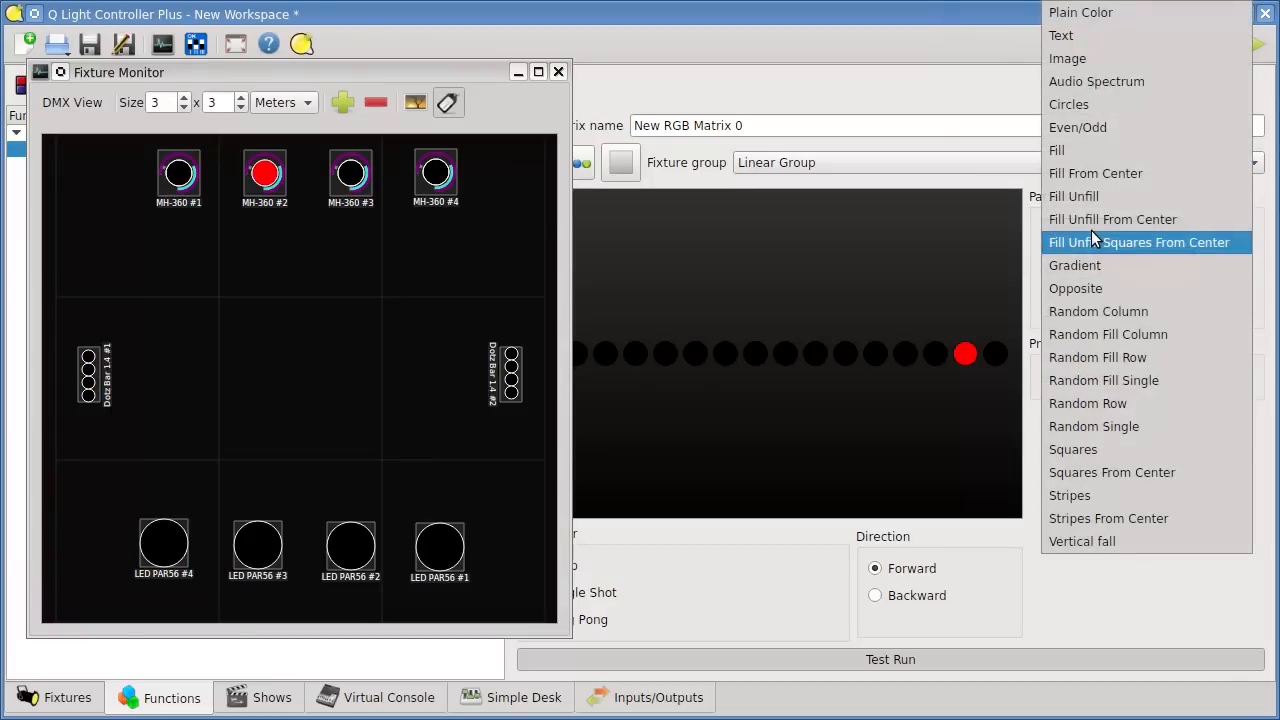
click(1117, 152)
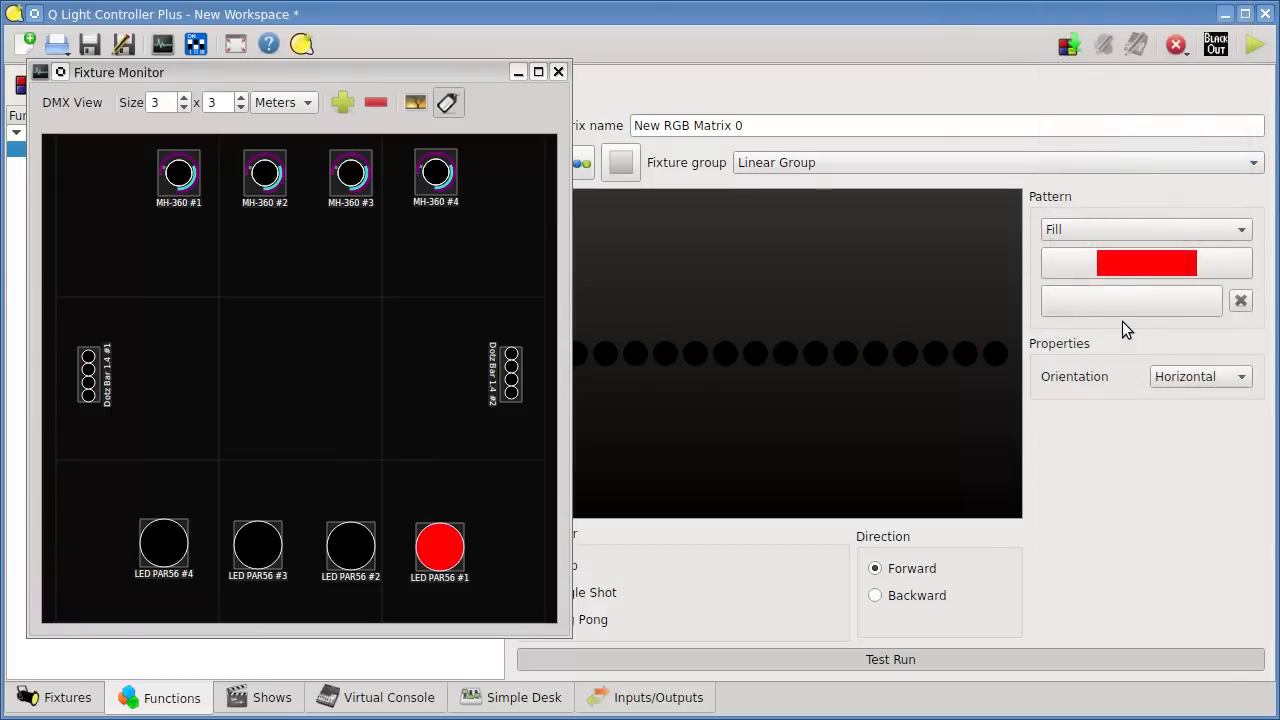
- Move the Fixture Monitor off the speed-dial control and tap the matrix's hold time to about .13 seconds
drag(459, 69, 1094, 75)
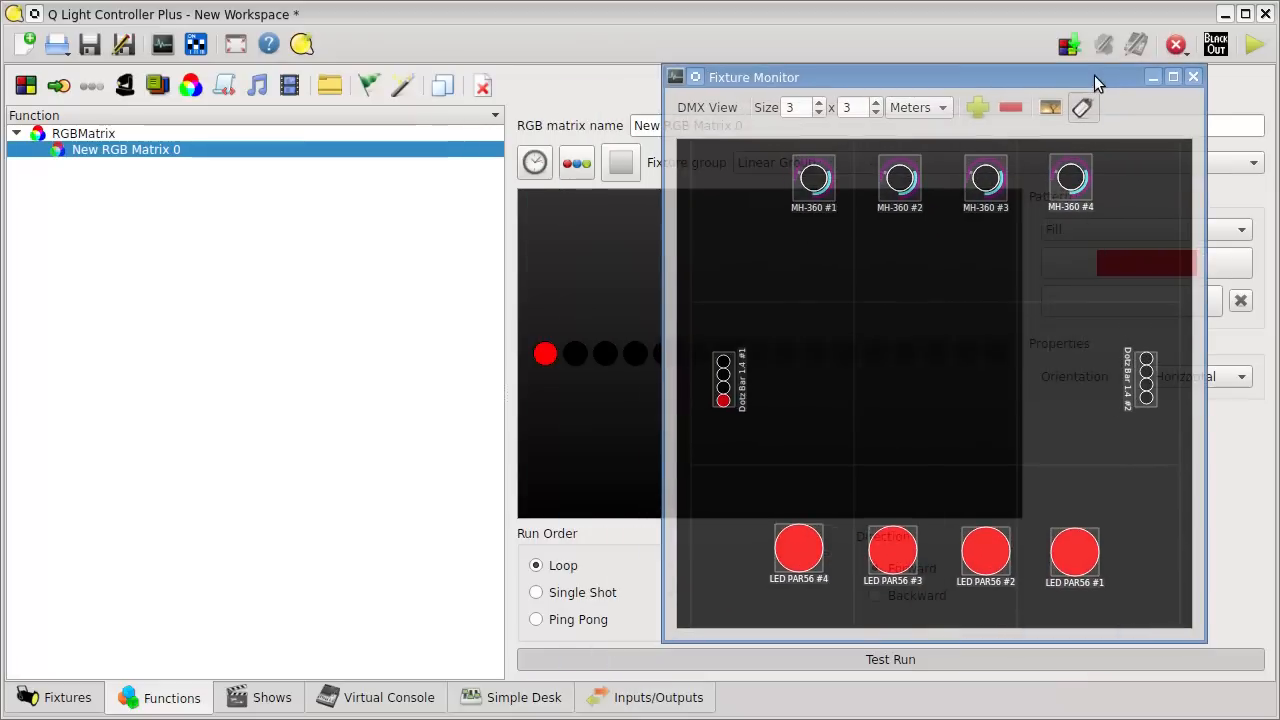
click(535, 163)
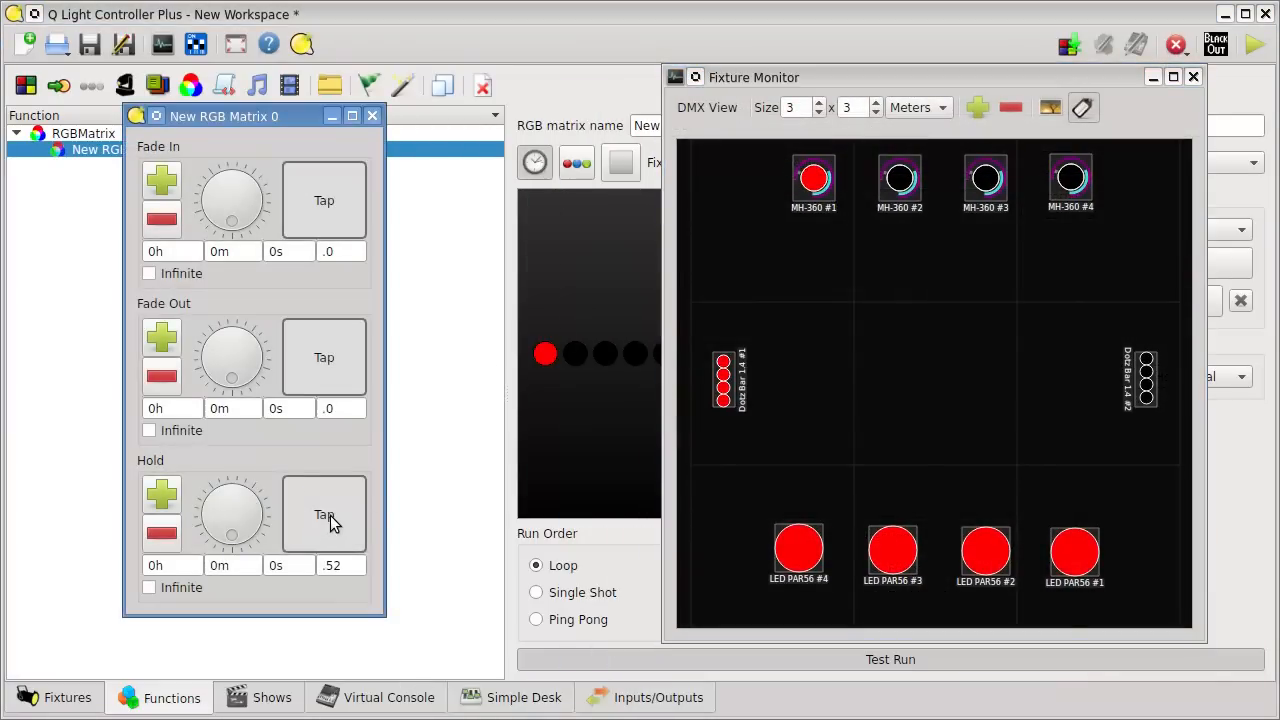
click(333, 522)
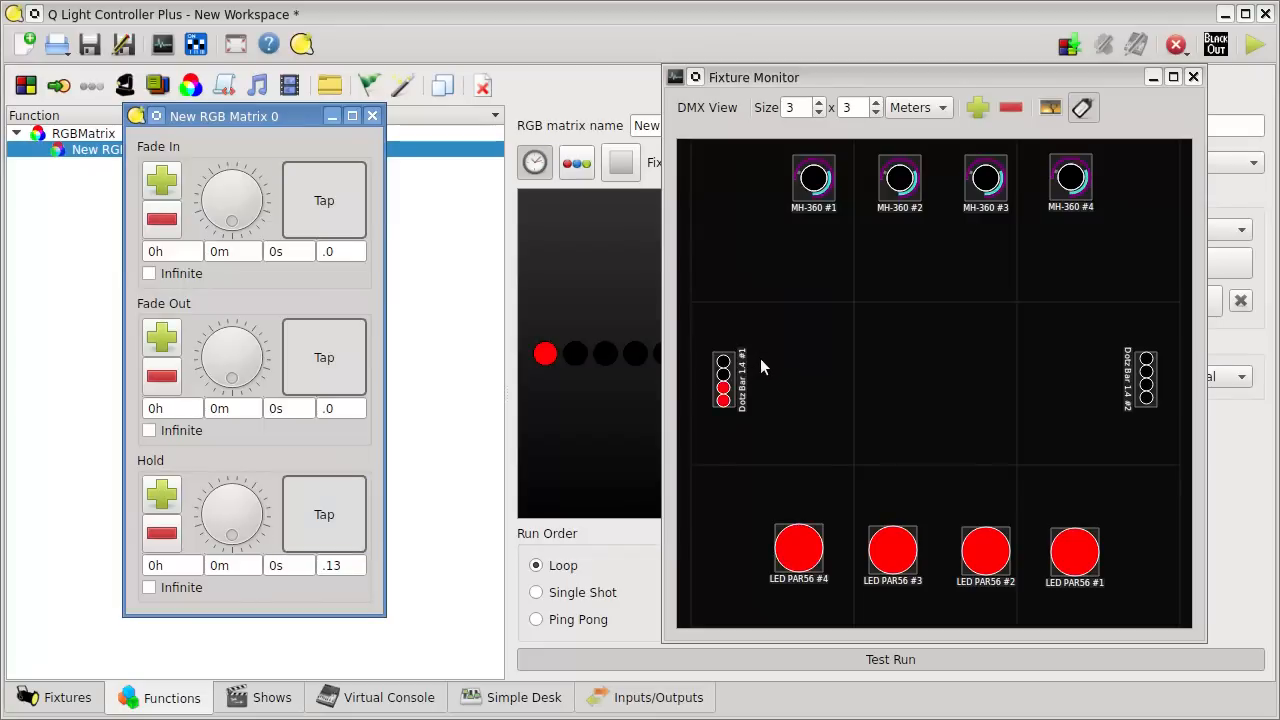
click(522, 170)
- Move the Fixture Monitor off the pattern settings and change the matrix pattern to Fill From Center
drag(931, 80, 286, 81)
click(1138, 229)
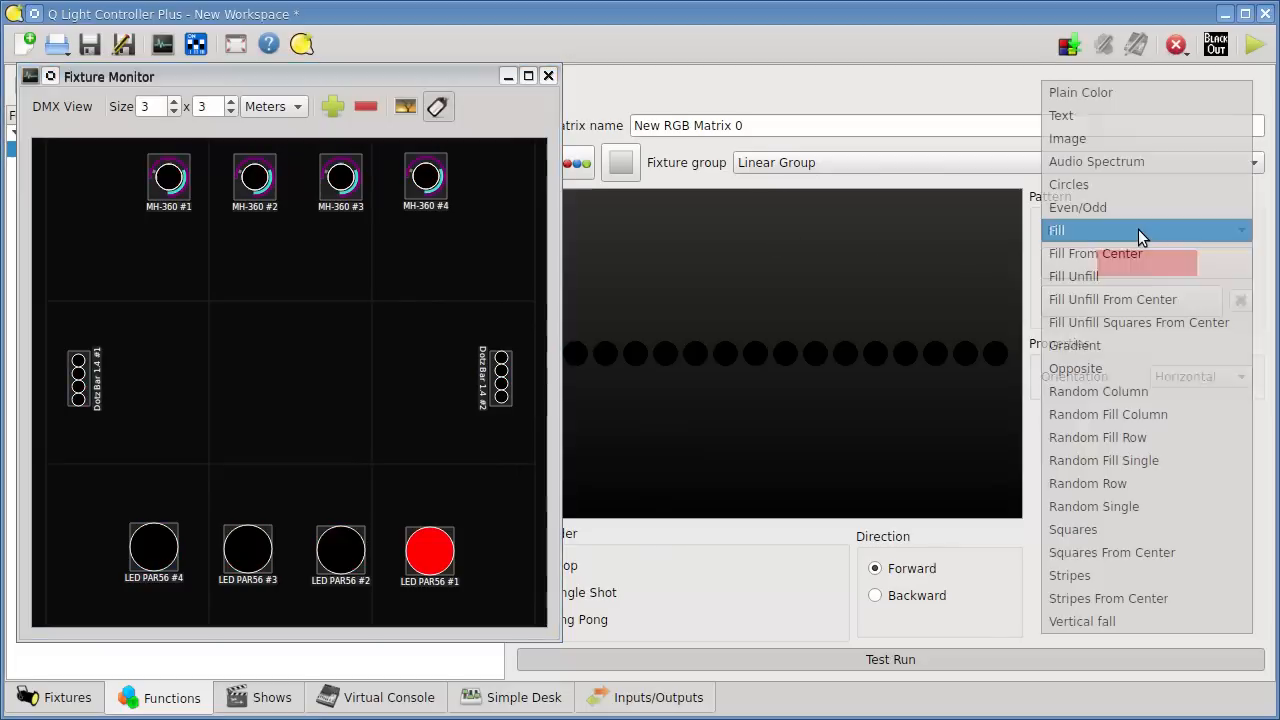
click(1143, 253)
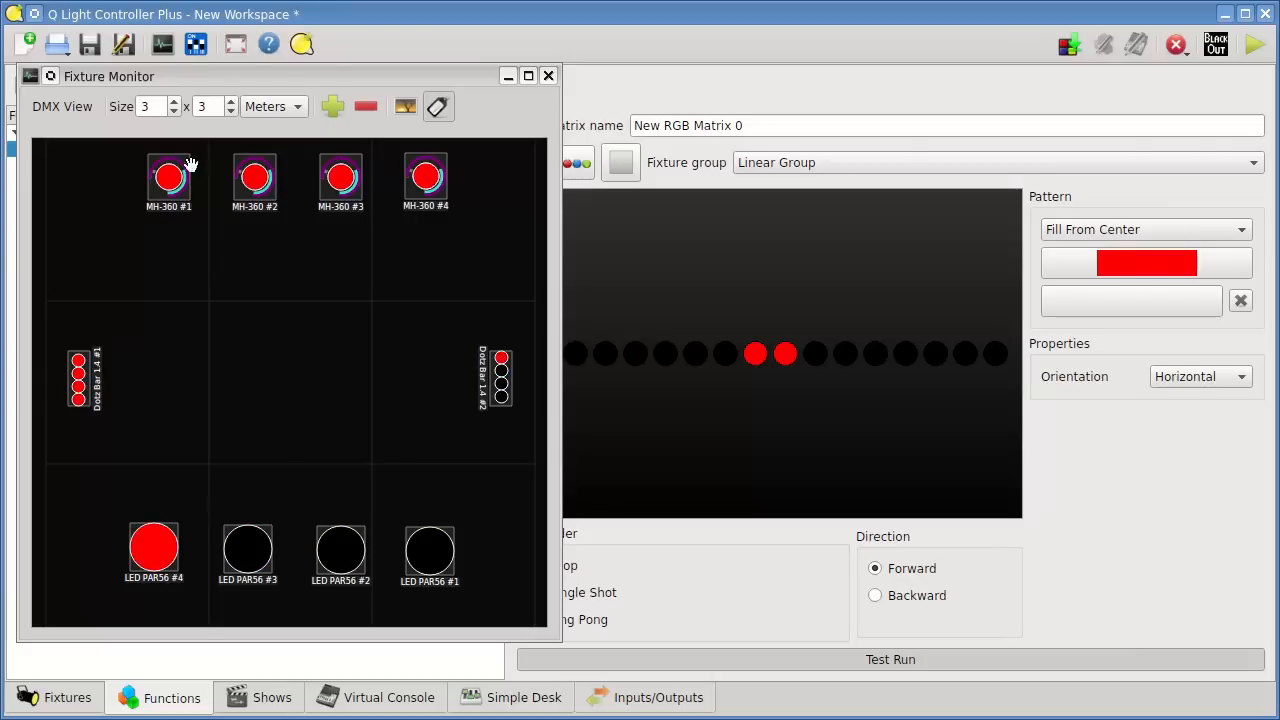
- Change the matrix pattern to Fill Unfill and set its start colour to lime green (#aeff00)
click(1128, 230)
click(1131, 255)
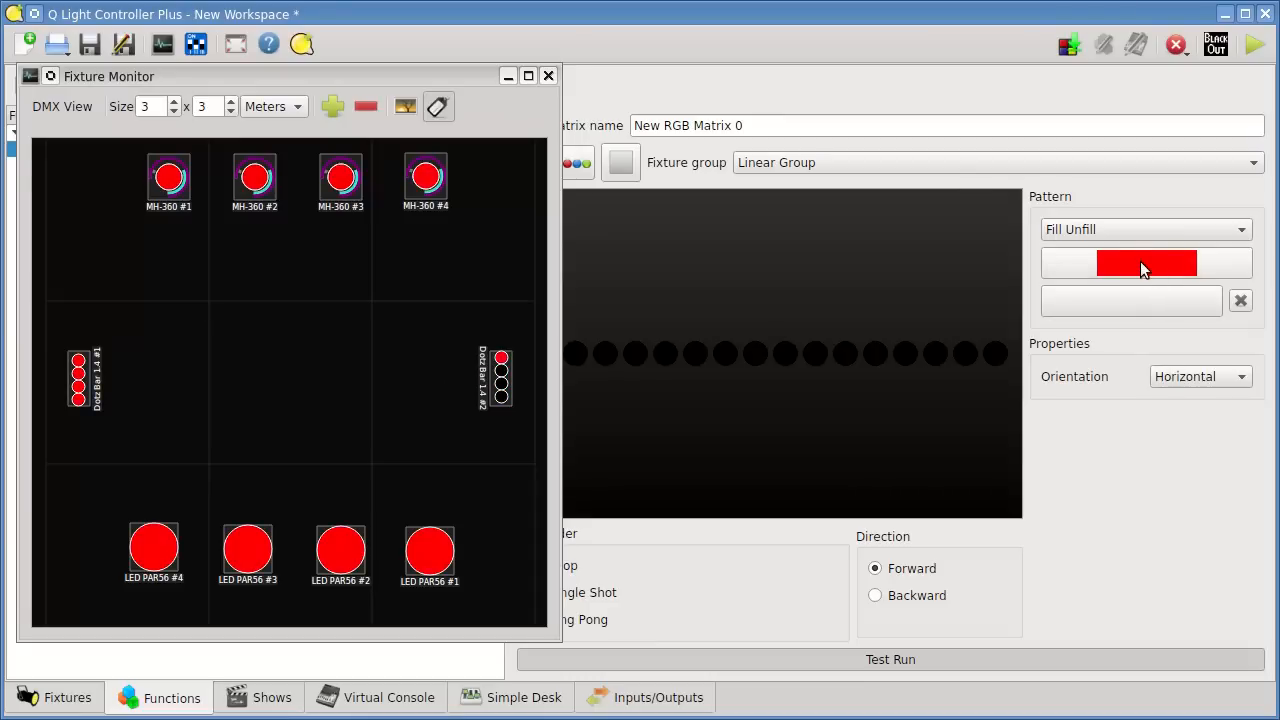
click(1140, 261)
click(808, 199)
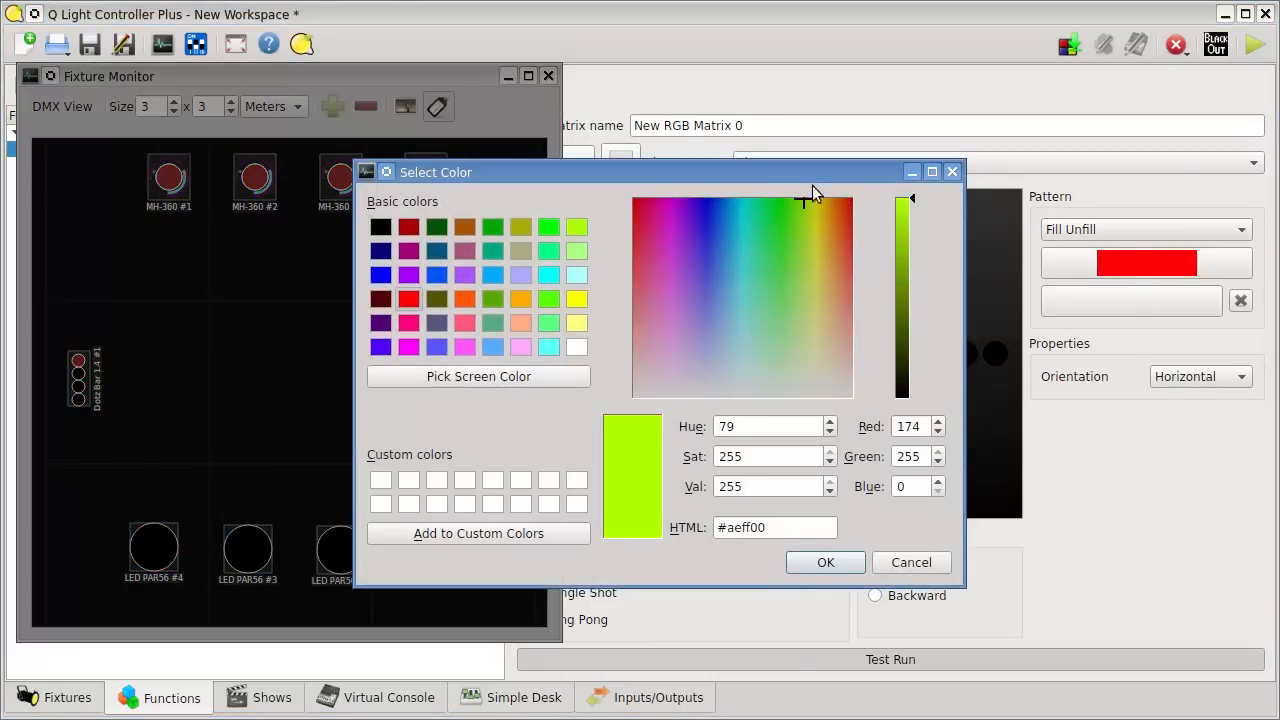
click(840, 562)
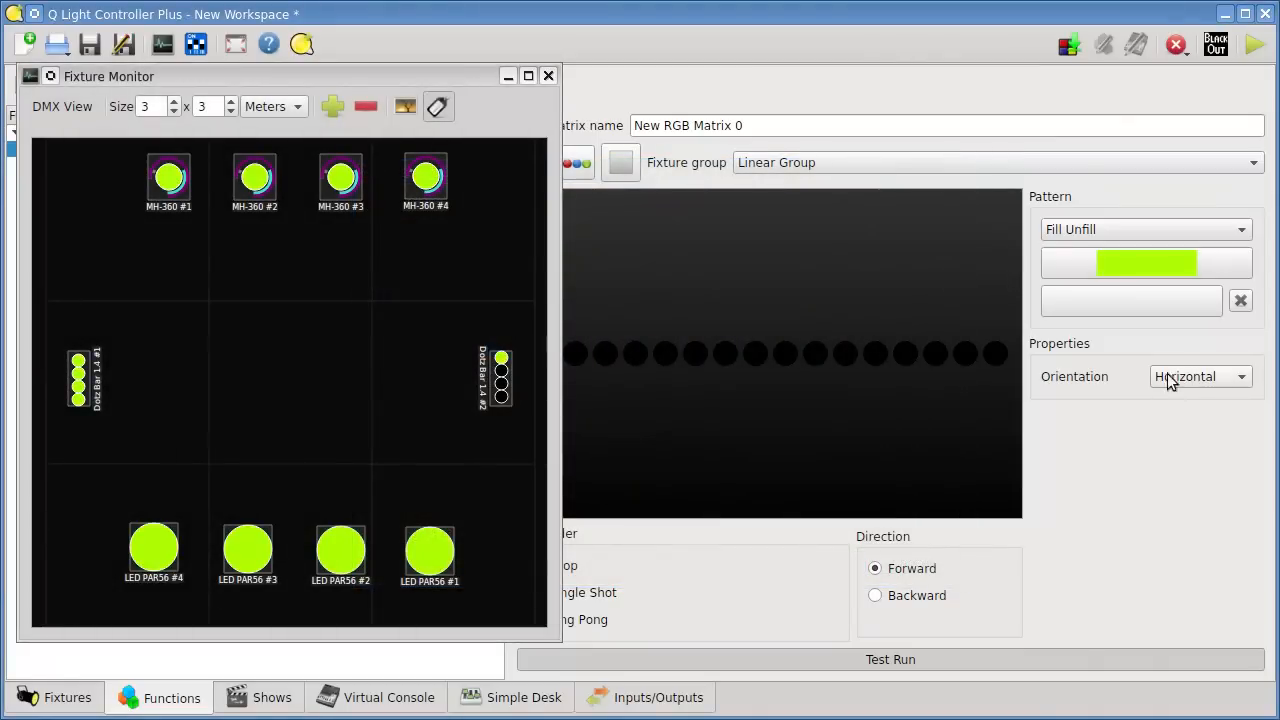
- Set the pattern's end colour to a fully saturated blue at full brightness
click(1155, 300)
drag(760, 210, 709, 172)
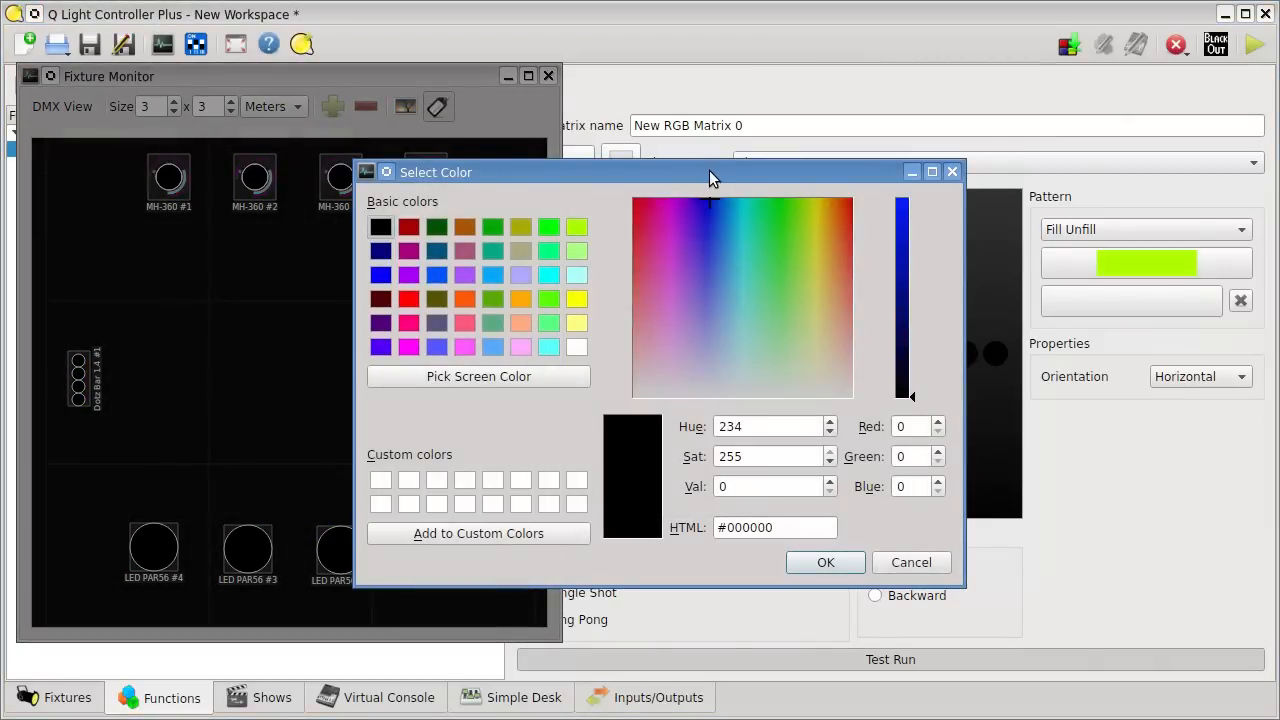
drag(905, 226, 917, 200)
click(825, 562)
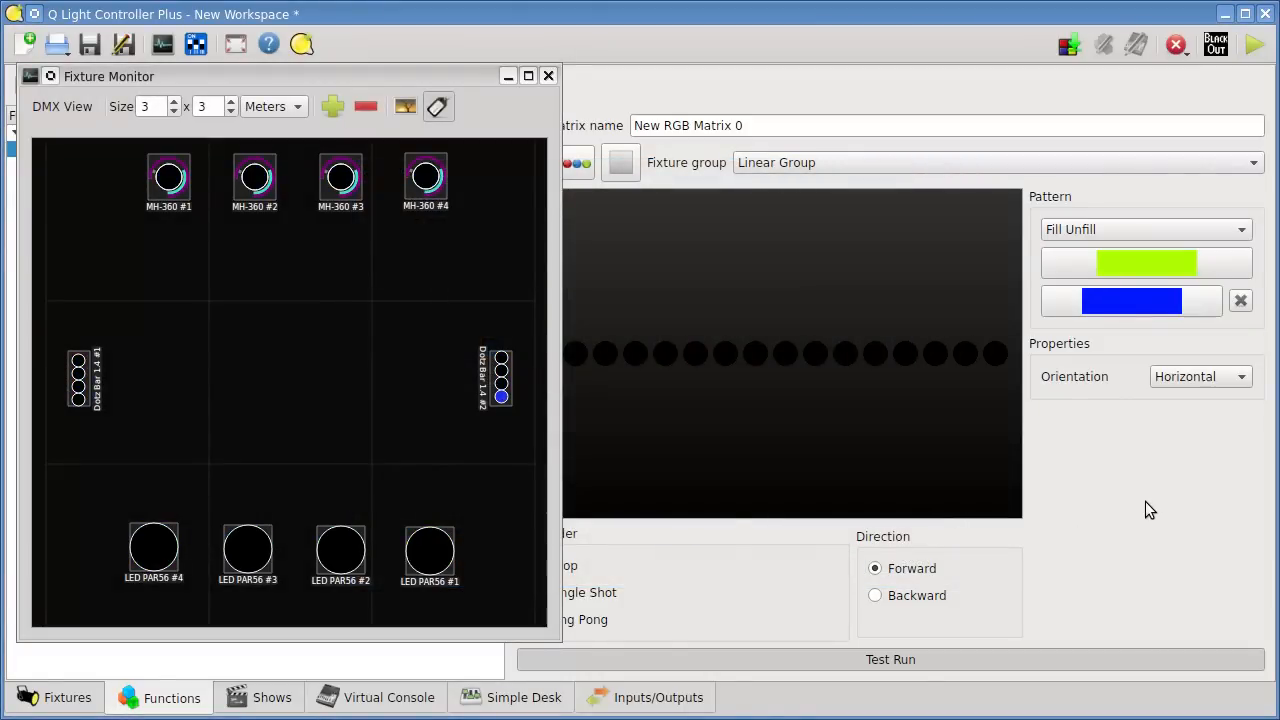
- Preview the Fill Unfill From Center pattern on the fixtures and switch the matrix to the Gradient pattern
click(1131, 231)
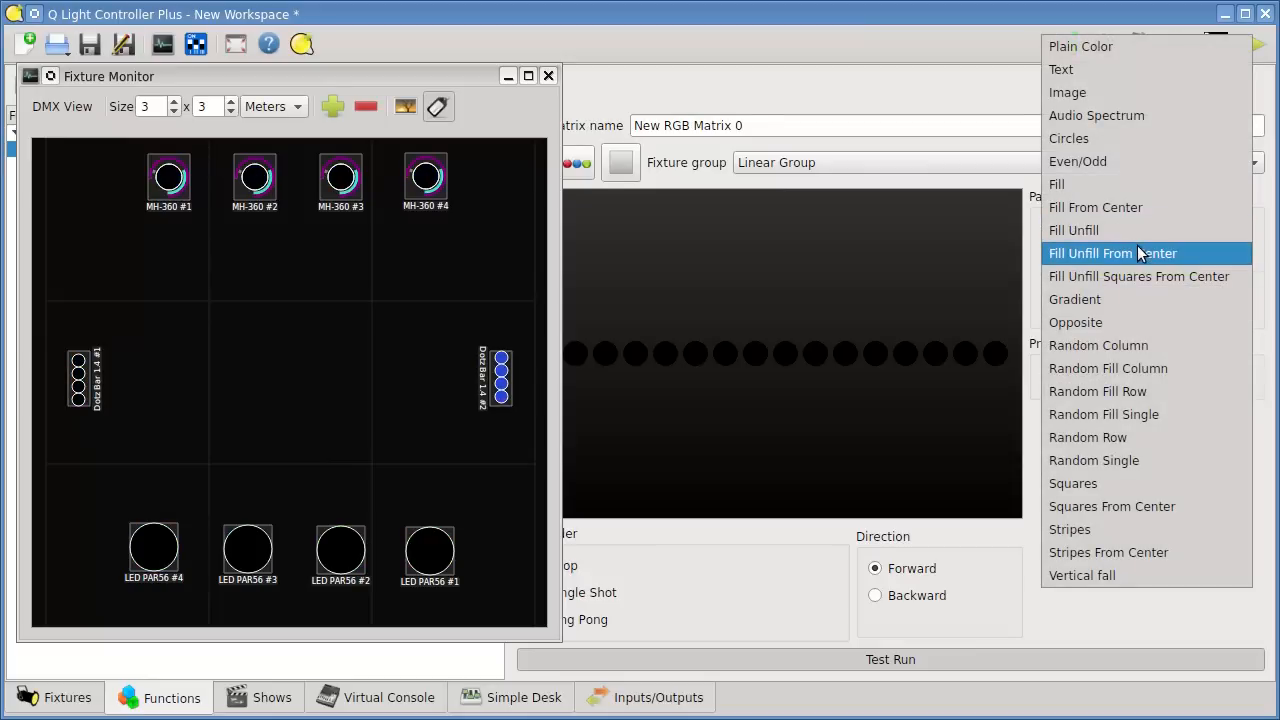
click(1141, 254)
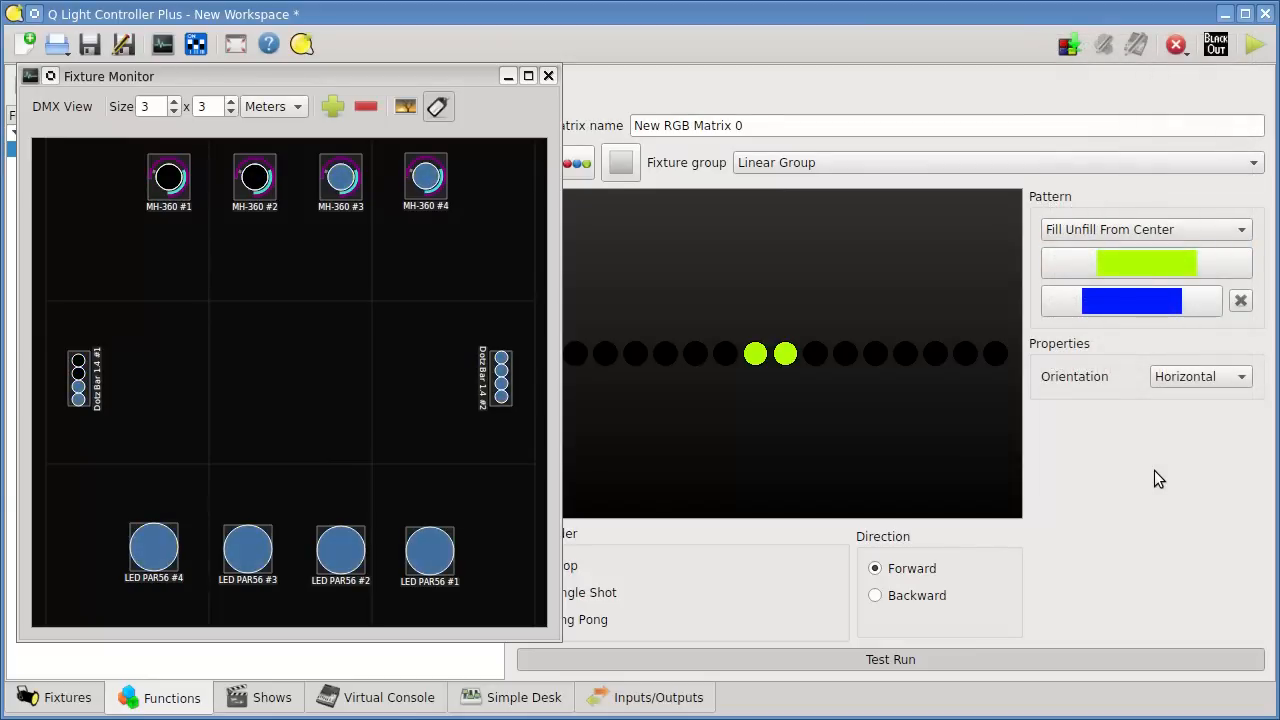
click(1131, 231)
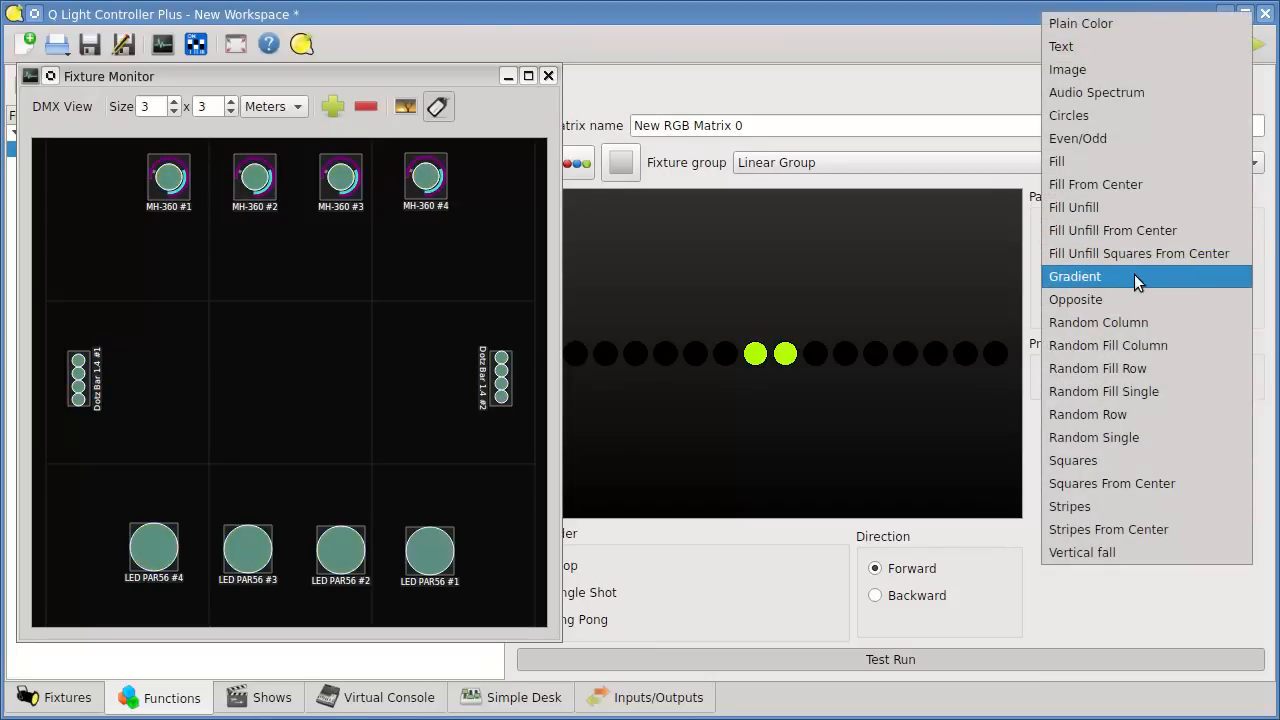
click(1131, 276)
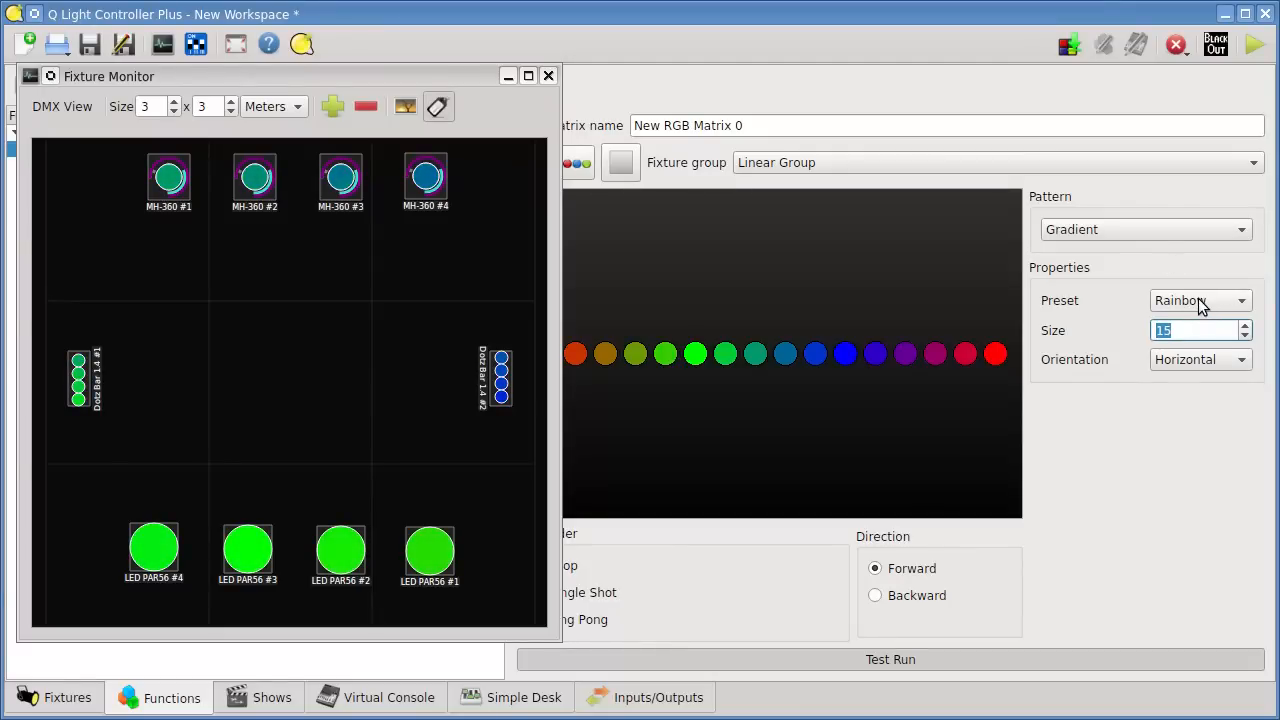
- Preview the gradient presets Sunset, Abstract and Ocean in turn on the fixtures
click(1204, 304)
click(1203, 324)
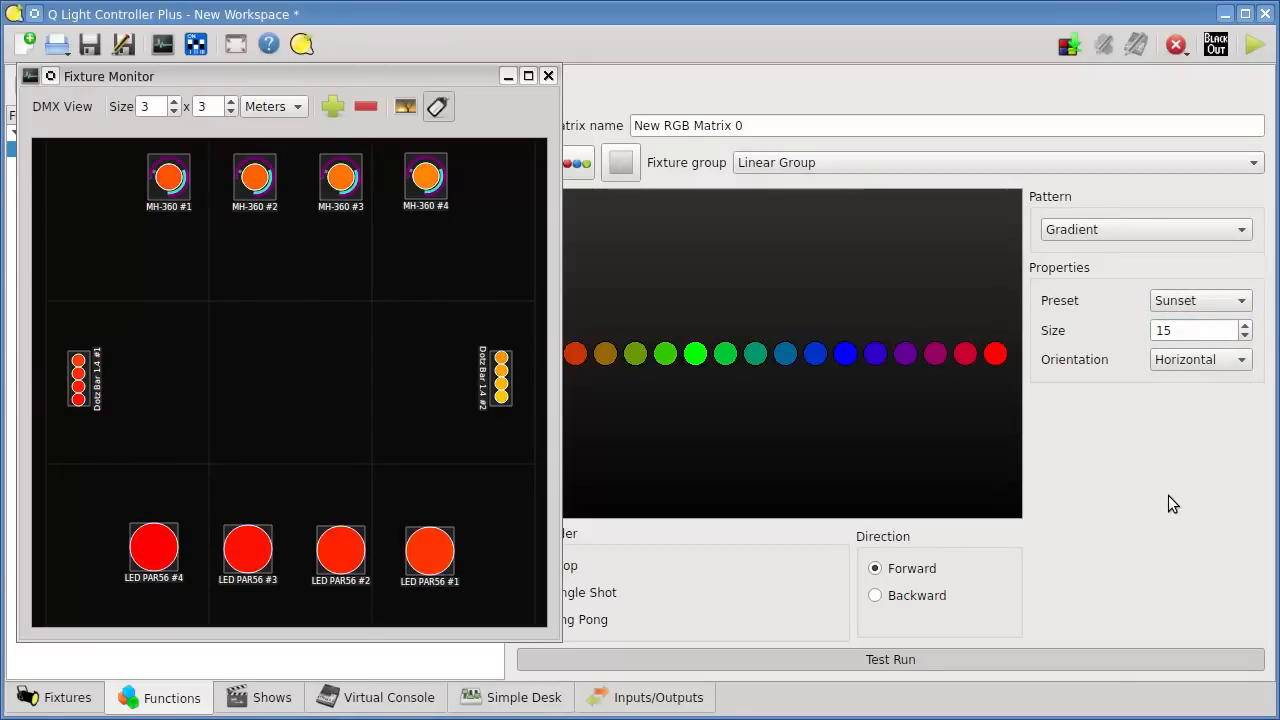
scroll(1195, 304, down, 1)
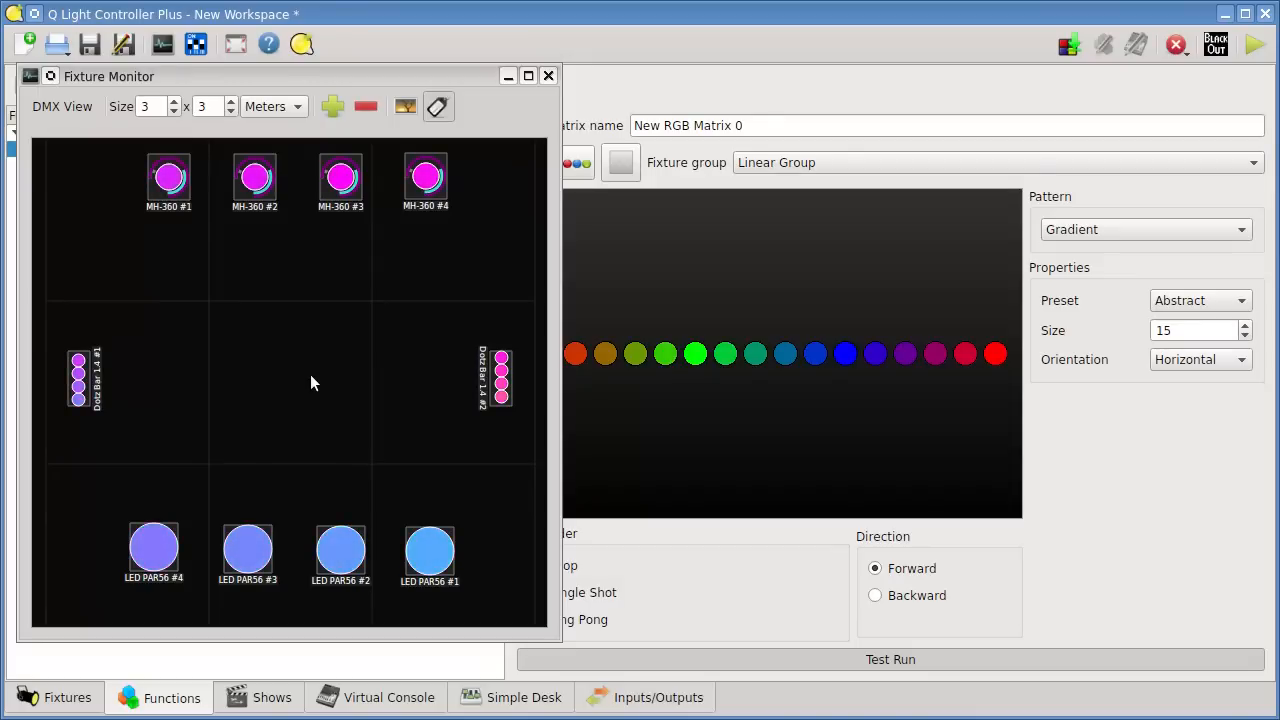
scroll(1197, 306, down, 1)
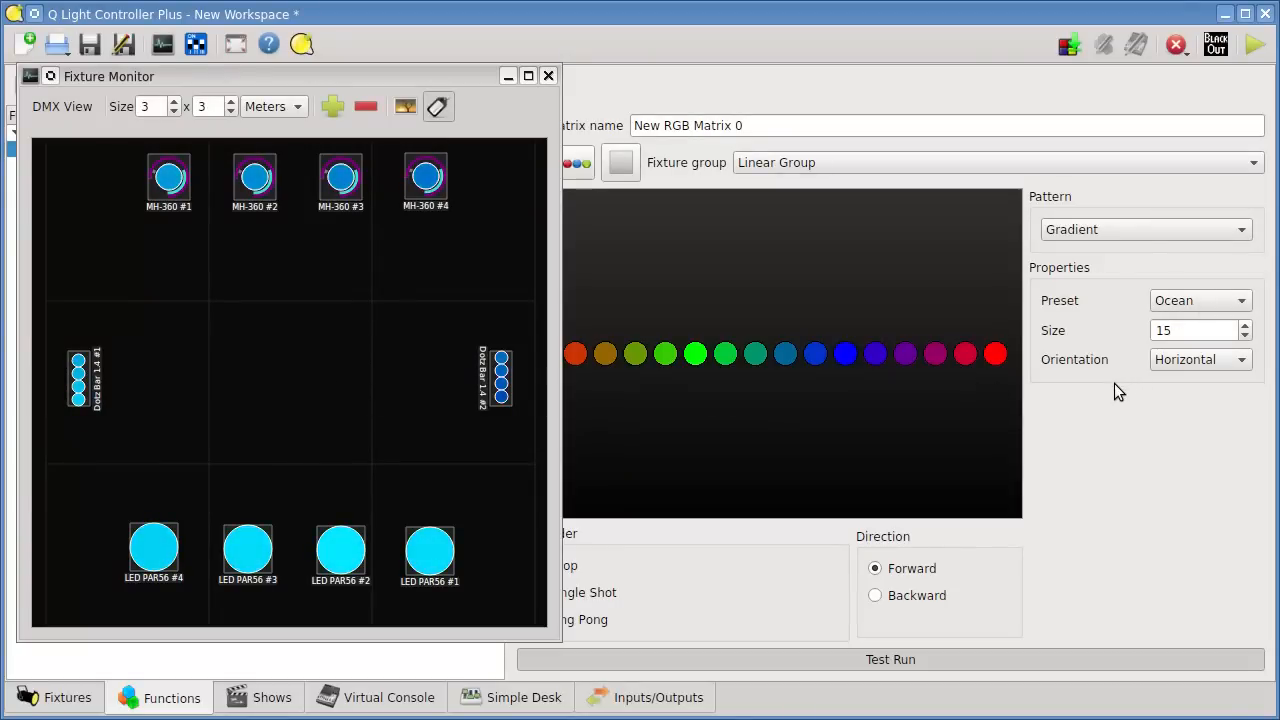
- Stop the test run and set the gradient's size to 10, trying 8 on the way
click(893, 662)
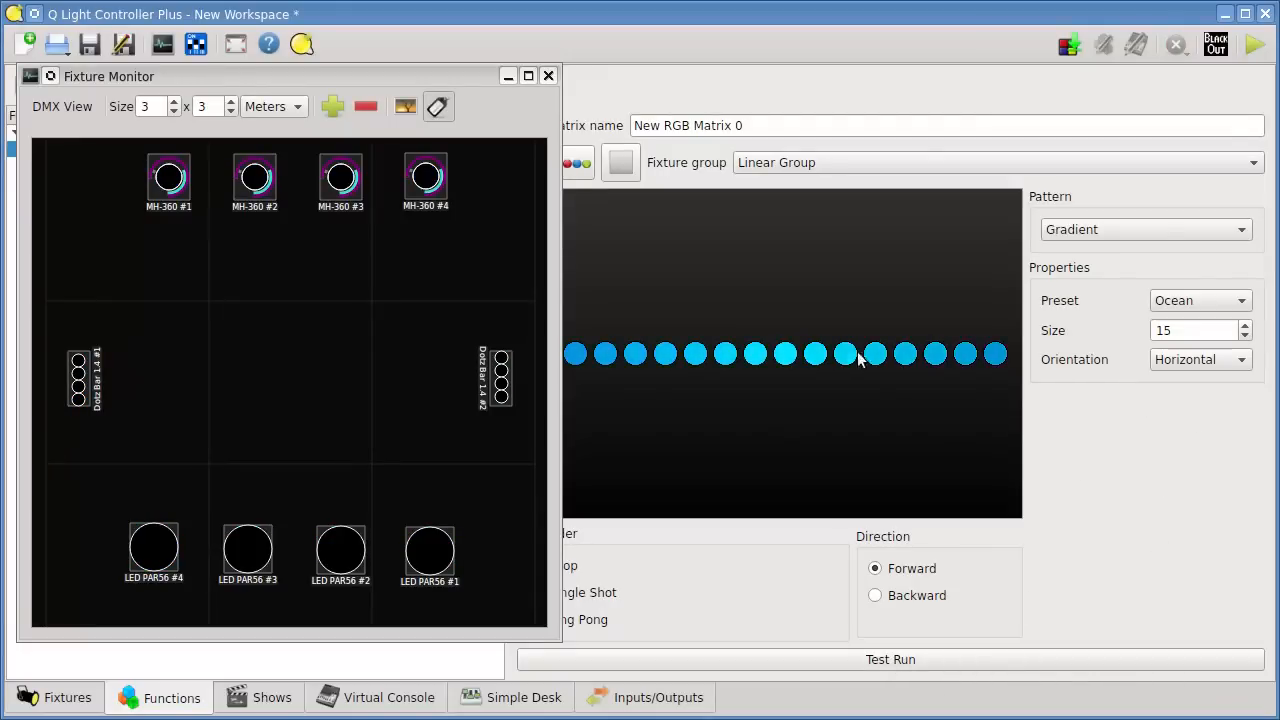
scroll(1190, 328, down, 4)
scroll(1190, 328, down, 5)
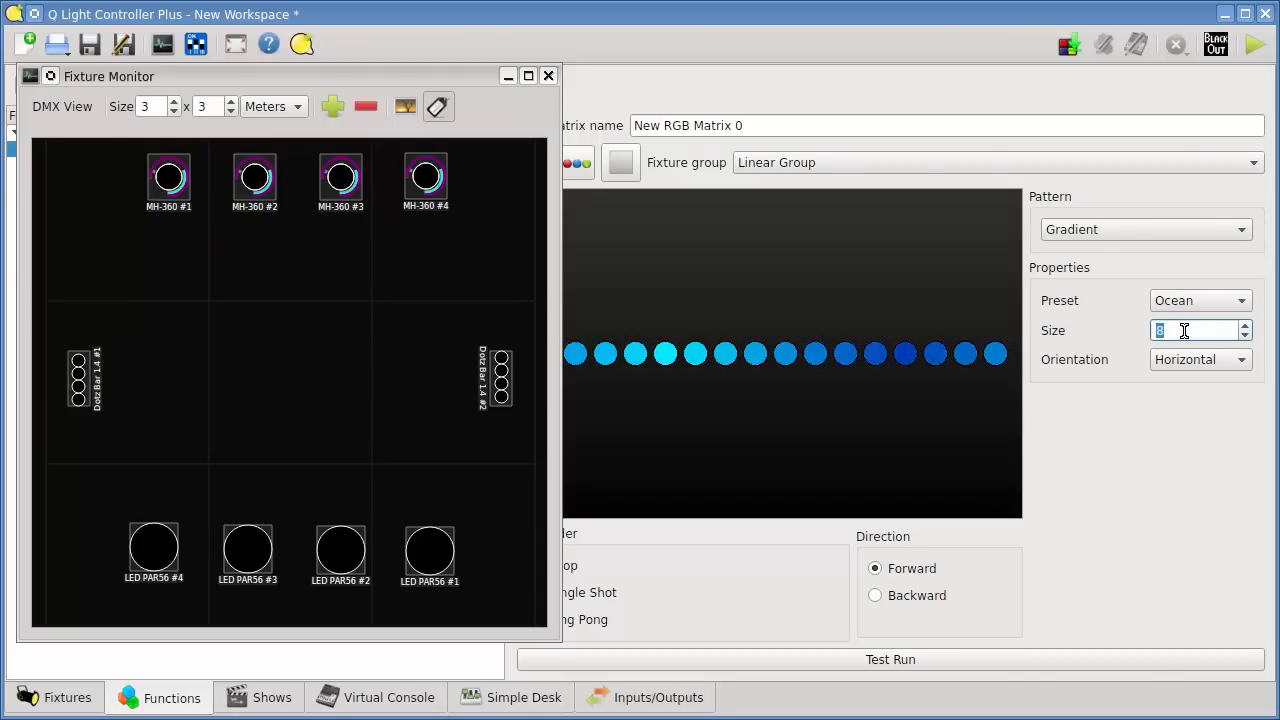
scroll(1187, 330, up, 4)
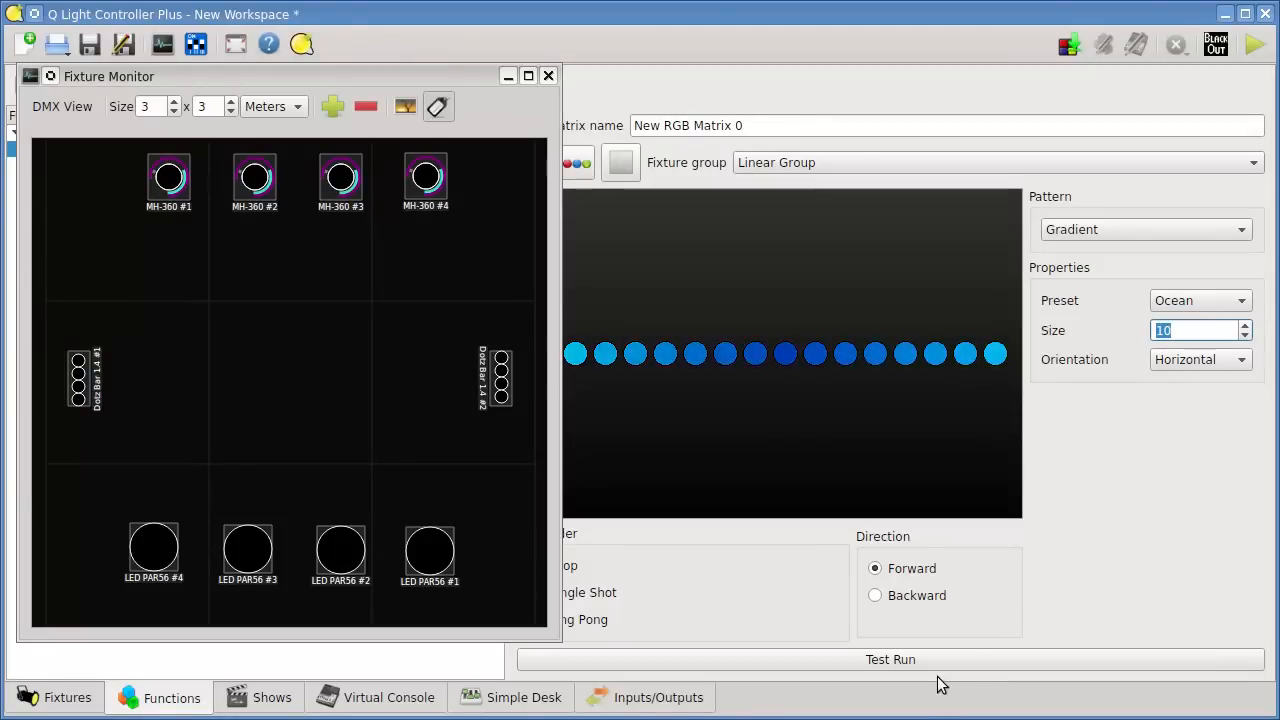
- Set the gradient preset to Rainbow and start a test run of the matrix
click(1200, 301)
click(1200, 238)
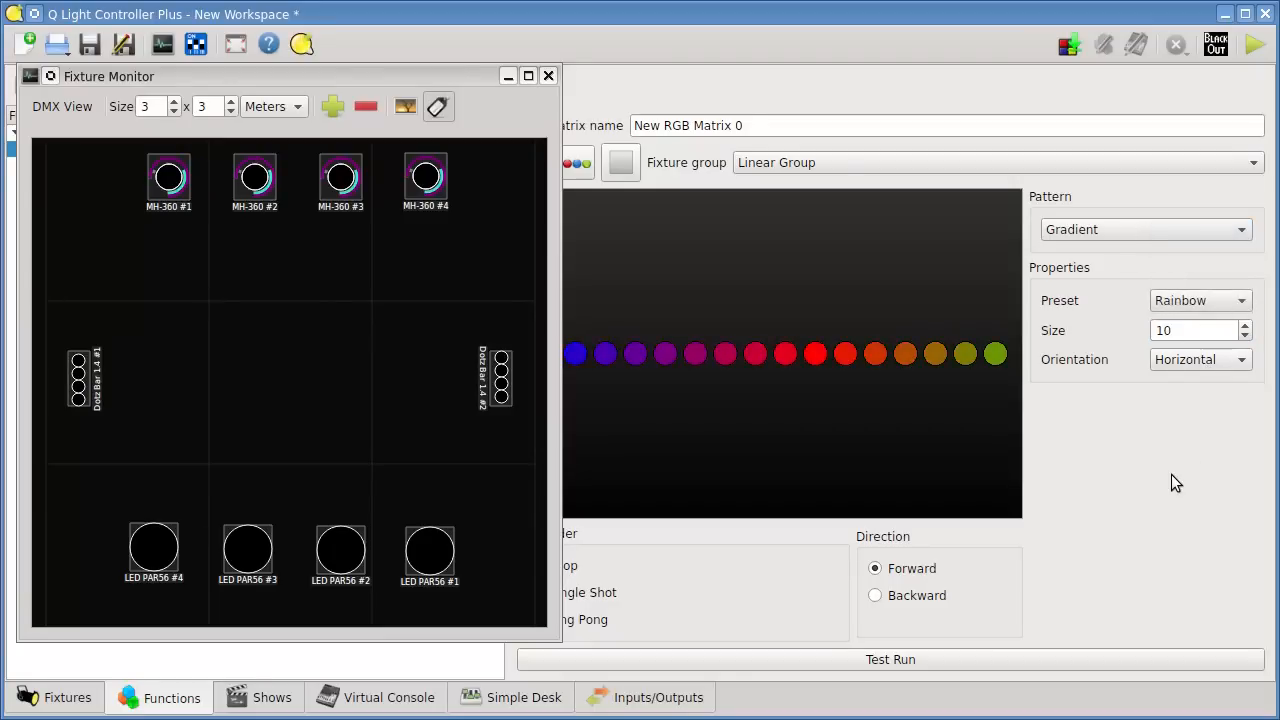
click(970, 658)
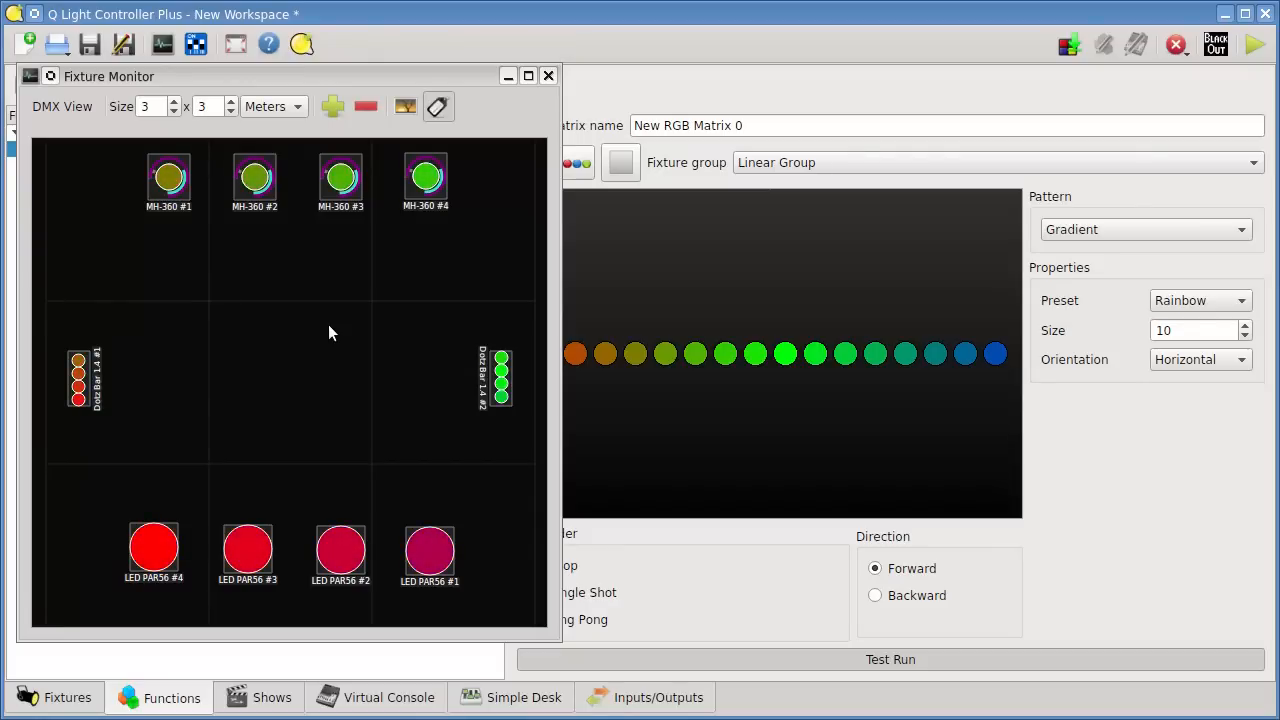
- Stop the matrix's test run, close the Fixture Monitor and deselect the matrix
click(912, 660)
click(550, 76)
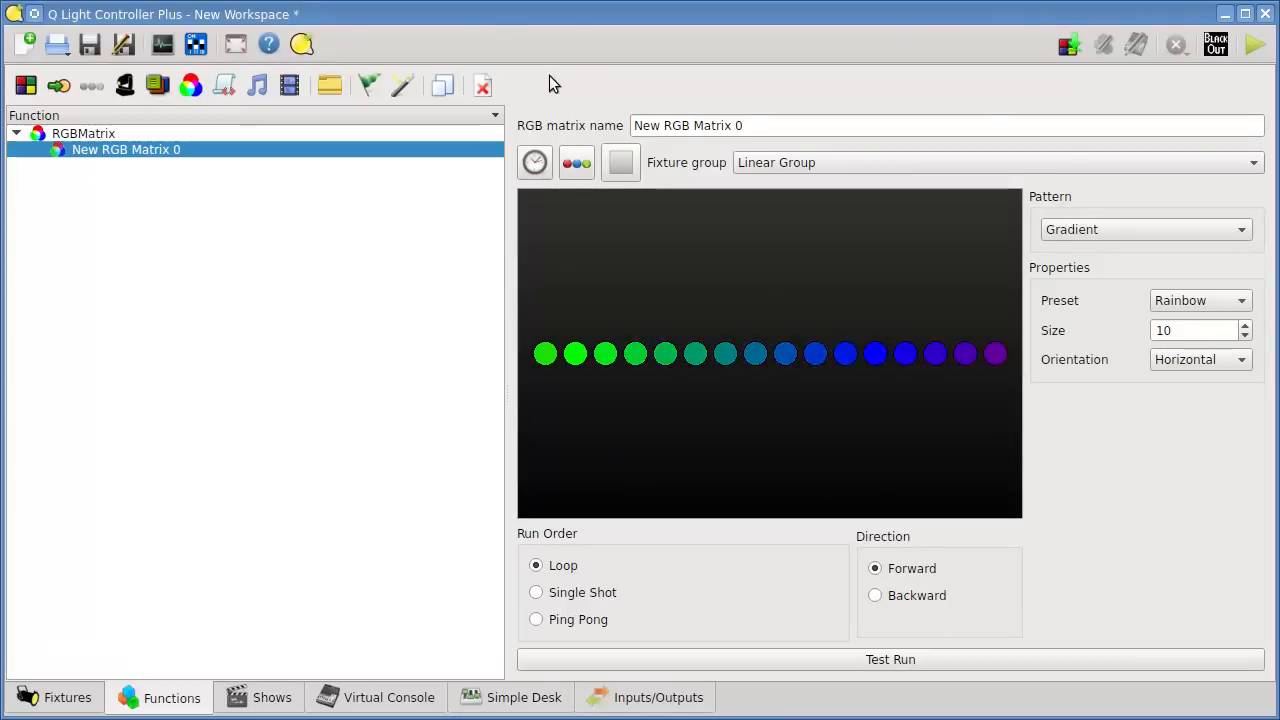
click(382, 428)
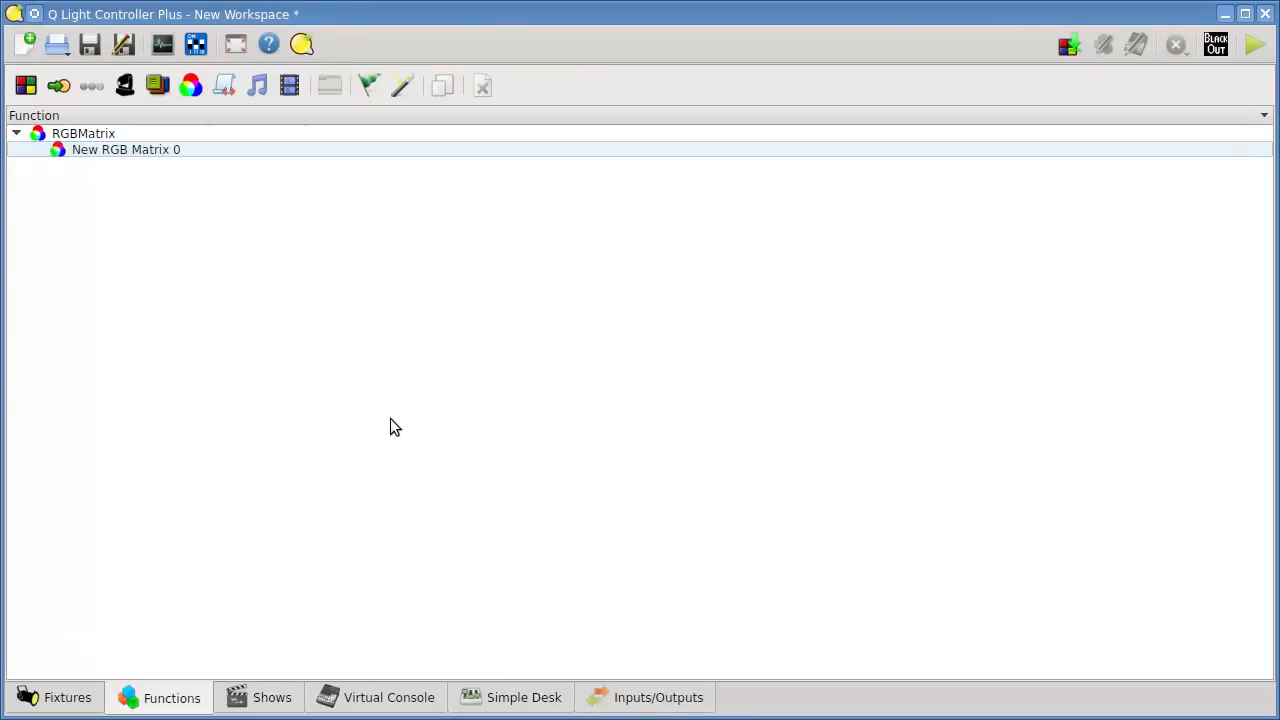
- Create a 6 by 6 fixture group named Grid Group from the four LED PAR56 fixtures
click(80, 694)
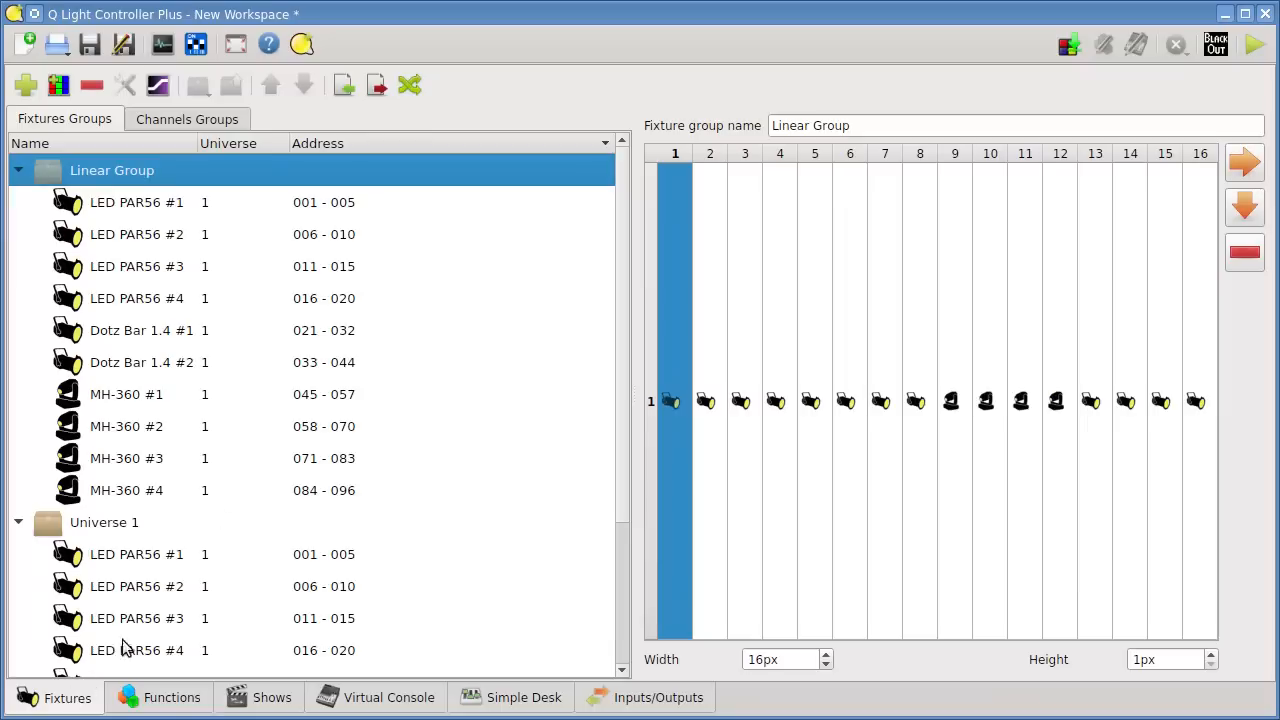
click(18, 171)
click(217, 603)
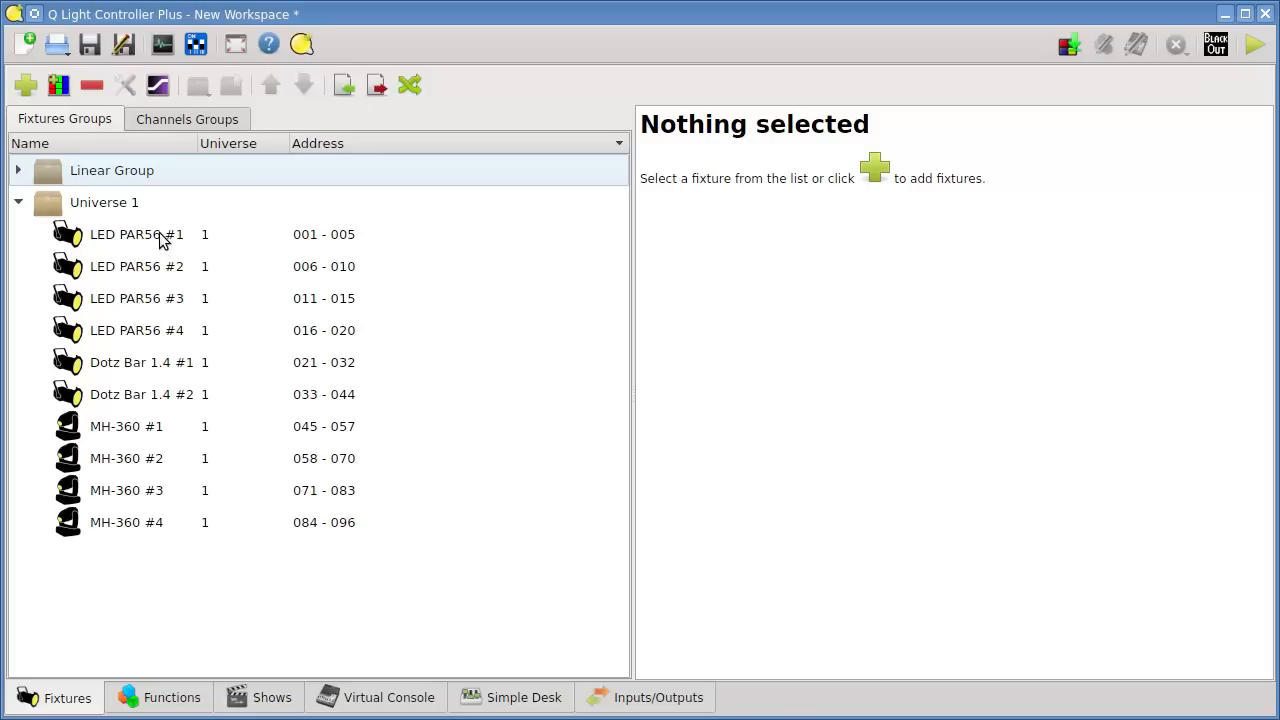
drag(160, 238, 166, 330)
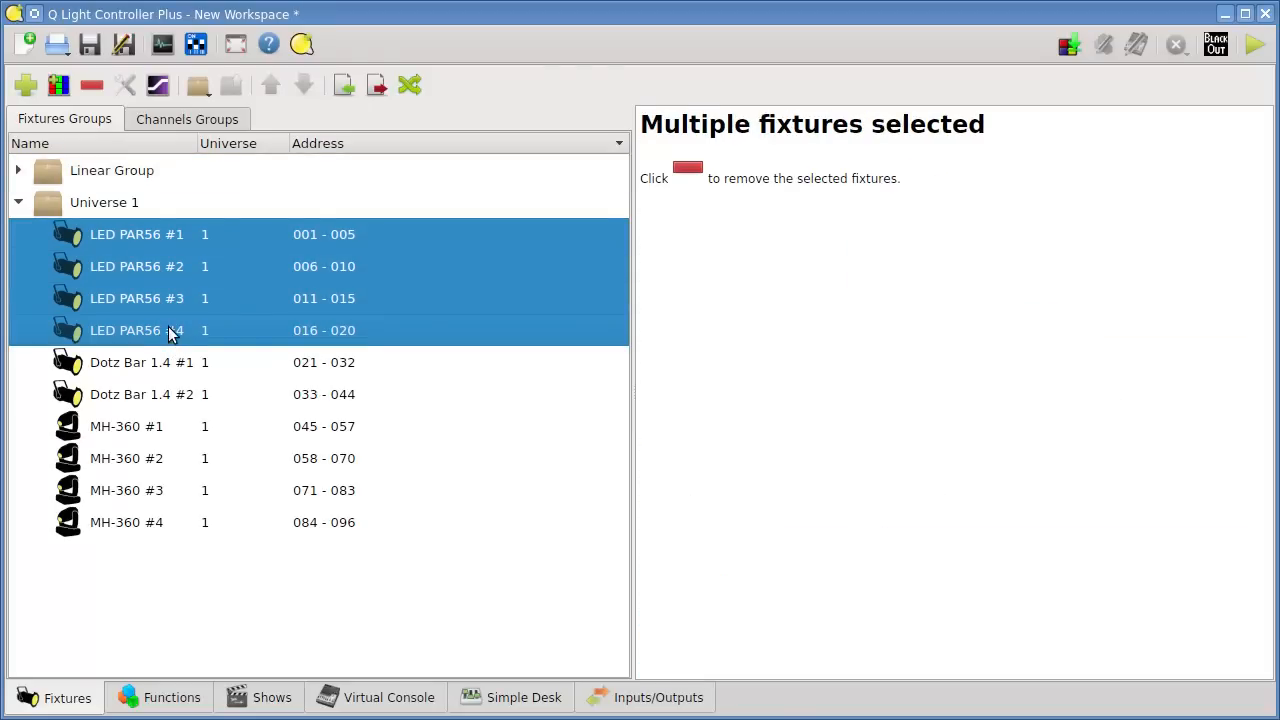
right_click(168, 330)
mouse_move(348, 414)
click(500, 434)
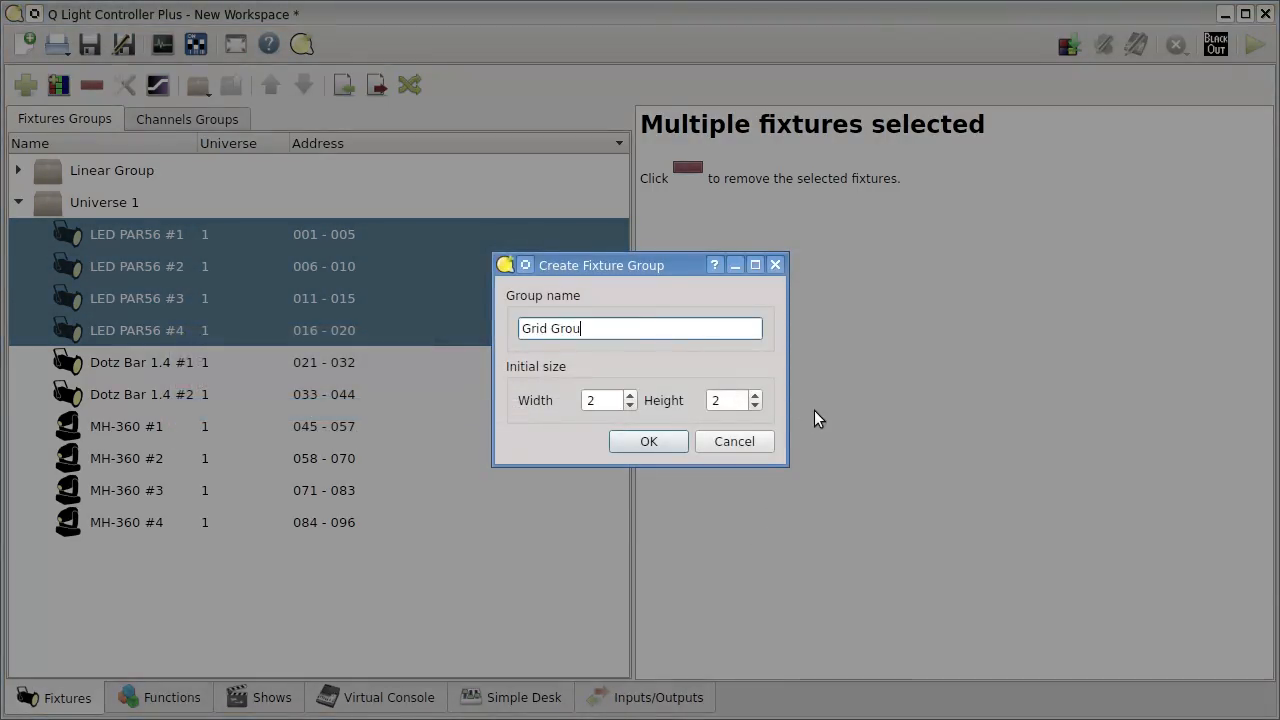
scroll(610, 398, up, 1)
scroll(741, 398, up, 2)
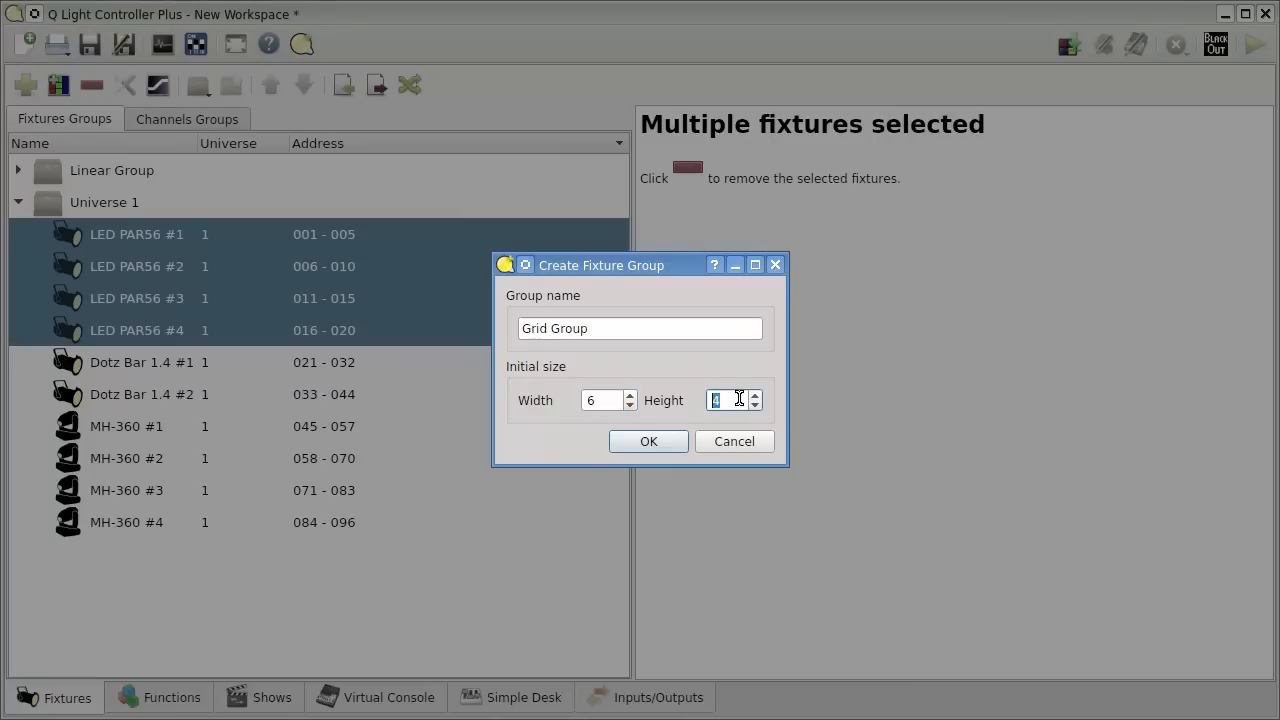
click(650, 441)
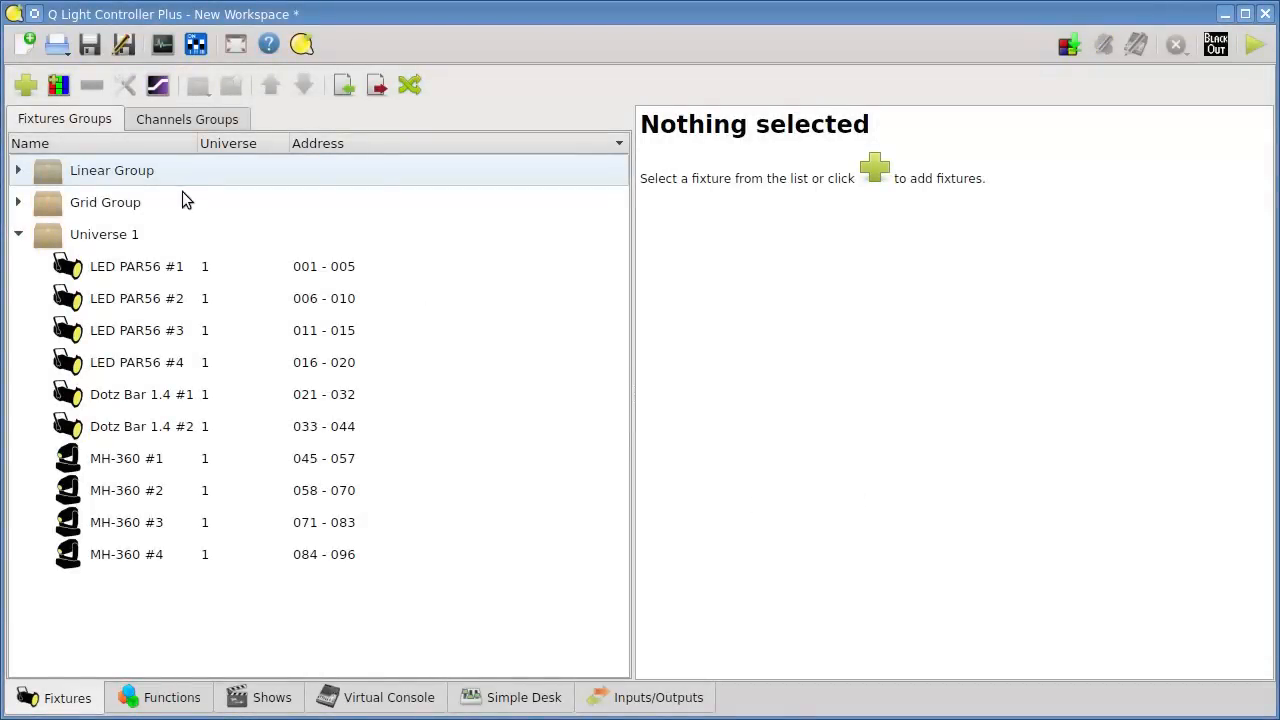
- In Grid Group, shift the four LED PAR56 fixtures one cell over in row 1 so they occupy columns 2 to 5
click(116, 175)
click(118, 204)
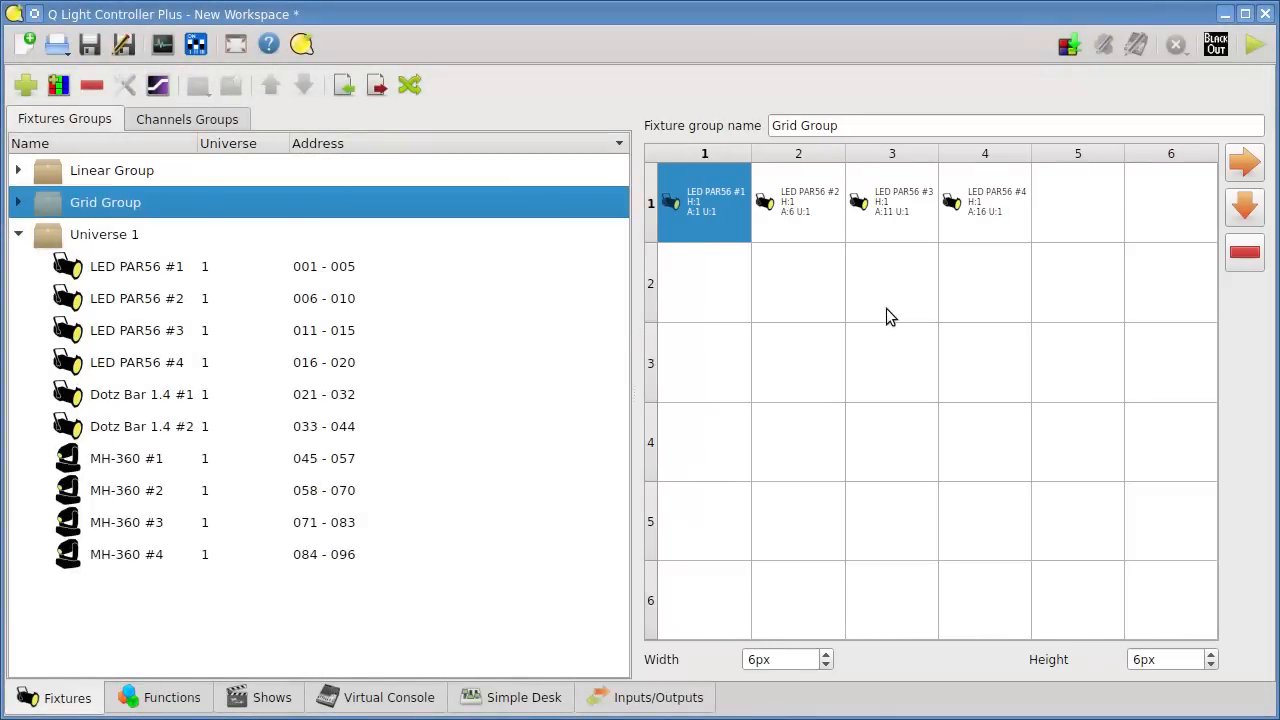
drag(987, 220, 1066, 208)
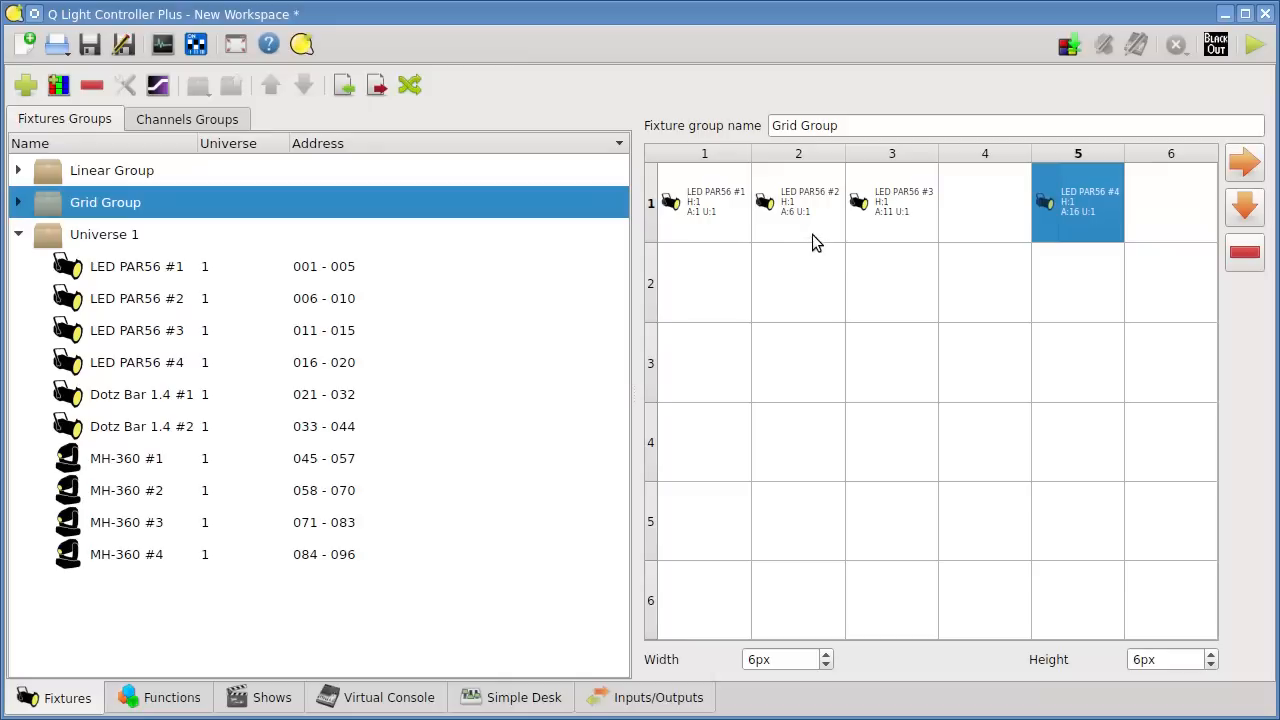
click(885, 210)
drag(885, 210, 994, 206)
drag(780, 210, 886, 208)
drag(684, 218, 815, 210)
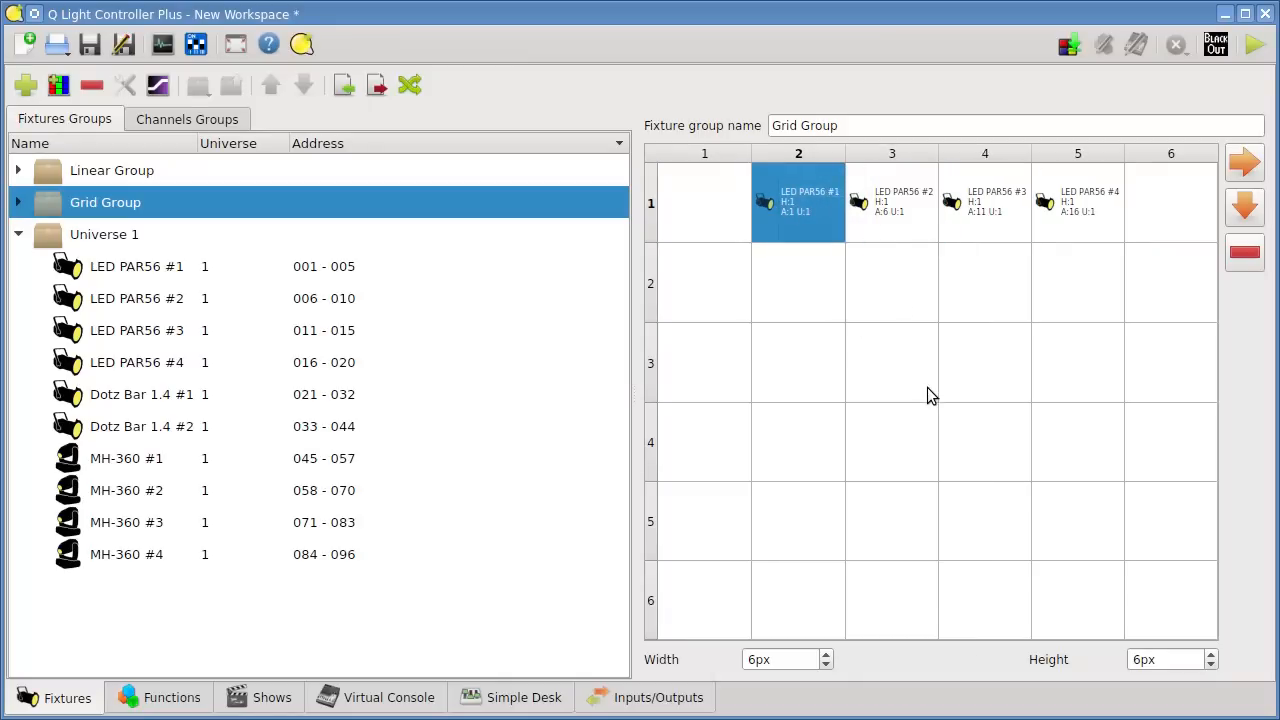
- Move the four LED PAR56 fixtures to row 6, ordered #4, #3, #2, #1 across columns 2 to 5
drag(812, 366, 1080, 600)
drag(1035, 212, 803, 595)
drag(1003, 205, 988, 600)
drag(916, 190, 1006, 453)
drag(997, 595, 929, 583)
drag(969, 450, 980, 602)
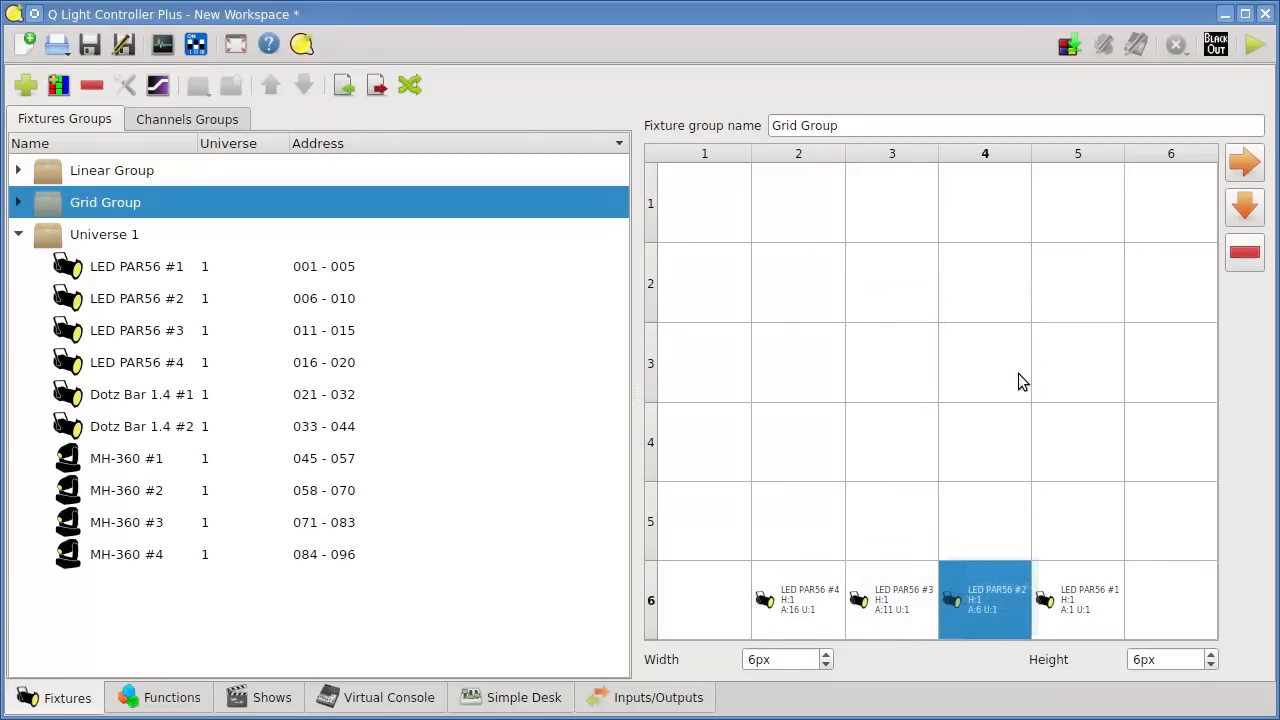
- Add the fixtures MH-360 #1 to #4 to Grid Group
drag(150, 468, 155, 587)
right_click(170, 501)
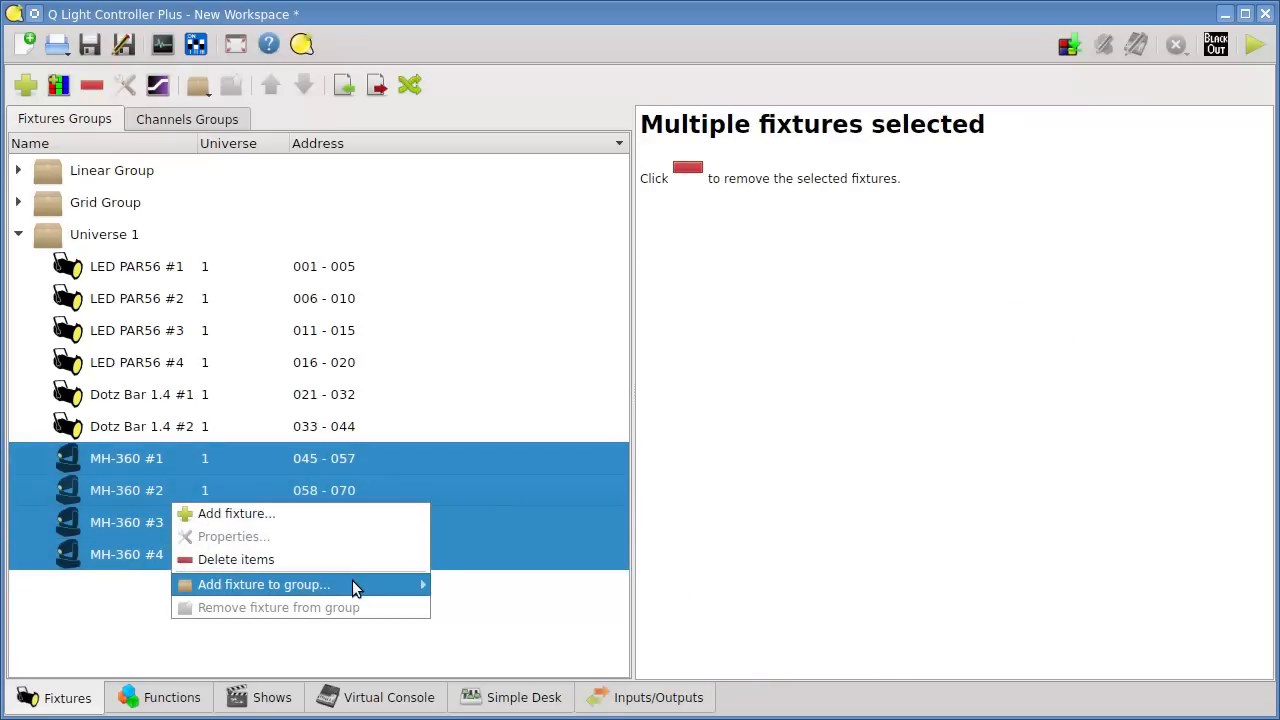
mouse_move(387, 593)
click(495, 607)
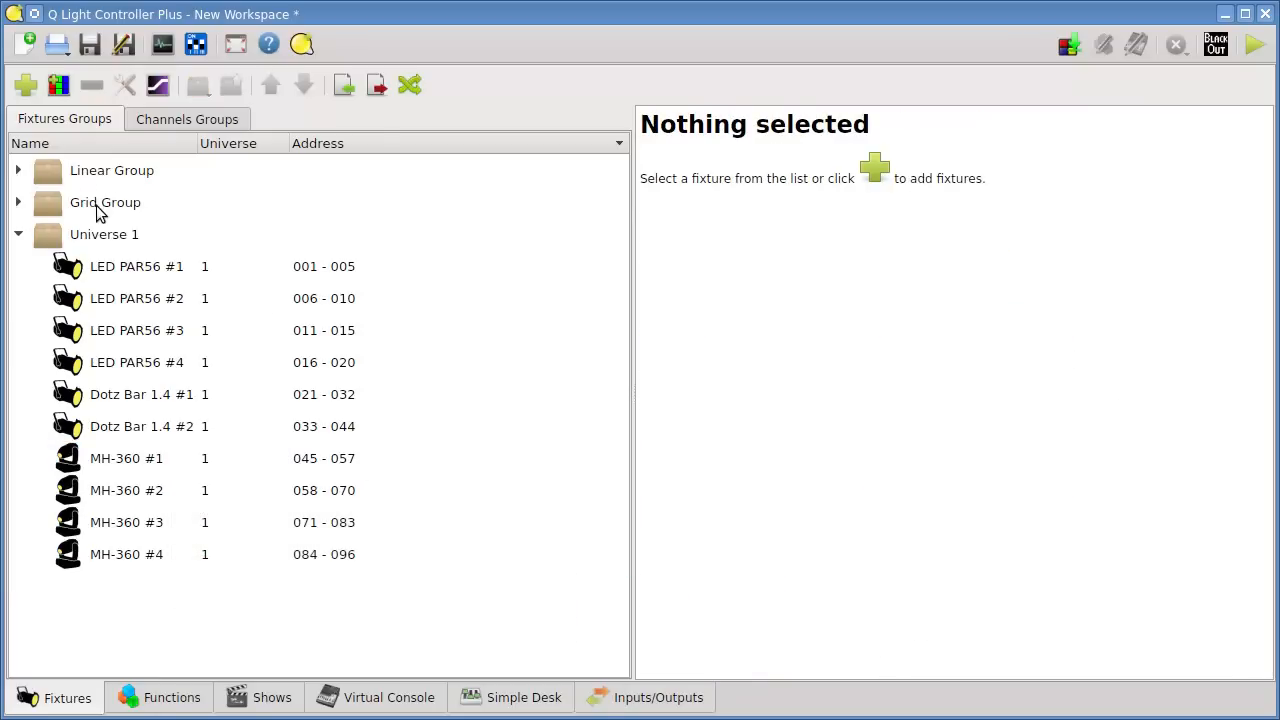
- Arrange MH-360 #1 to #4 in order across columns 2 to 5 of Grid Group's first row
click(97, 210)
drag(998, 213, 1058, 210)
drag(905, 205, 988, 210)
click(822, 204)
drag(822, 204, 895, 205)
drag(720, 200, 798, 205)
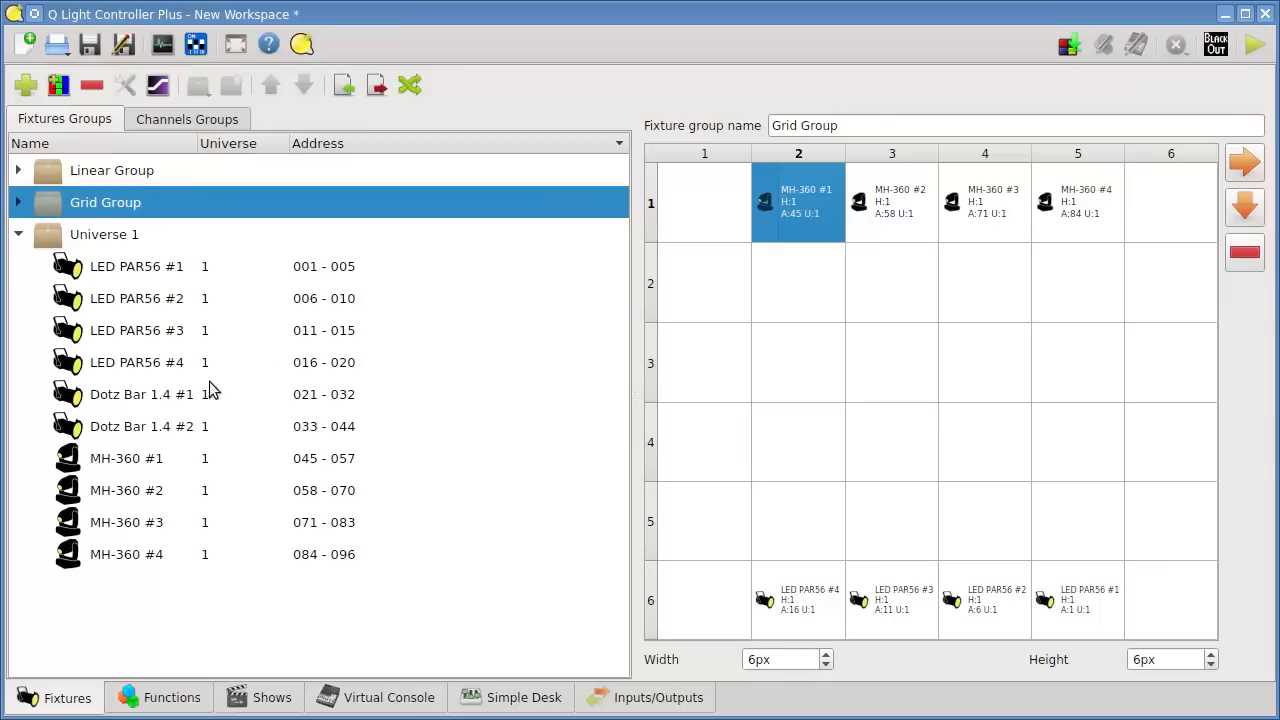
- Add Dotz Bar 1.4 #1 to Grid Group and place its heads 4 to 1 down column 1, in rows 2 to 5
right_click(168, 402)
mouse_move(363, 480)
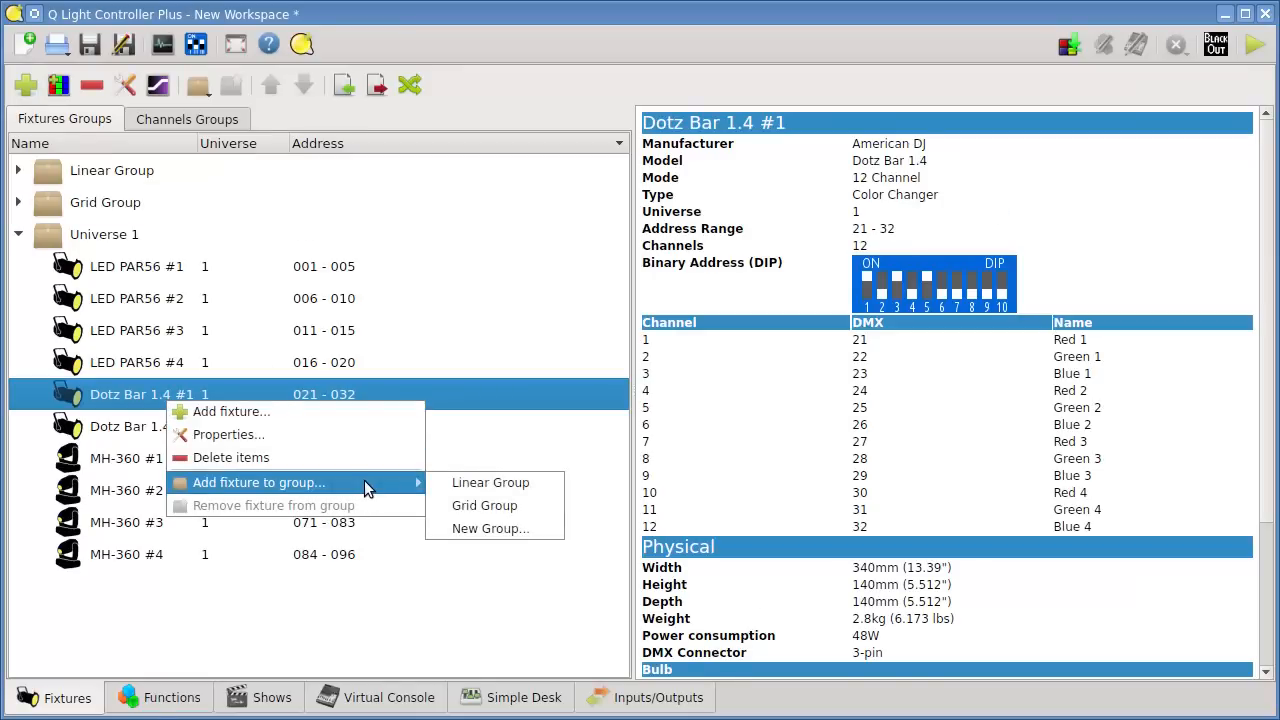
click(497, 507)
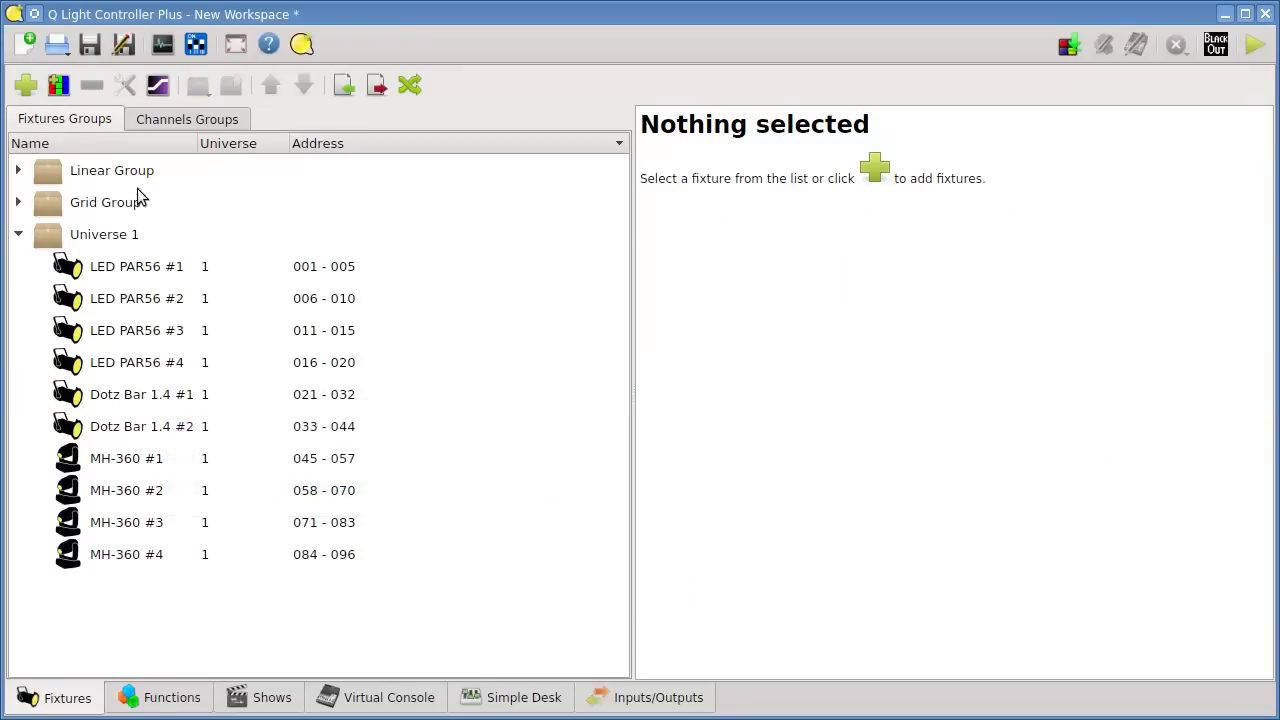
click(117, 204)
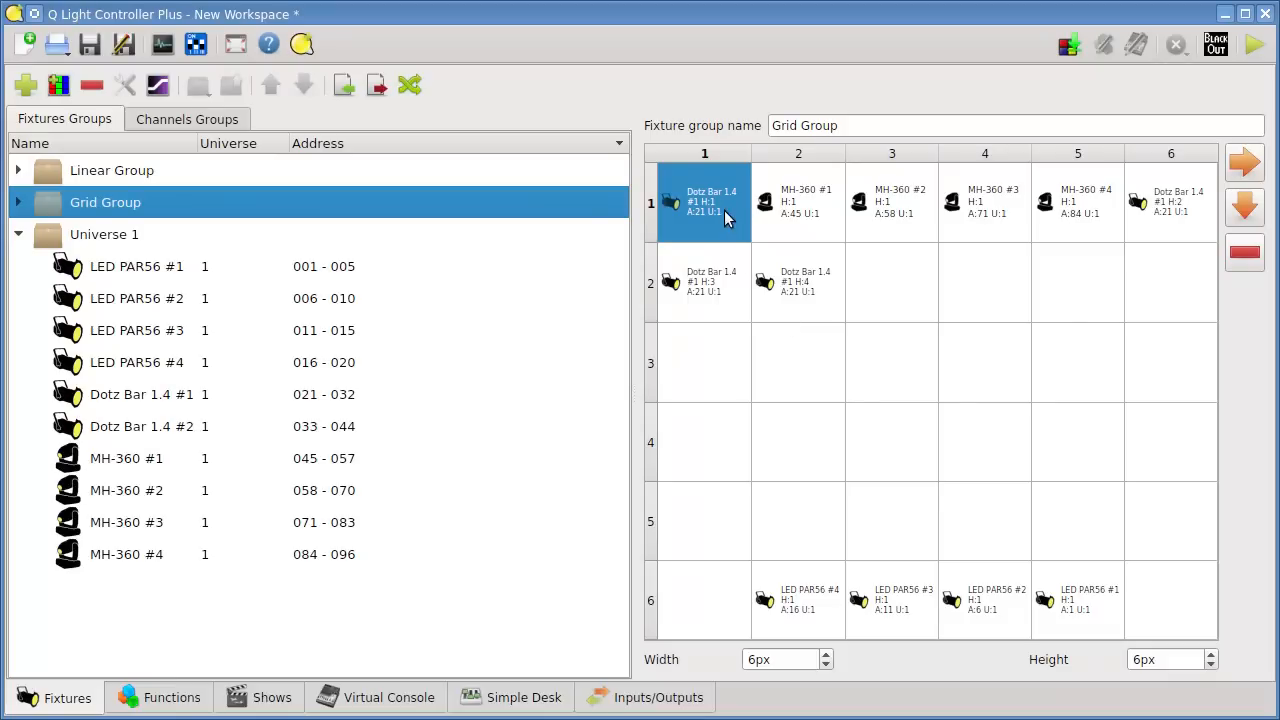
drag(709, 224, 702, 518)
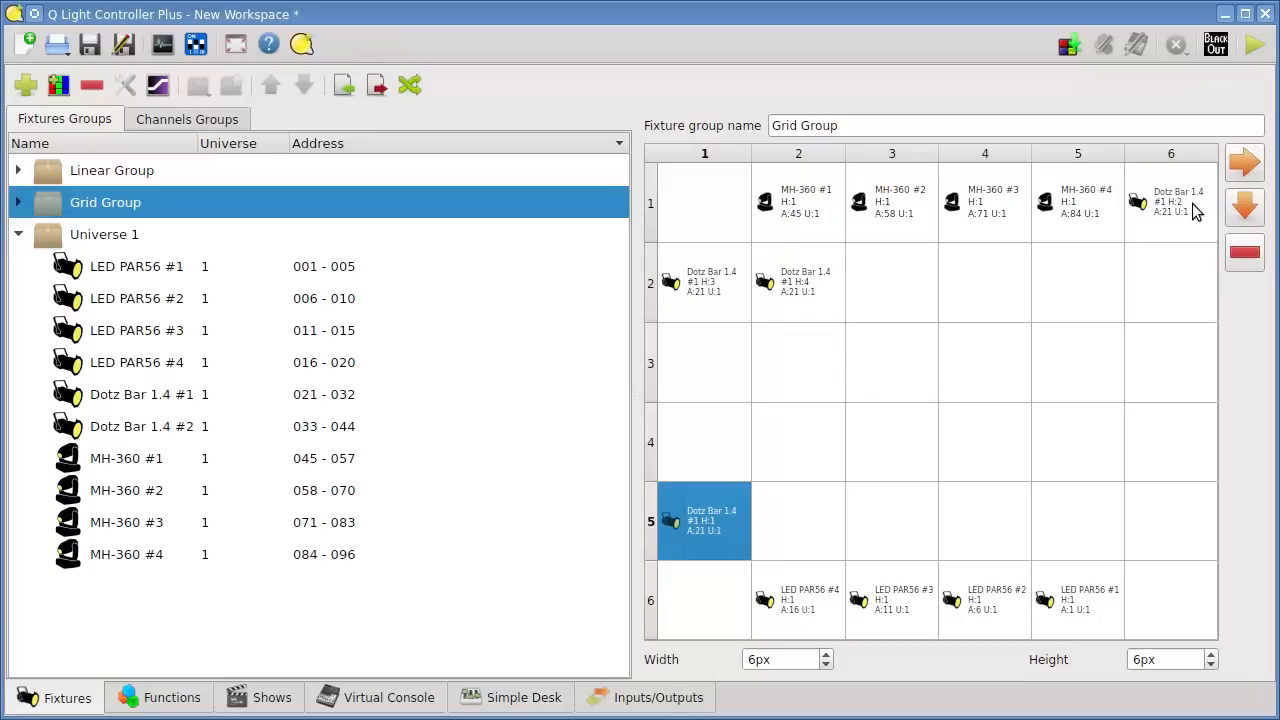
drag(1200, 228, 735, 426)
drag(725, 295, 722, 371)
drag(790, 283, 726, 280)
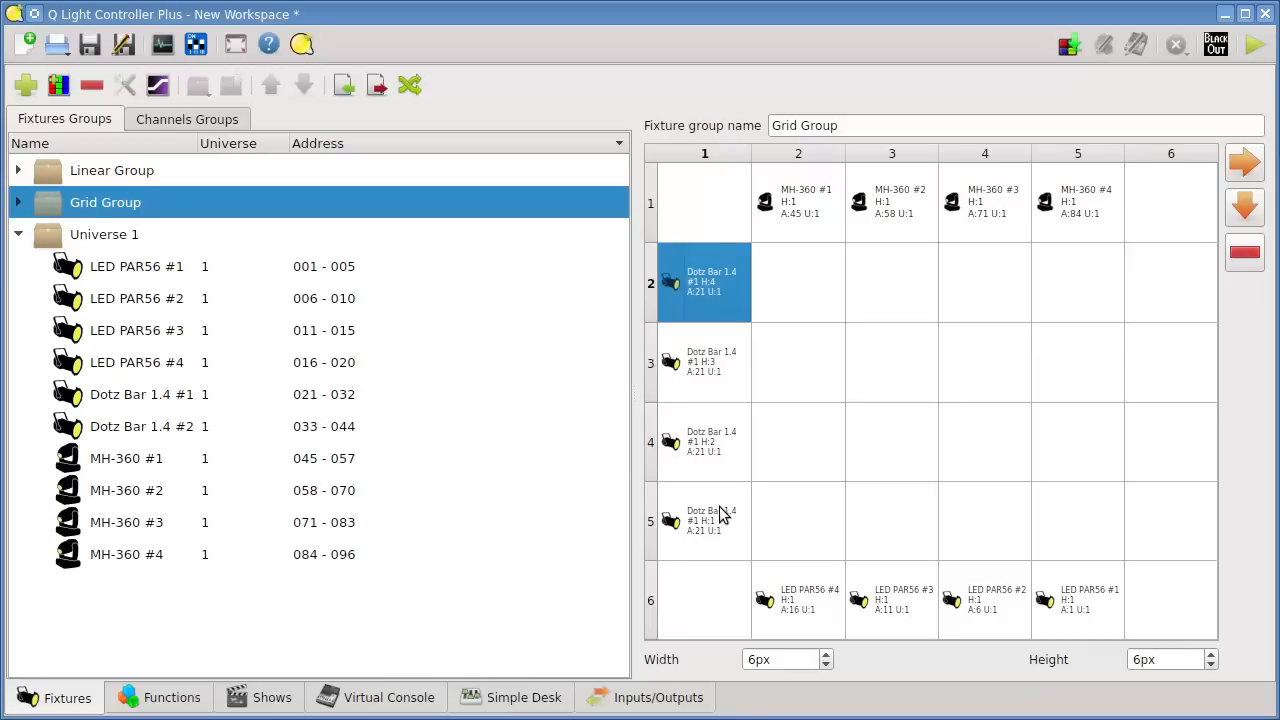
- Add Dotz Bar 1.4 #2 to Grid Group and place its heads 1 to 4 down column 6, in rows 2 to 5
right_click(170, 427)
mouse_move(368, 502)
click(497, 527)
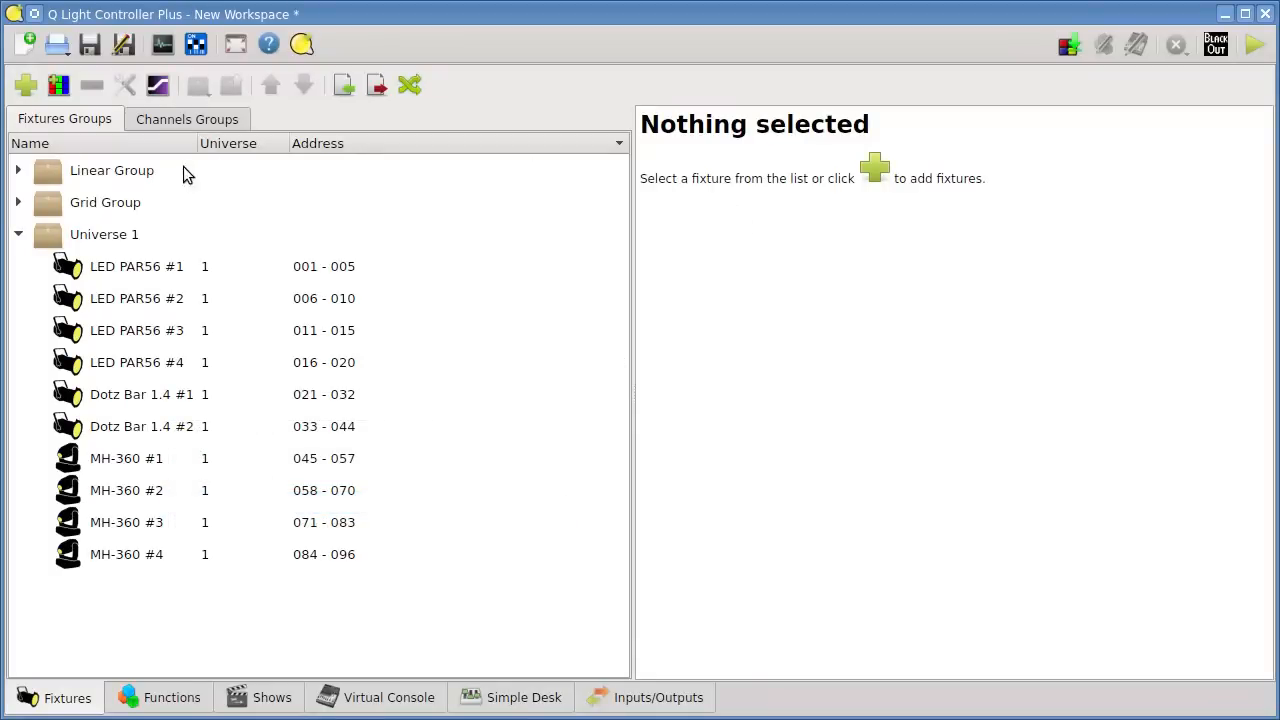
click(119, 206)
drag(724, 207, 1180, 275)
drag(1186, 204, 1172, 362)
drag(808, 302, 1140, 440)
drag(875, 296, 1140, 525)
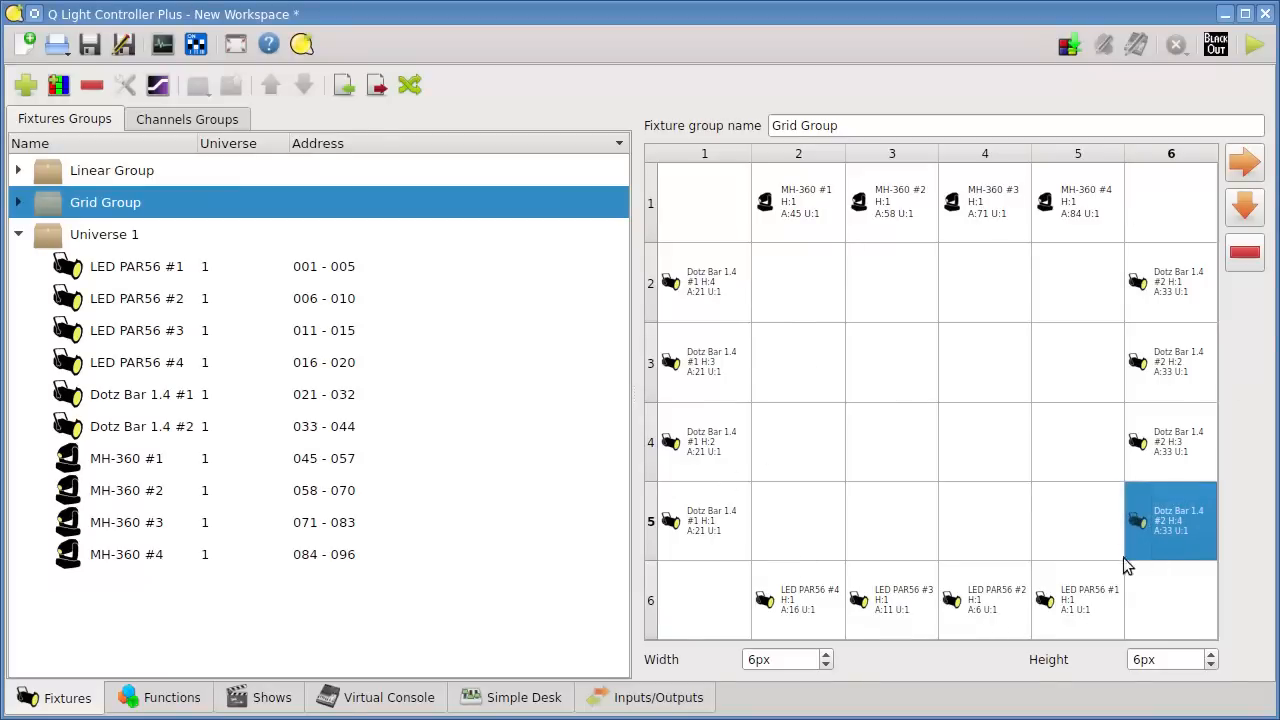
- Create a second RGB matrix and assign Grid Group as its fixture group
click(170, 697)
click(190, 86)
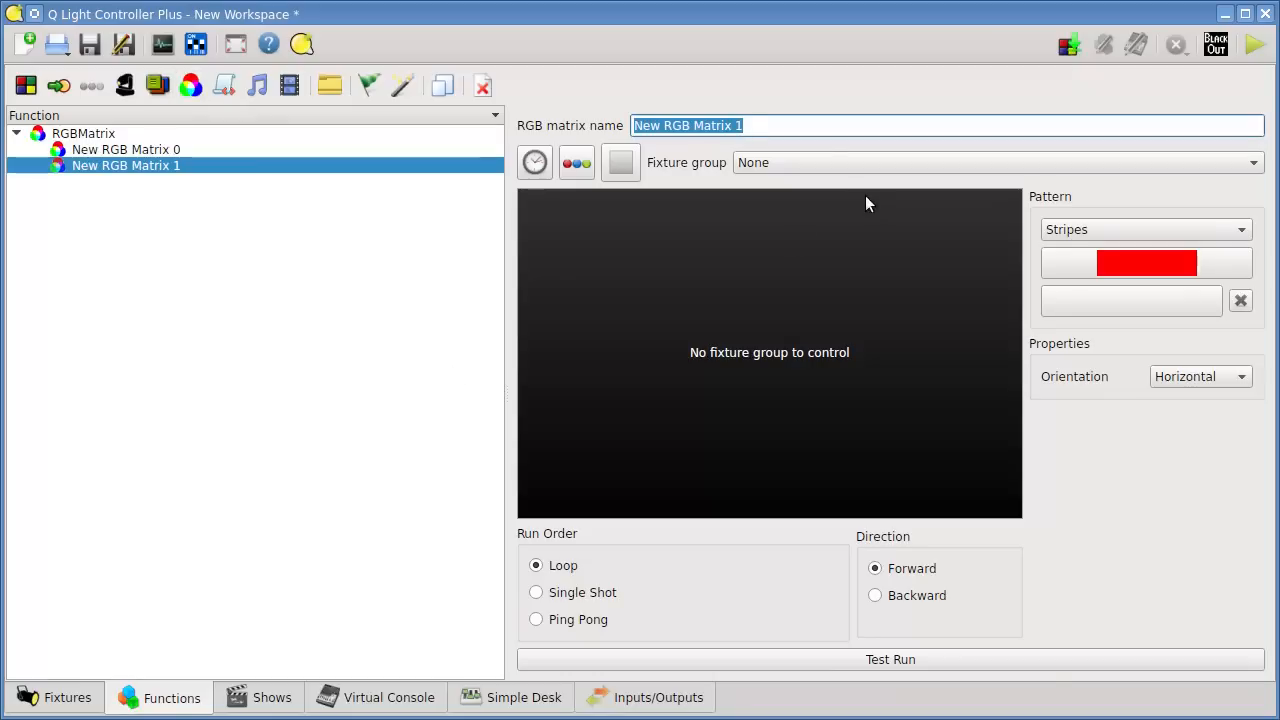
click(840, 160)
click(825, 210)
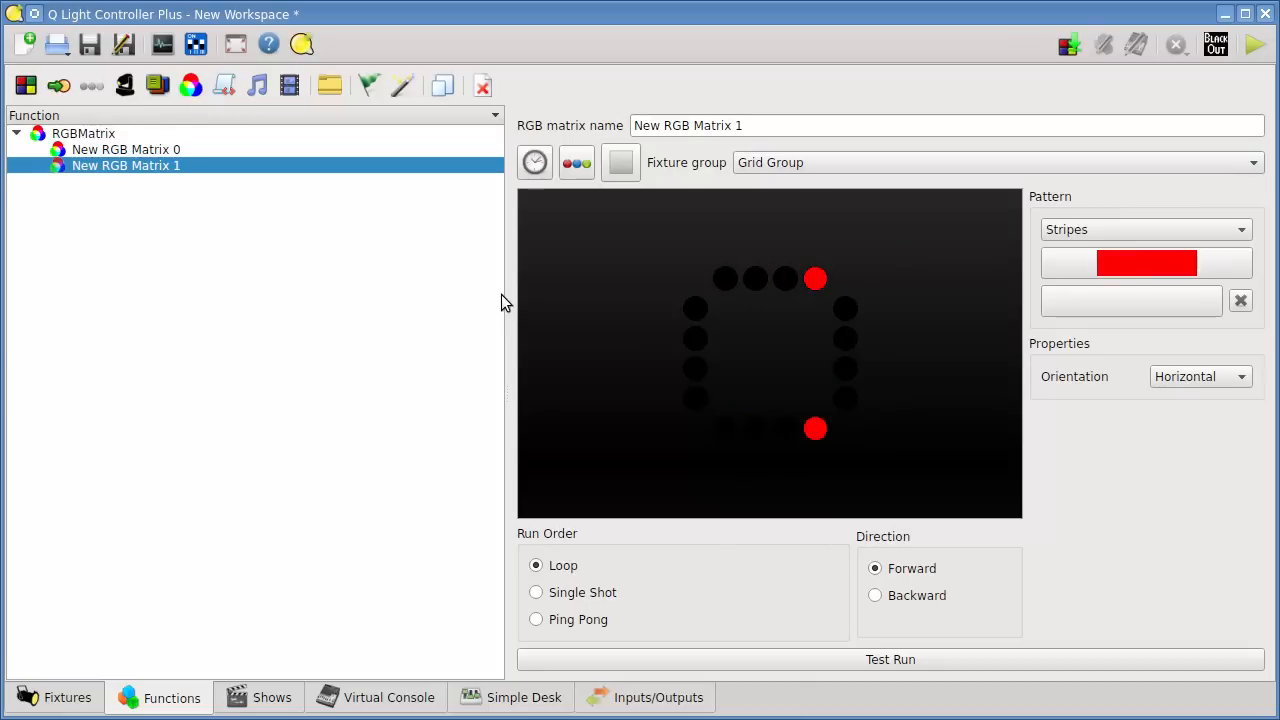
- With the Fixture Monitor open, set the new matrix's hold time to .13 s and start a test run
drag(503, 291, 589, 290)
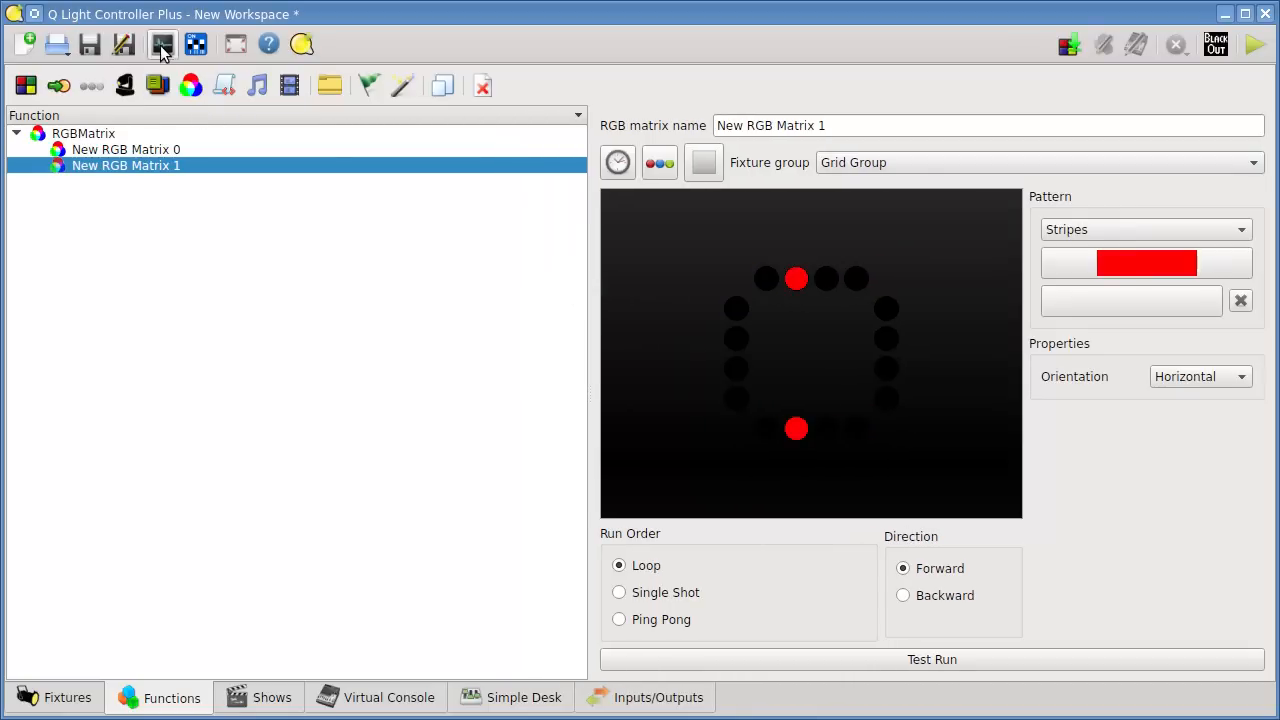
click(160, 46)
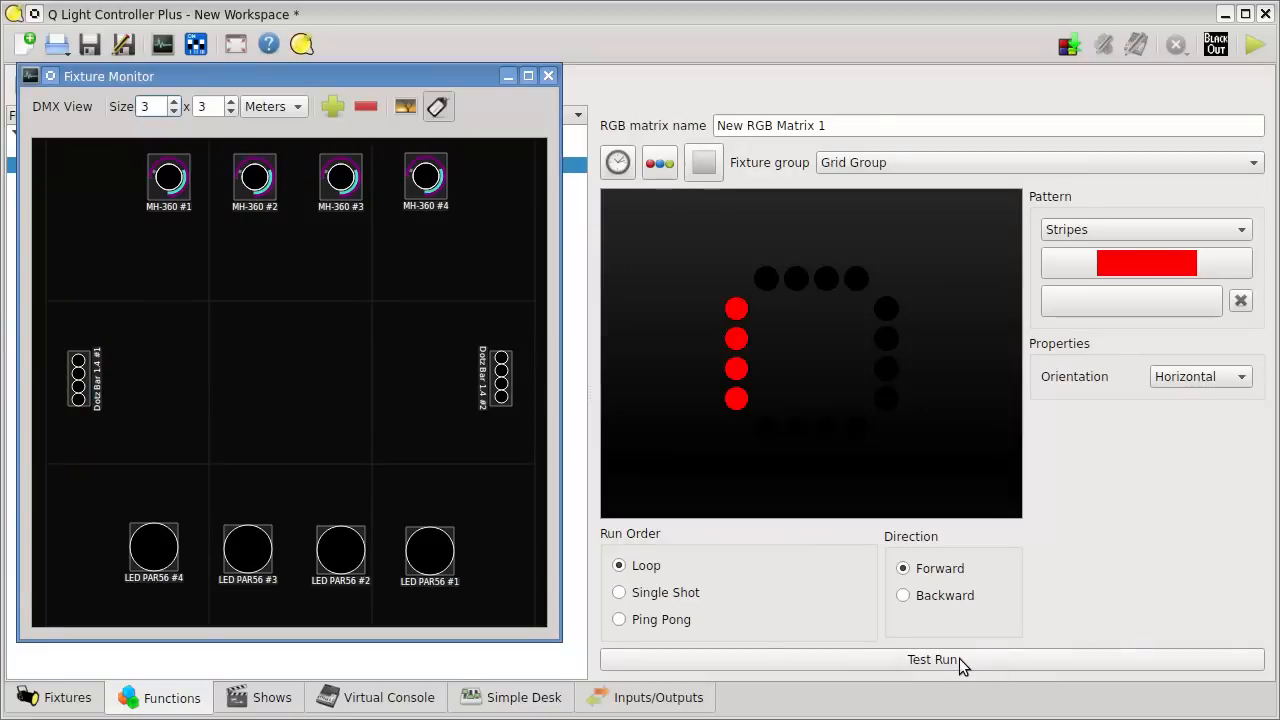
click(620, 164)
click(333, 528)
click(913, 660)
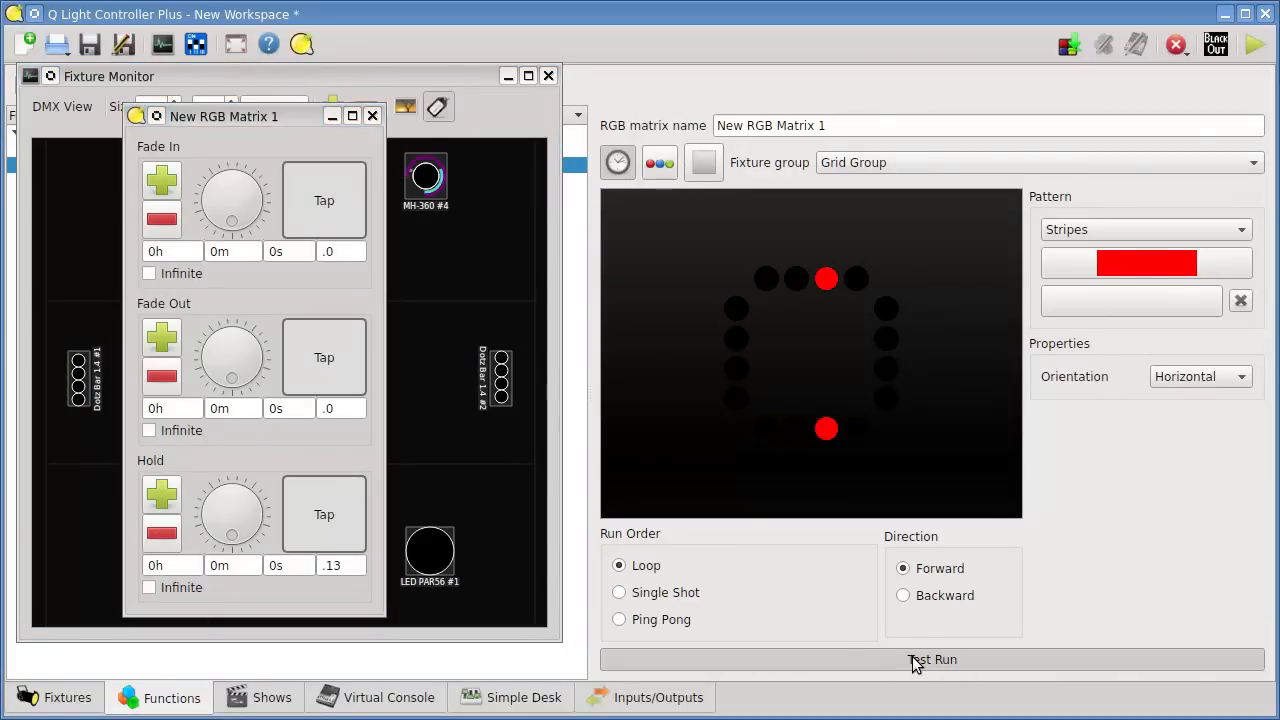
click(370, 116)
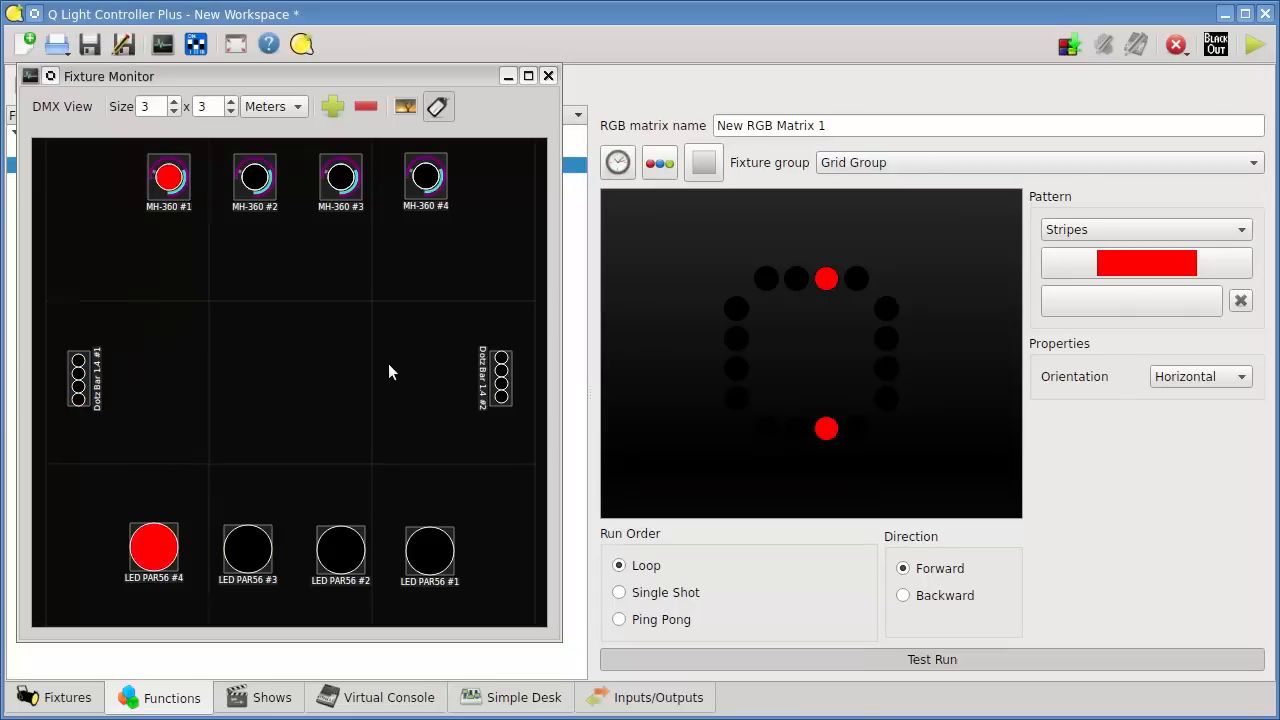
- Change the running matrix's pattern to Fill Unfill and its start colour to aquamarine
click(1119, 230)
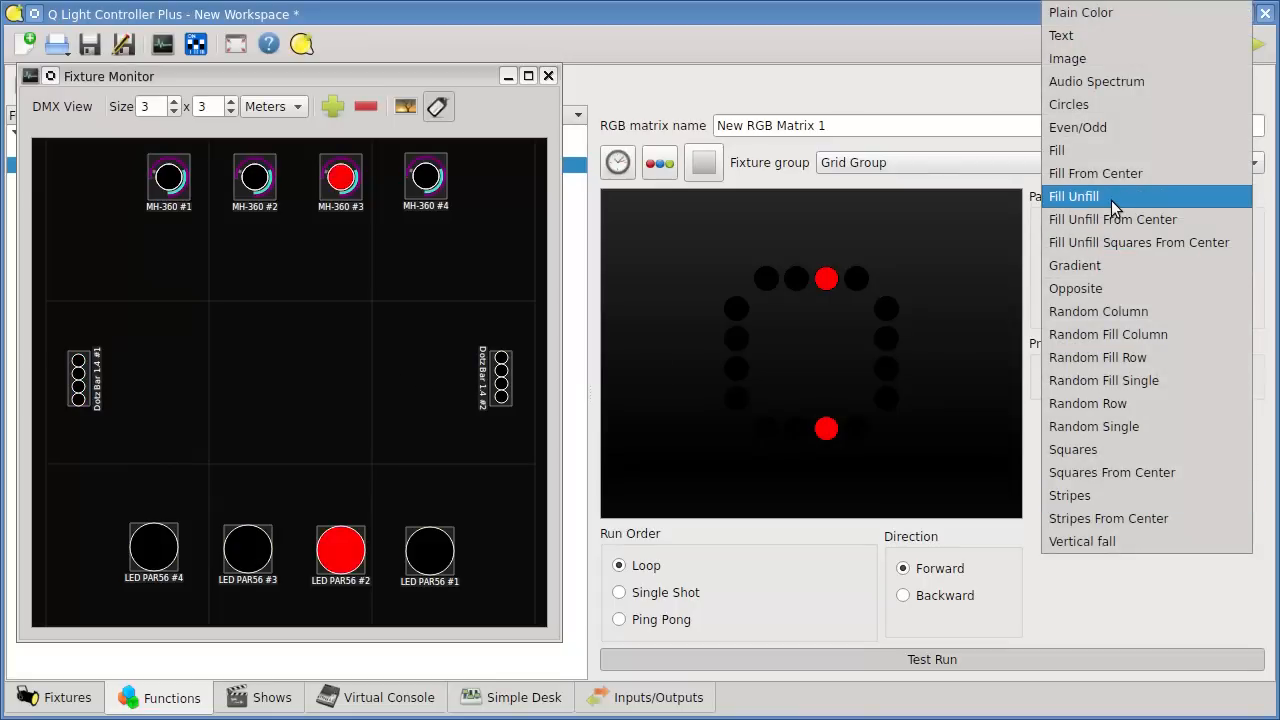
click(1100, 196)
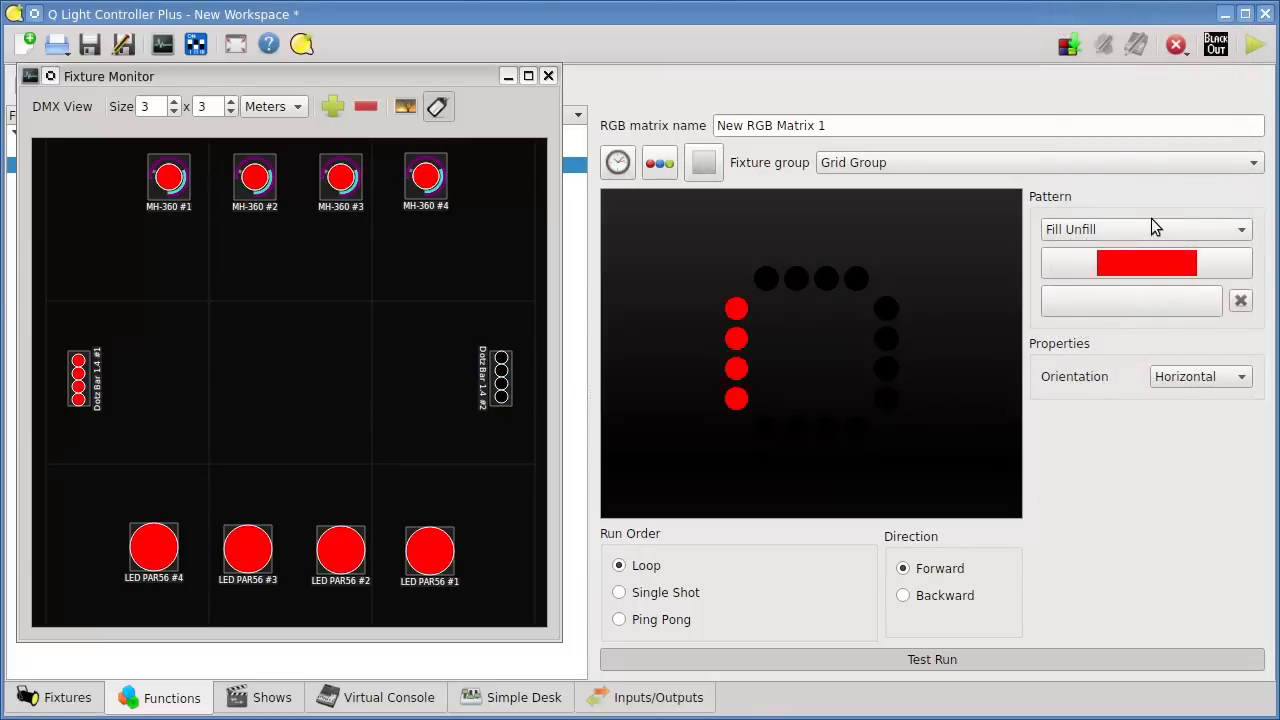
click(1143, 266)
drag(727, 266, 754, 277)
click(825, 562)
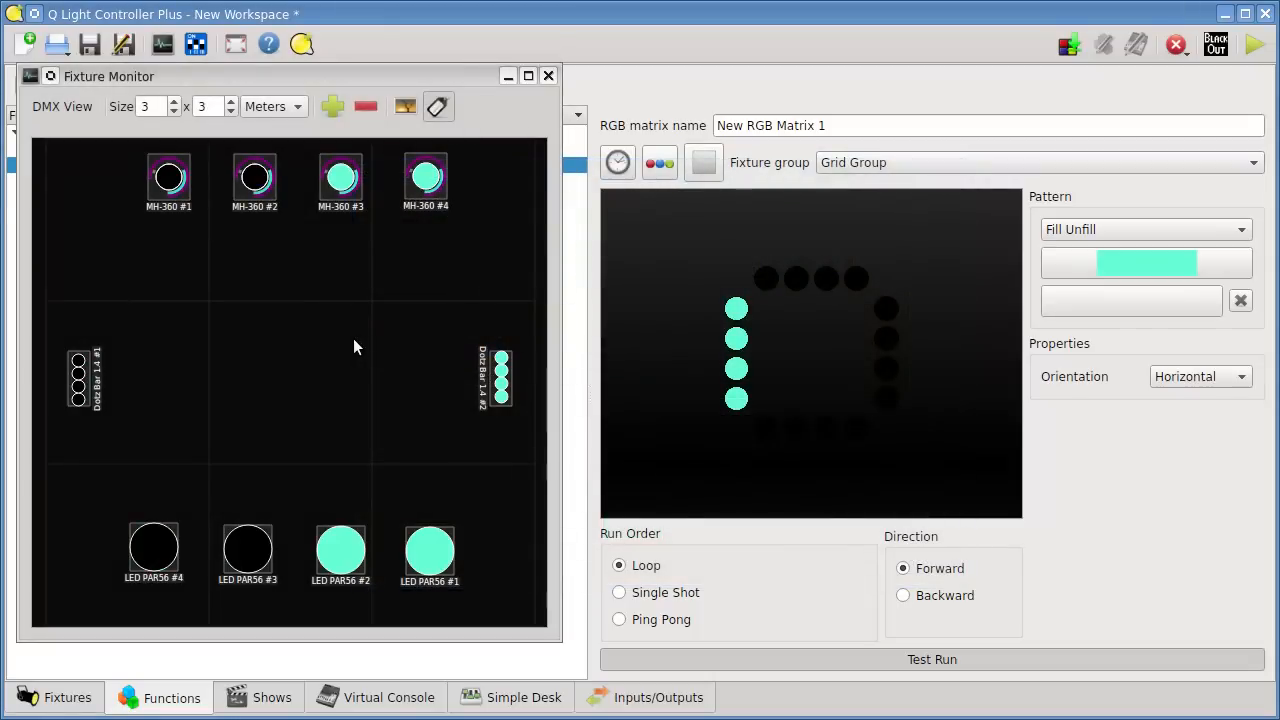
- Preview the Even/Odd pattern on the fixtures, and set the matrix's pattern to Gradient
click(1123, 230)
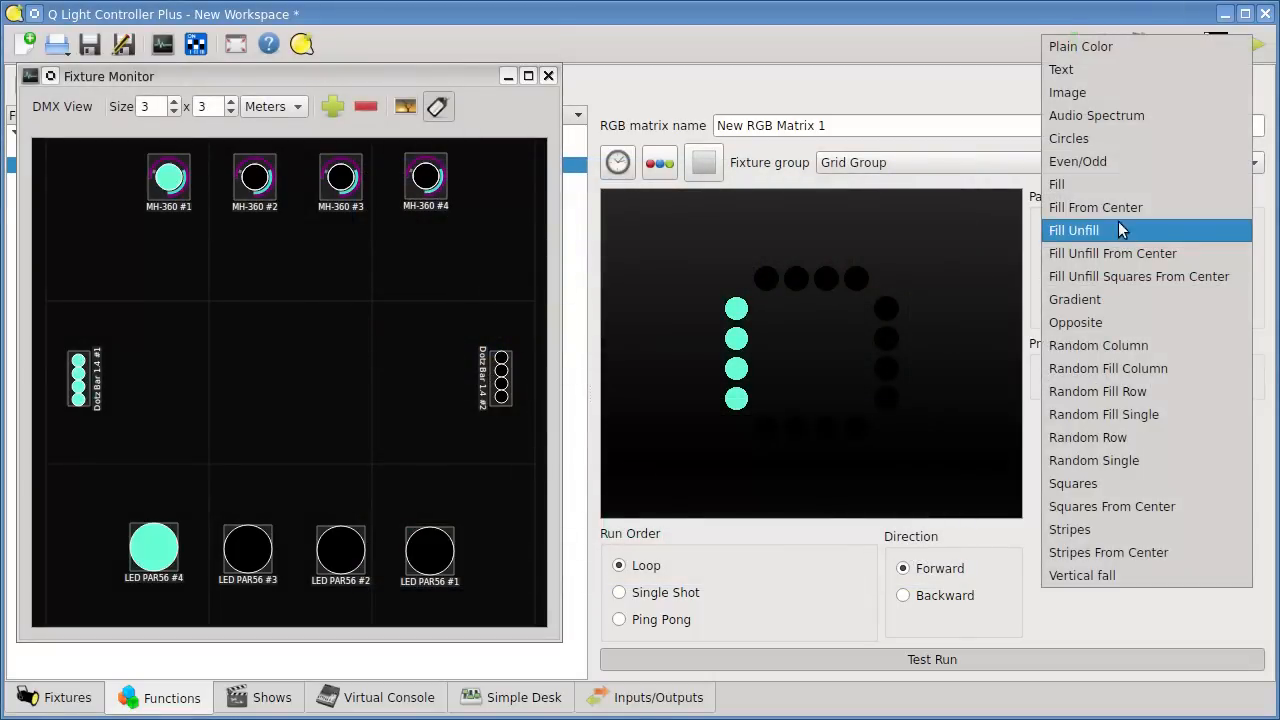
click(1114, 165)
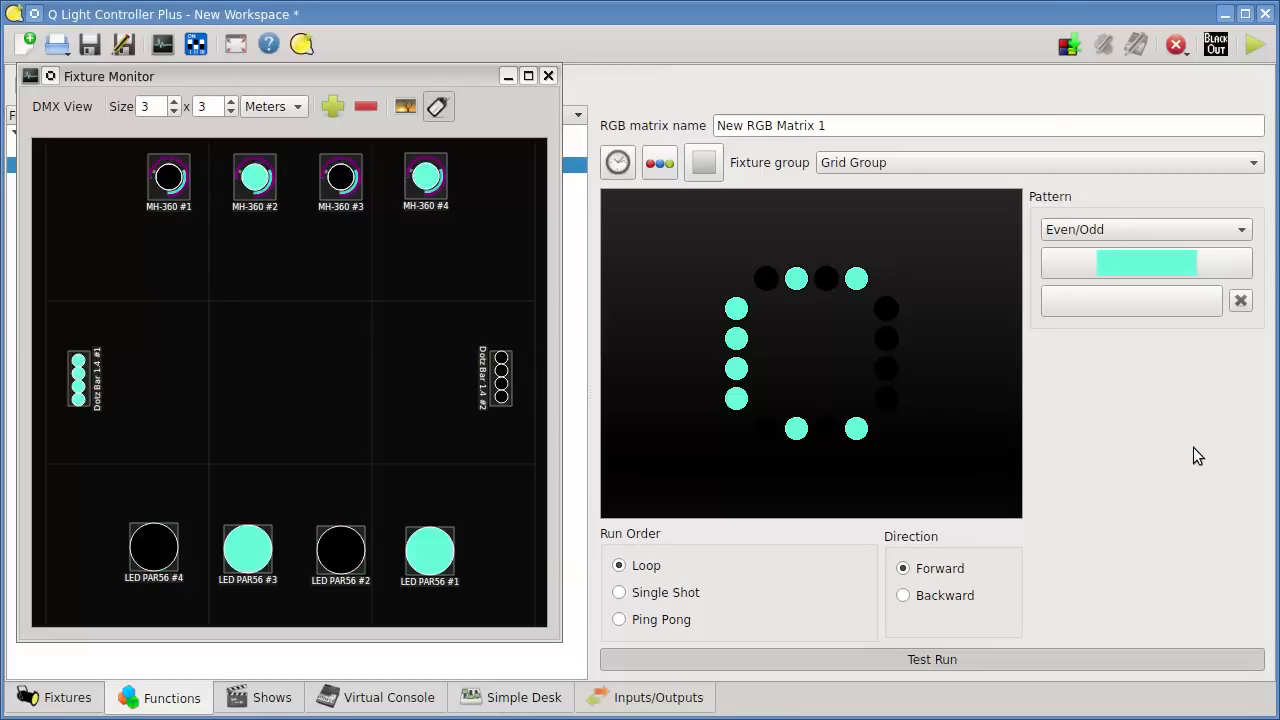
click(1098, 228)
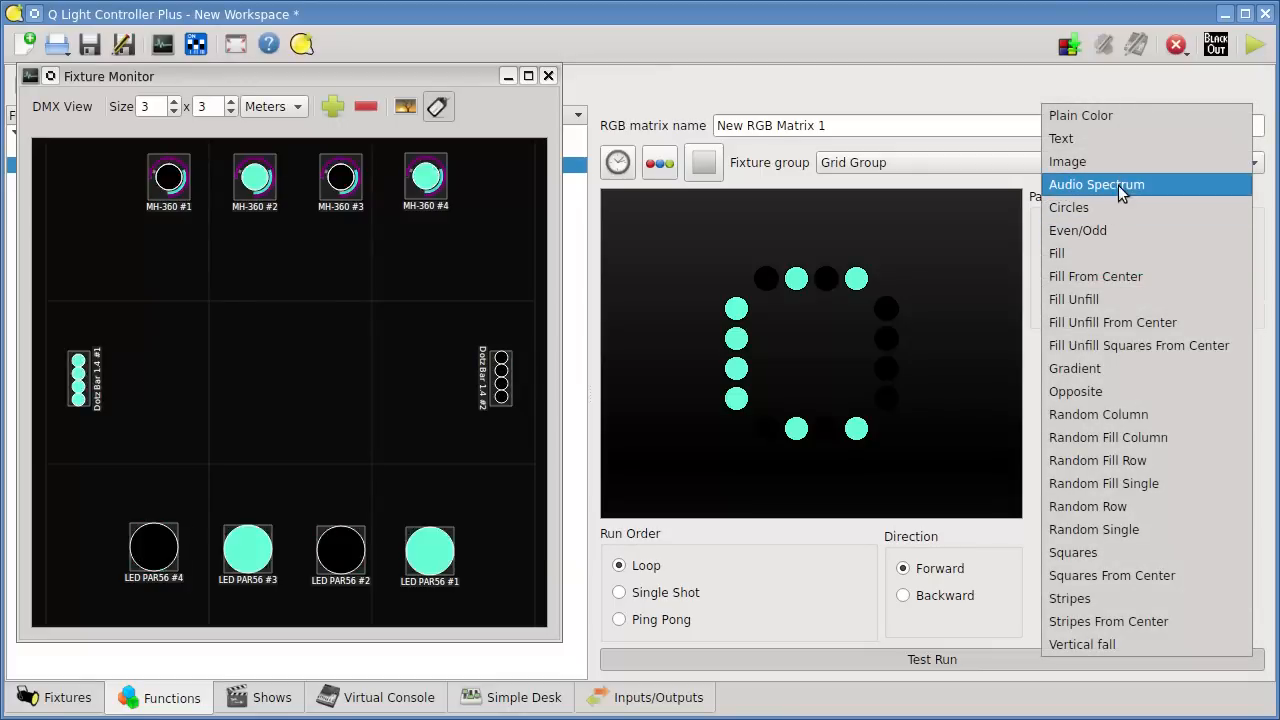
click(1136, 372)
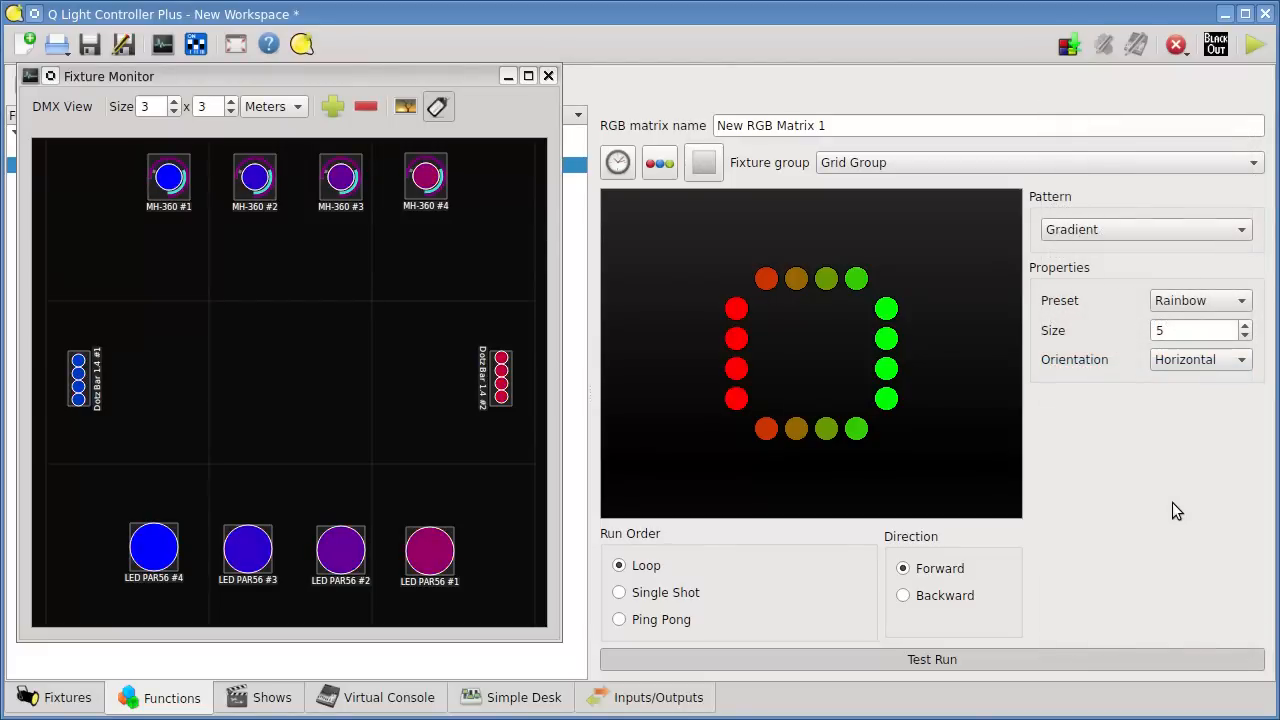
- Stop the matrix's test run and check the gradient's orientation options without changing them
click(940, 661)
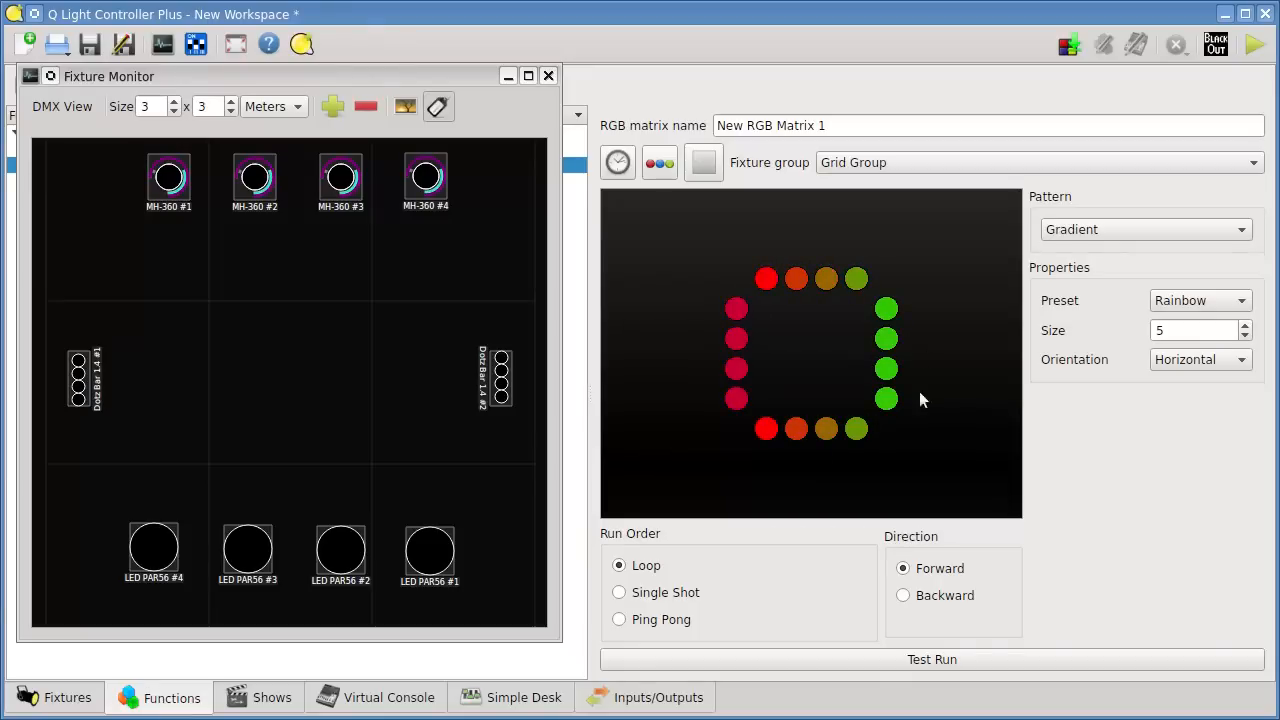
click(1202, 362)
click(851, 338)
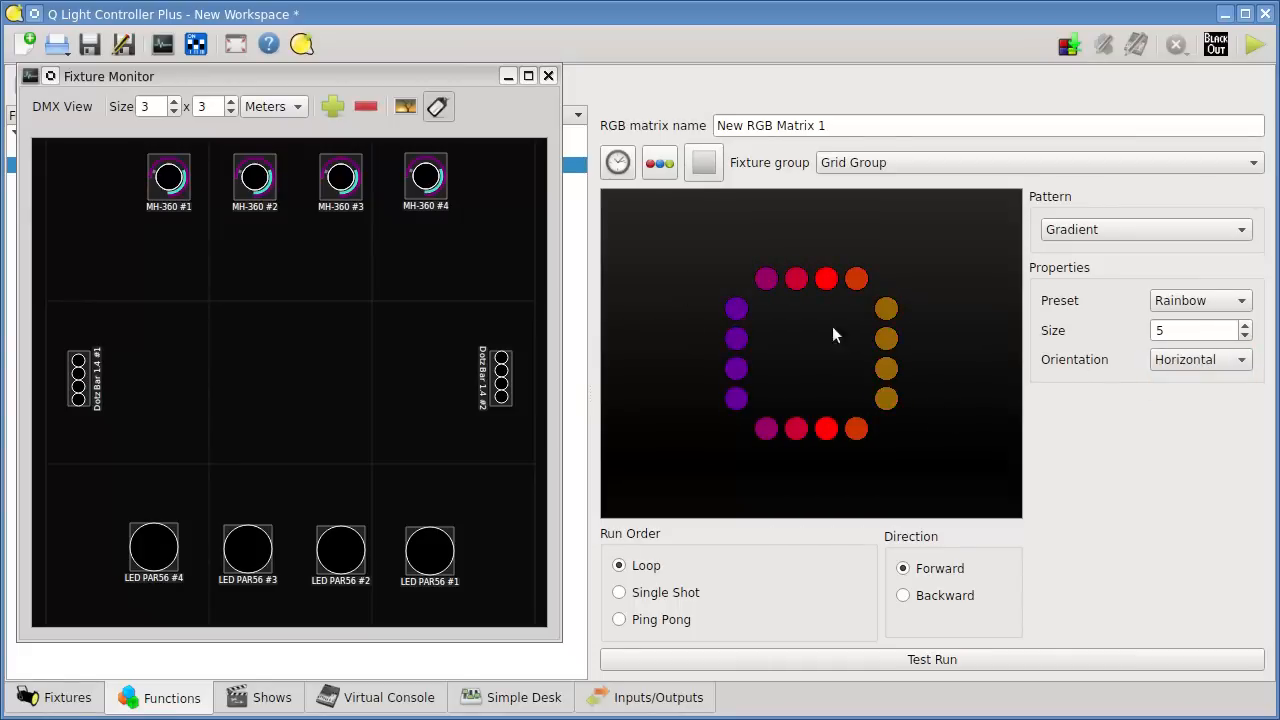
- Set the Gradient pattern's orientation to Vertical, its size to 10 and its preset to Sunset
click(1195, 360)
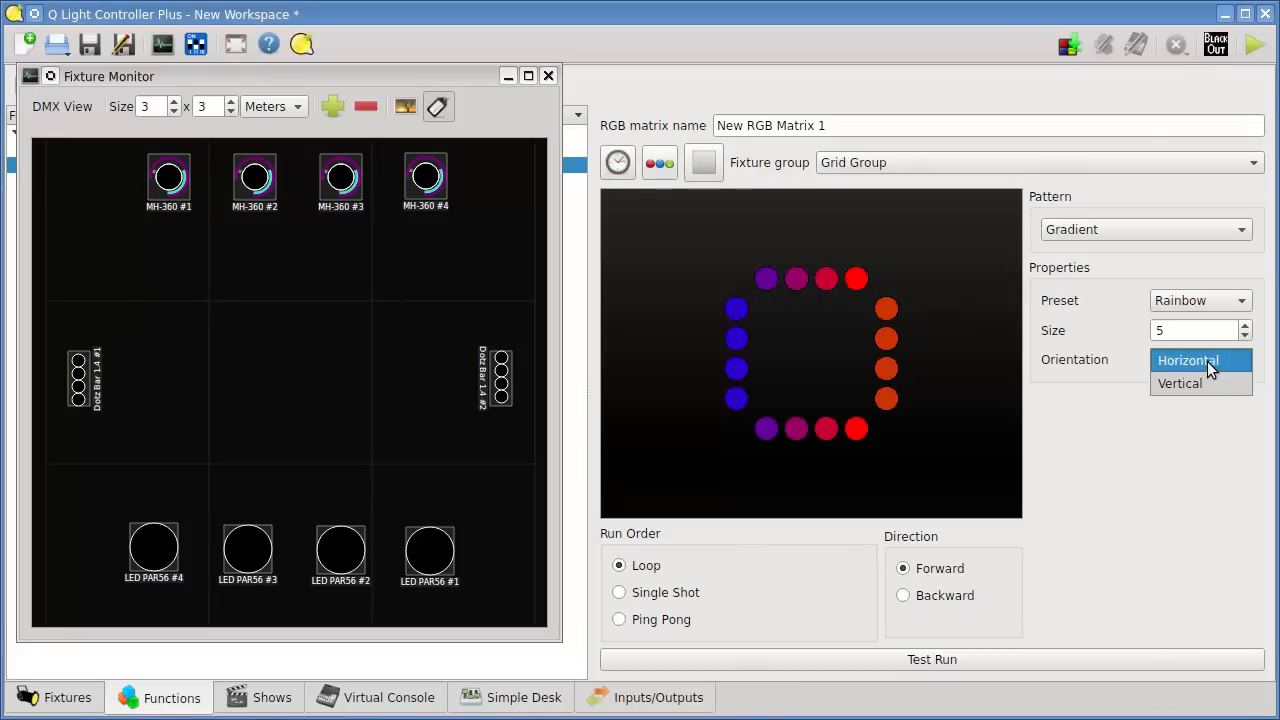
click(1207, 382)
click(1204, 299)
click(1185, 299)
double_click(1199, 332)
text(10)
click(1205, 300)
click(1209, 322)
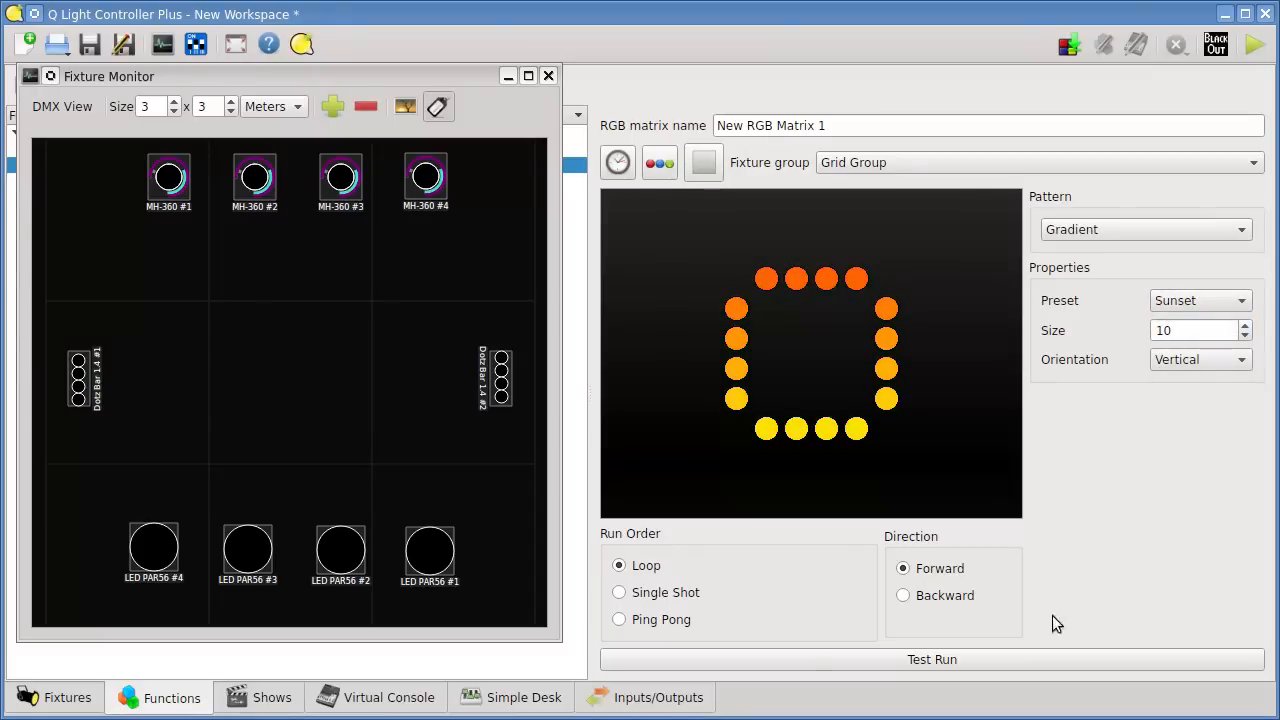
- Preview the Sunset gradient on the fixtures with a test run, closing the Fixture Monitor before stopping the run
click(963, 662)
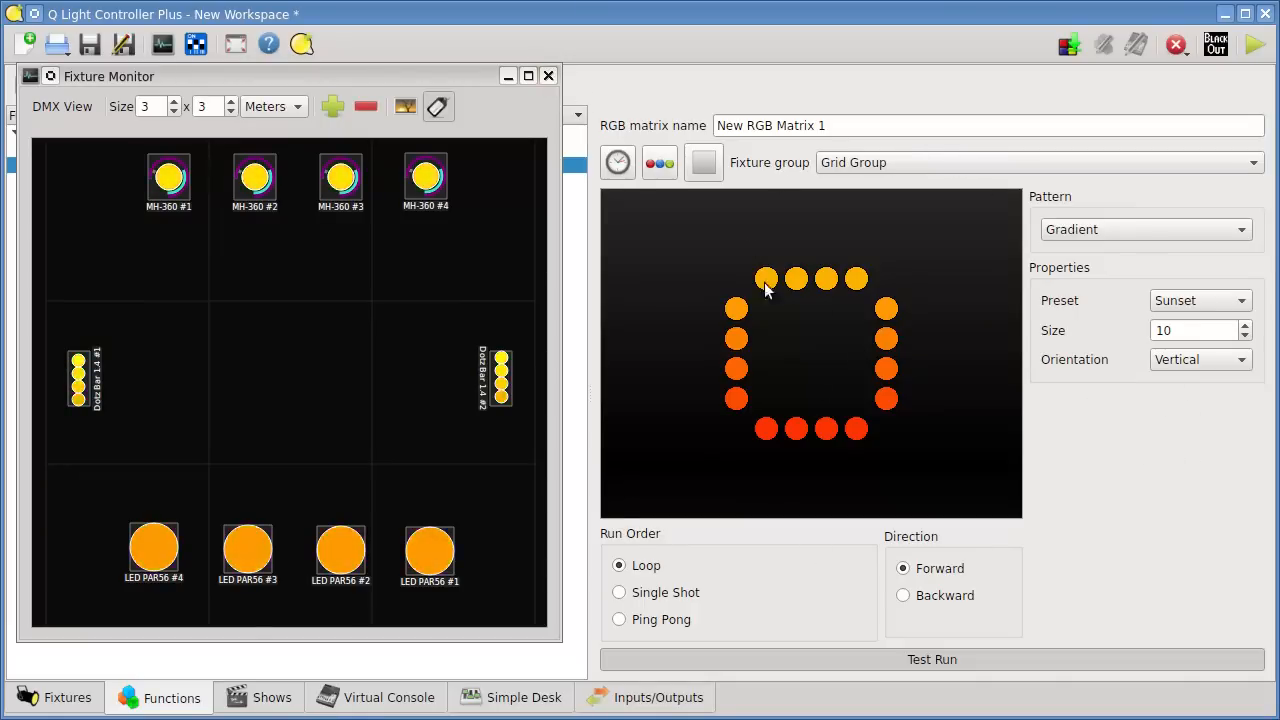
click(548, 76)
drag(588, 331, 633, 334)
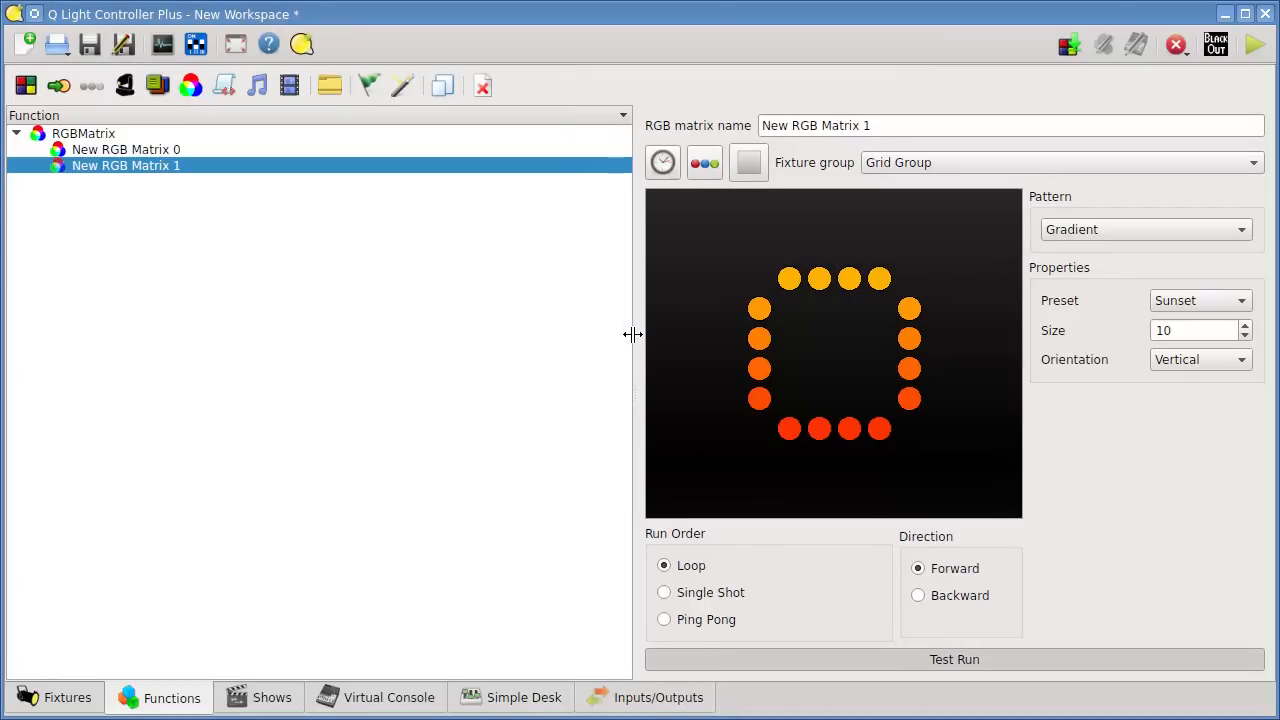
click(1008, 658)
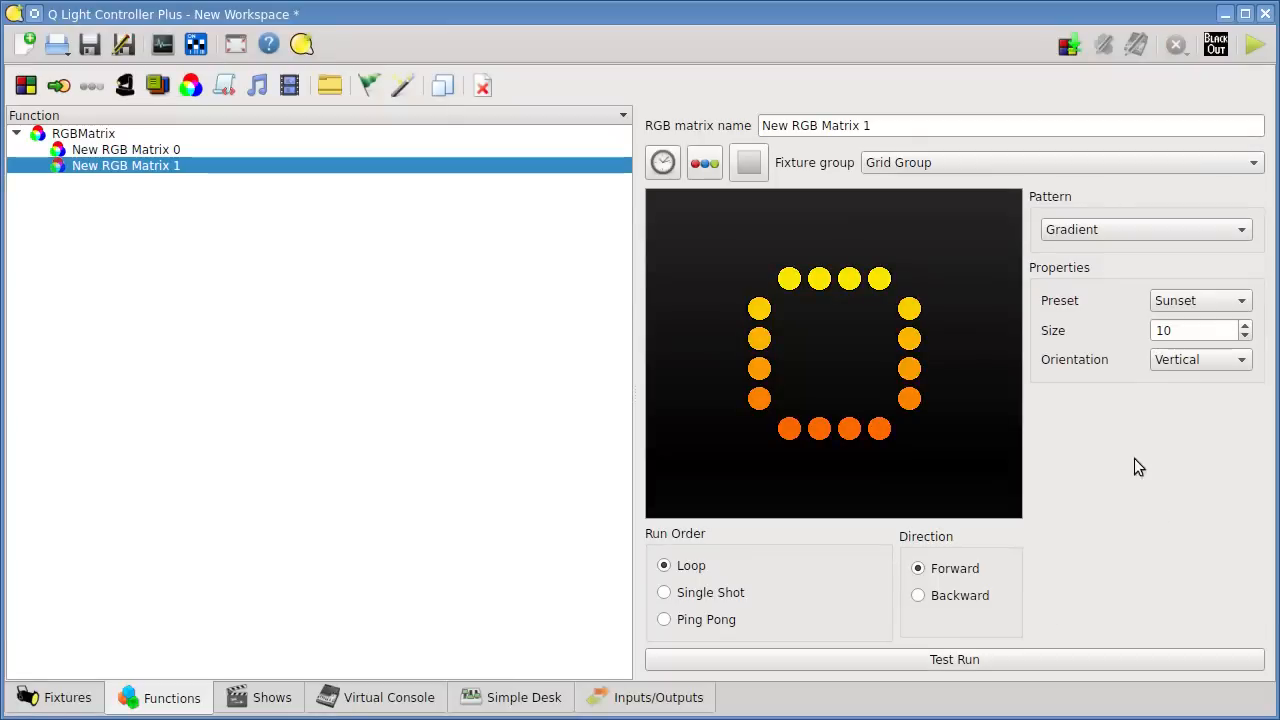
- Change the matrix's pattern to Fill and raise its hold time to .27 s
click(1168, 228)
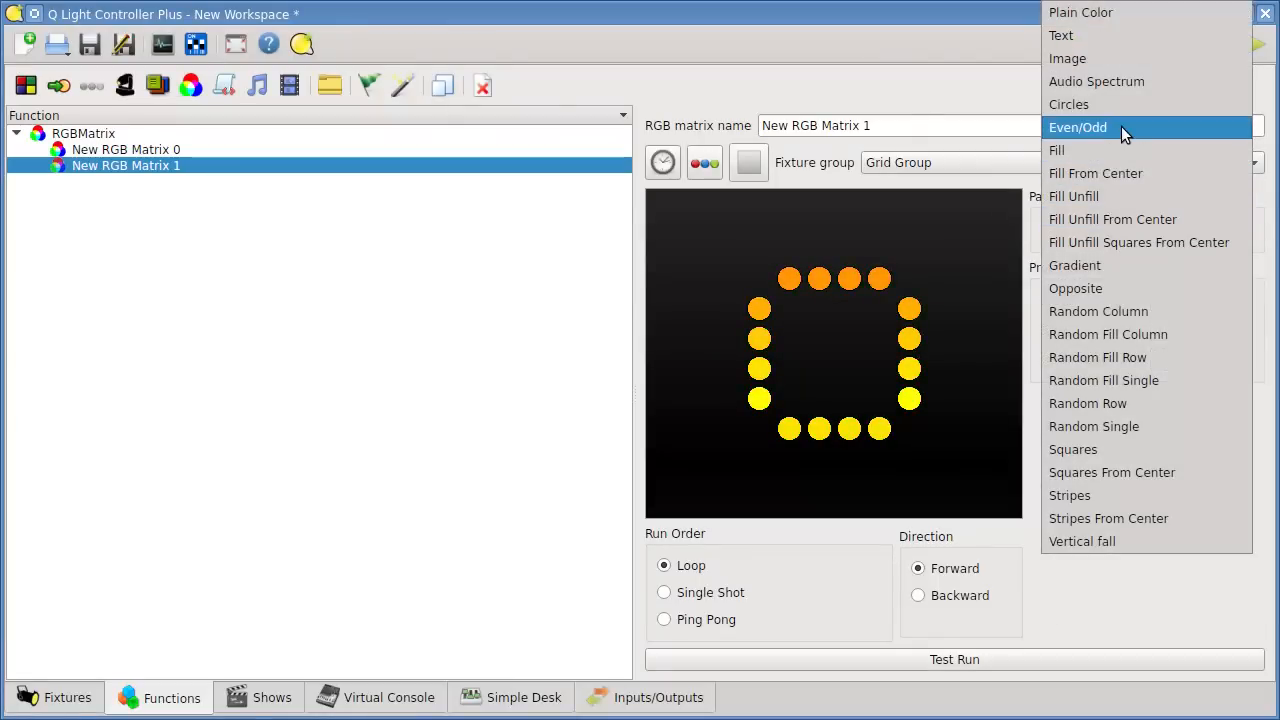
click(1123, 151)
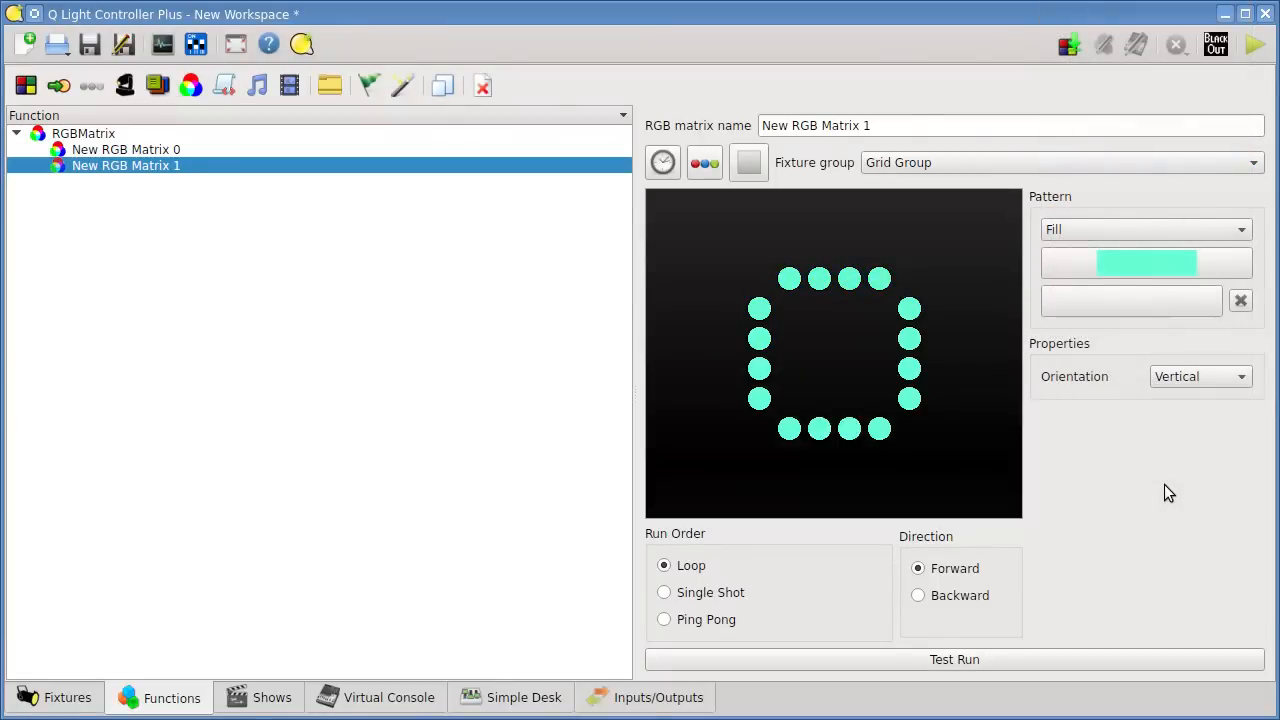
click(663, 162)
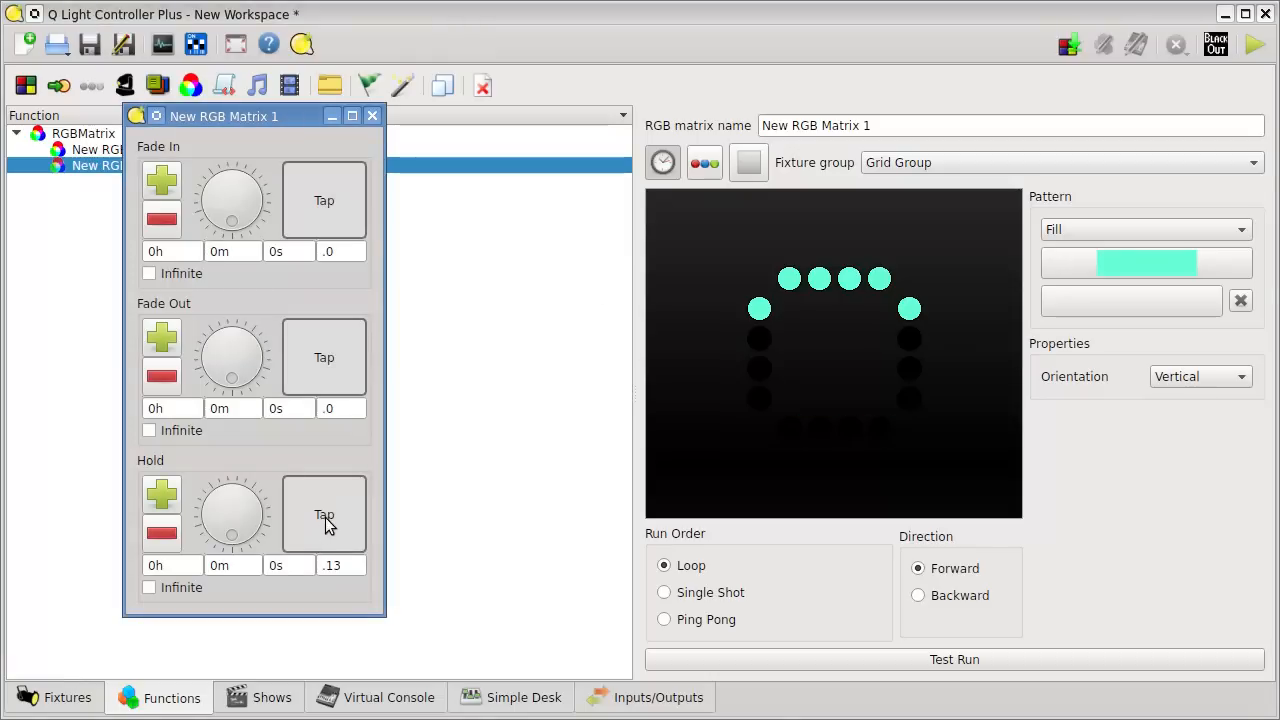
scroll(349, 564, up, 1)
scroll(351, 564, up, 6)
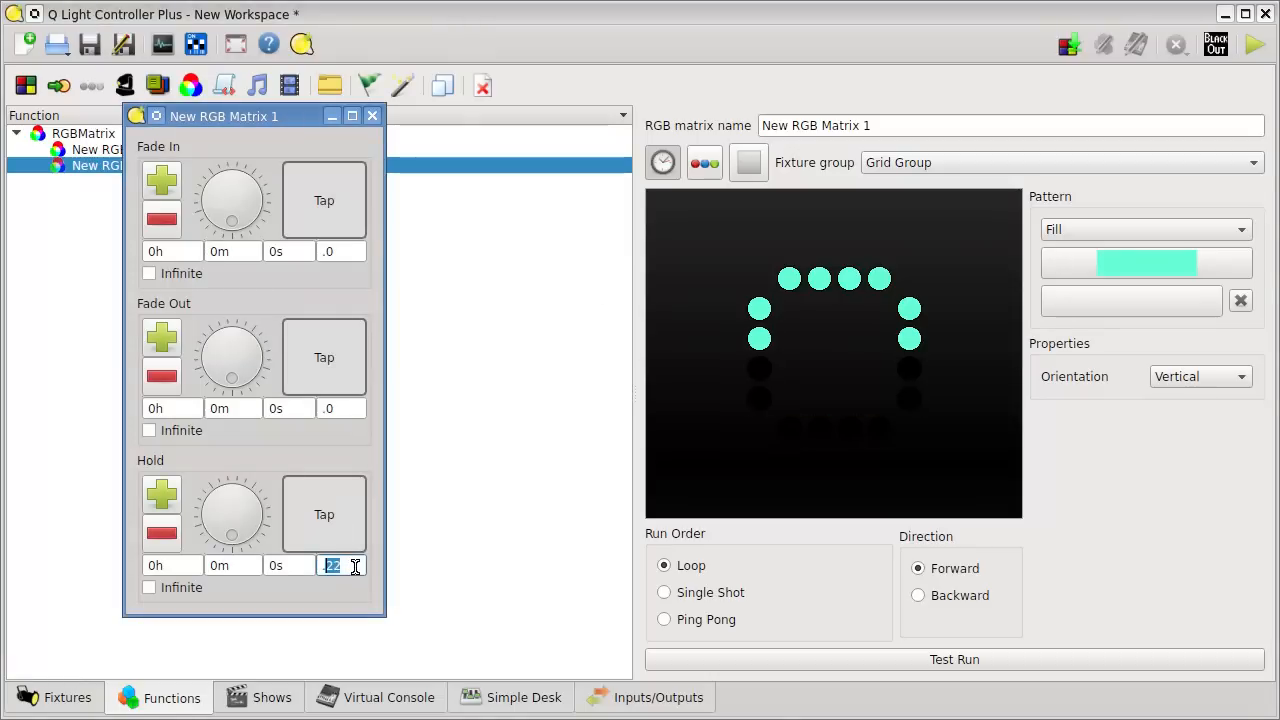
click(663, 162)
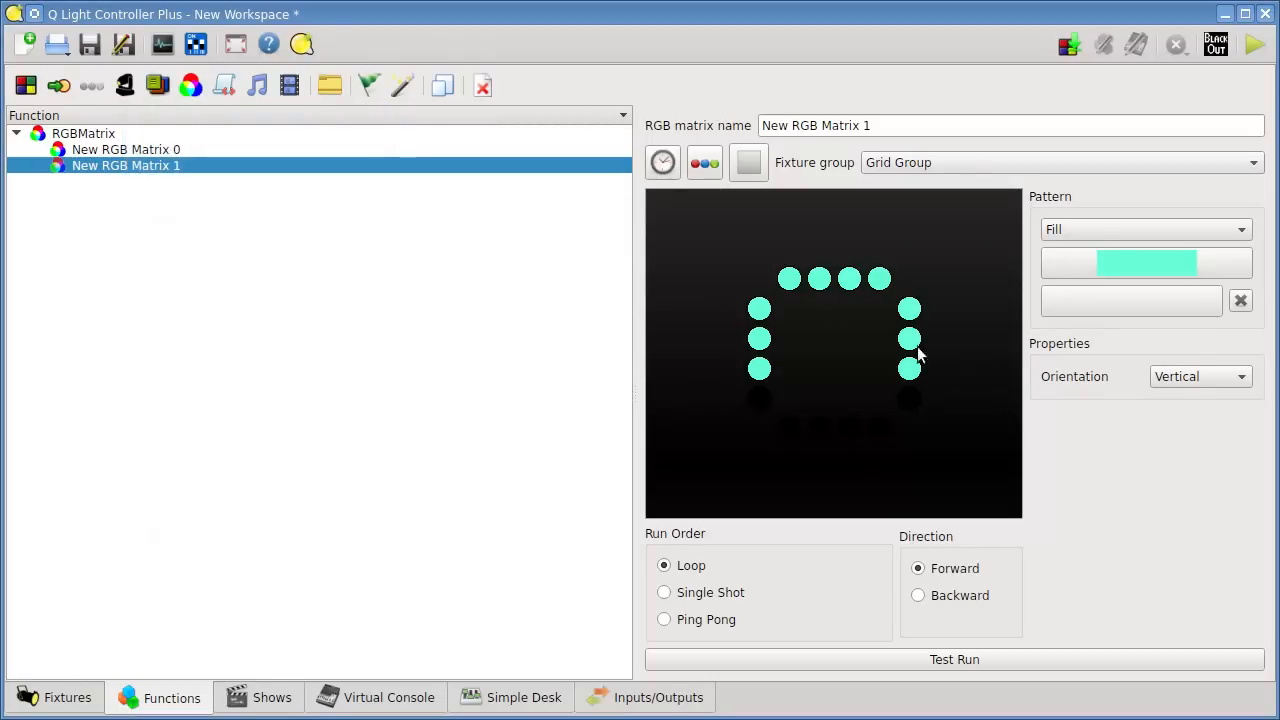
- Set the Fill pattern's end colour to dark purple and slightly widen the function list
click(1183, 300)
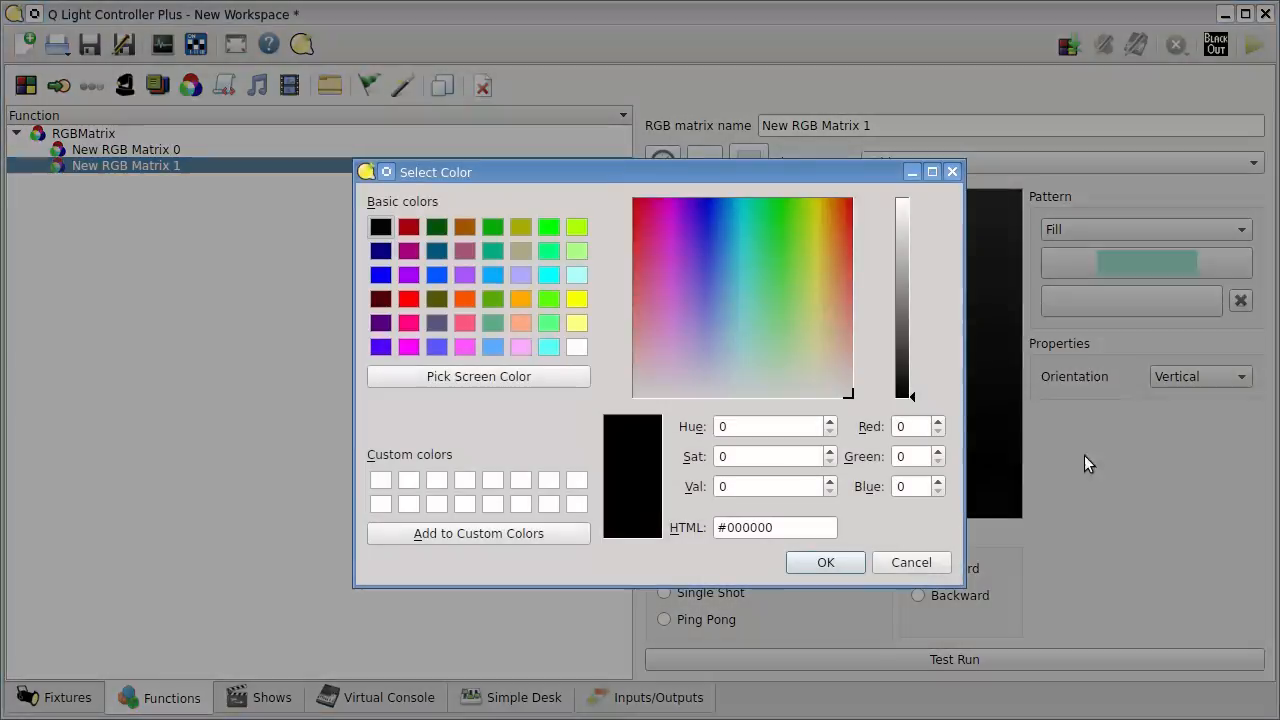
drag(906, 235, 906, 298)
click(825, 563)
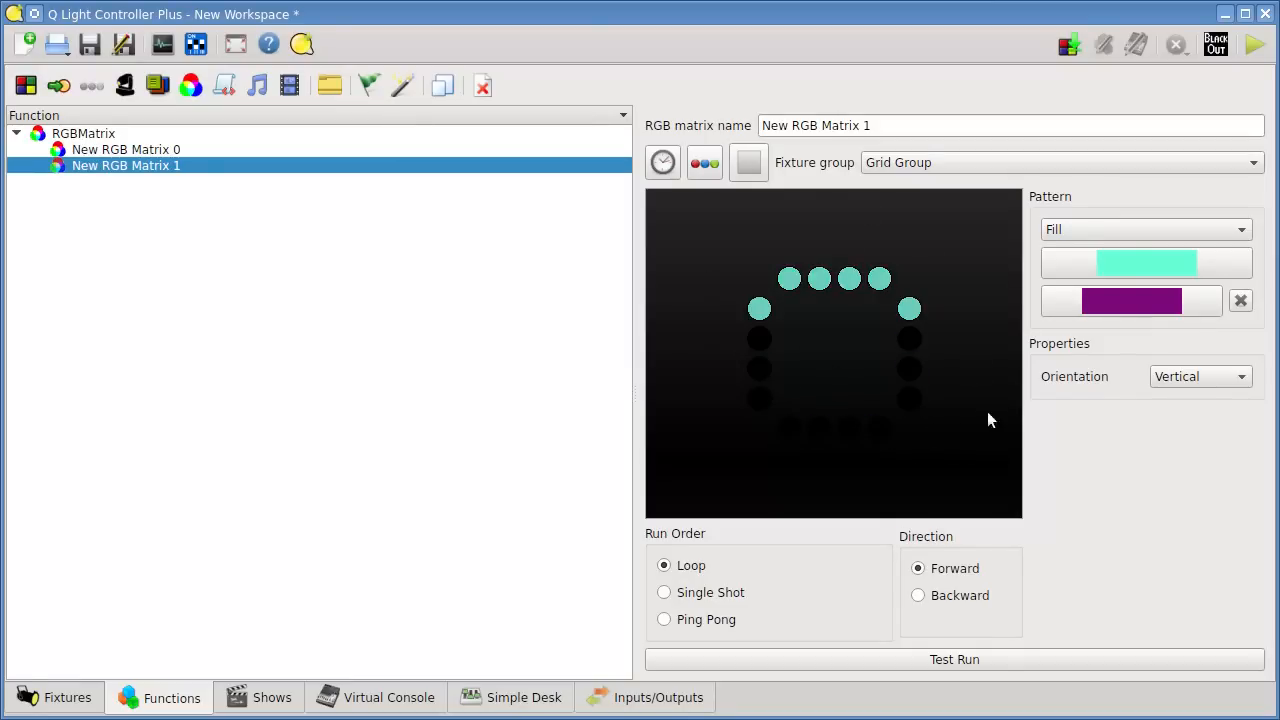
drag(634, 293, 647, 291)
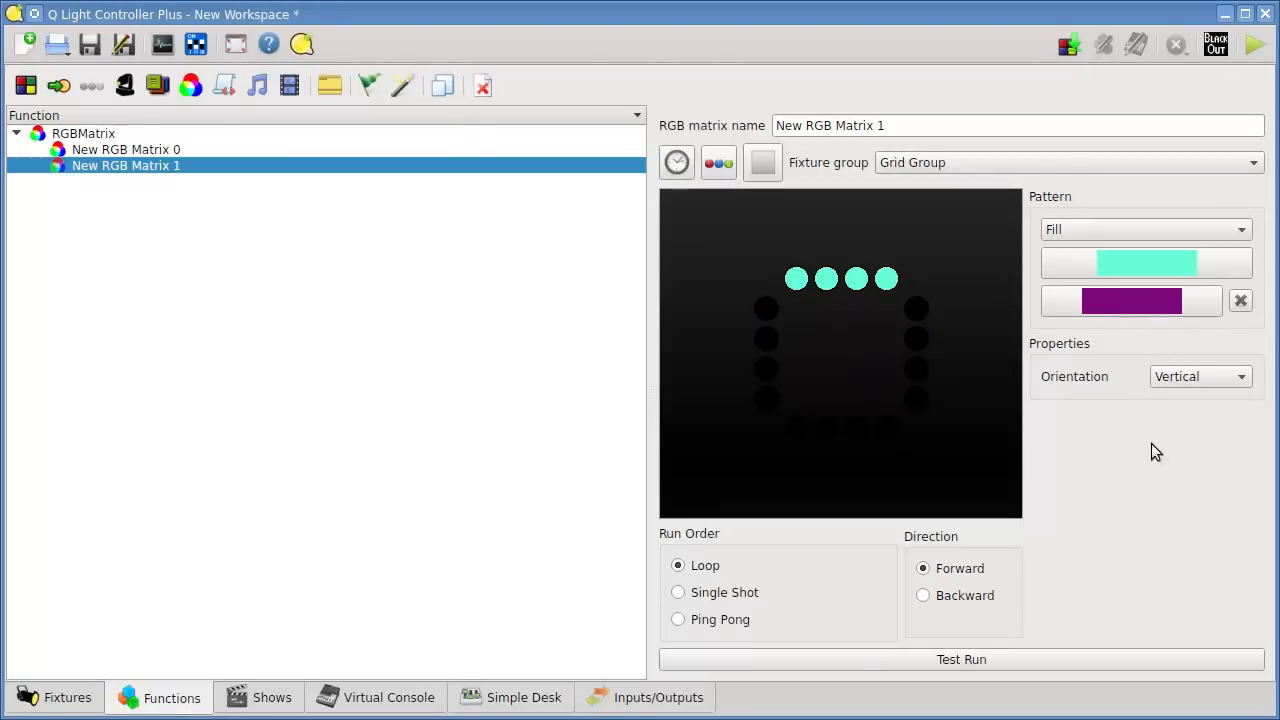
- Set the Fill orientation to Horizontal, and return the run order to Loop and the direction to Forward
click(1194, 376)
click(1180, 377)
click(1183, 378)
click(1199, 356)
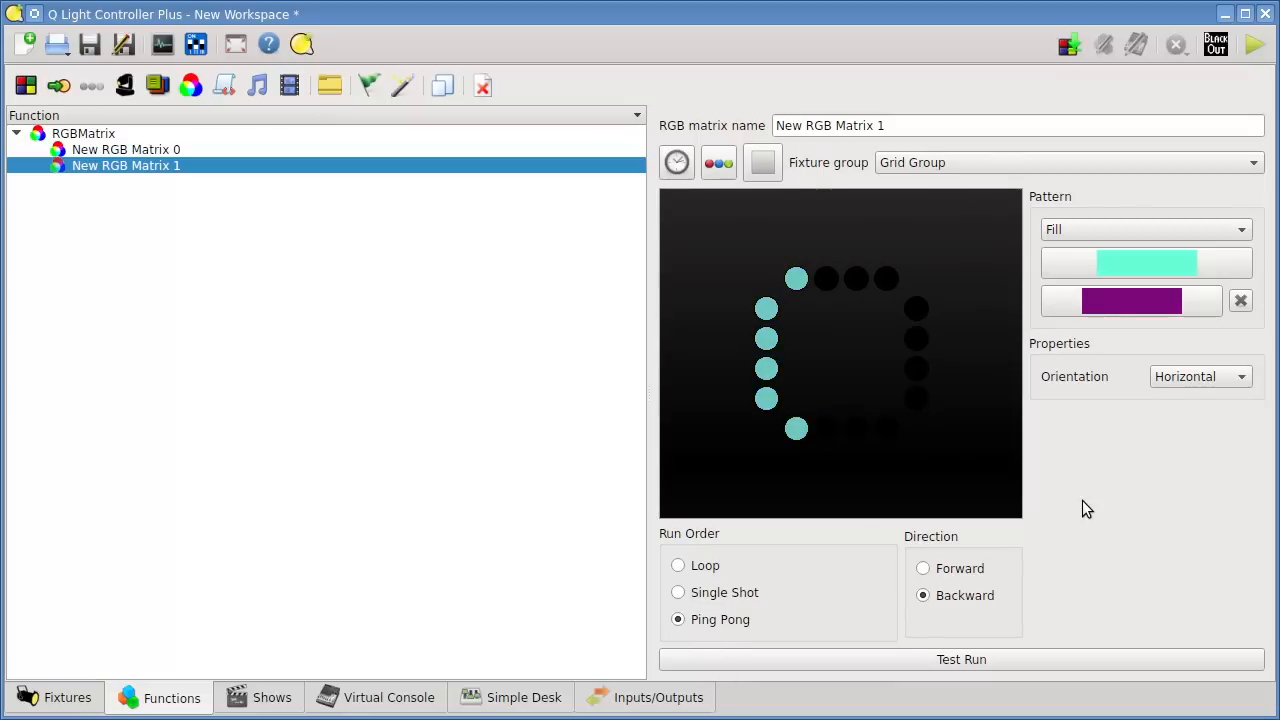
click(713, 567)
click(955, 570)
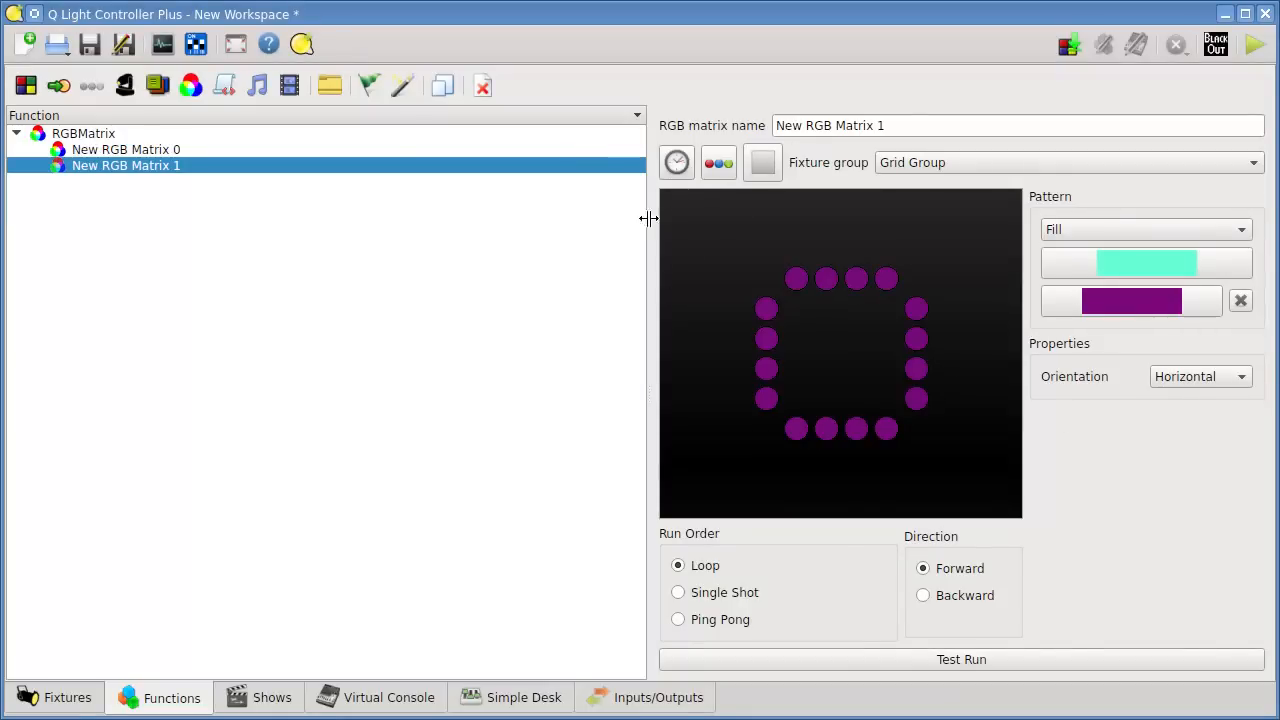
- Check the matrix's fade and hold times against the running pattern preview without changing them
click(676, 161)
drag(311, 115, 498, 88)
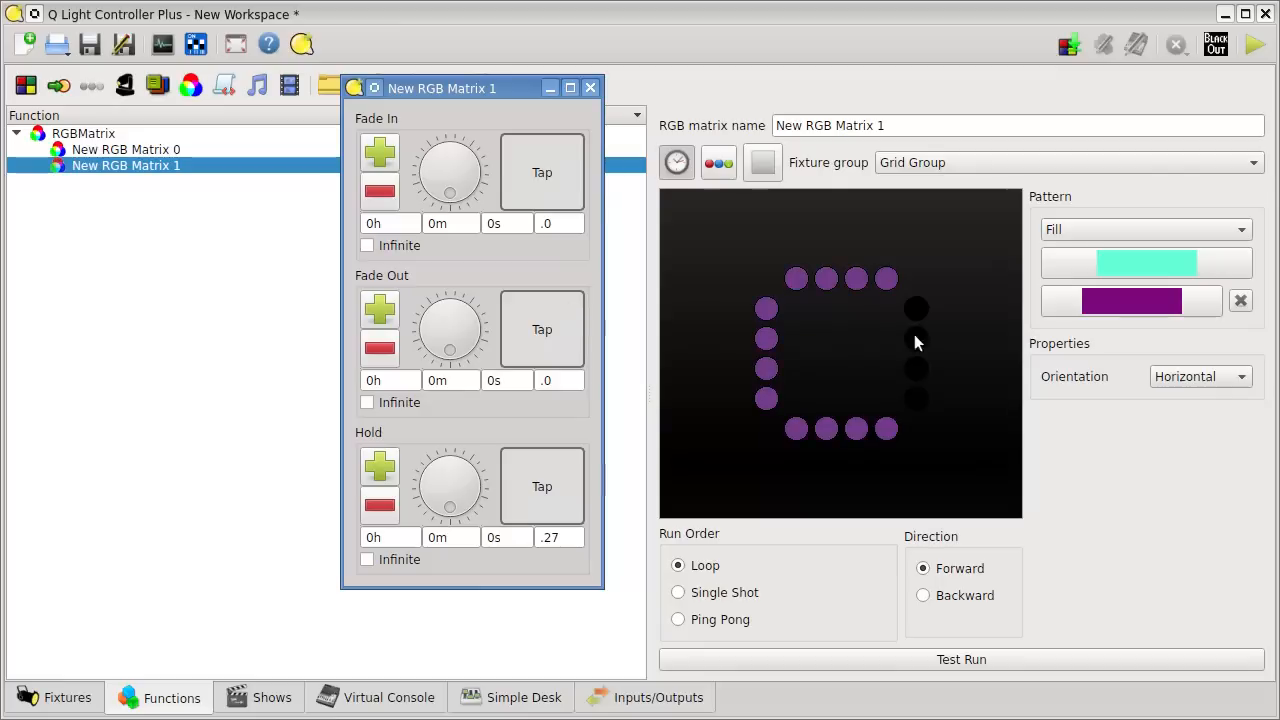
click(677, 163)
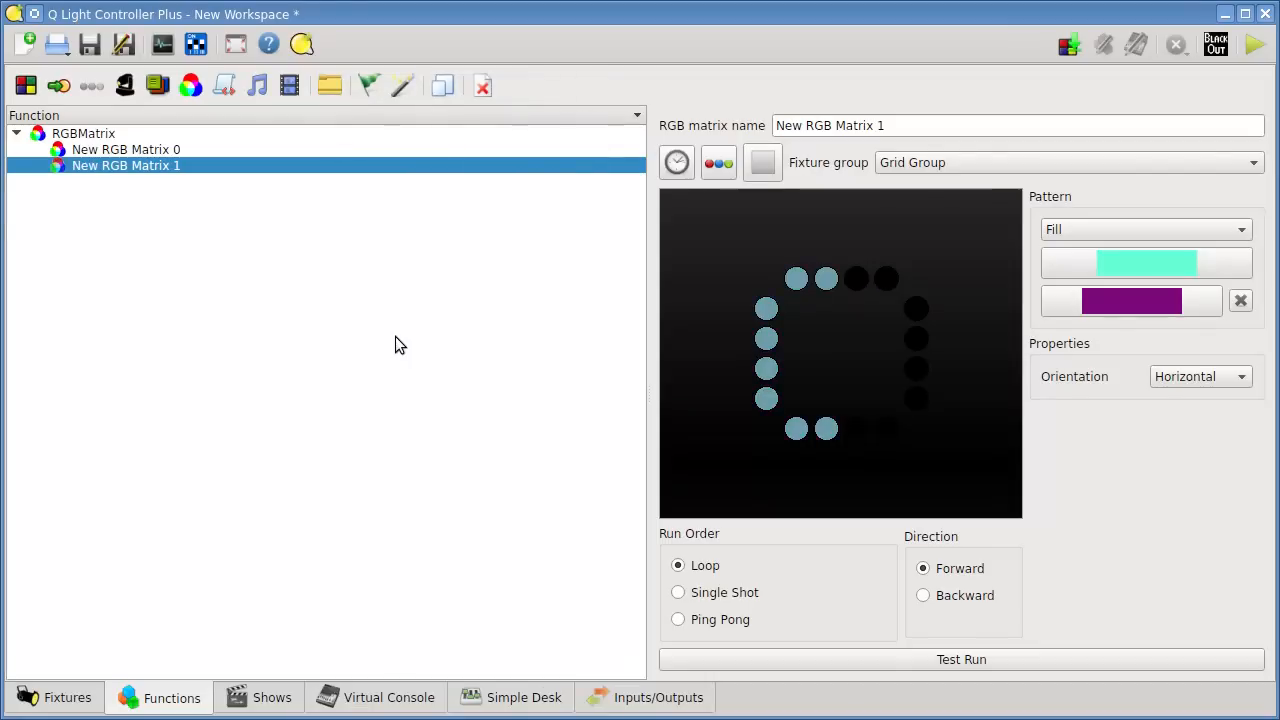
- Leave the matrix editor and start adding an RGB panel to the fixtures, assigned to Universe 2
click(395, 345)
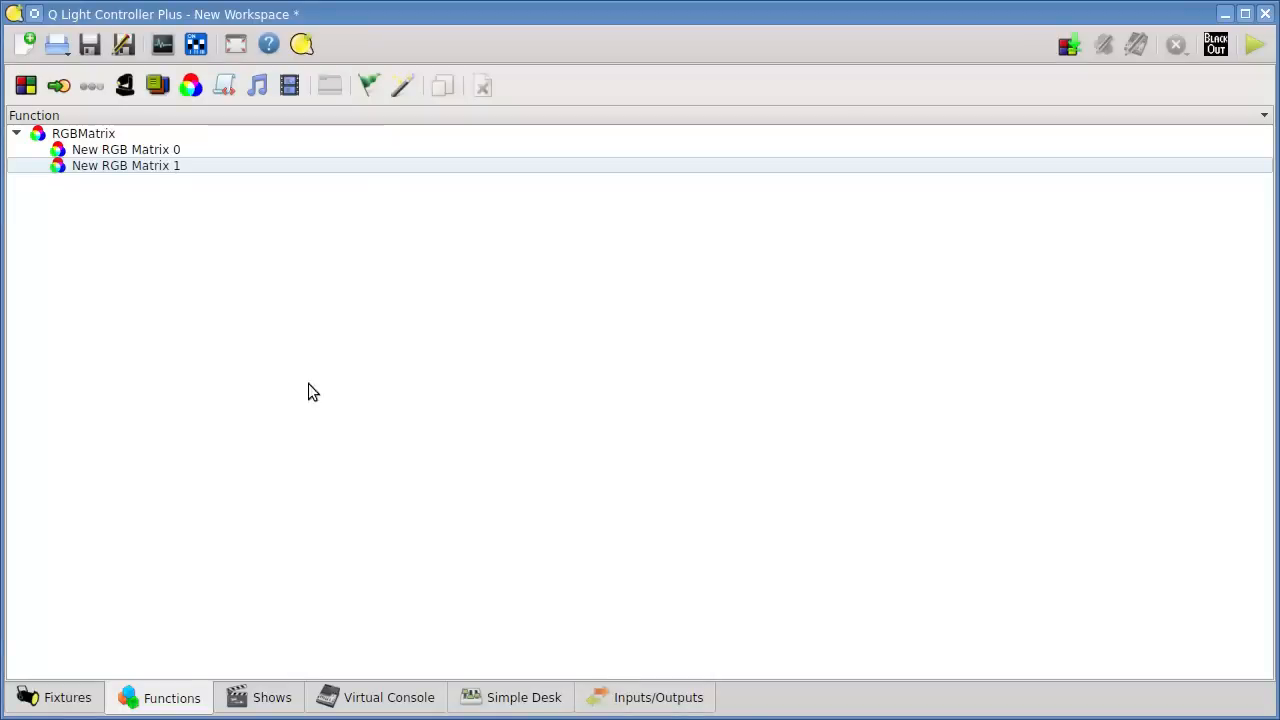
click(78, 695)
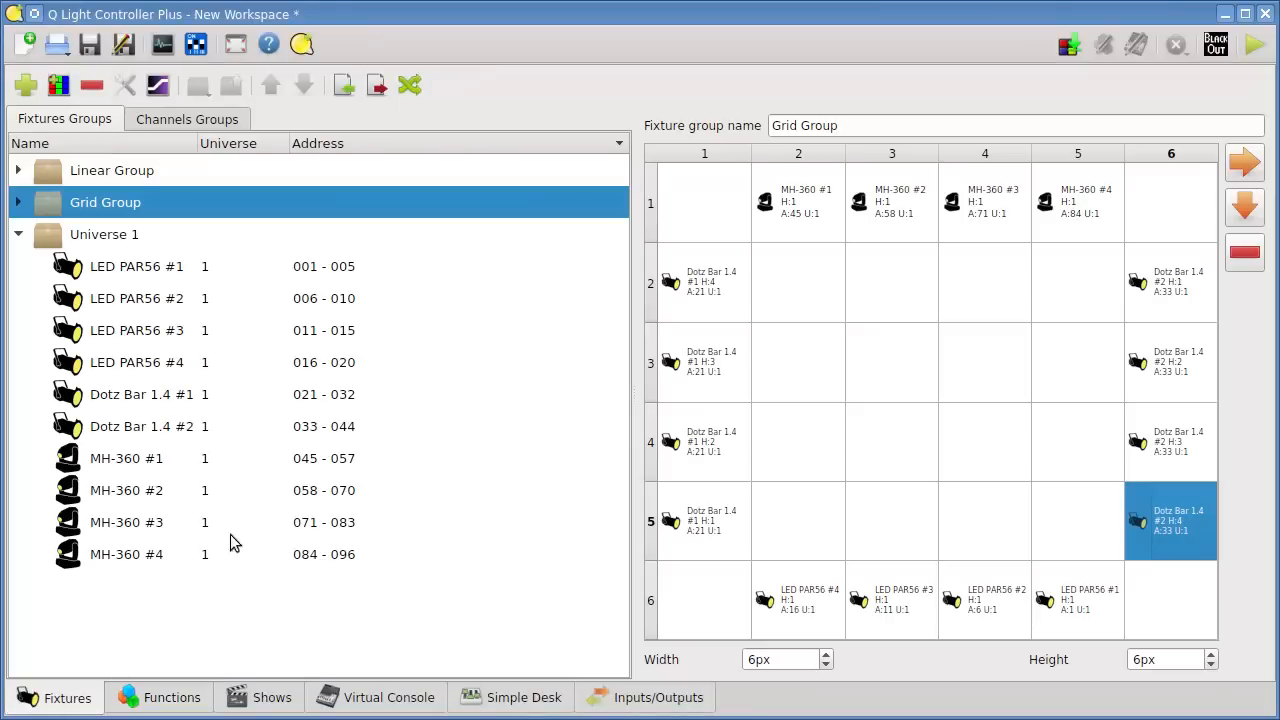
click(312, 605)
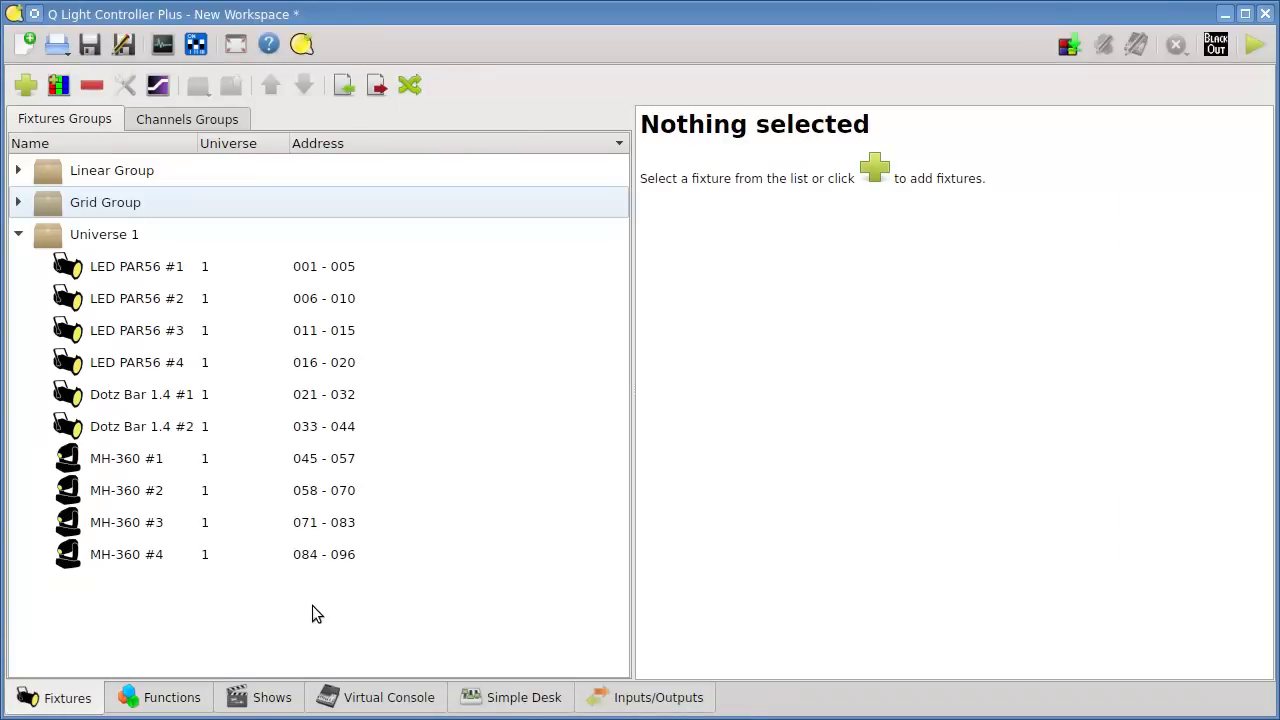
click(18, 236)
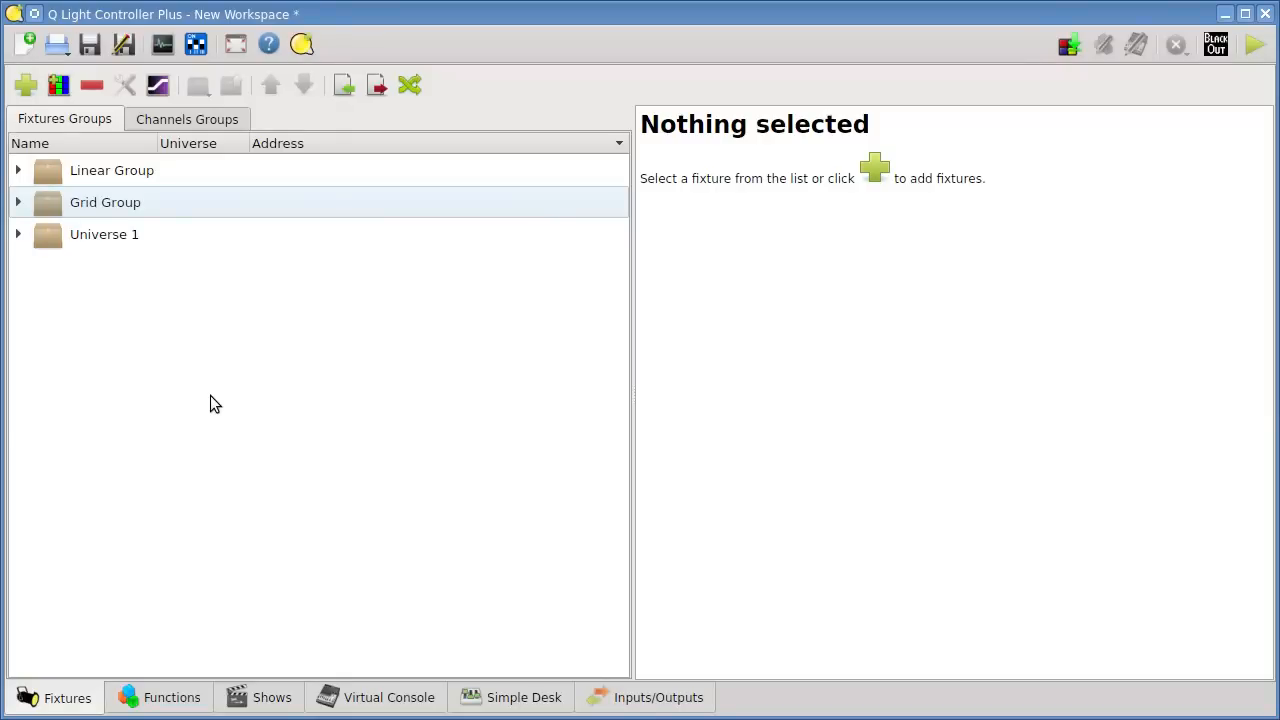
click(58, 86)
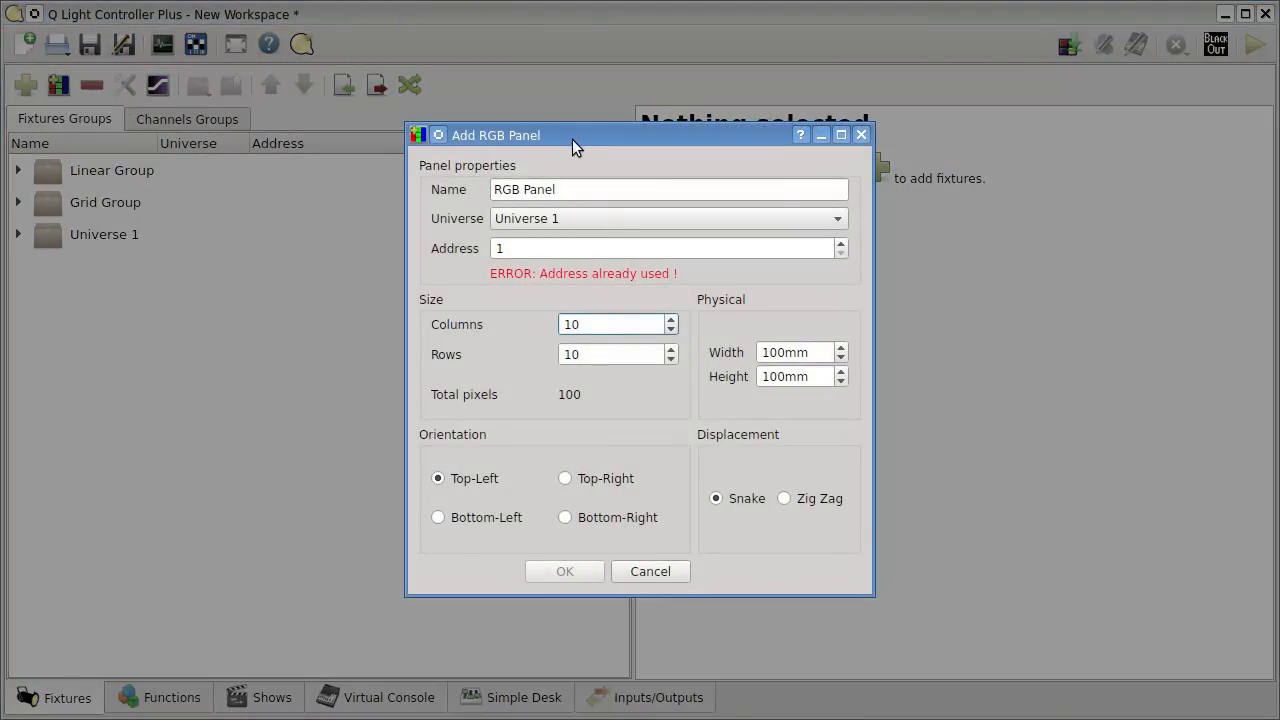
click(572, 223)
click(573, 242)
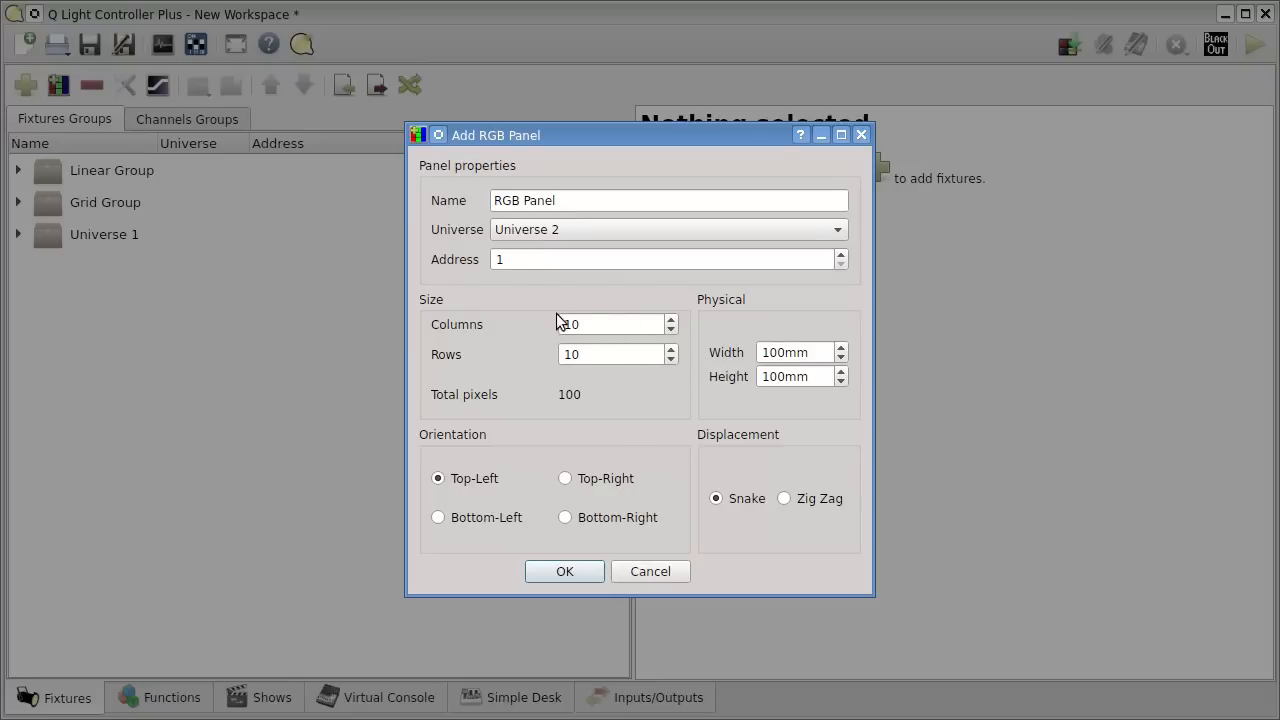
- Set the RGB panel's physical width and height to 1000 mm and create the 10 by 10 panel
click(786, 352)
text(0)
click(786, 376)
text(0)
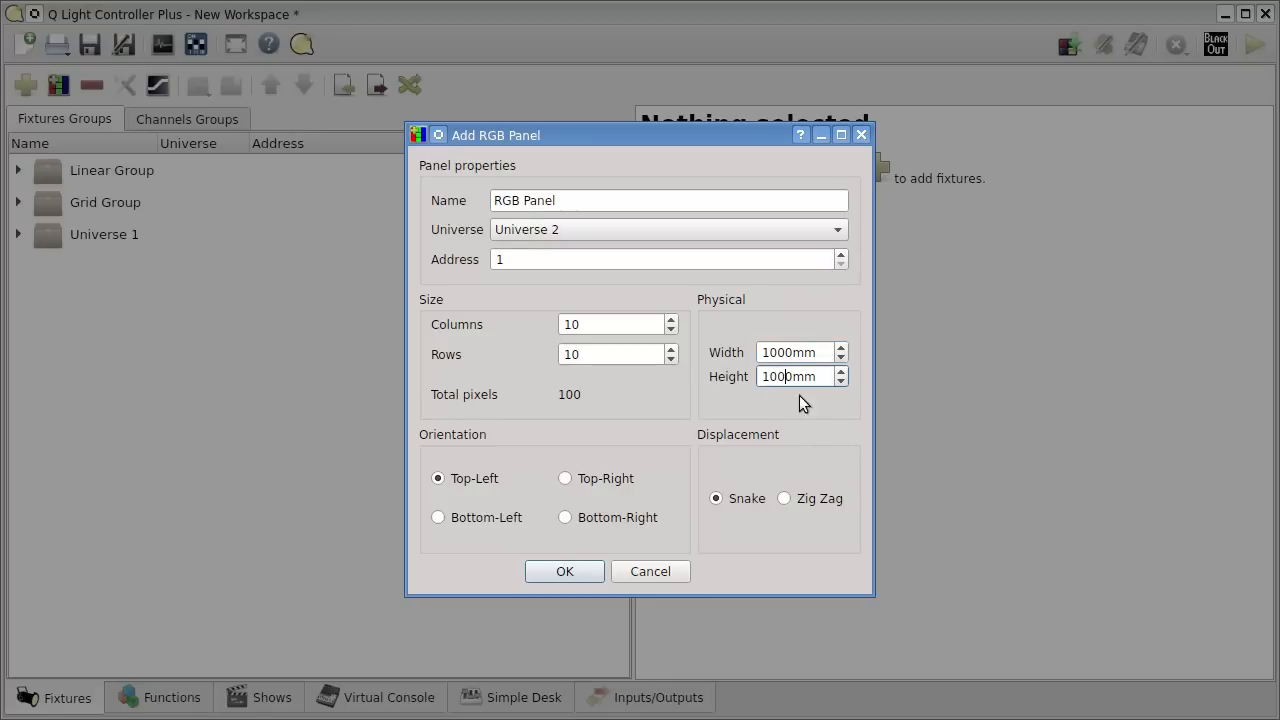
click(825, 352)
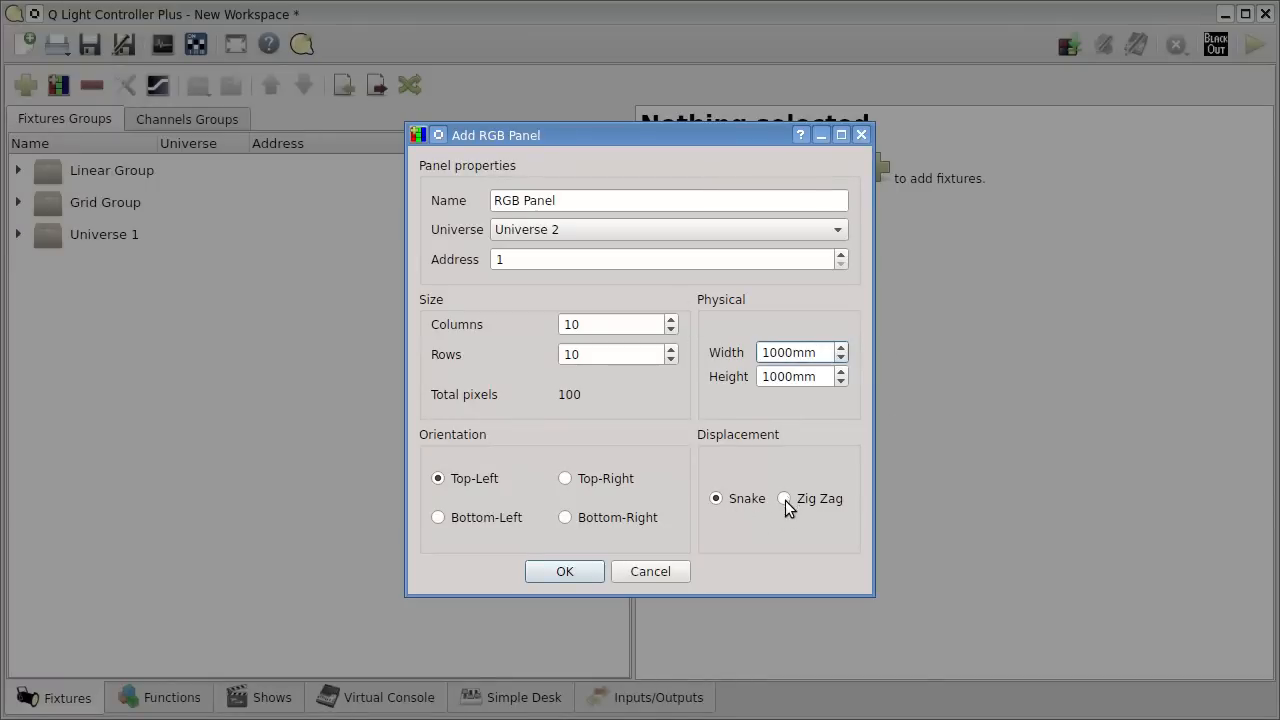
click(565, 571)
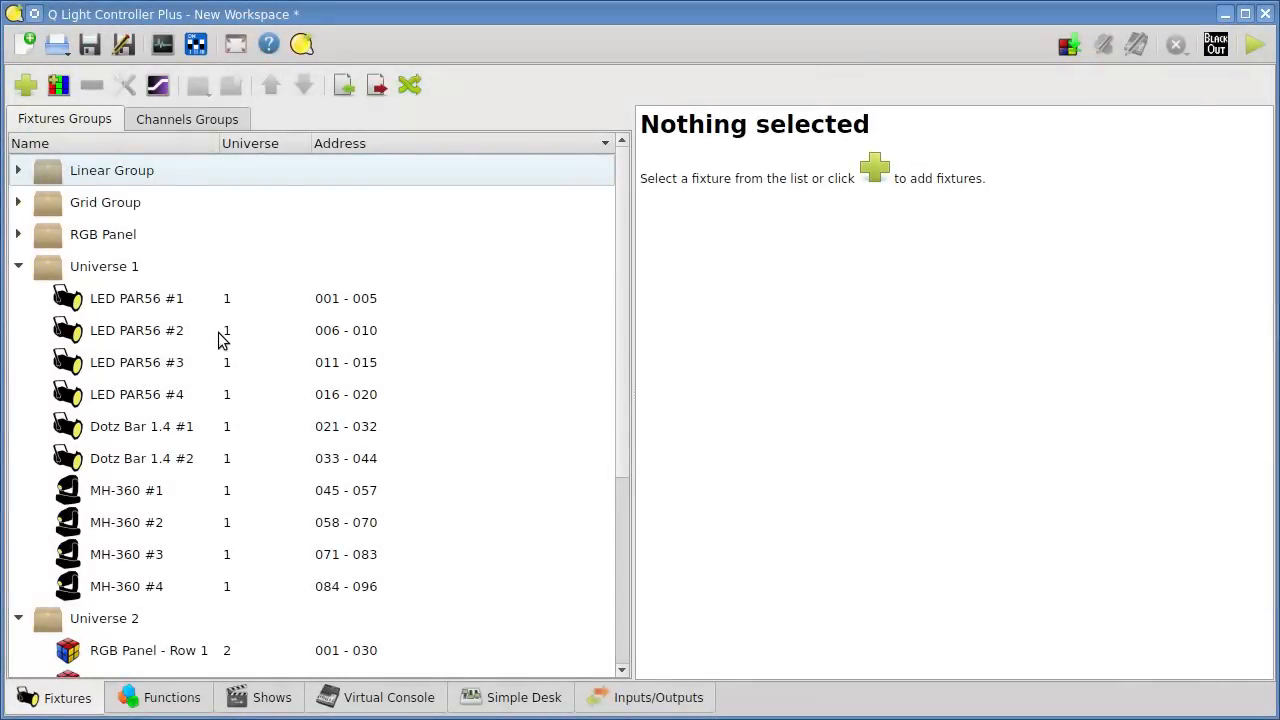
- Collapse Universe 1 and examine how the RGB Panel group's heads are arranged in its grid
click(18, 267)
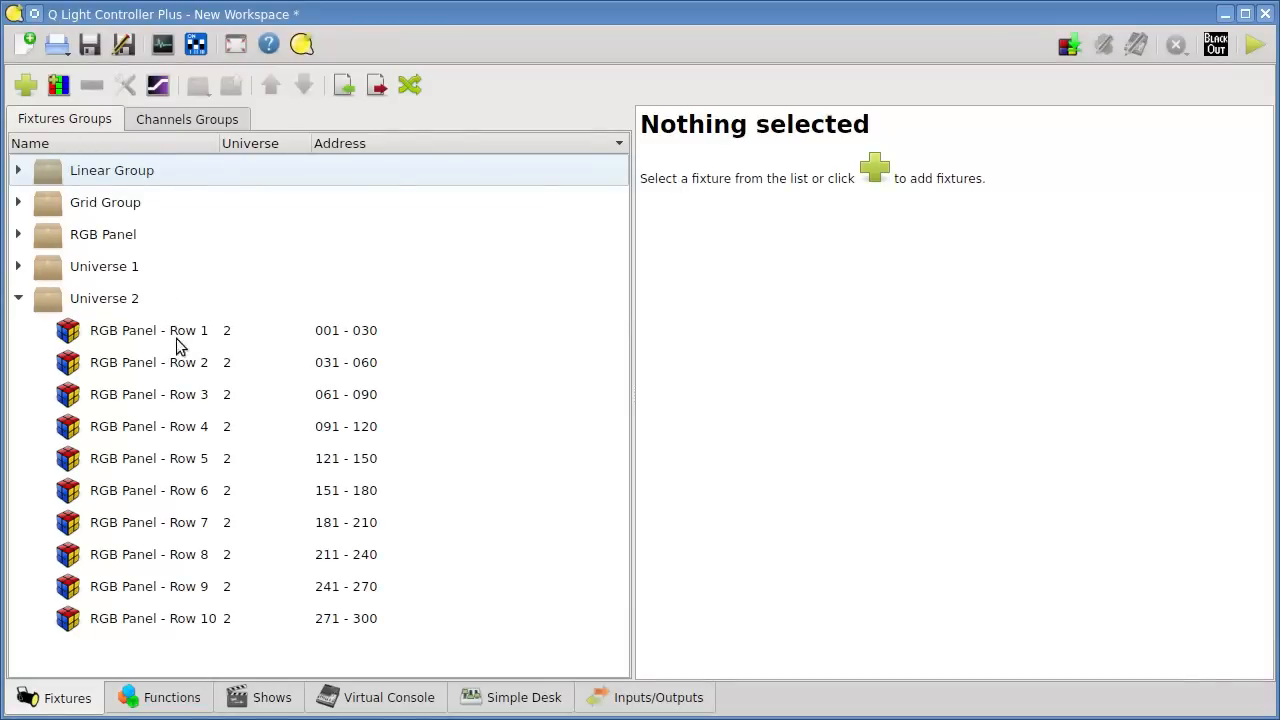
click(125, 240)
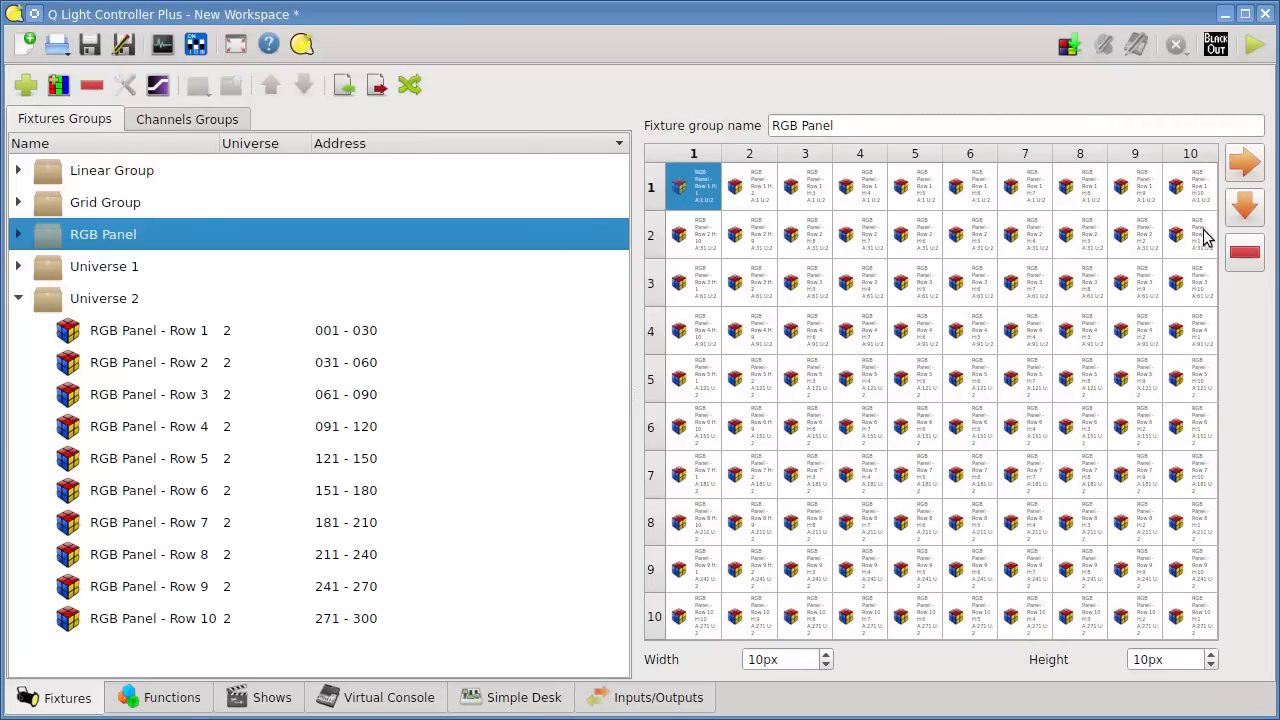
drag(633, 206, 547, 206)
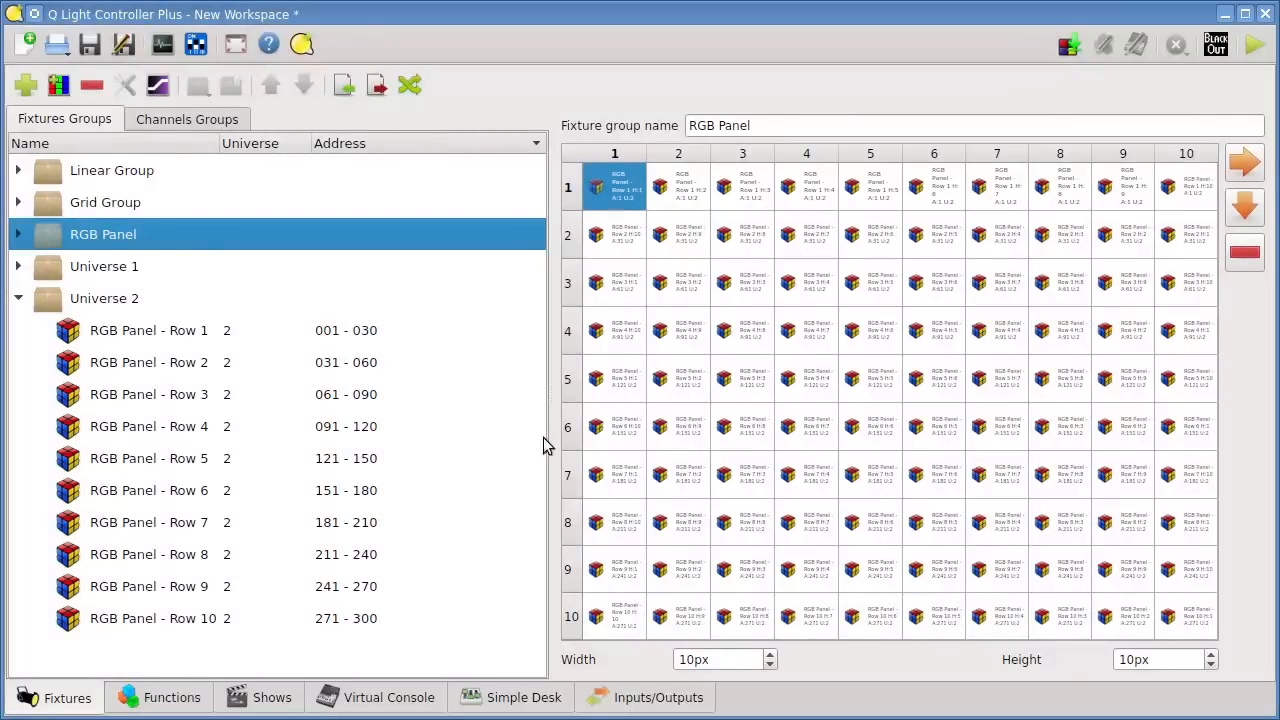
drag(550, 354, 679, 354)
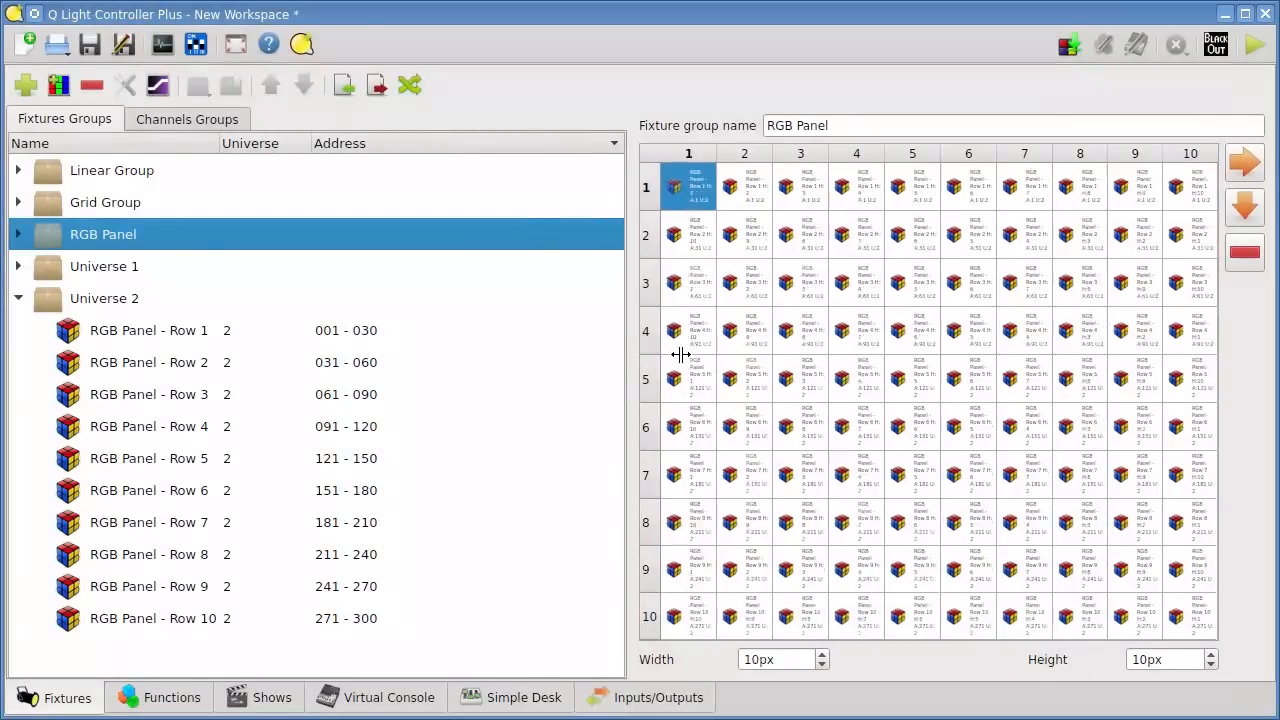
click(295, 655)
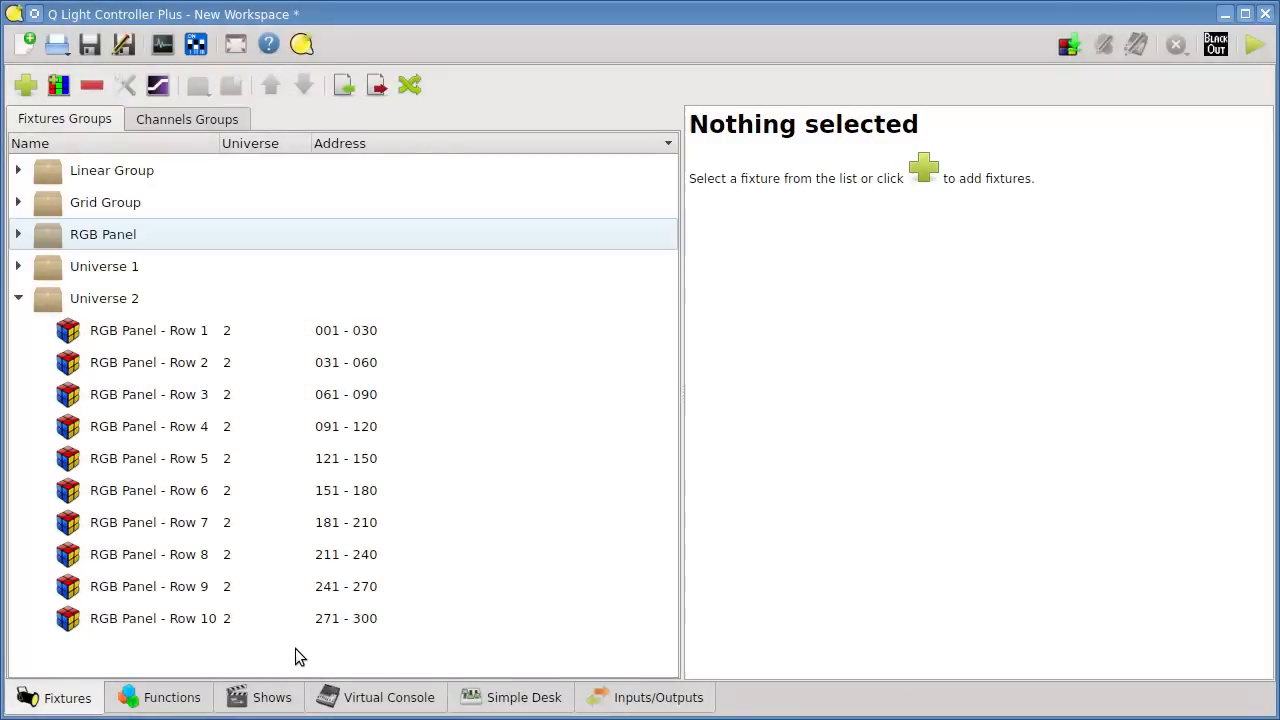
- Show the fixture monitor over the functions view and add RGB Panel rows 1 through 9 to its 2D layout
click(200, 697)
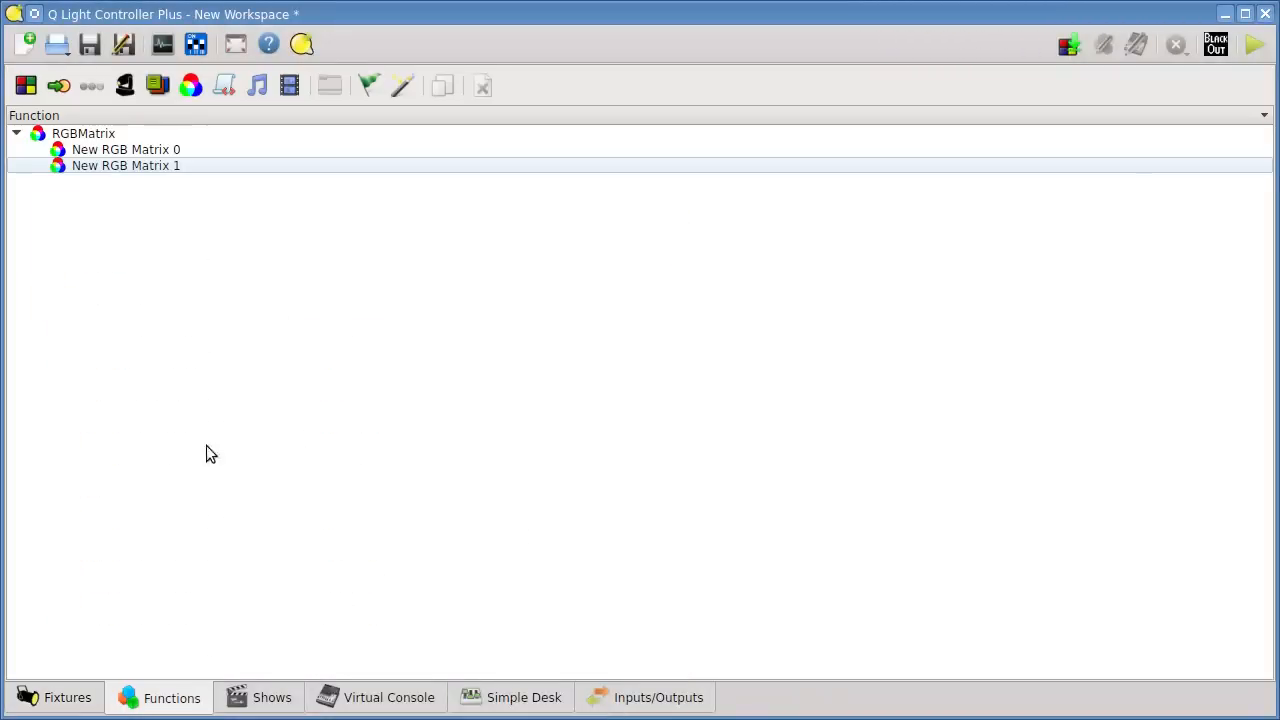
click(163, 45)
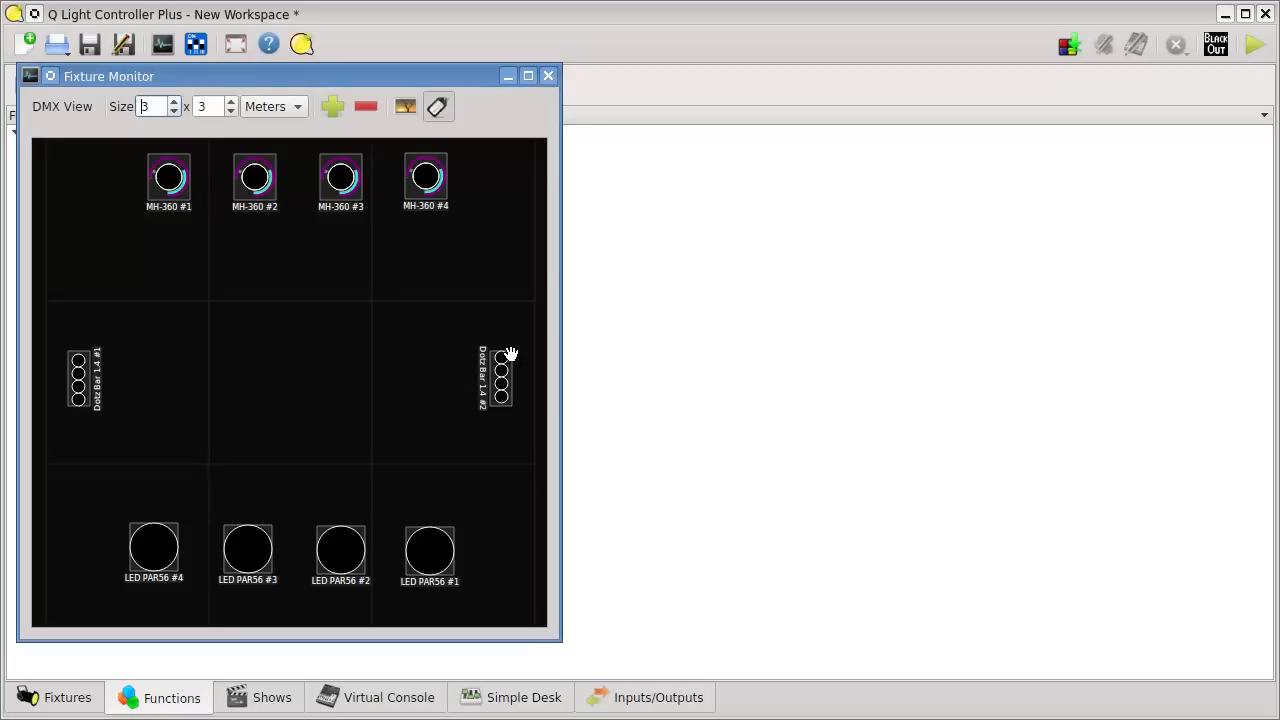
drag(291, 81, 418, 75)
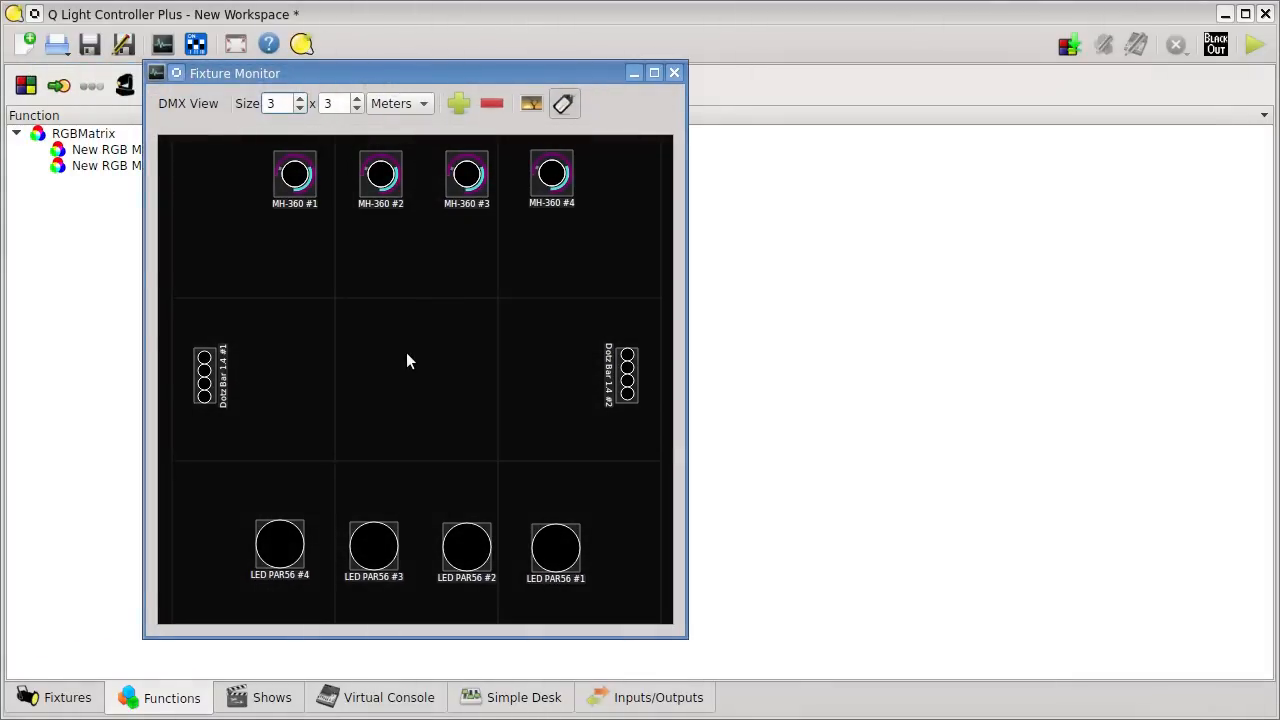
click(460, 105)
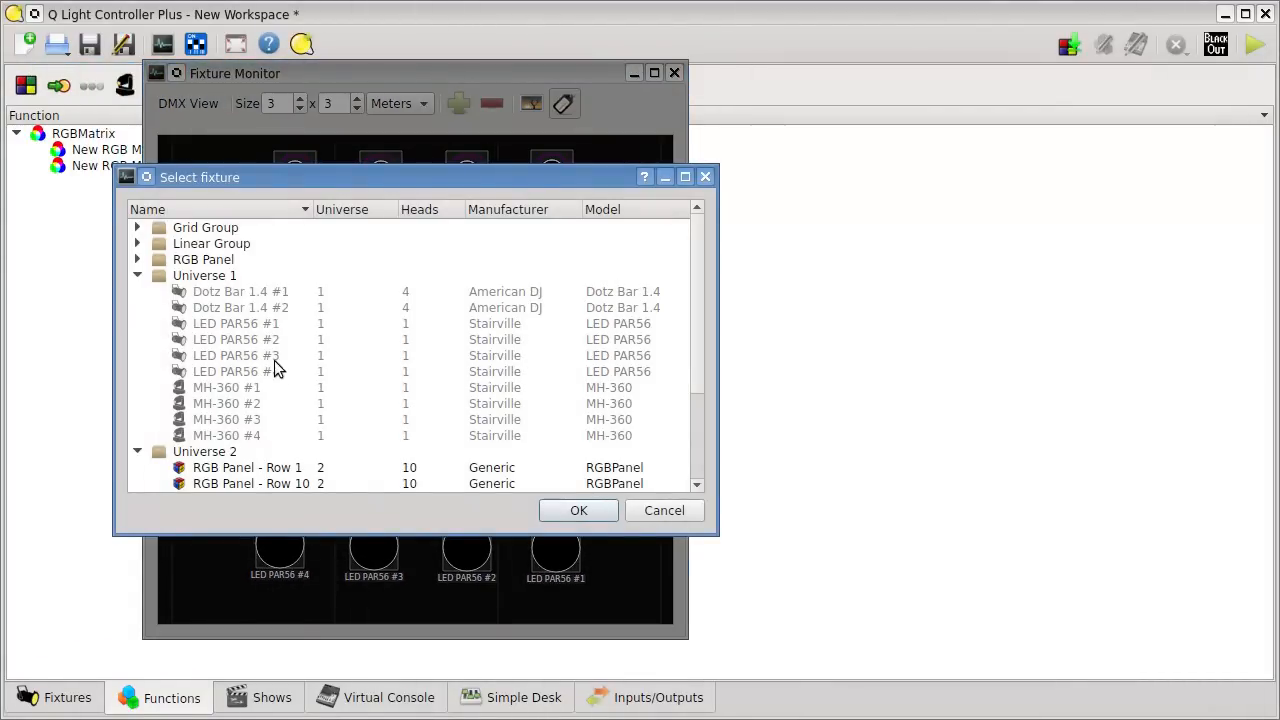
scroll(258, 355, down, 3)
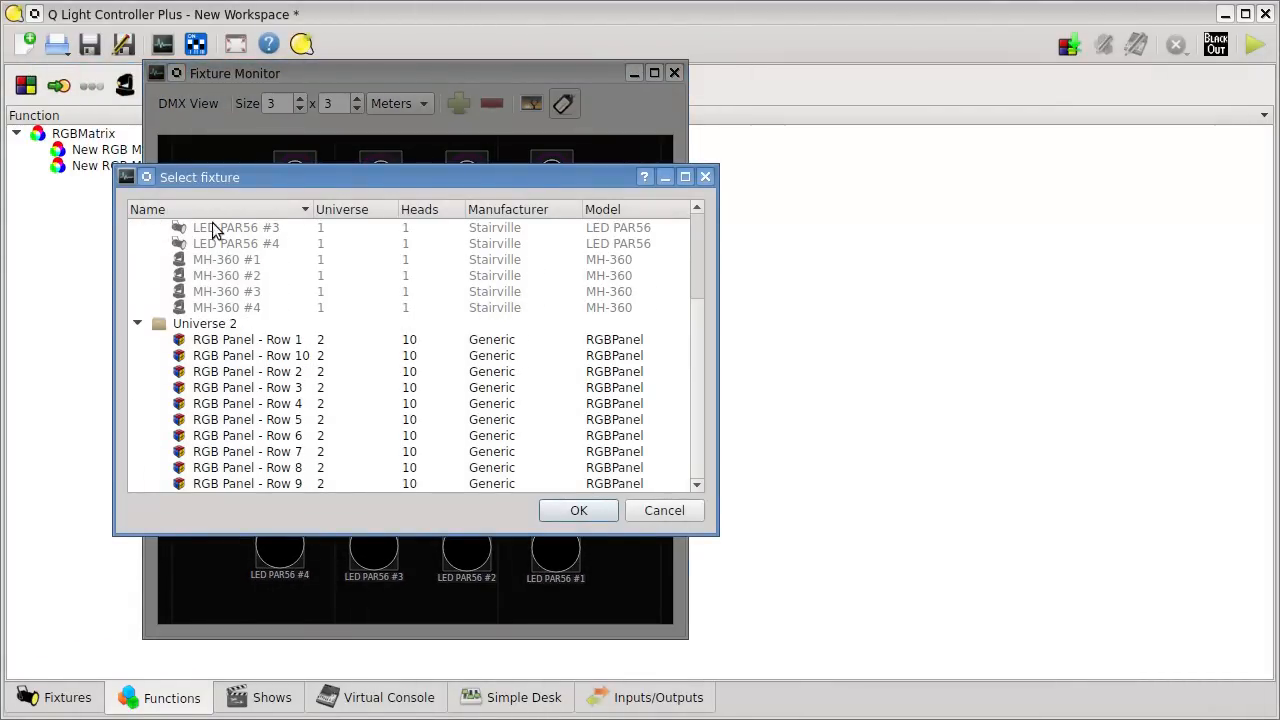
click(298, 343)
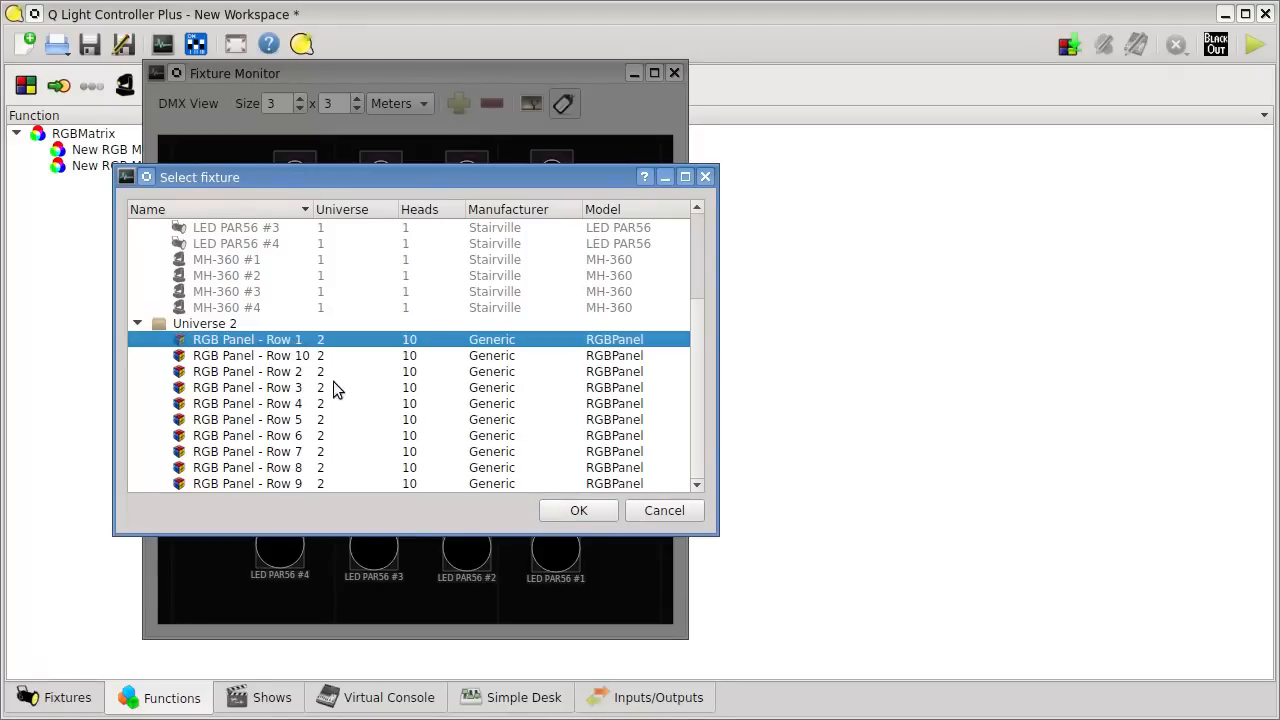
ctrl+click(298, 373)
shift+click(300, 483)
click(610, 510)
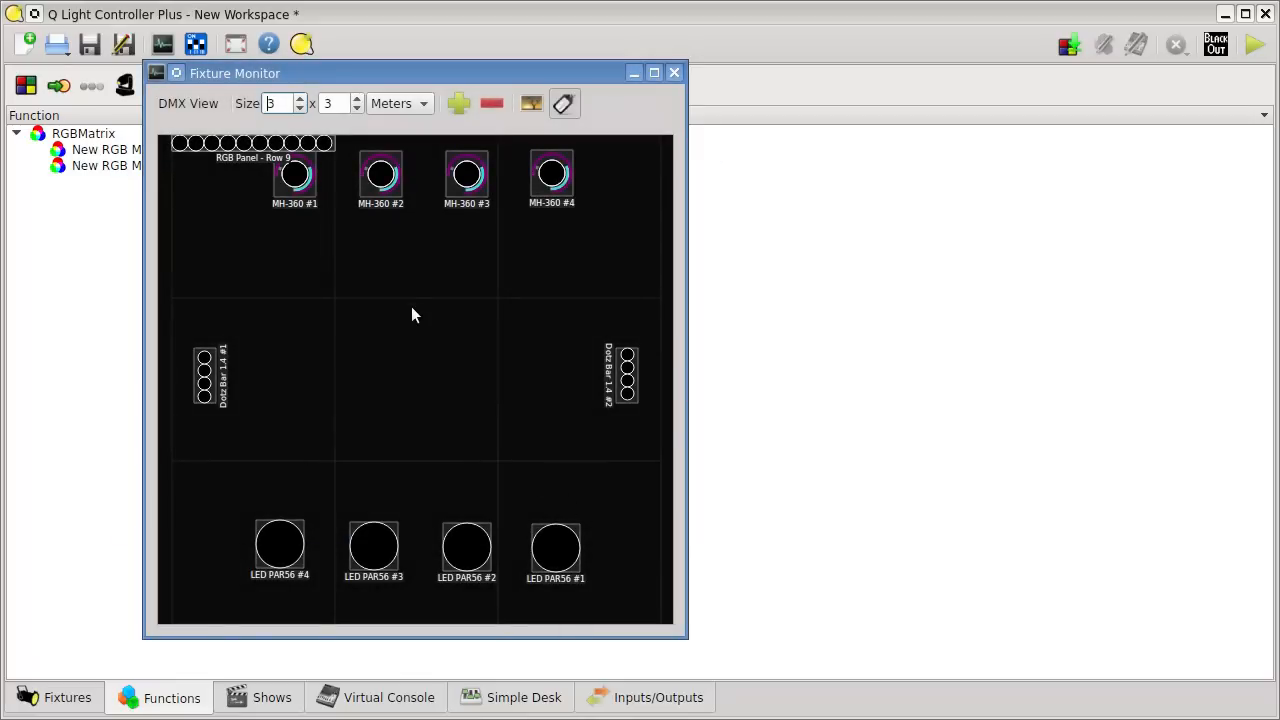
- Stack RGB Panel rows 1 to 9 in order at the centre of the stage, with row 9 lowest, widening the monitor window
drag(293, 152, 457, 443)
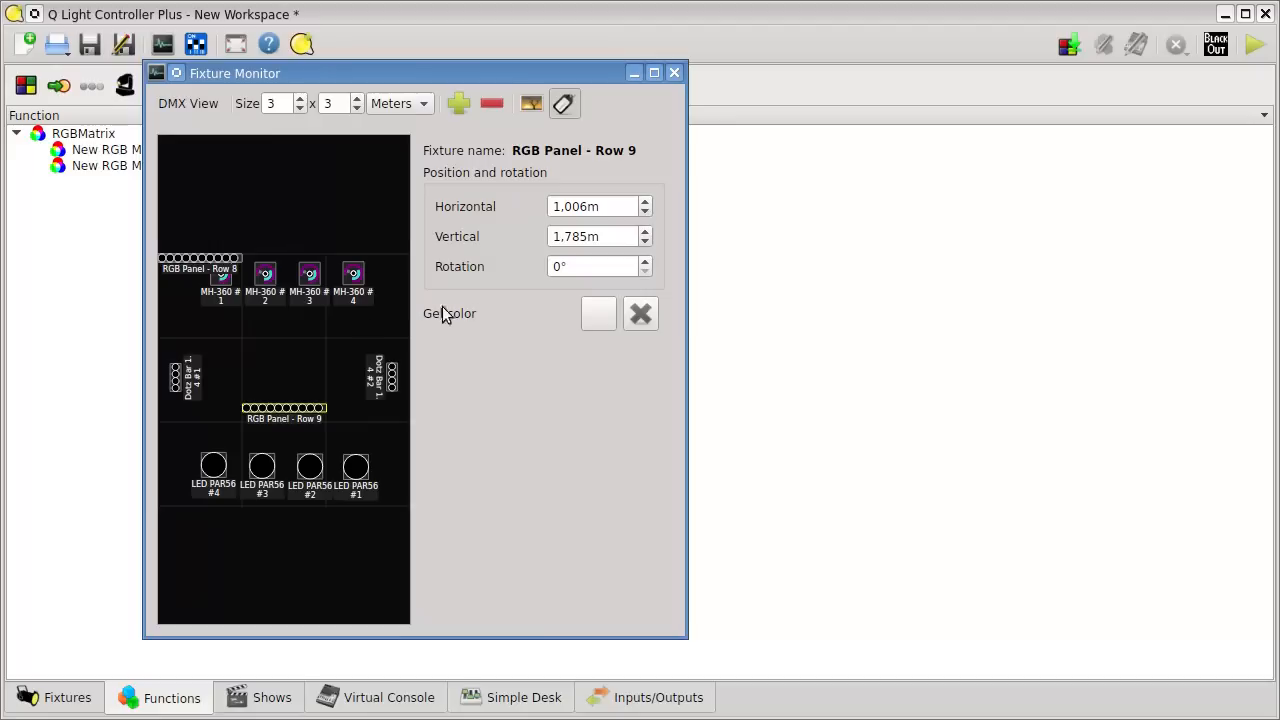
drag(687, 278, 1122, 275)
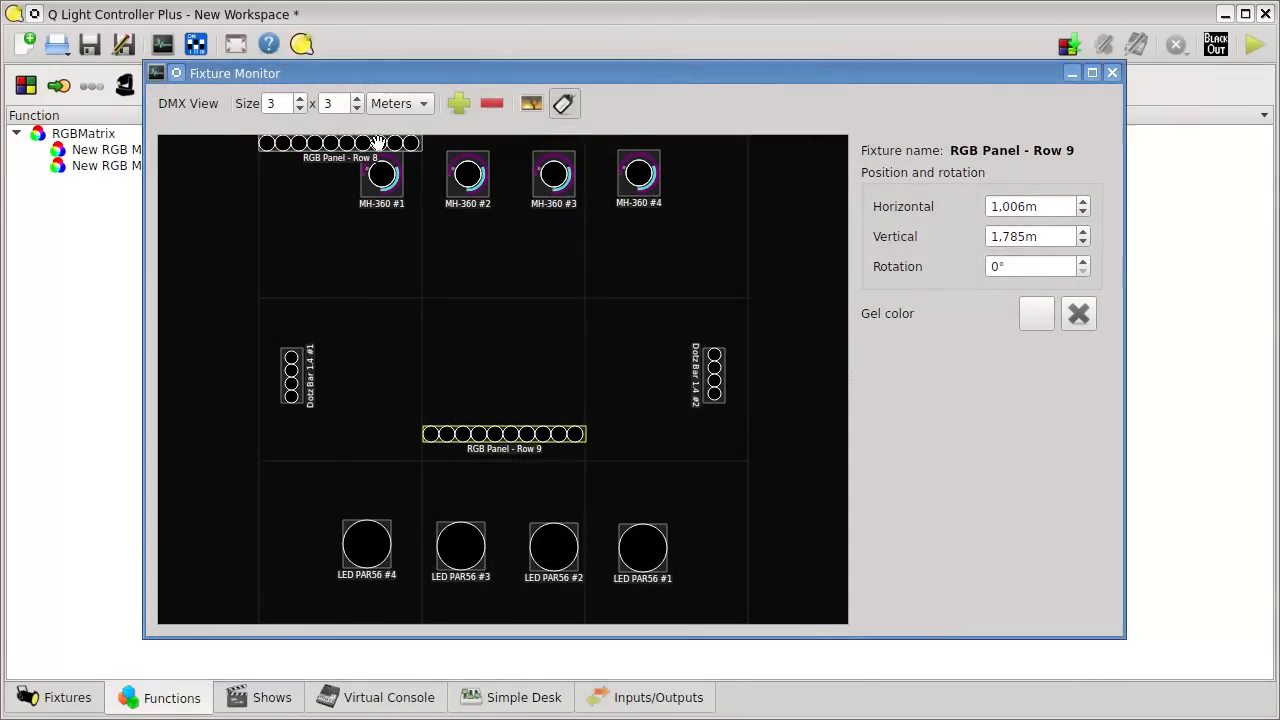
drag(379, 143, 523, 394)
drag(366, 145, 549, 378)
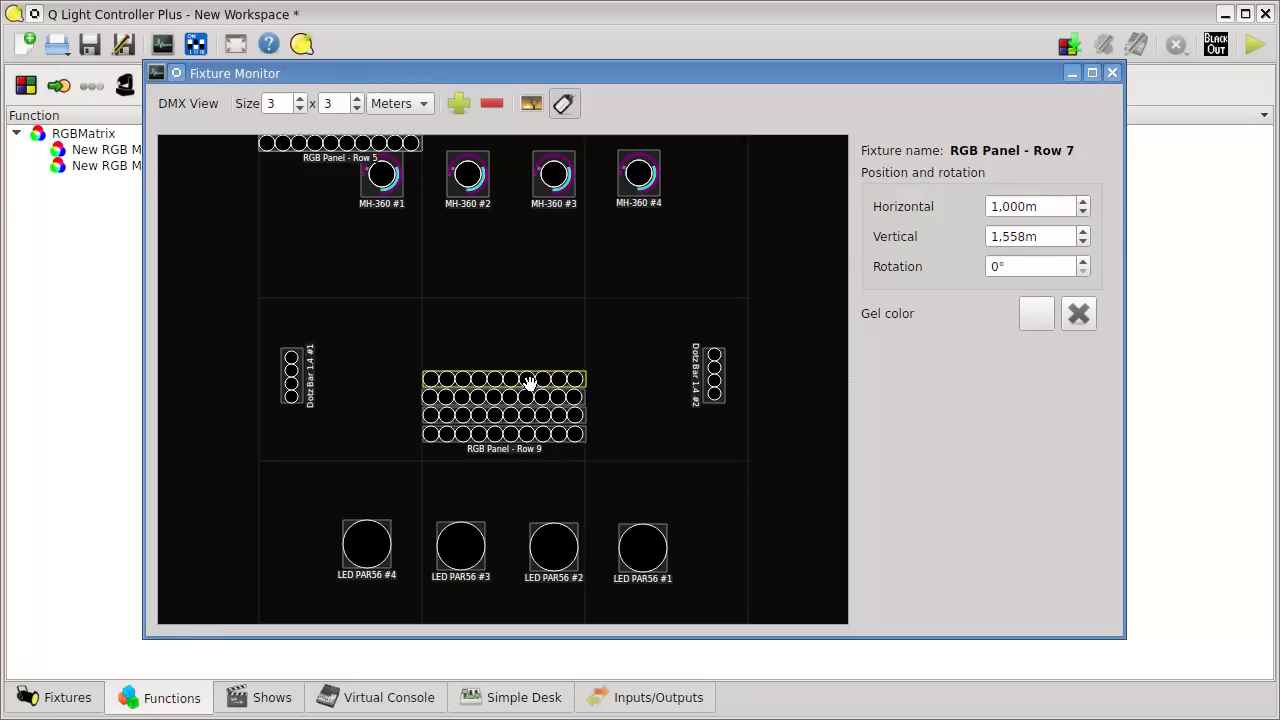
drag(383, 150, 545, 372)
drag(364, 150, 523, 345)
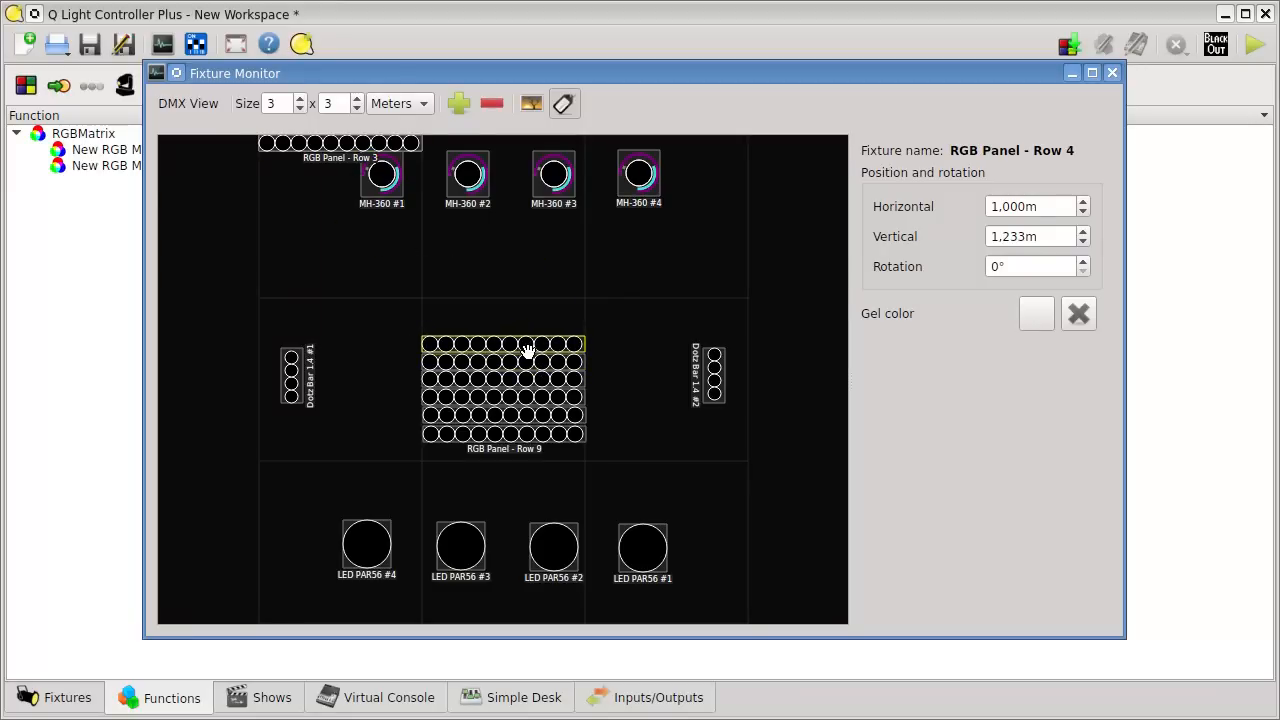
drag(375, 145, 537, 329)
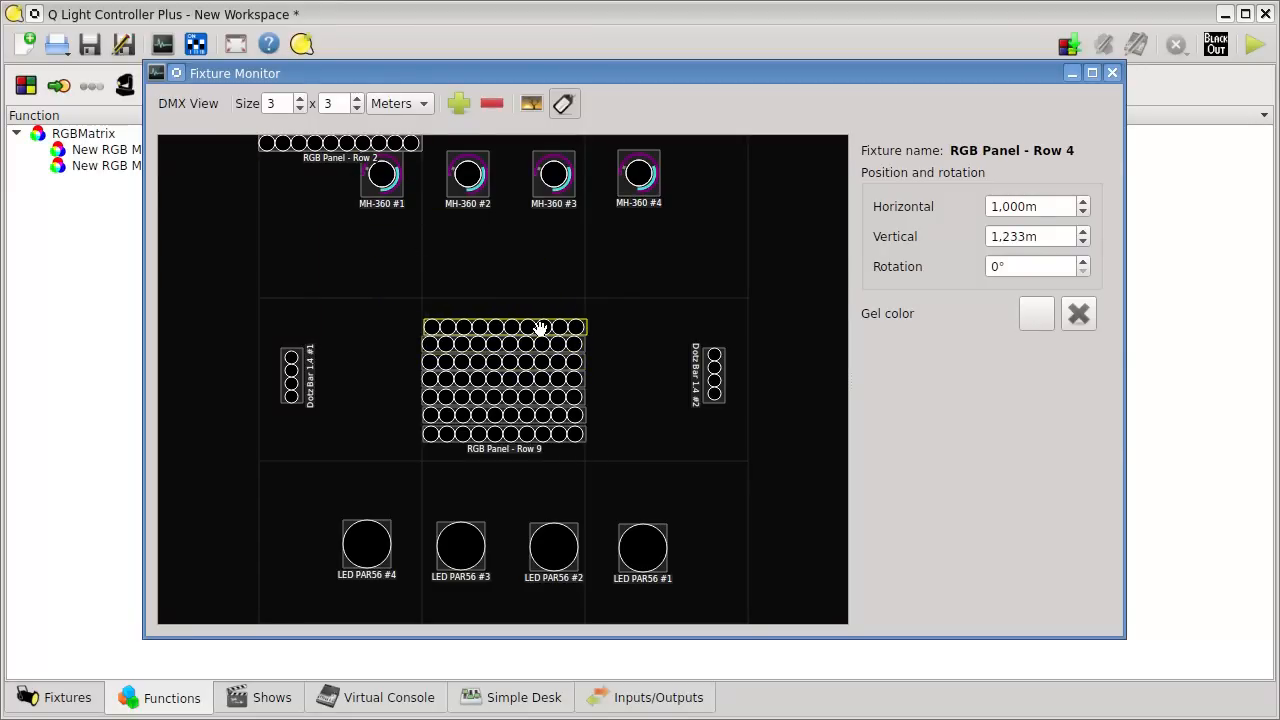
drag(381, 152, 541, 311)
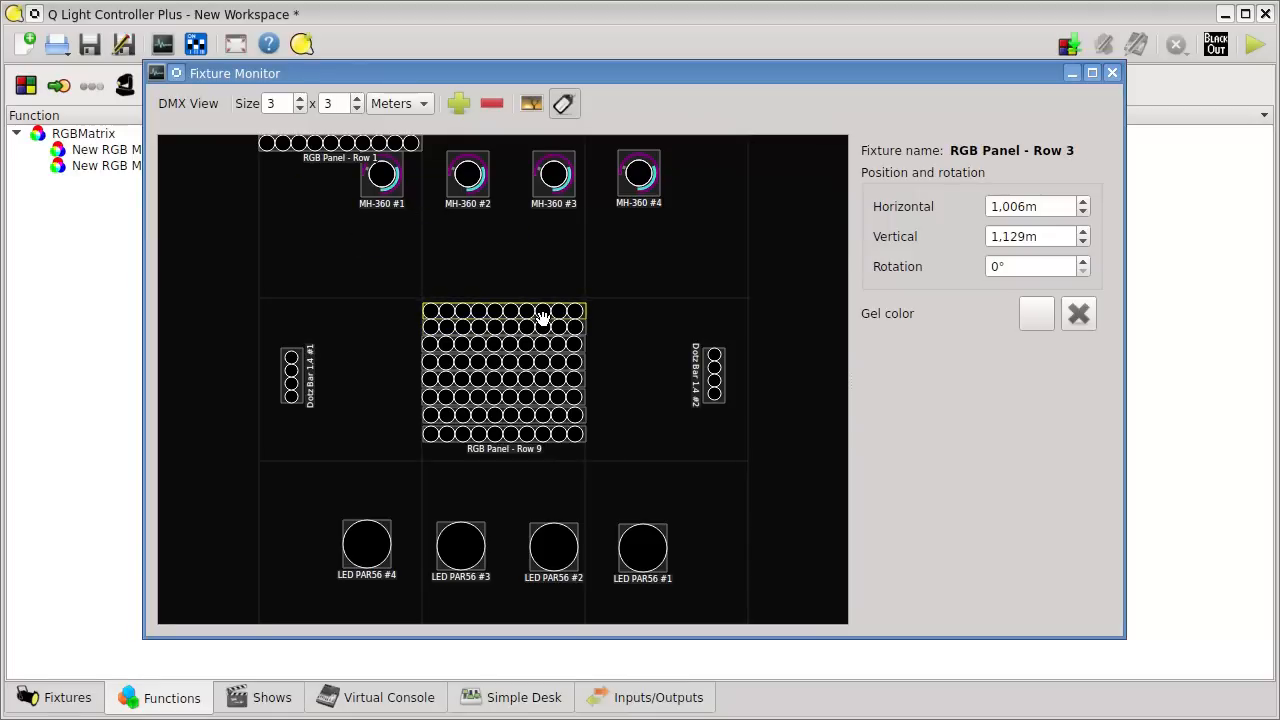
drag(380, 147, 541, 293)
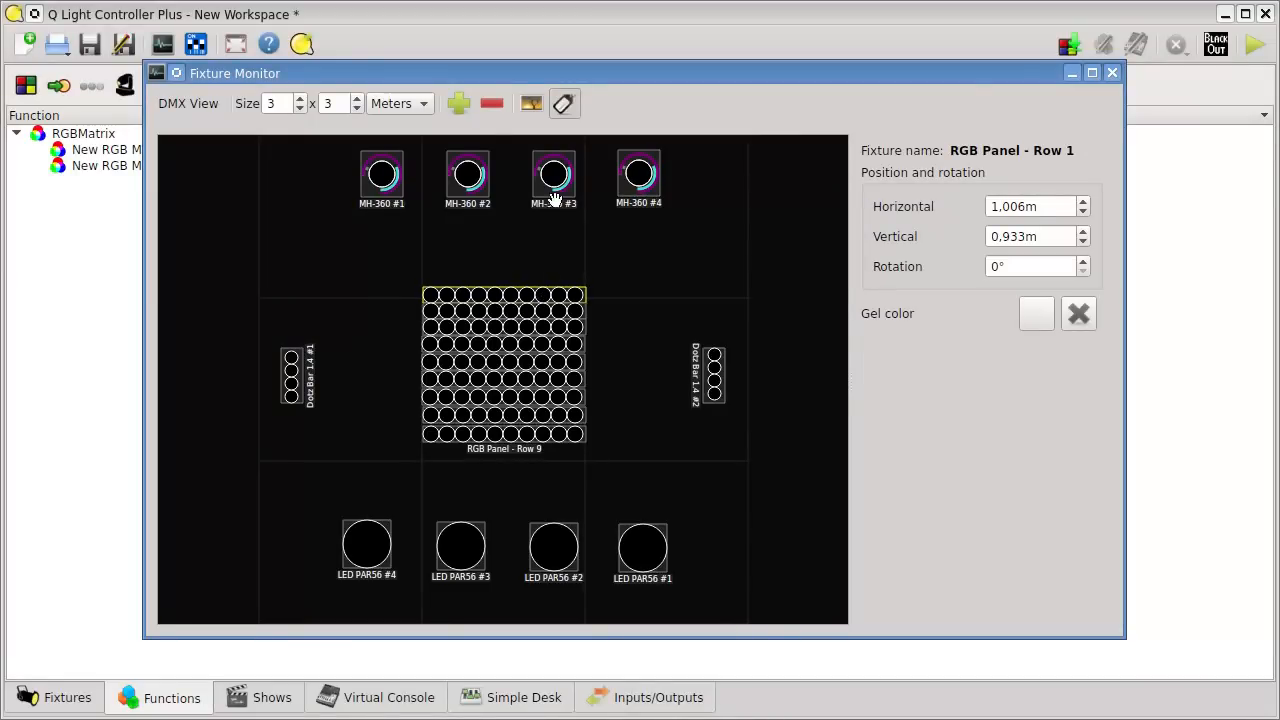
- Add RGB Panel - Row 10 to the monitor and place it directly beneath Row 9
click(462, 105)
click(530, 483)
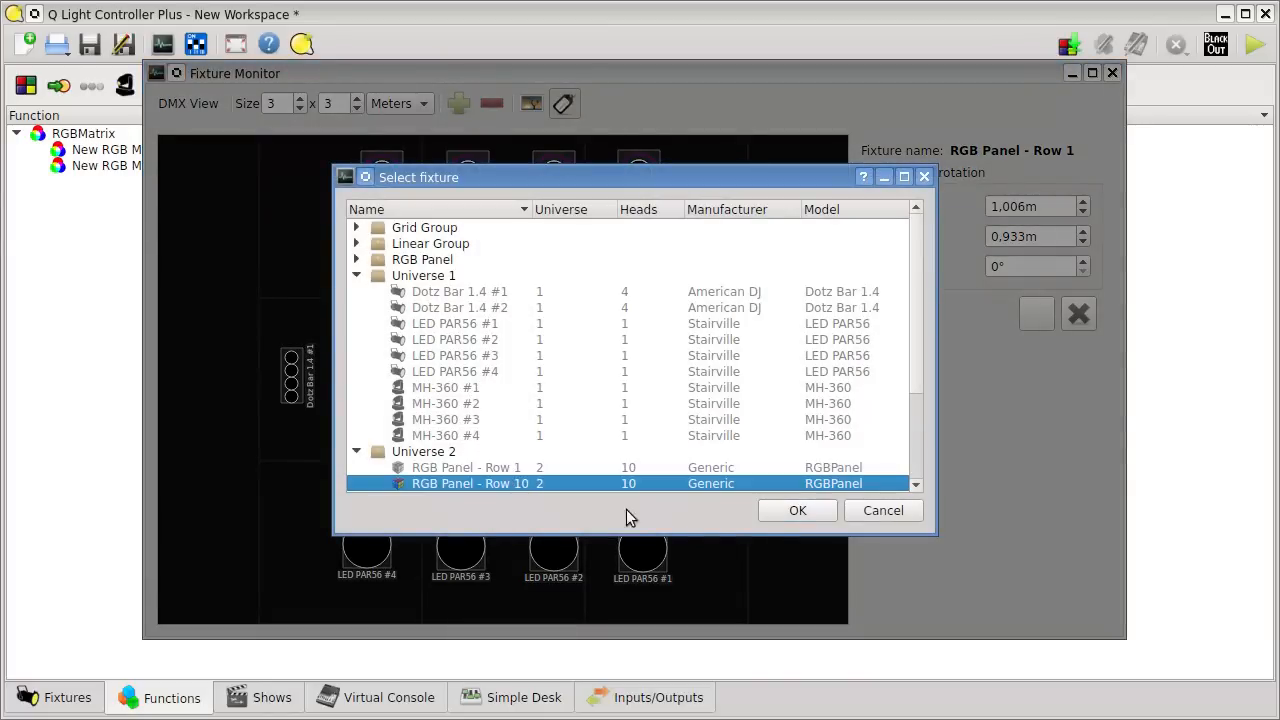
click(792, 511)
drag(360, 157, 520, 460)
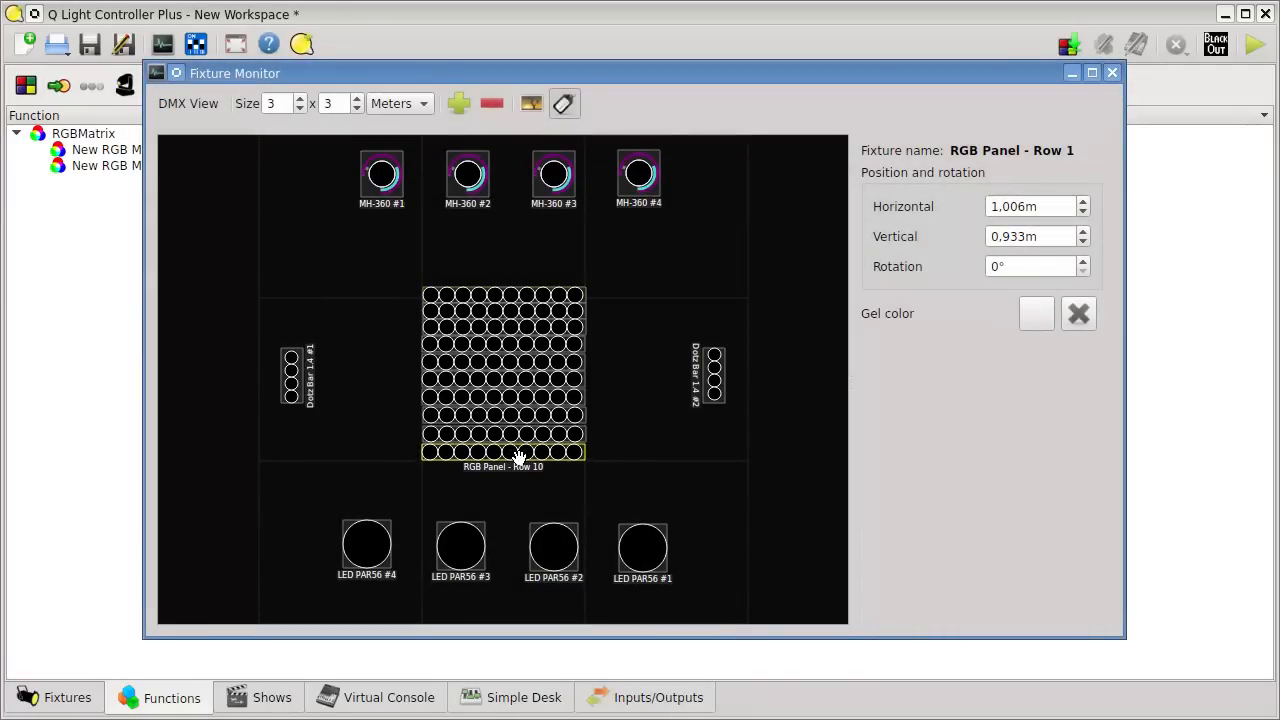
- Rotate the even-numbered RGB Panel rows 2, 4, 6, 8 and 10 by 180° in the monitor
click(629, 315)
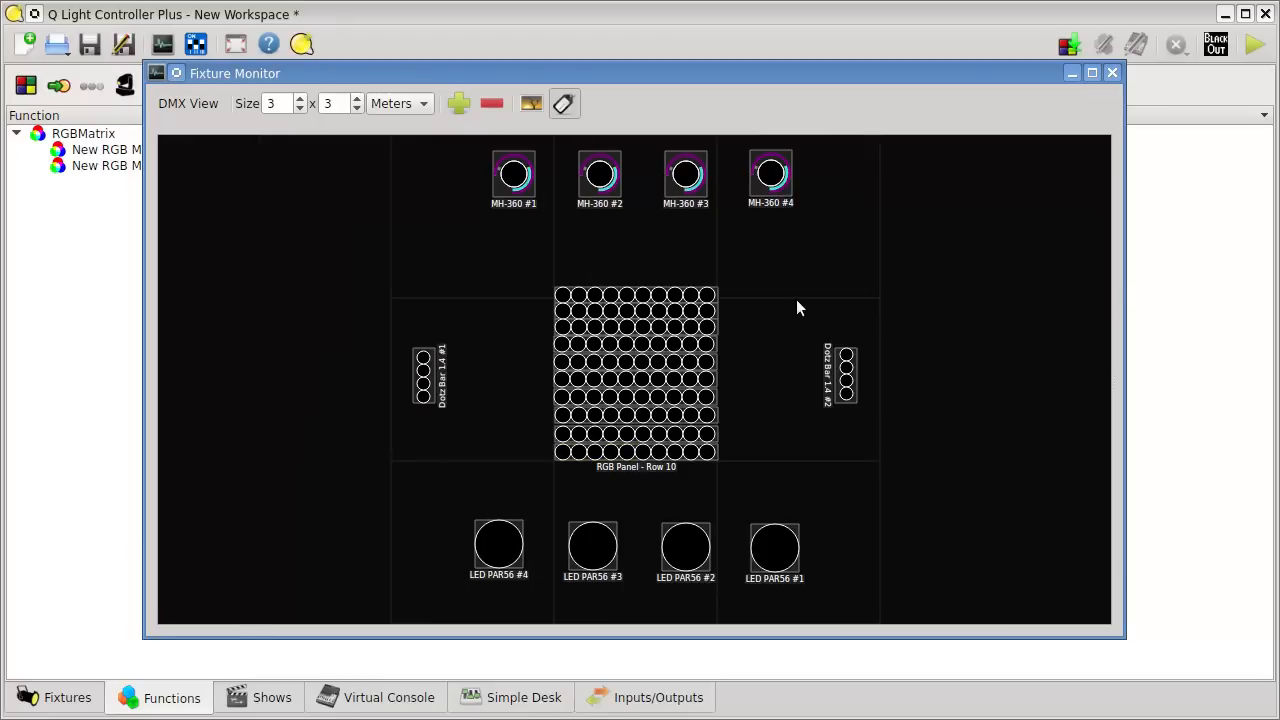
click(714, 310)
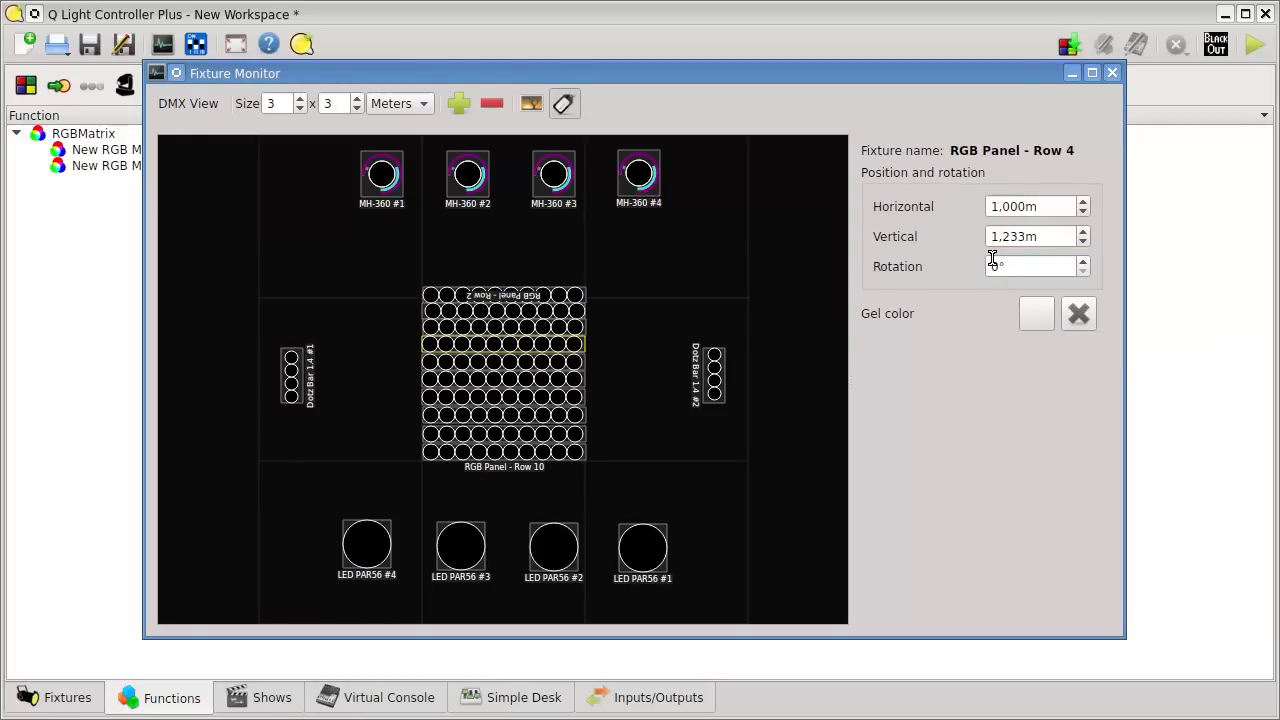
text(8)
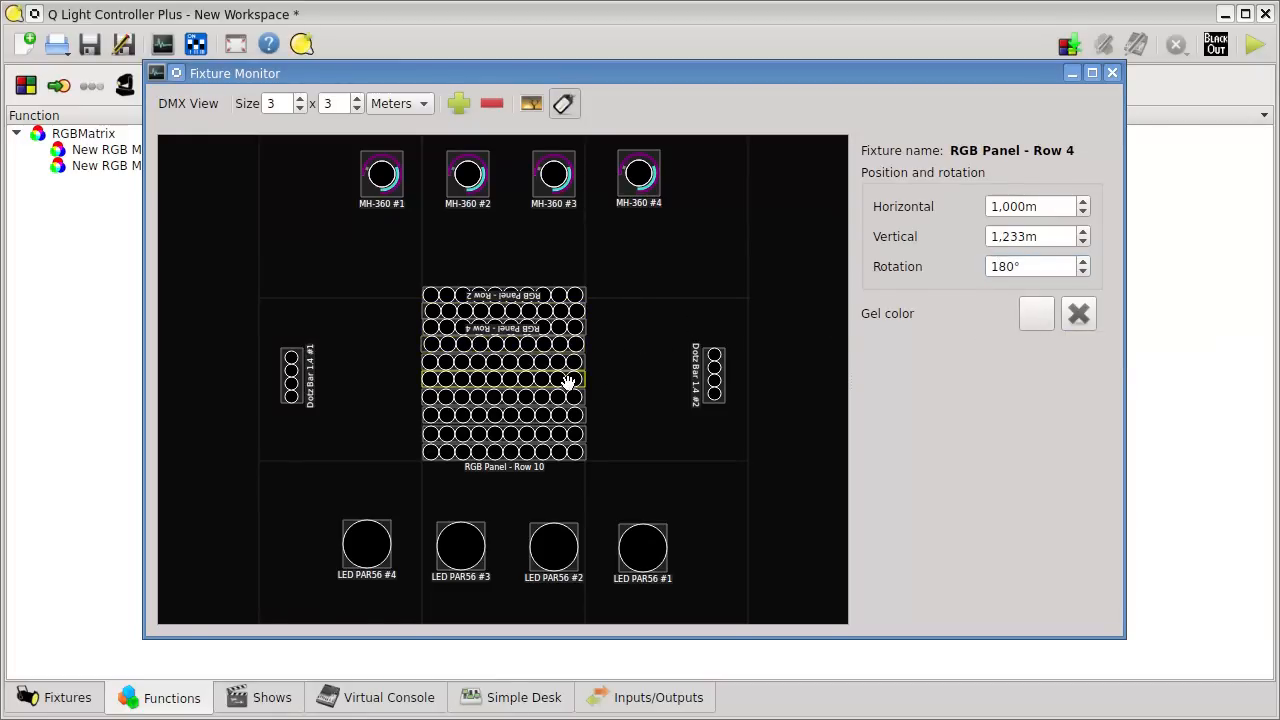
text(18)
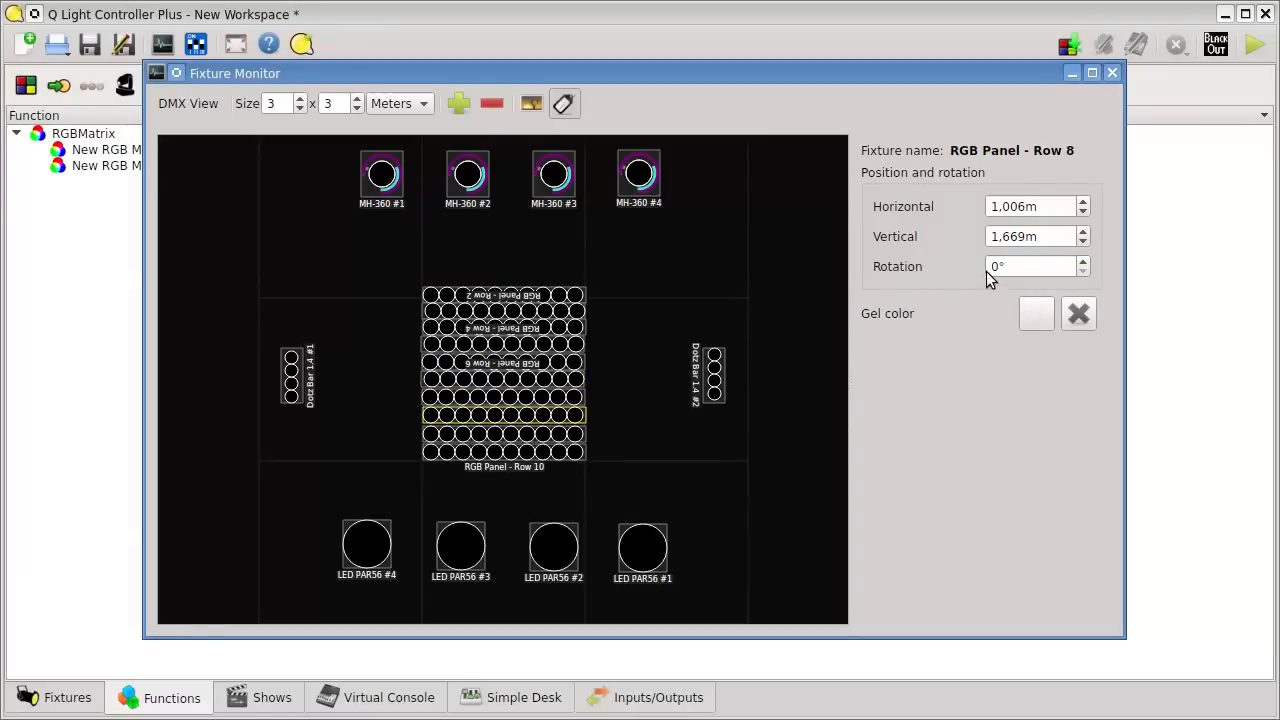
text(18)
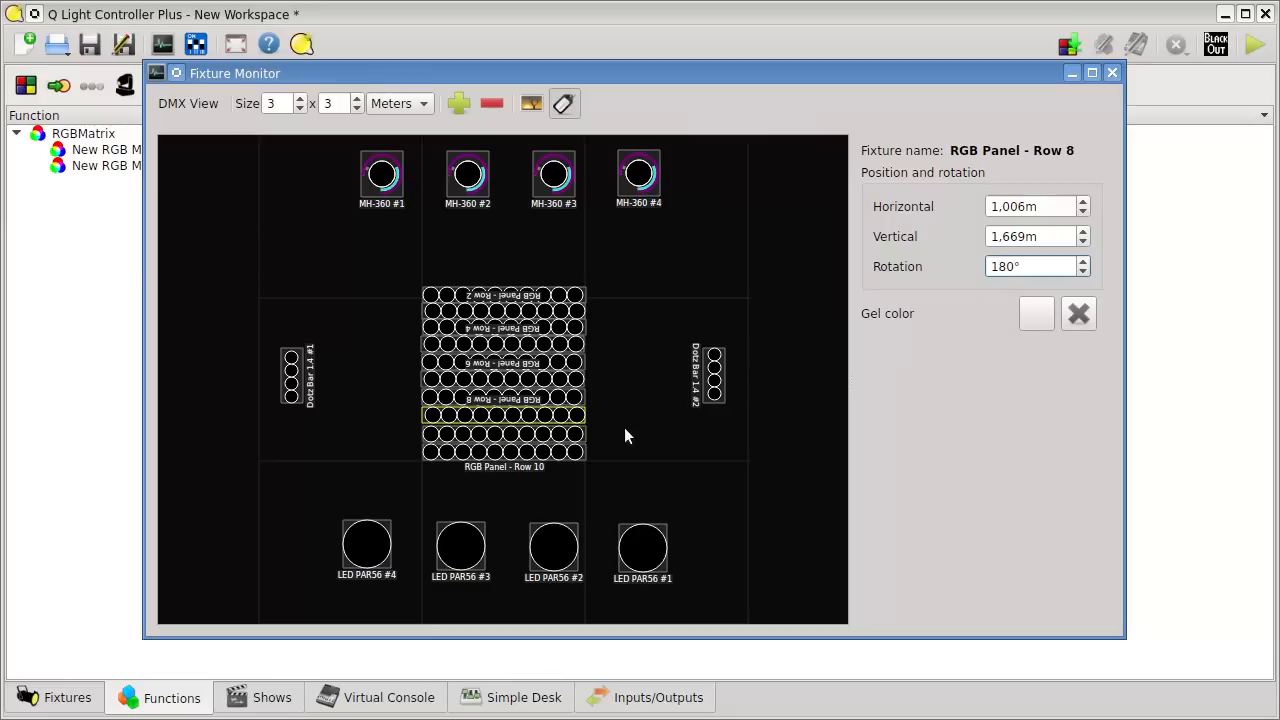
text(18)
- Hide the fixture labels in the monitor, then narrow its window and close it
click(564, 104)
click(564, 104)
drag(1125, 197, 681, 202)
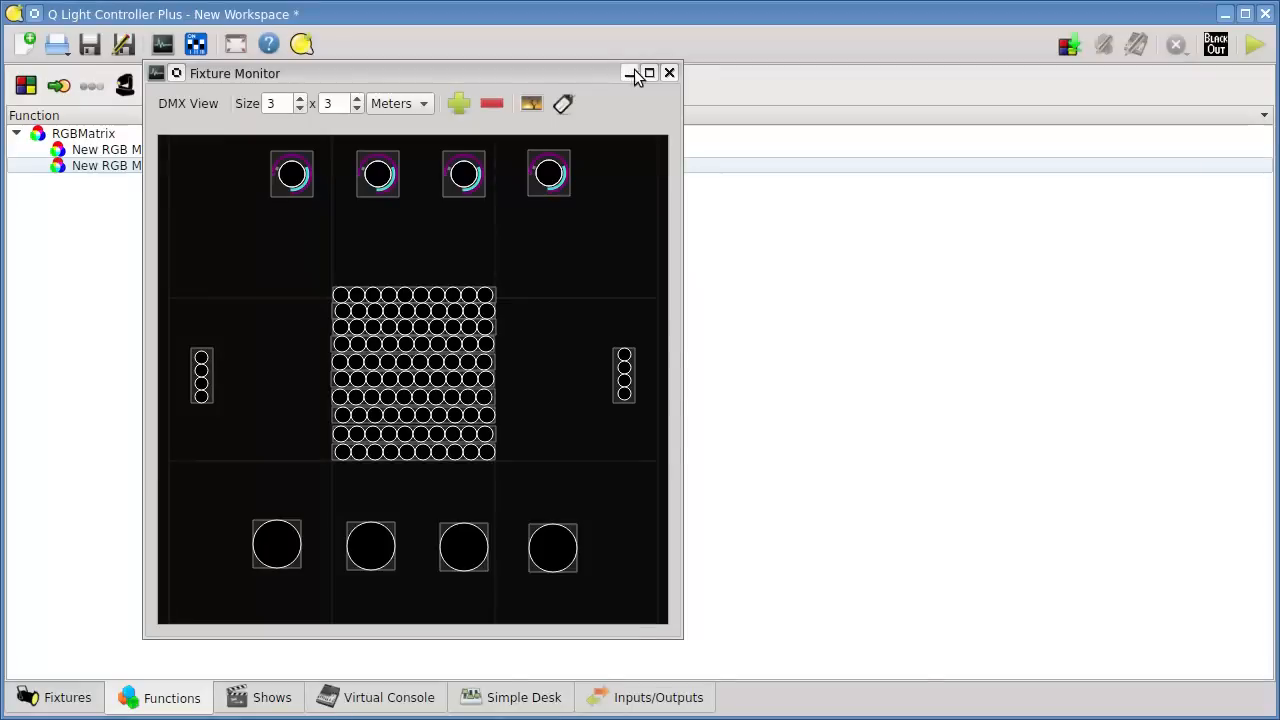
click(669, 74)
- Create a new RGB matrix and assign the RGB Panel fixture group to it
click(194, 90)
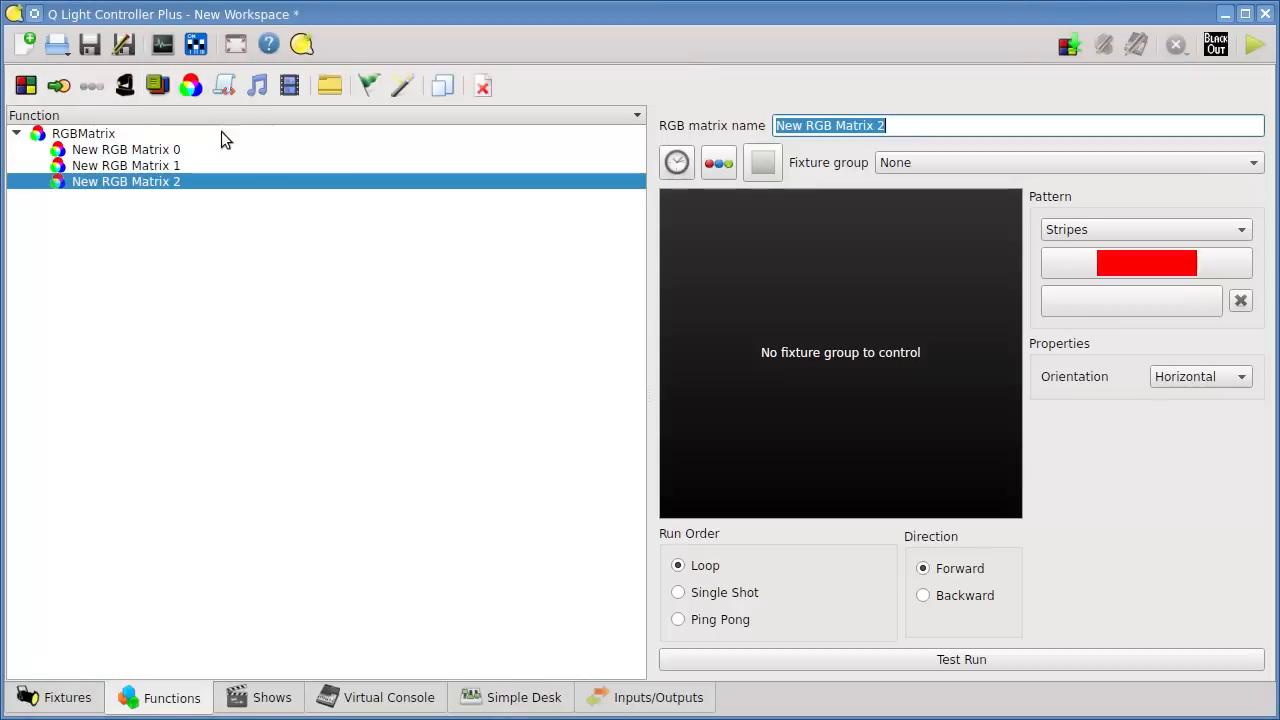
click(948, 165)
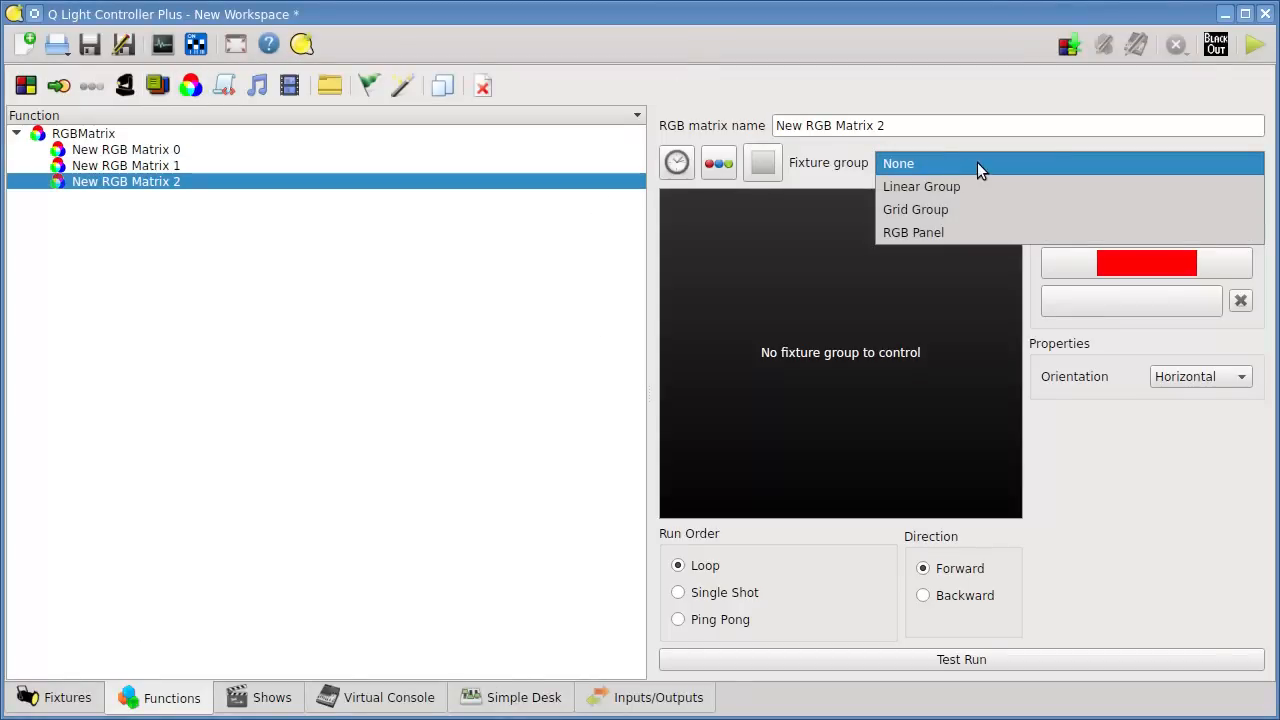
click(983, 235)
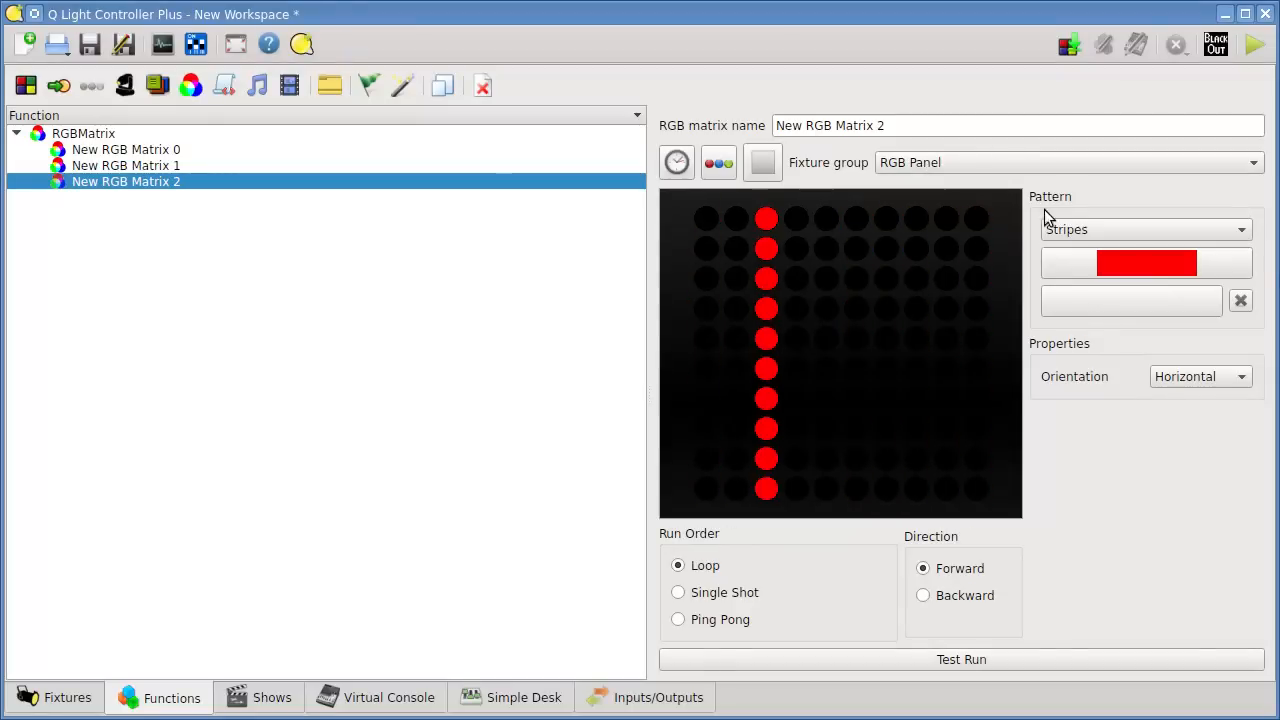
- Bring the fixture monitor back beside the matrix editor and test-run the Stripes pattern on the RGB panel, then stop it
click(163, 45)
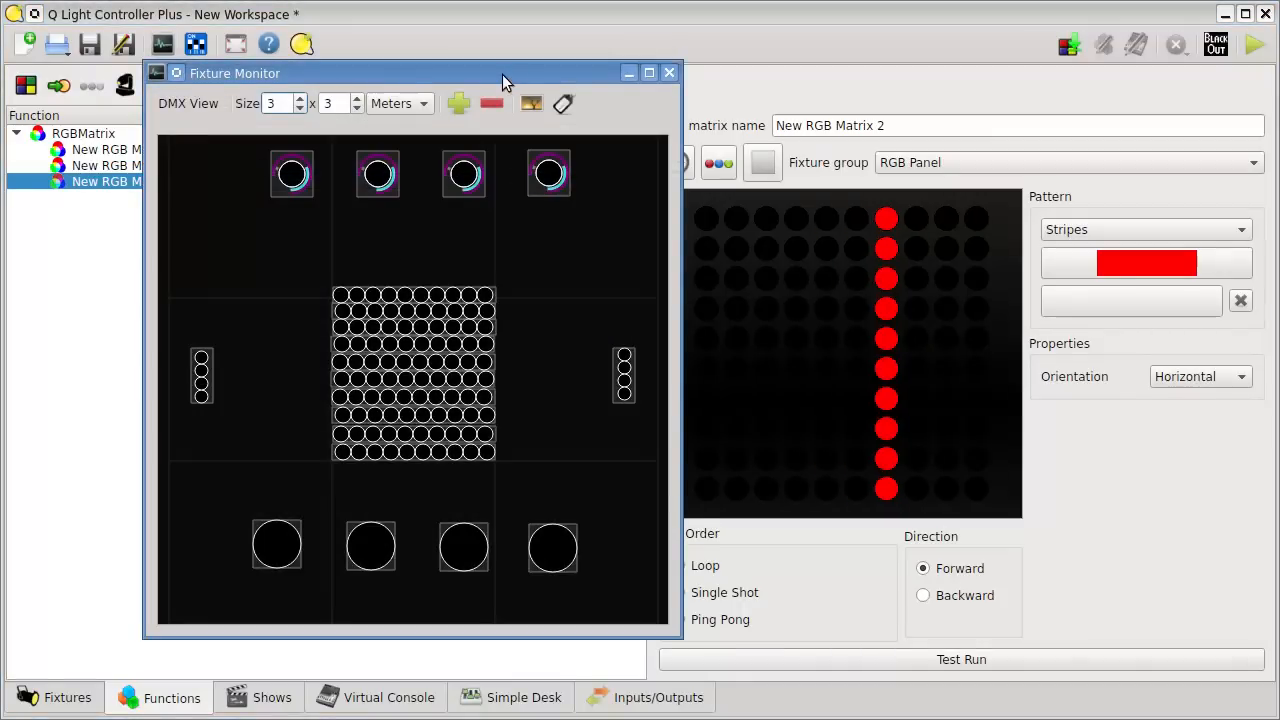
drag(507, 73, 408, 80)
click(990, 662)
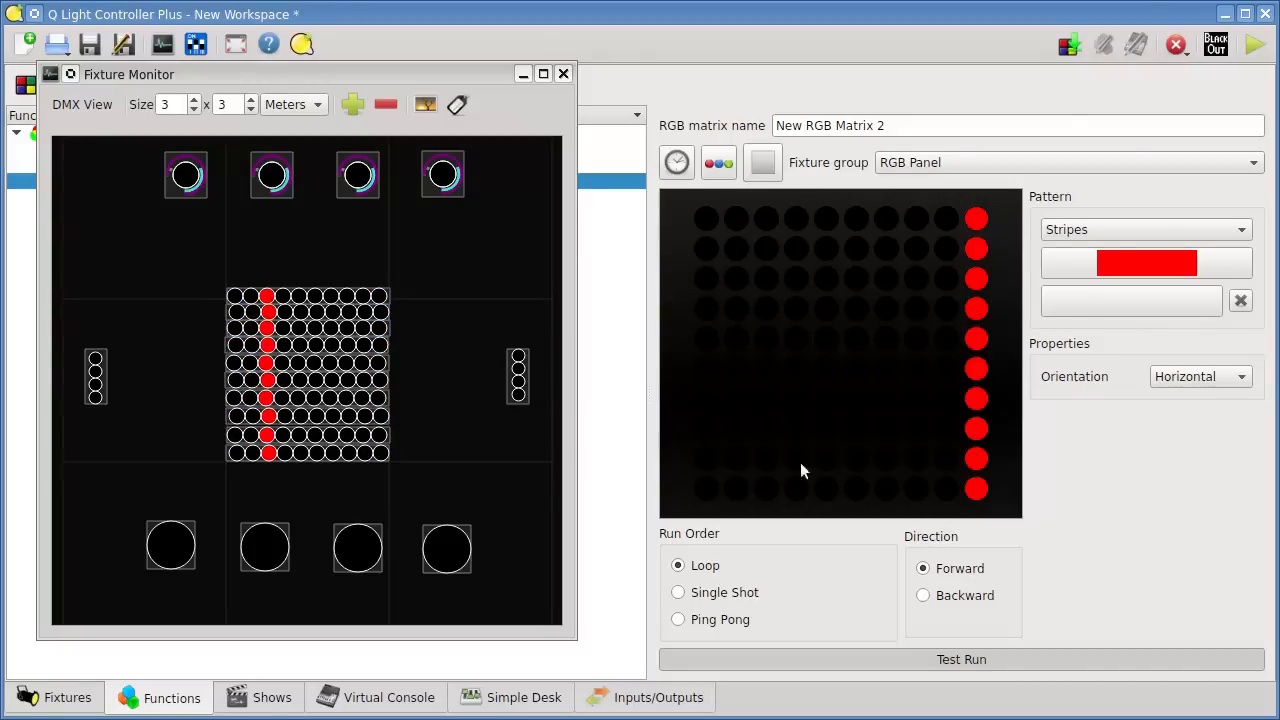
click(1018, 659)
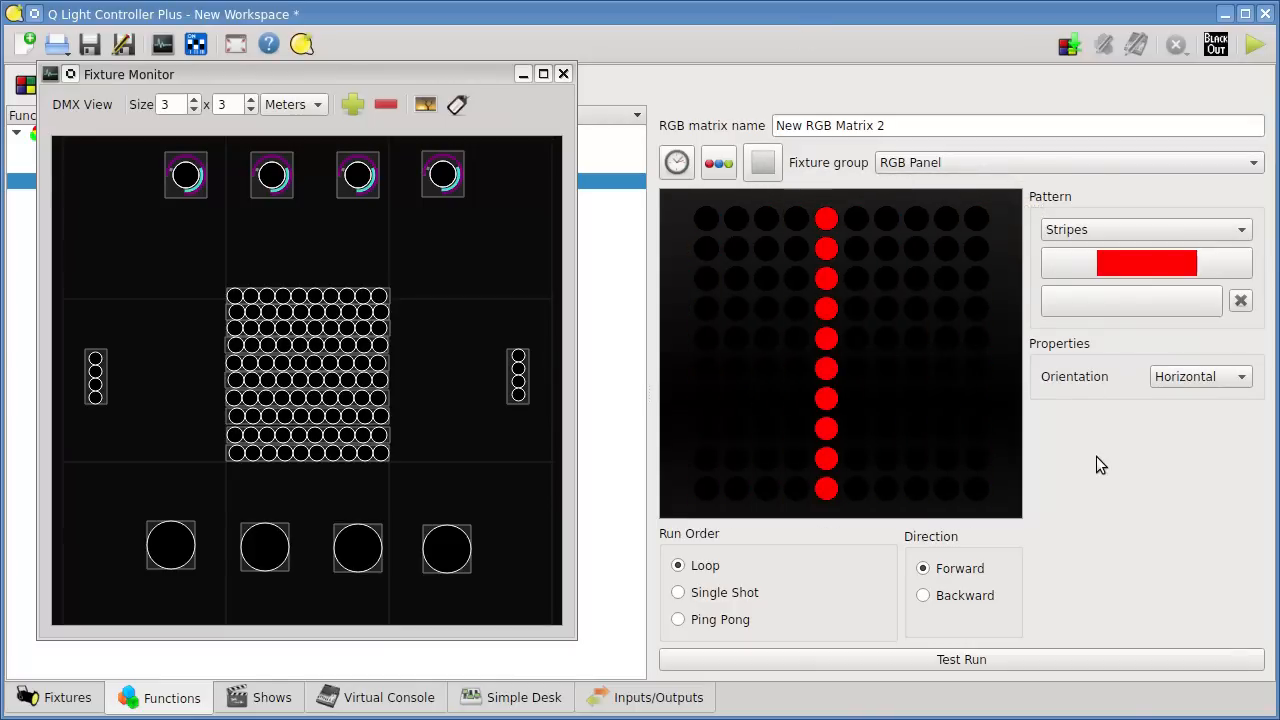
- Switch the matrix preview to square cells and set the pattern's start colour to green #16ff0a
click(763, 164)
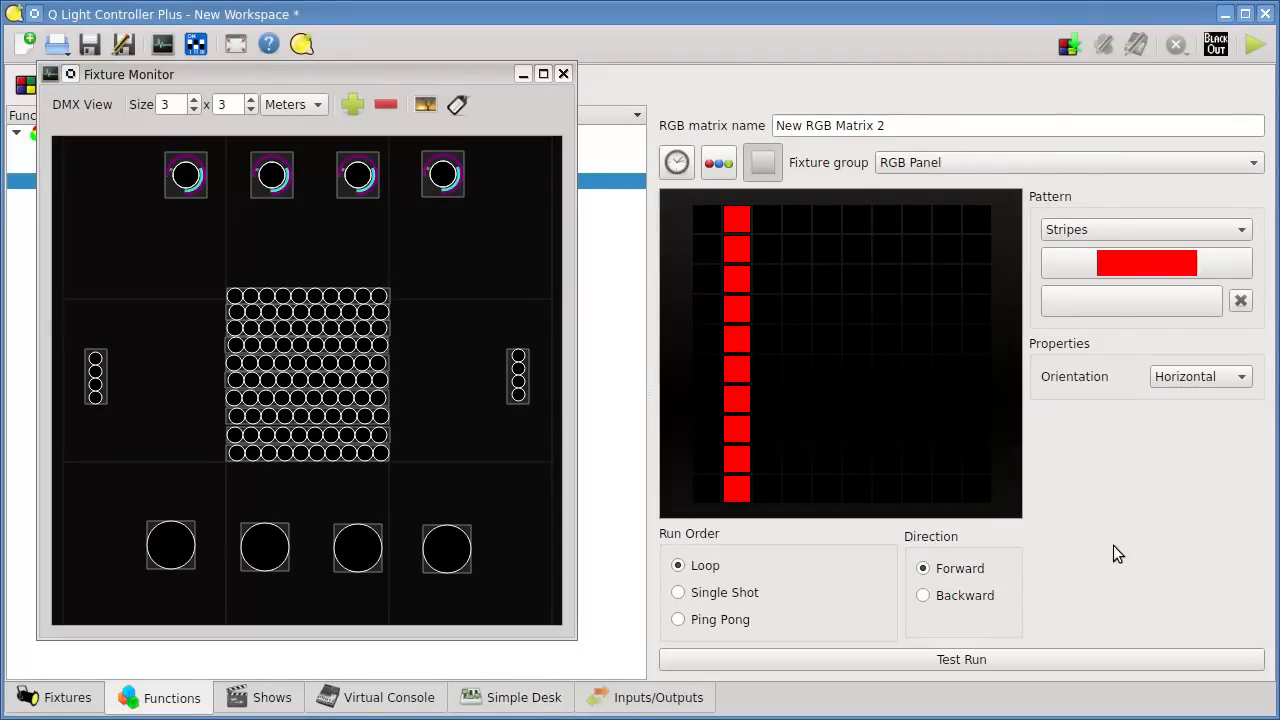
click(1149, 262)
click(780, 202)
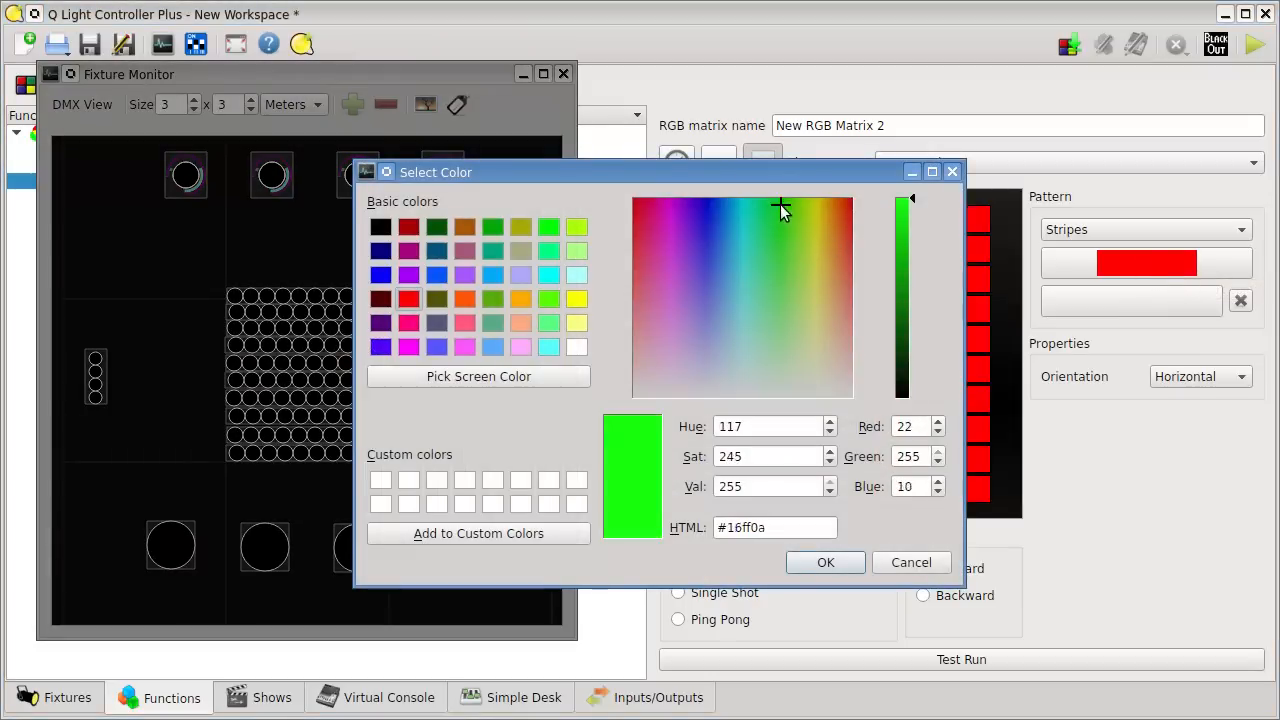
click(827, 563)
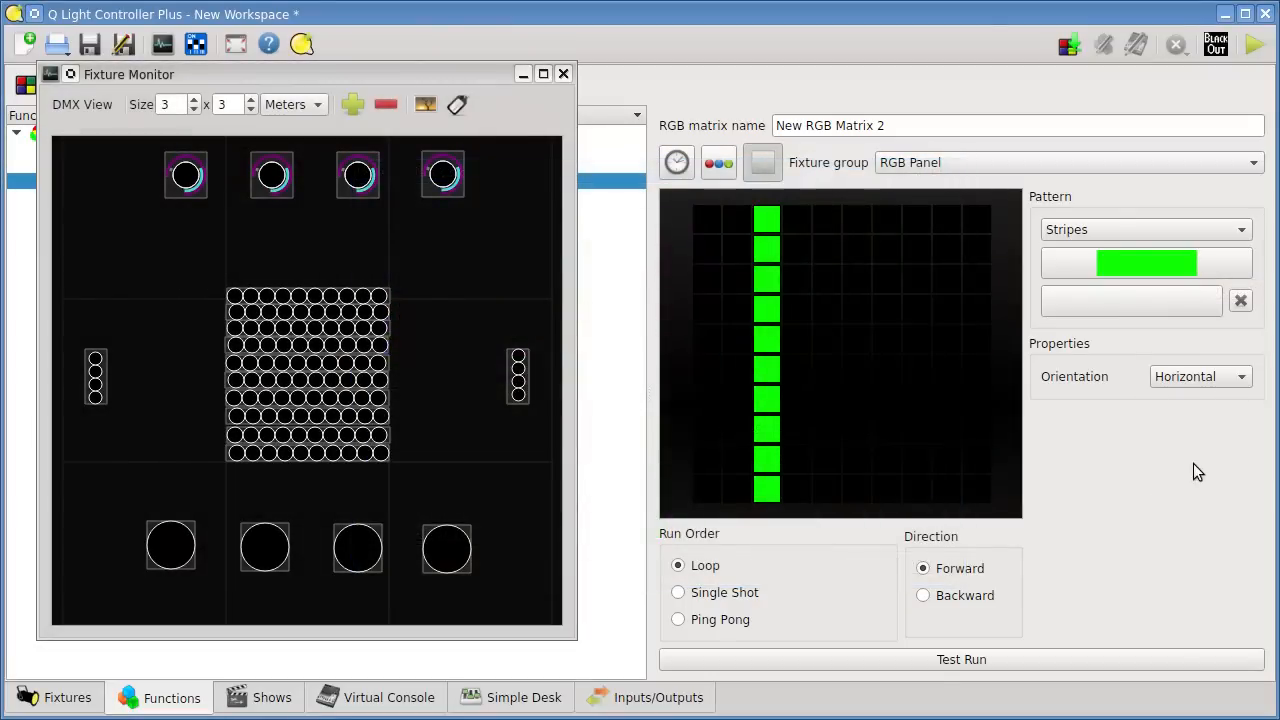
- Change the matrix's pattern to Text and set its hold time to .13 s using tap tempo
click(1110, 228)
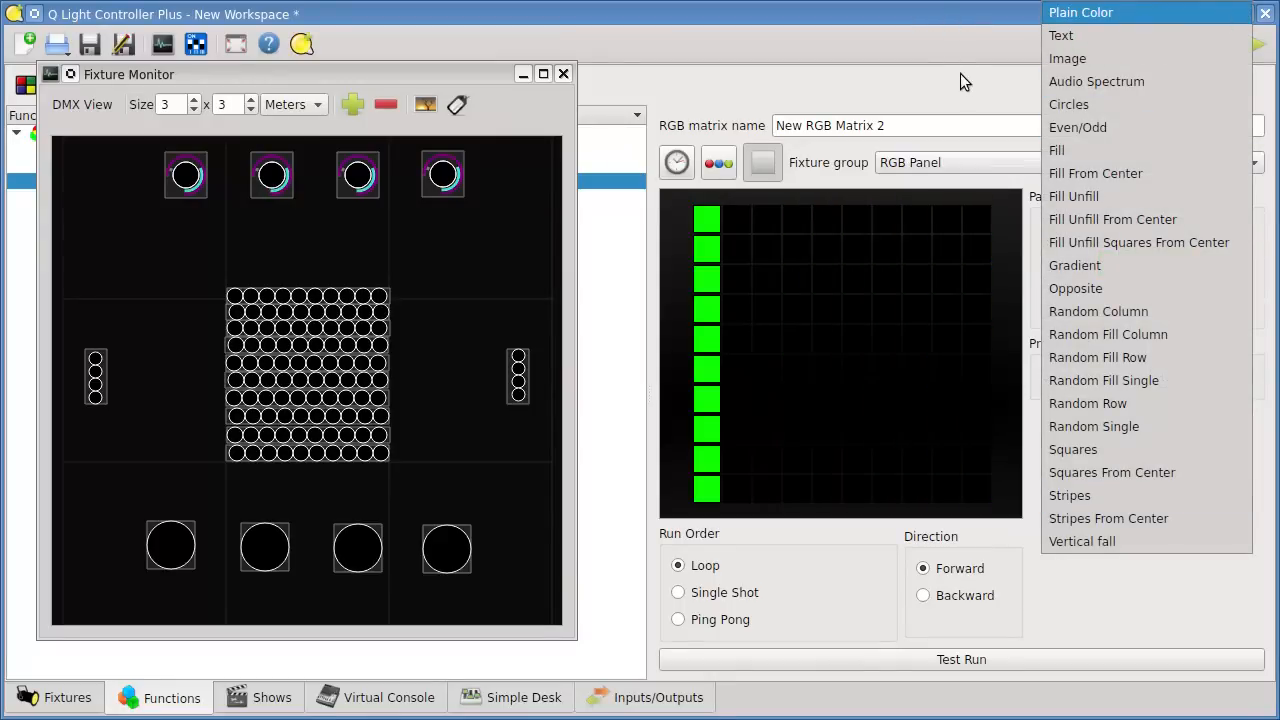
click(1091, 35)
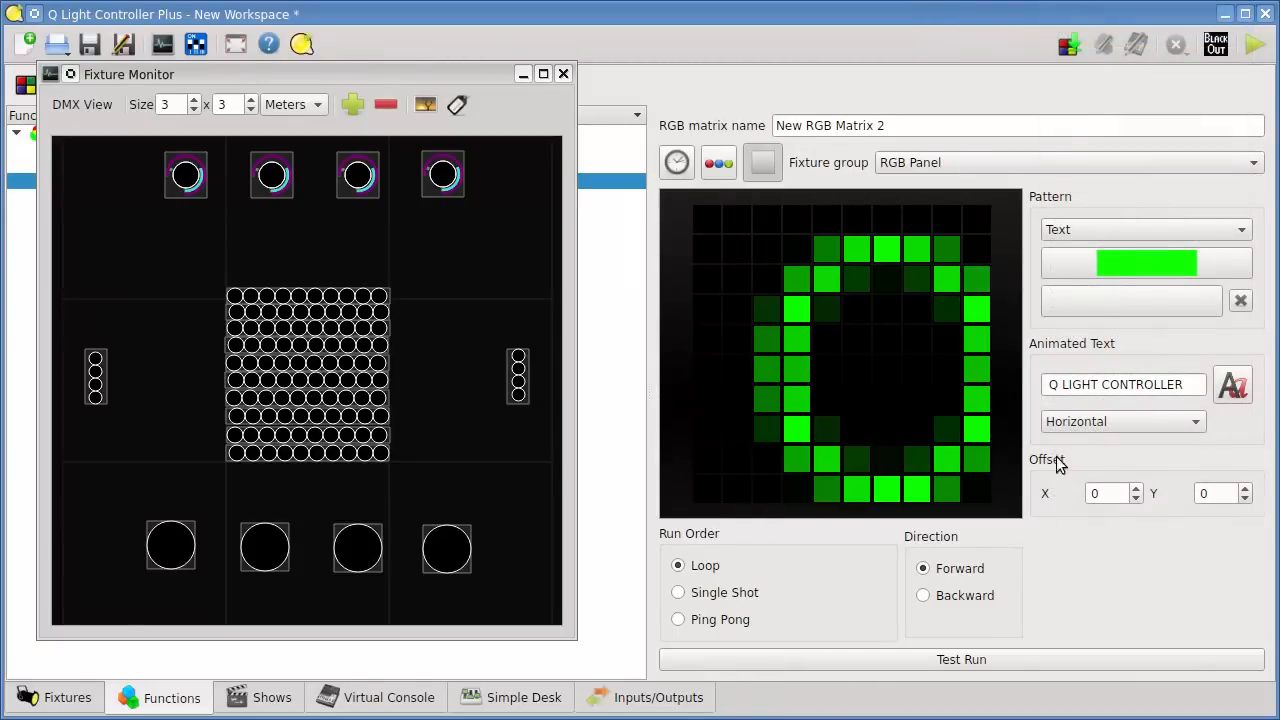
click(677, 162)
double_click(556, 480)
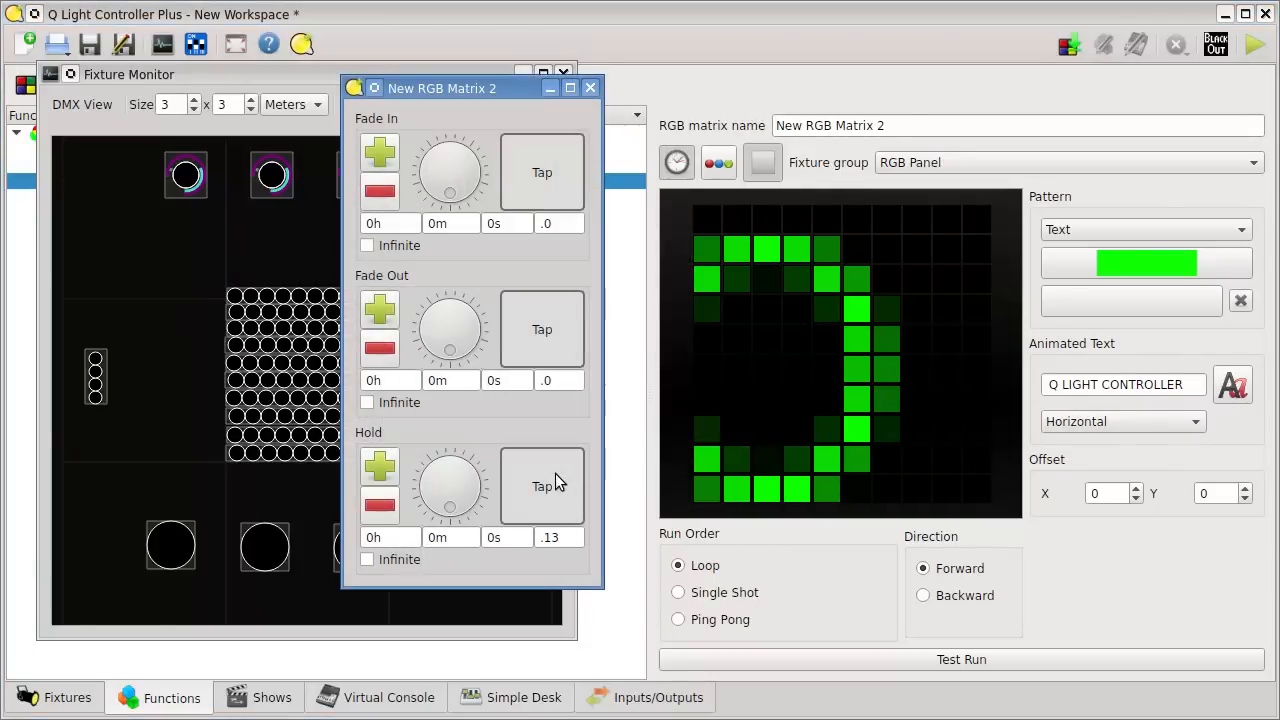
click(590, 88)
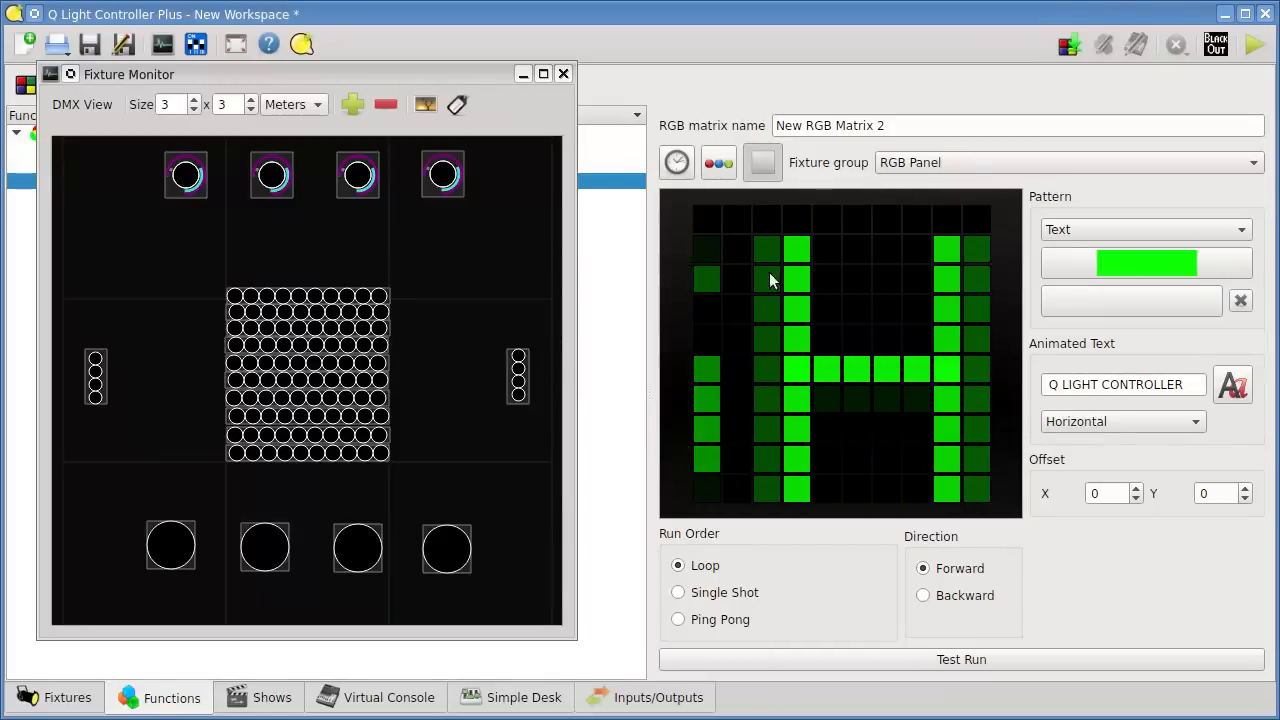
- Test-run the Text pattern on the RGB panel, then stop it
click(984, 659)
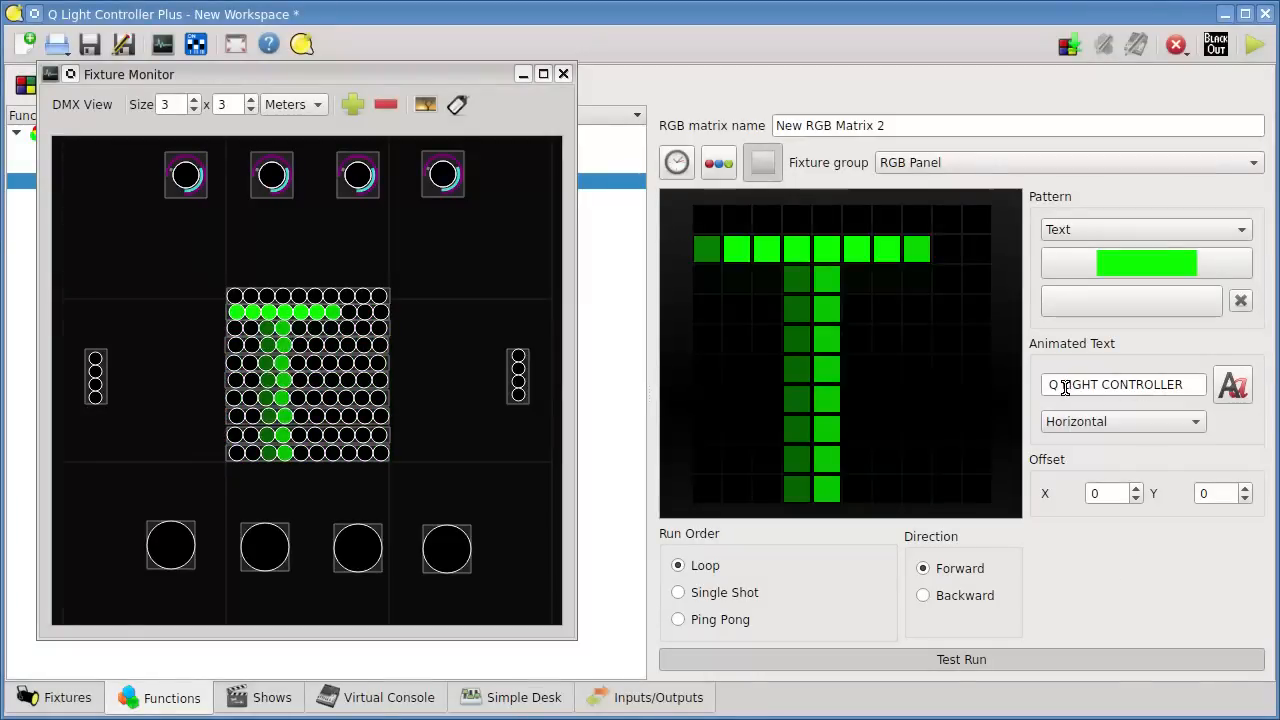
drag(1200, 381, 954, 378)
click(1203, 384)
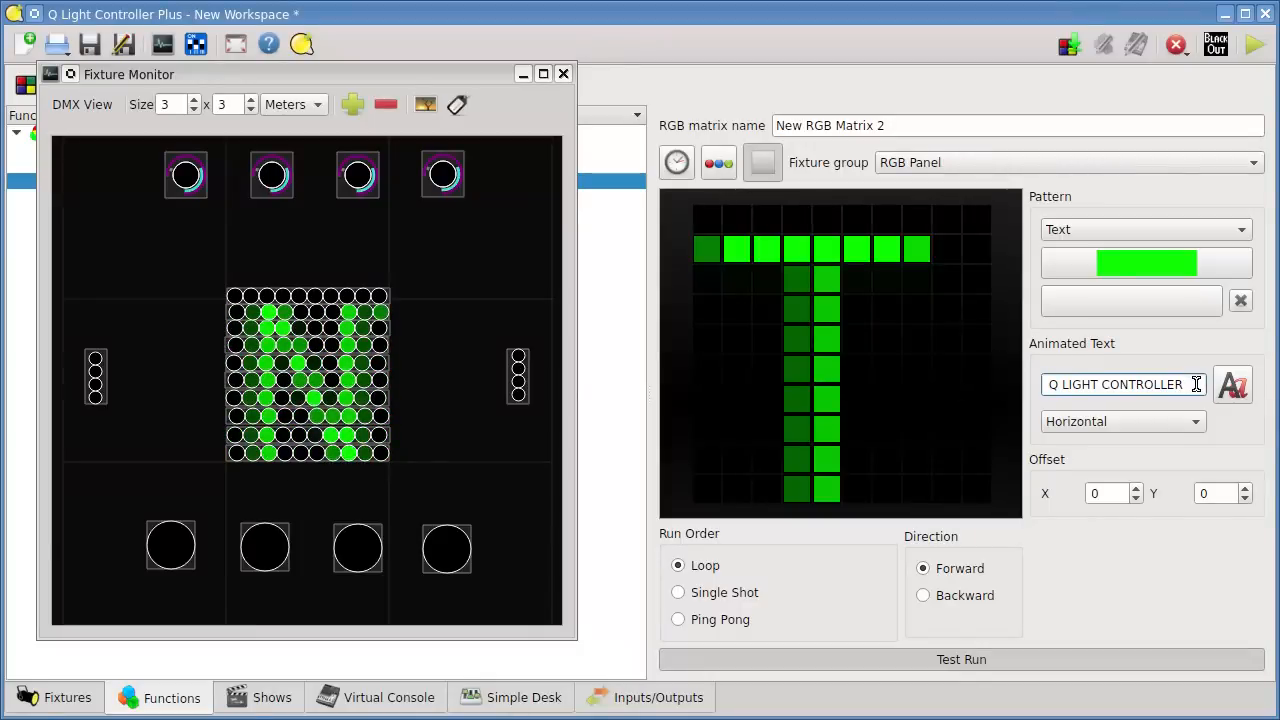
drag(1197, 384, 923, 389)
click(1195, 384)
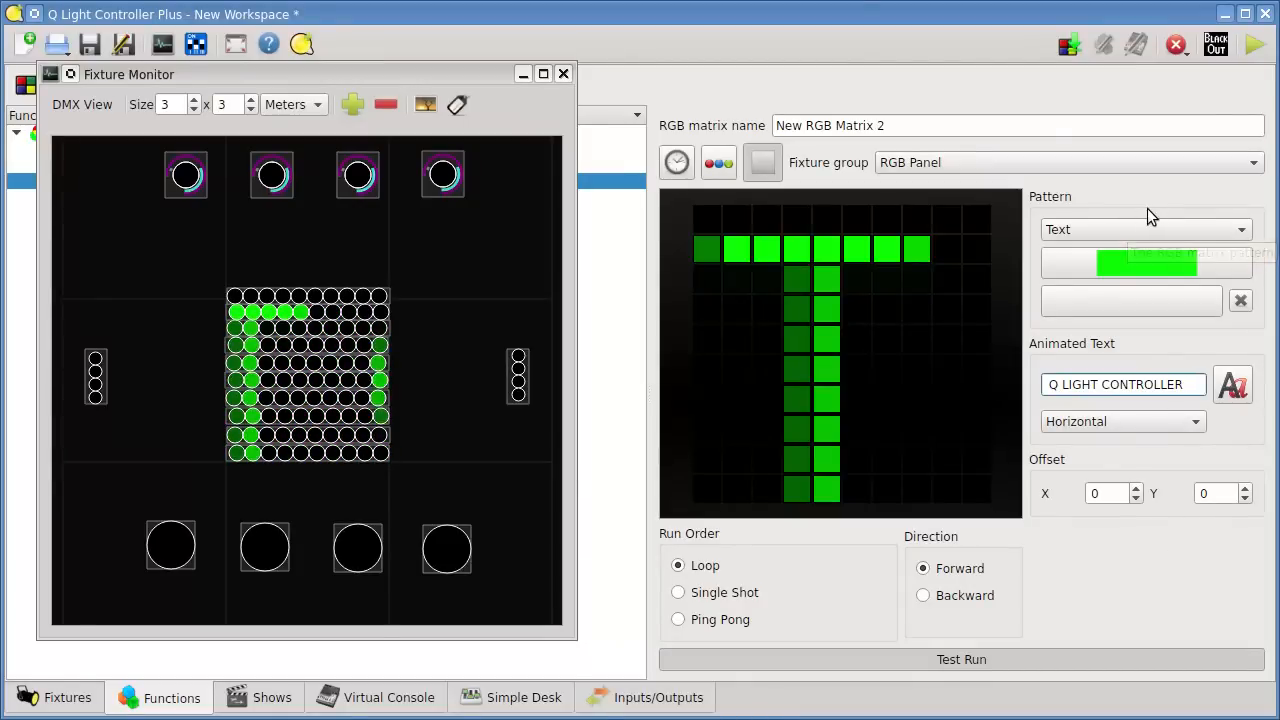
click(1000, 664)
- Keep the Text pattern and set its animated text to "Test tutorial"
click(1100, 229)
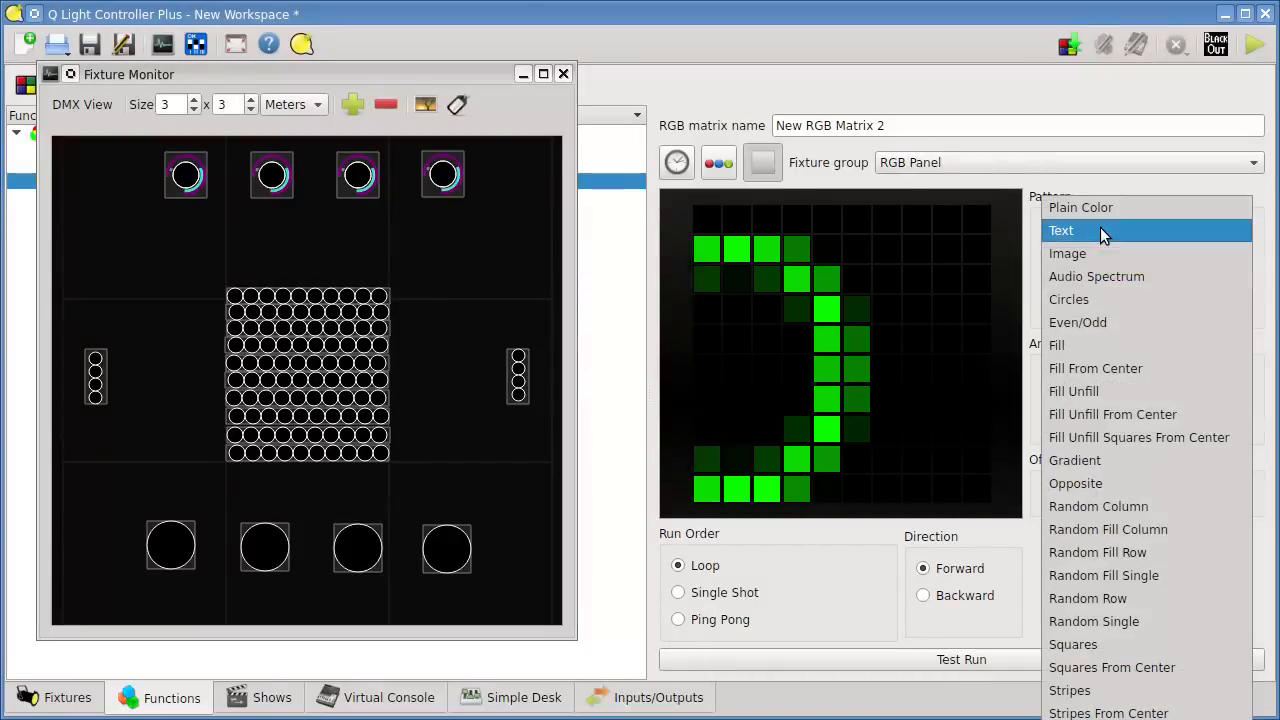
click(1081, 207)
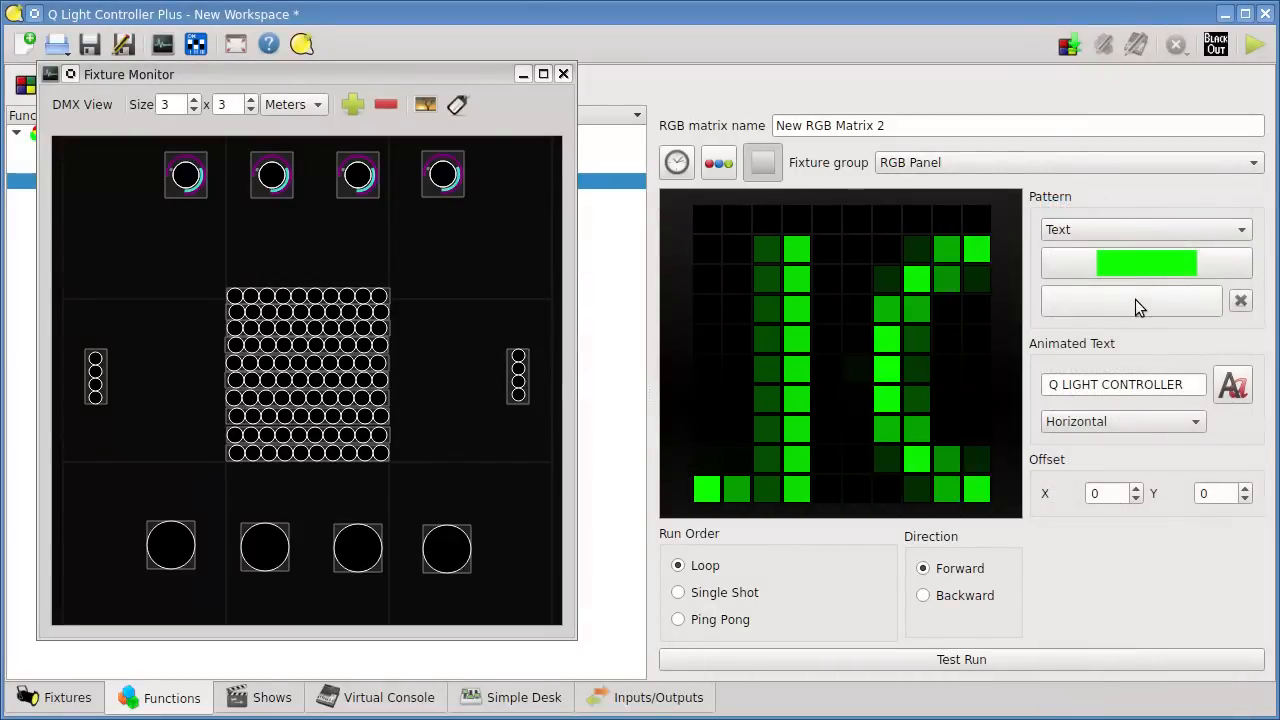
drag(1199, 386, 885, 369)
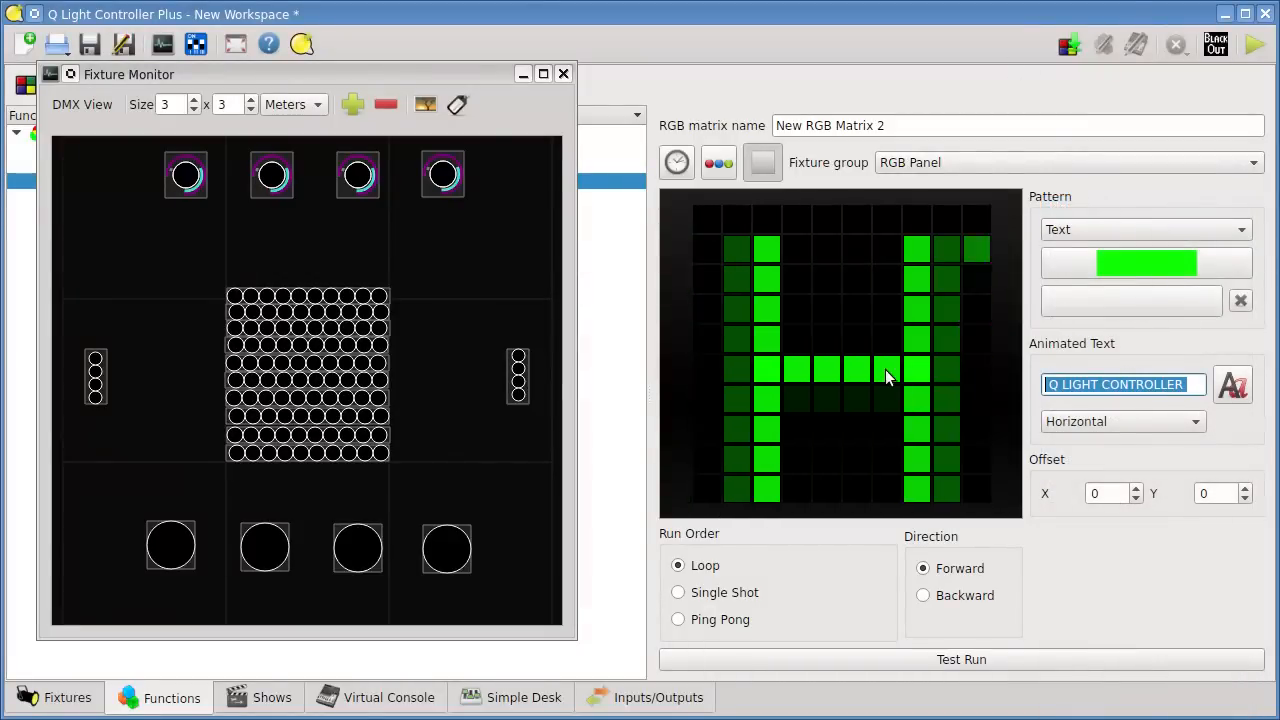
text(Test)
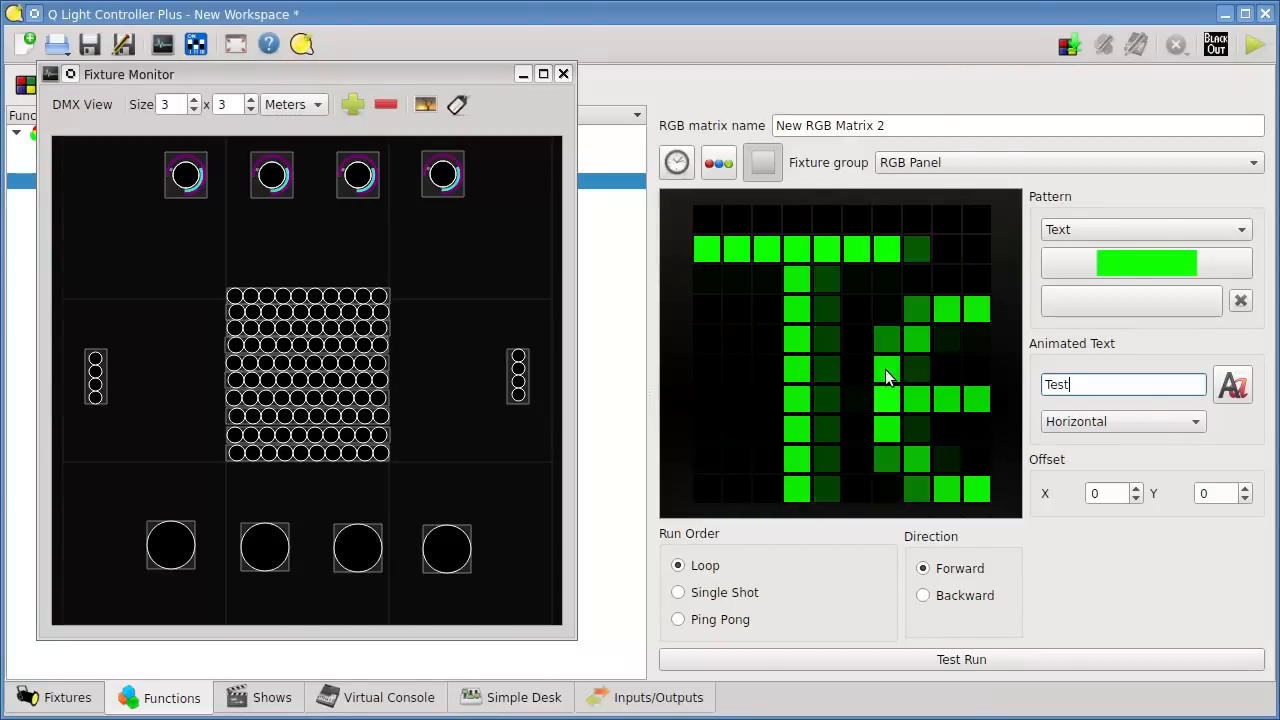
text( tutorial)
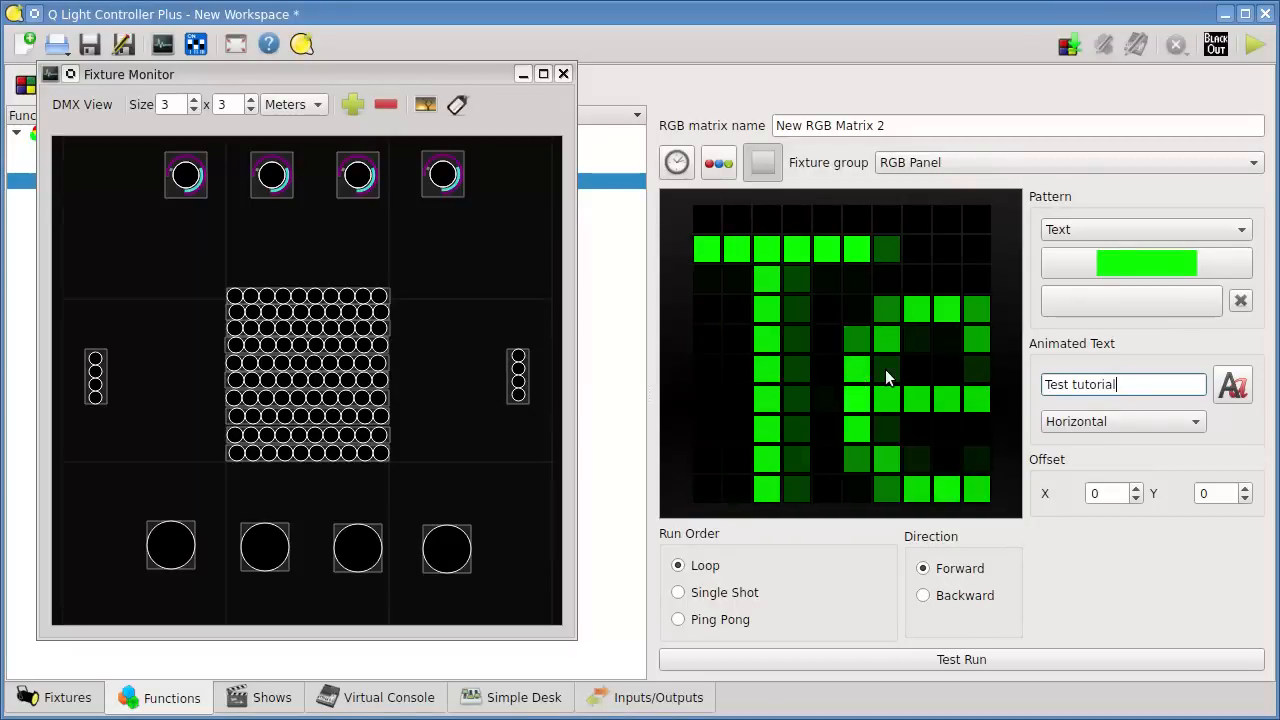
- Set the pattern's end colour to a violet-blue and test-run the scrolling text on the RGB panel
click(1128, 308)
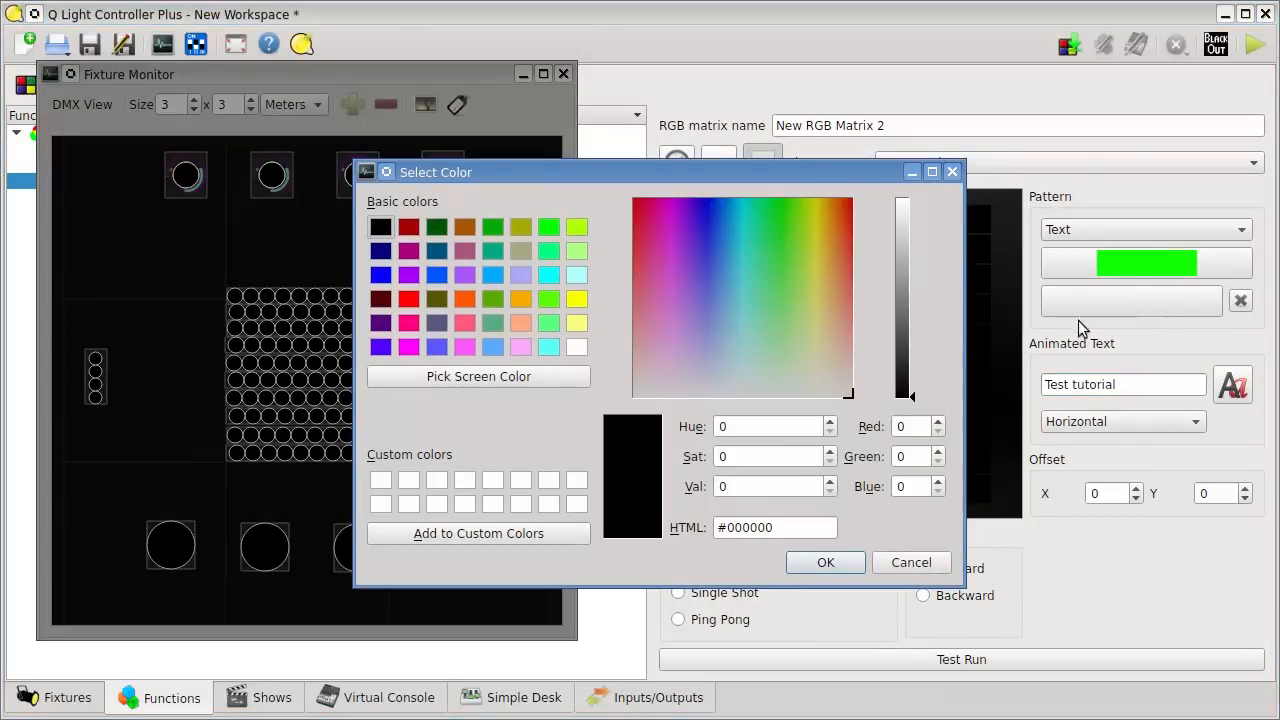
drag(743, 295, 699, 270)
click(908, 263)
drag(908, 263, 899, 210)
click(826, 563)
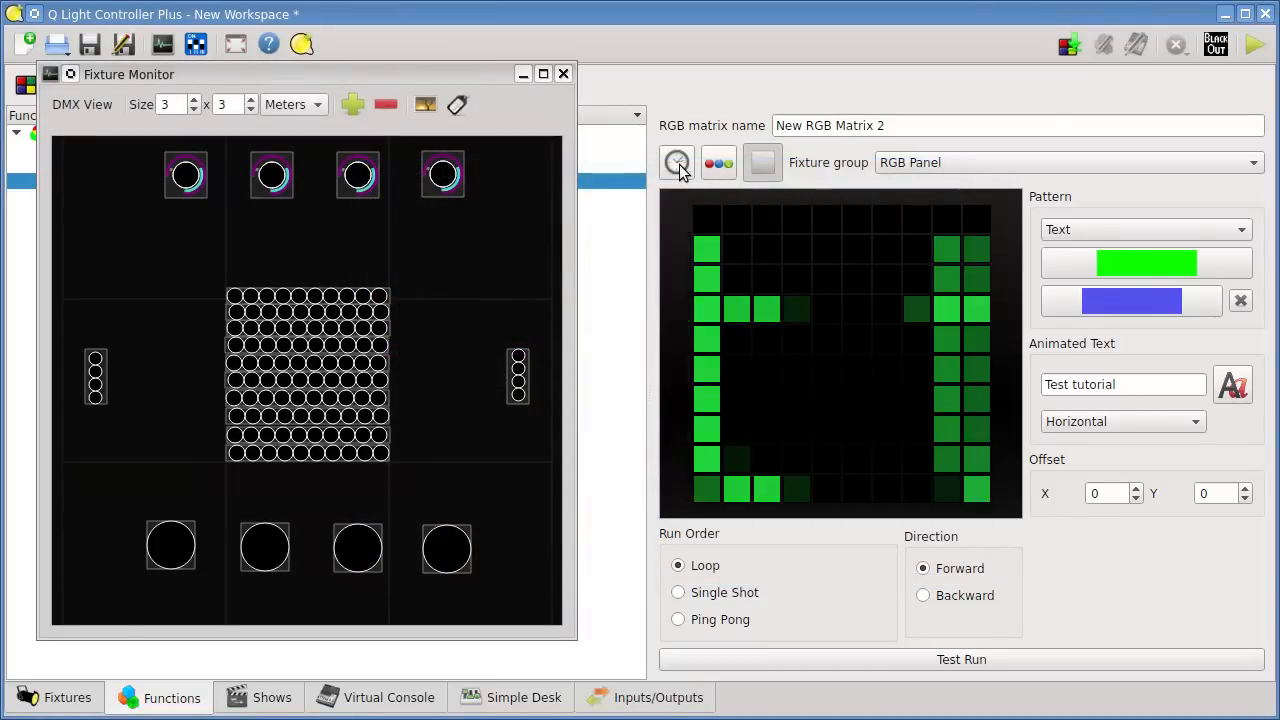
click(974, 662)
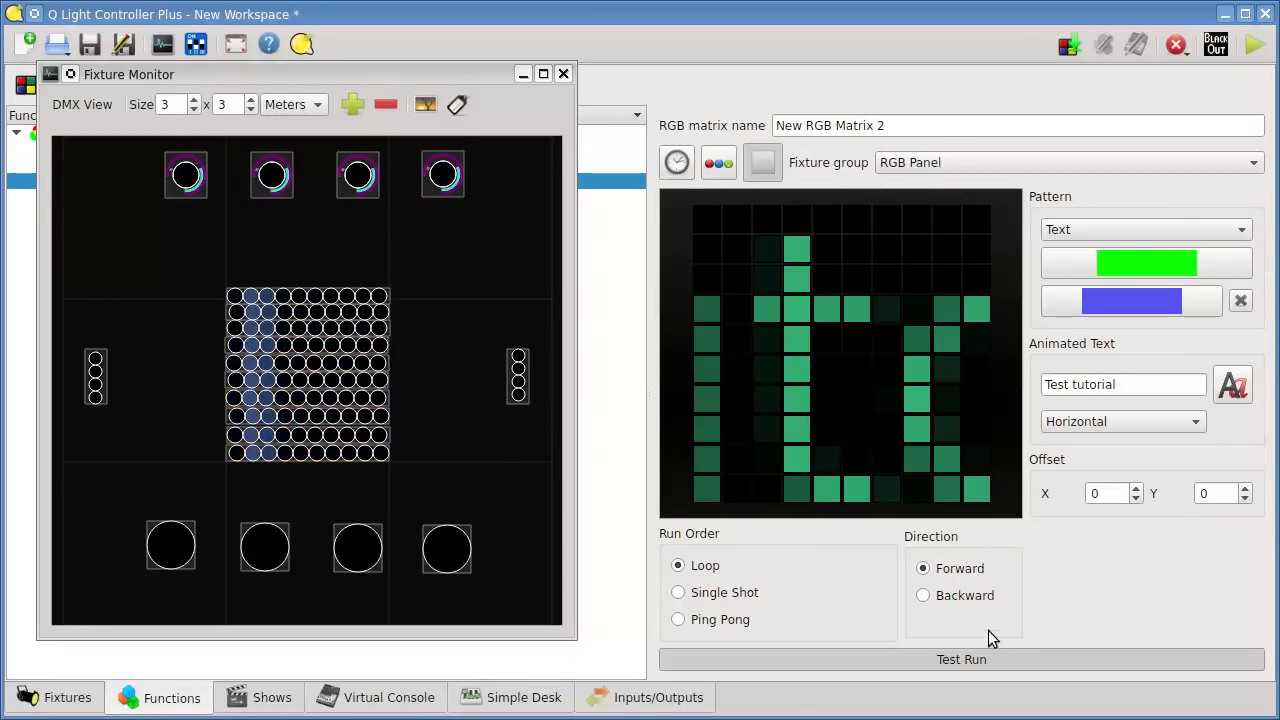
- Preview the Circles pattern, then switch the matrix to Squares and test-run it on the RGB panel
click(1128, 229)
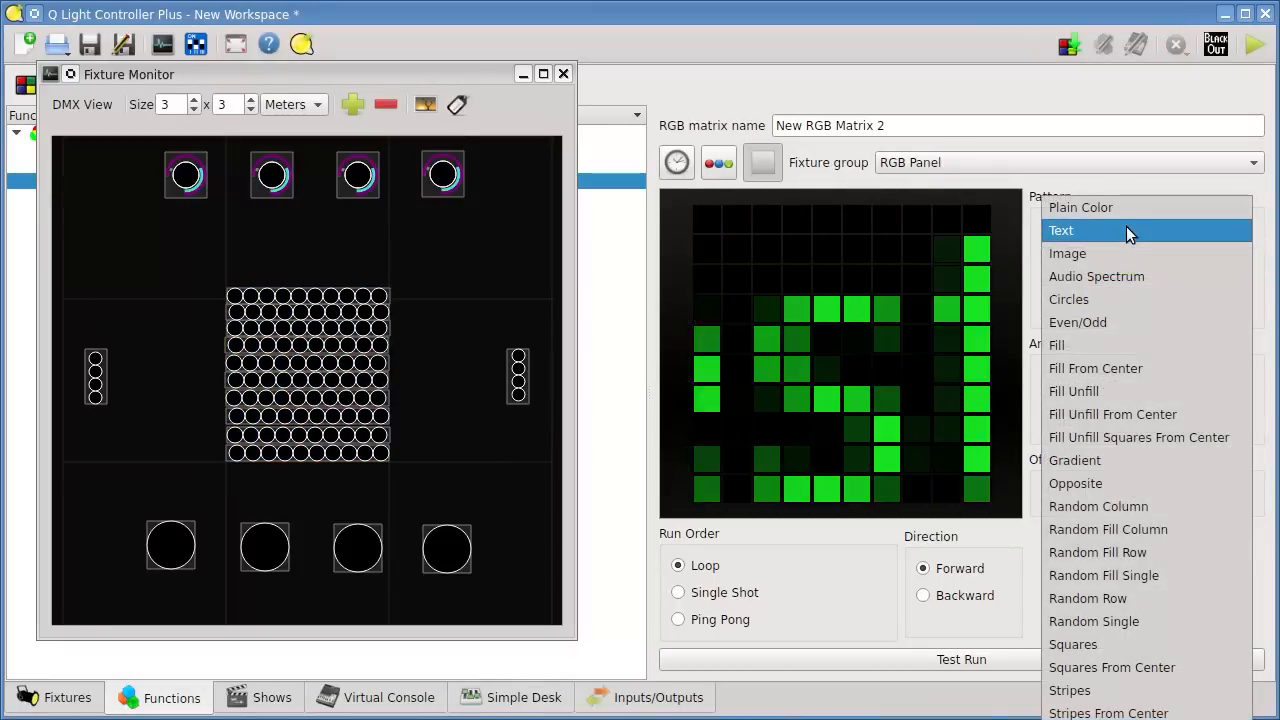
click(1148, 298)
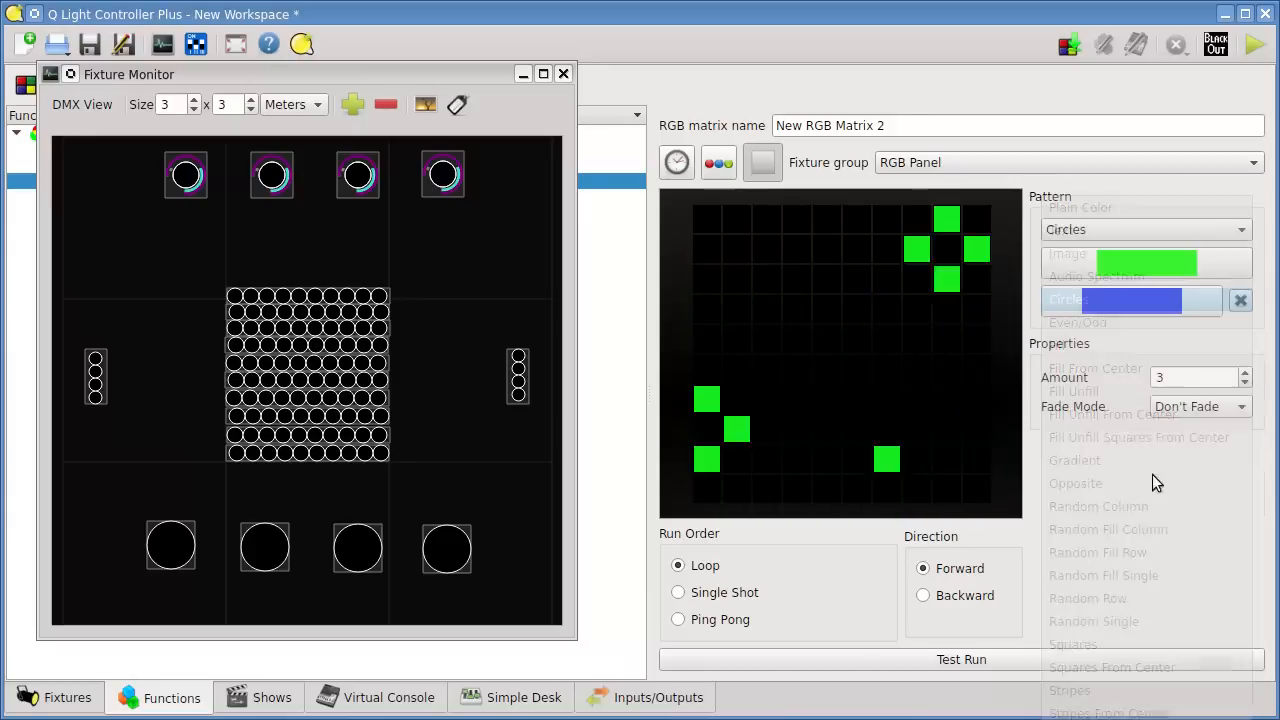
click(1107, 231)
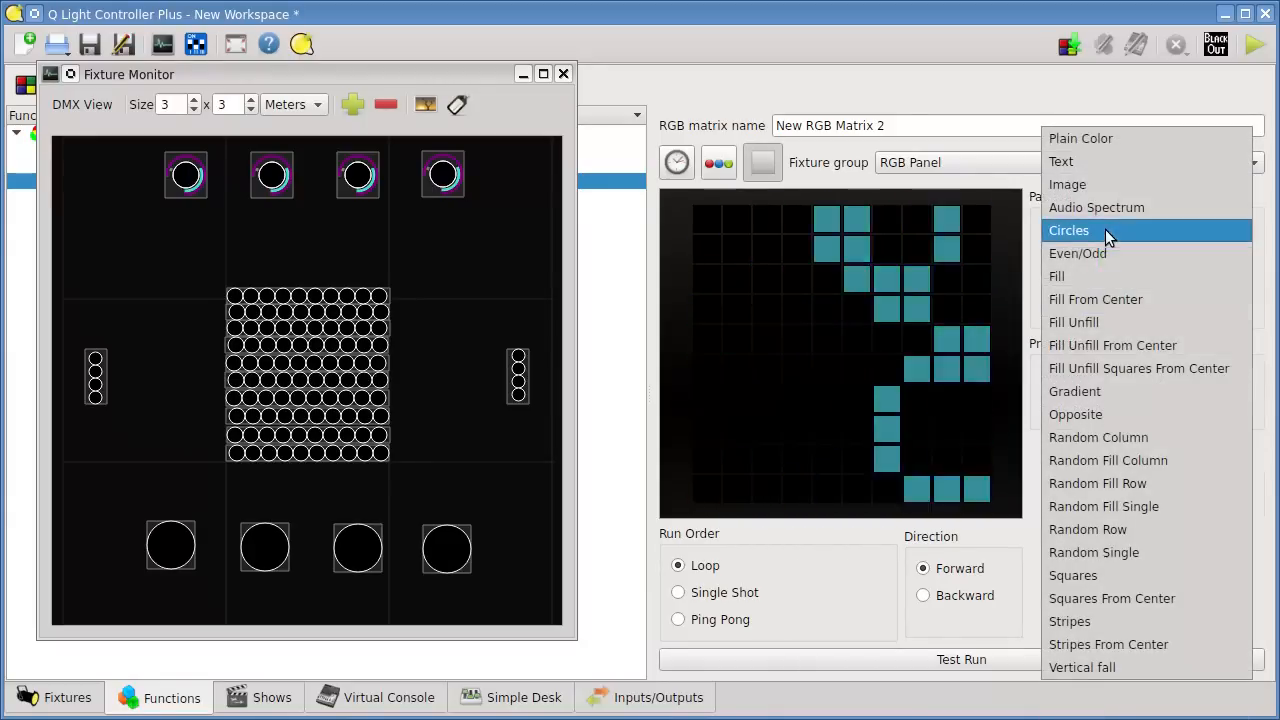
click(1134, 576)
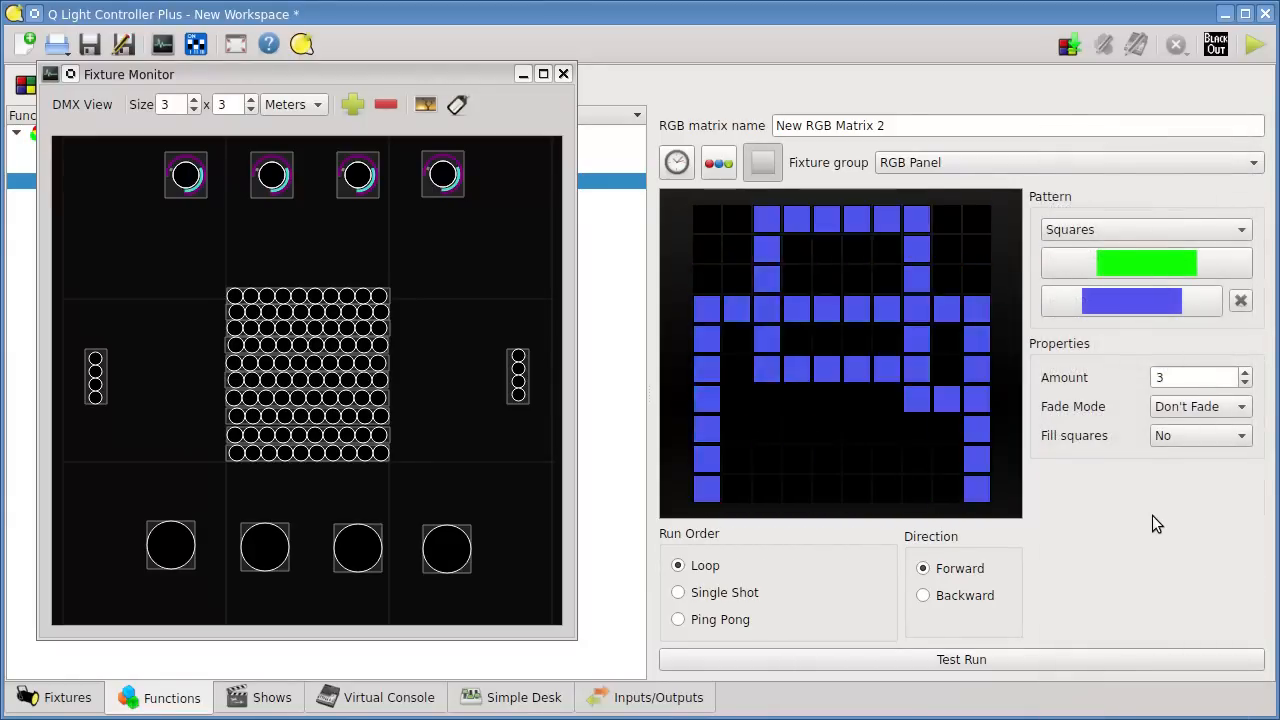
click(995, 659)
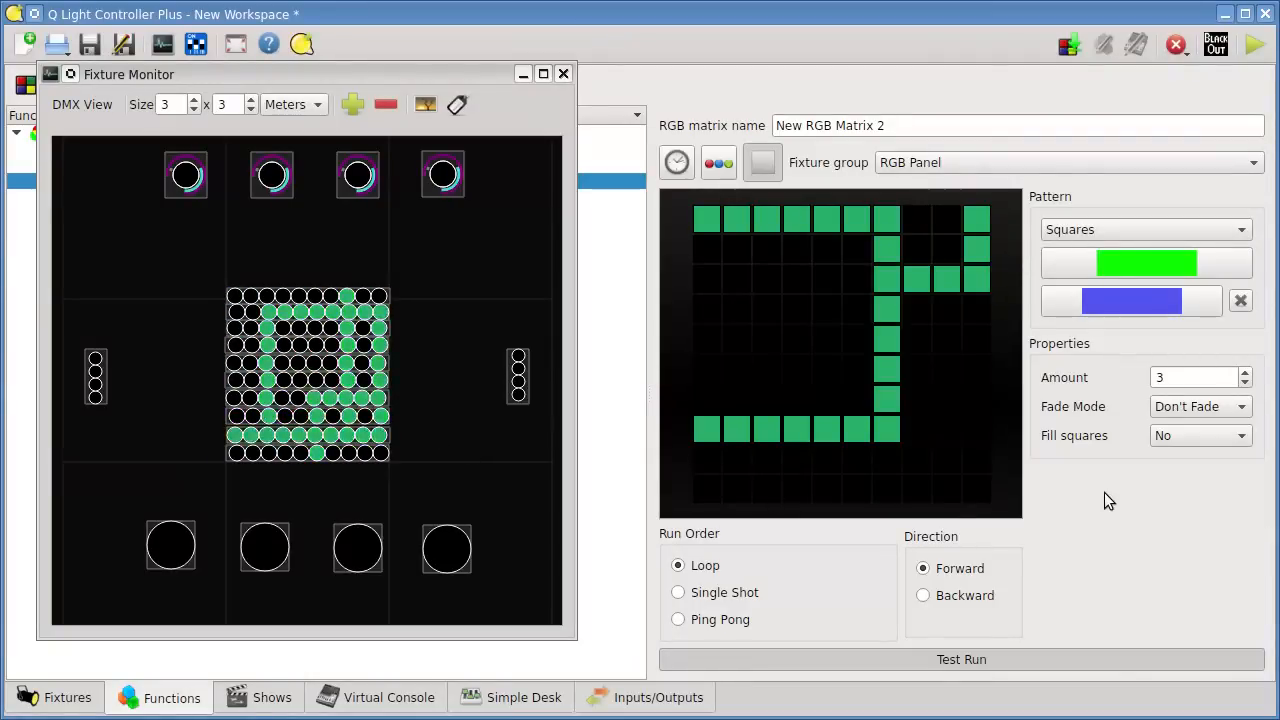
click(1027, 655)
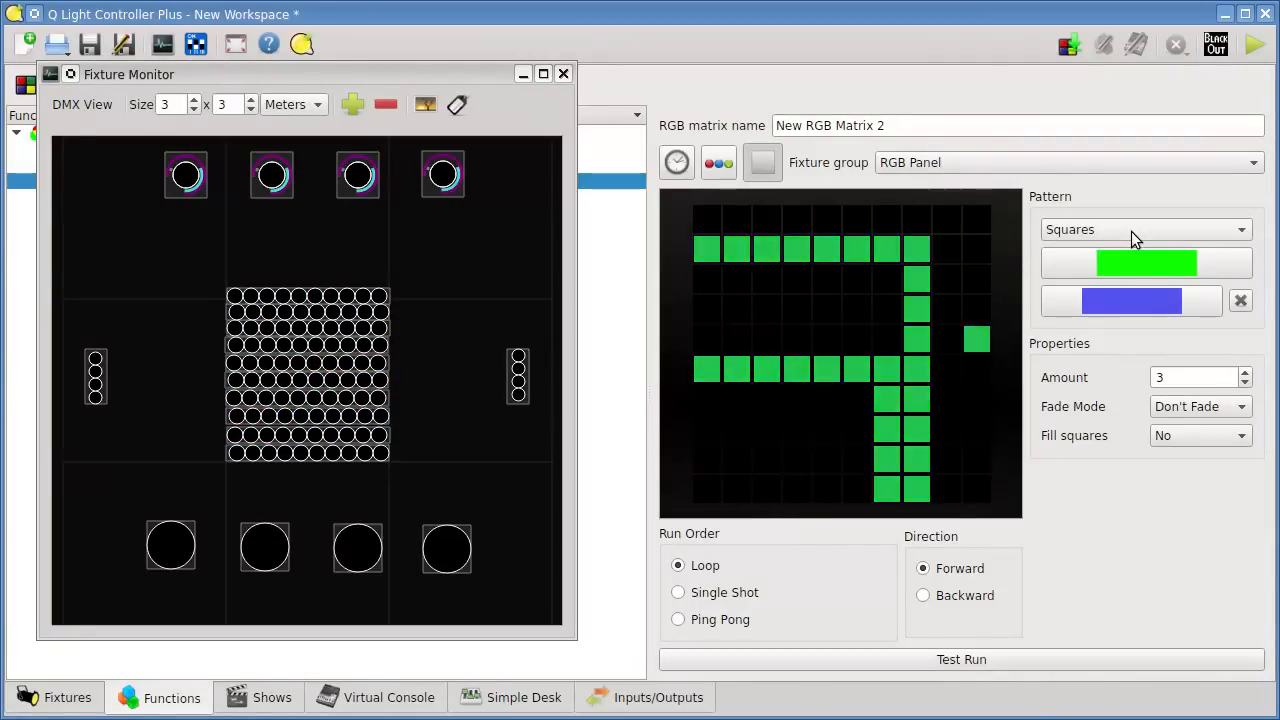
- Set the Squares pattern's amount to 1 and its fade mode to Fade Out
scroll(1185, 373, down, 2)
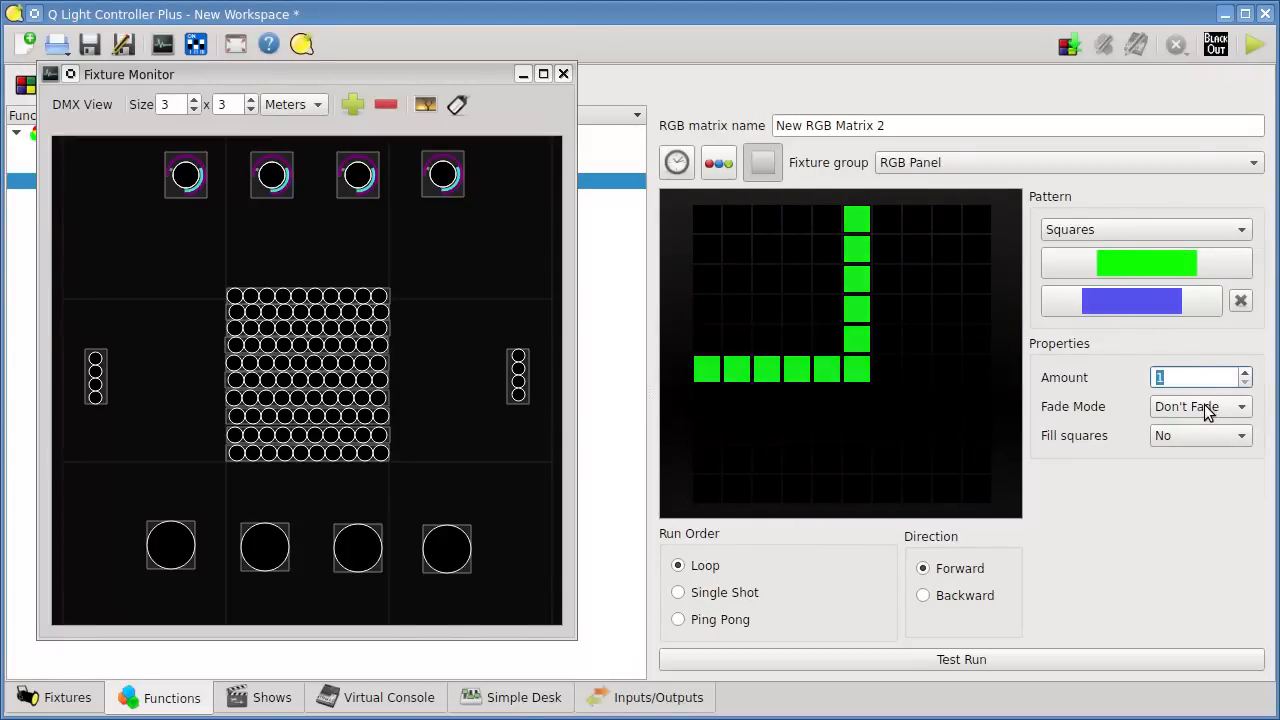
click(1200, 407)
click(1209, 452)
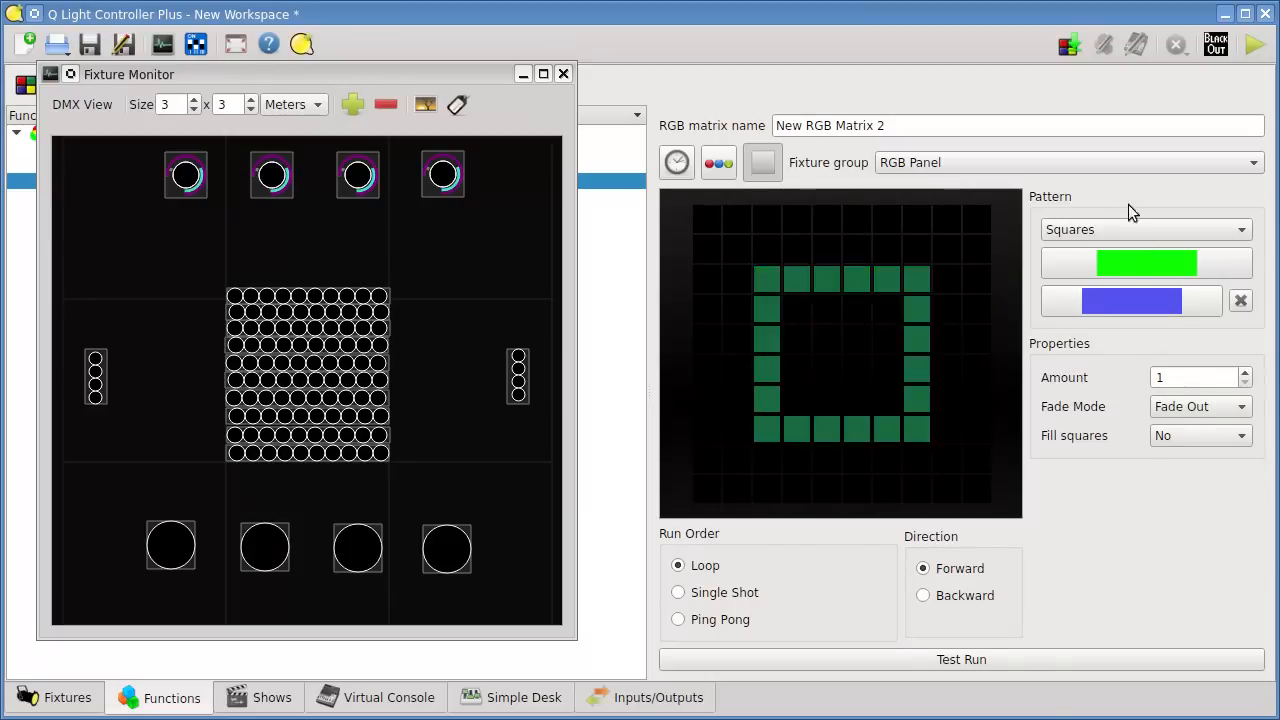
- Change the matrix's pattern to Squares From Center and test-run it on the RGB panel, then stop it
click(1101, 232)
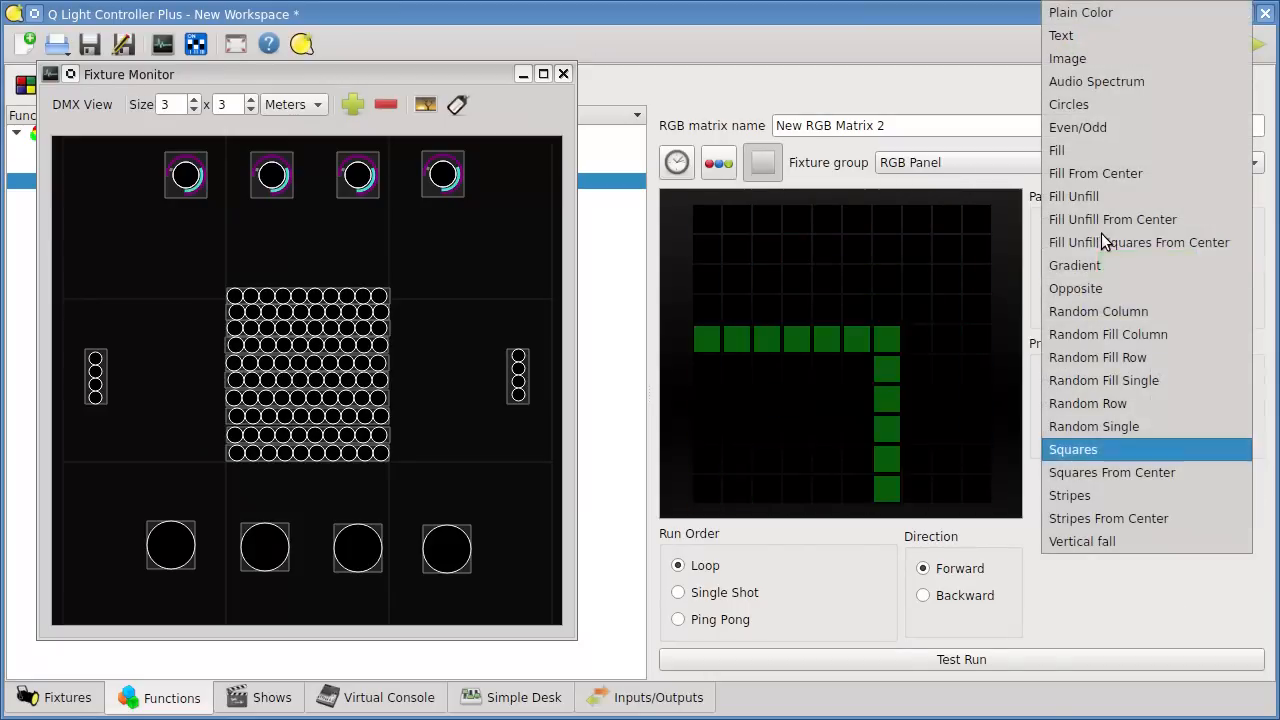
click(1175, 470)
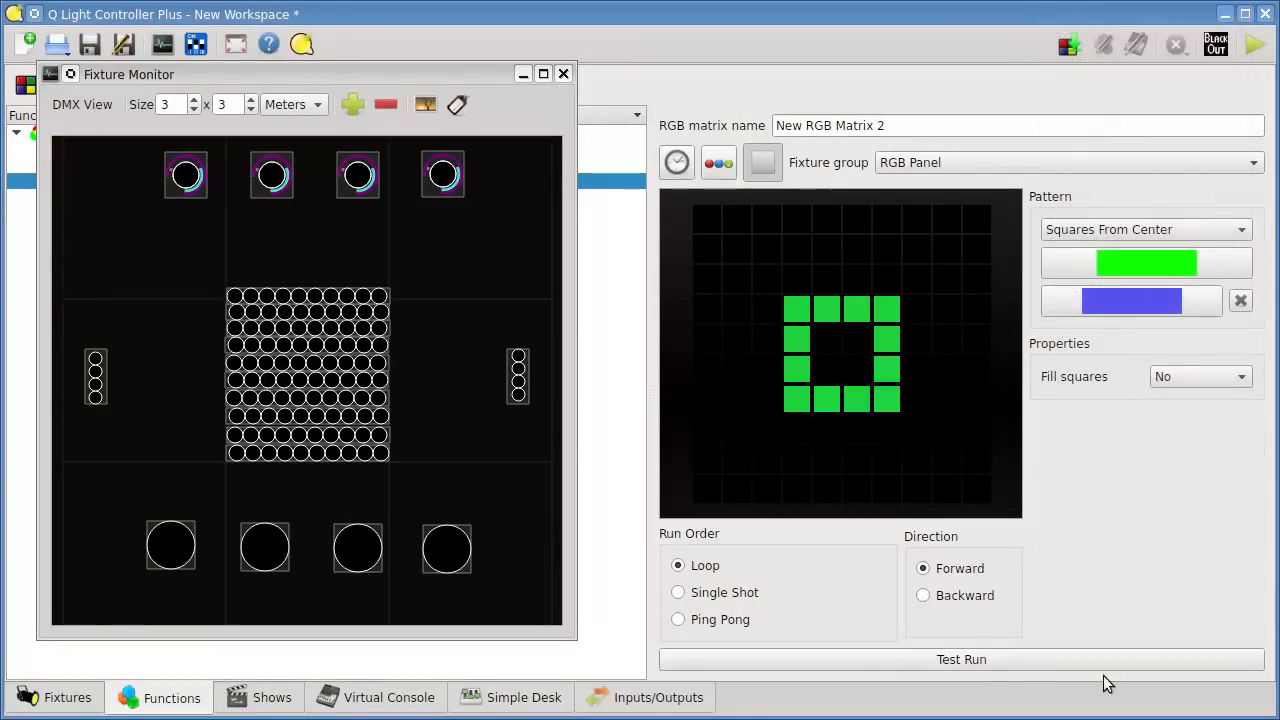
click(978, 660)
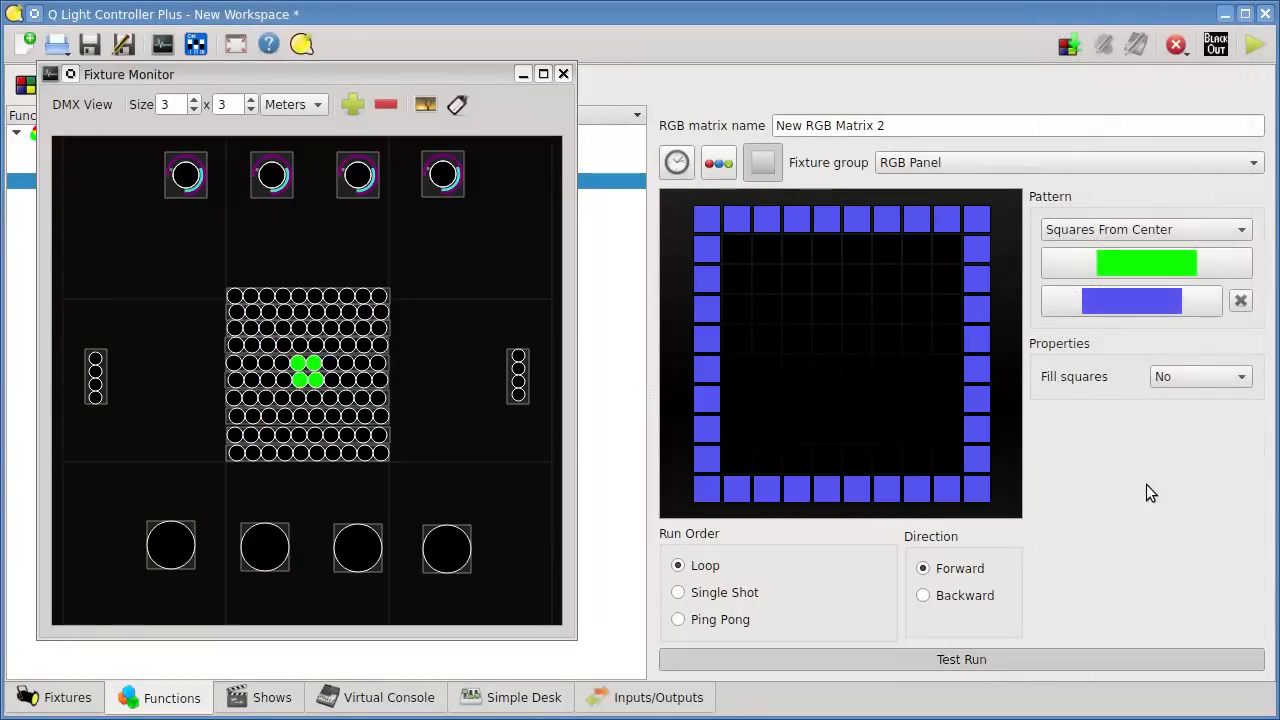
click(985, 660)
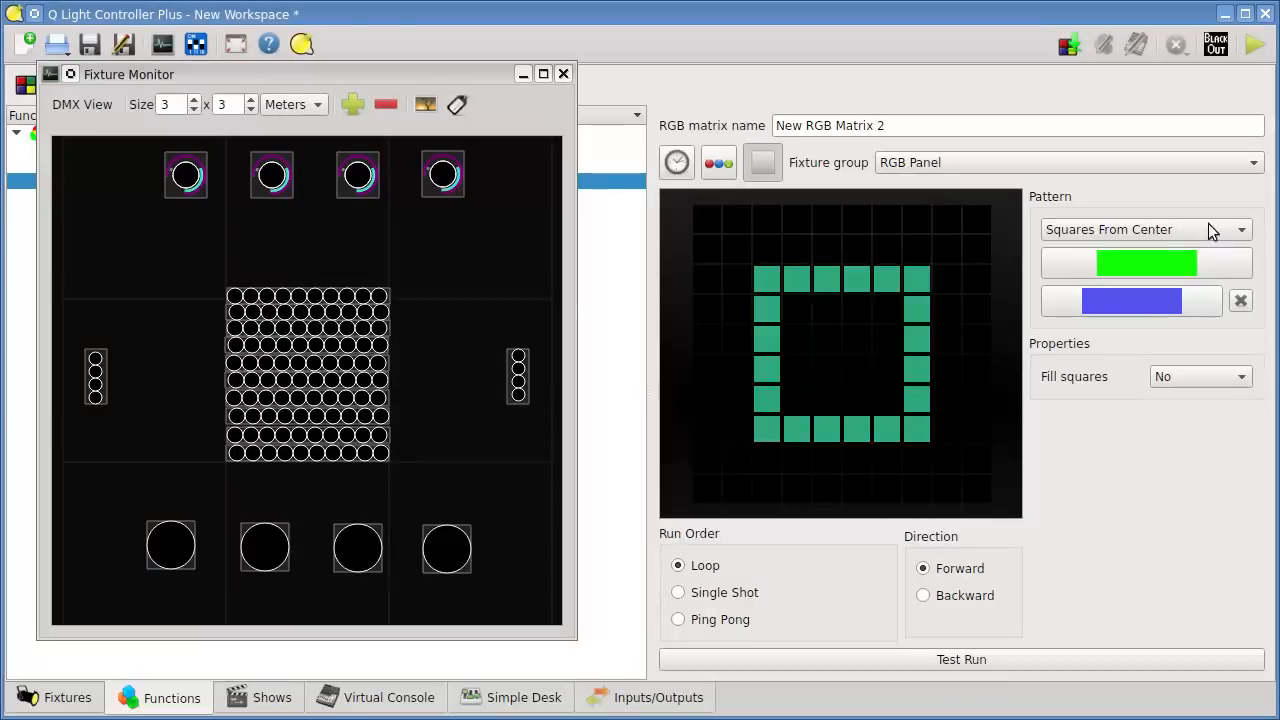
- Change the matrix's pattern to Vertical fall and test-run it on the RGB panel, then stop it
click(1134, 231)
click(1150, 540)
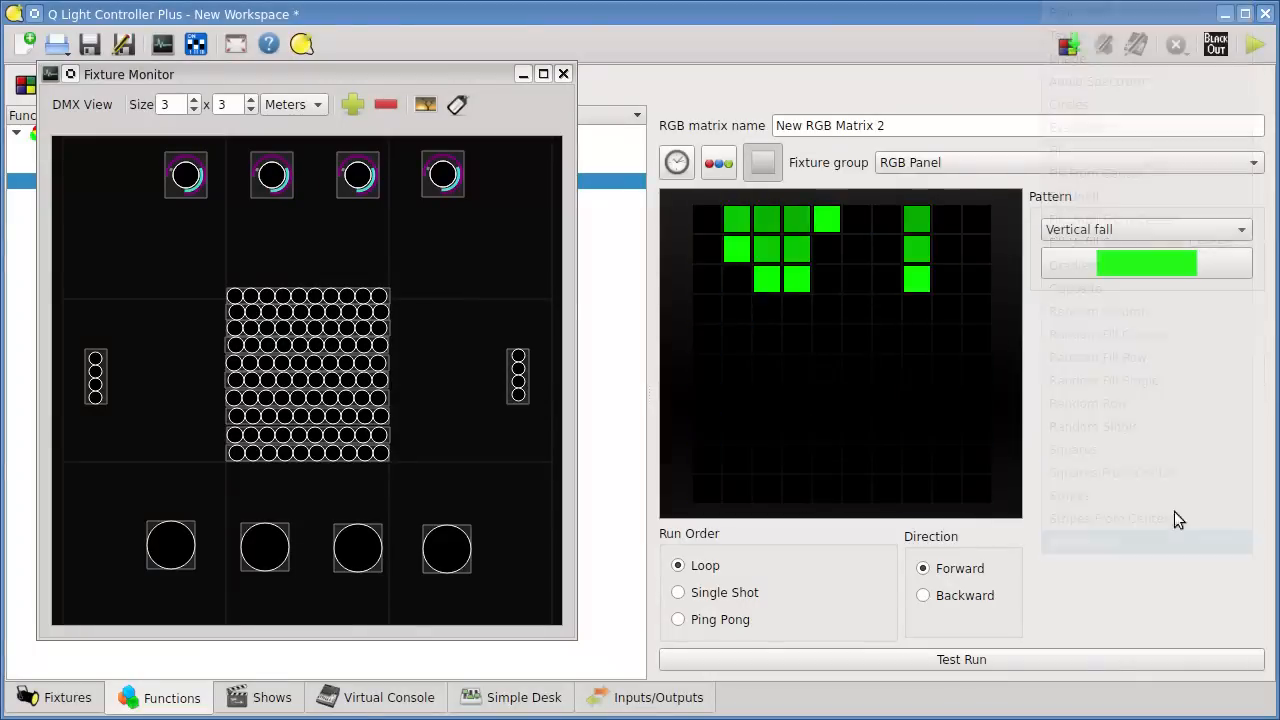
click(995, 659)
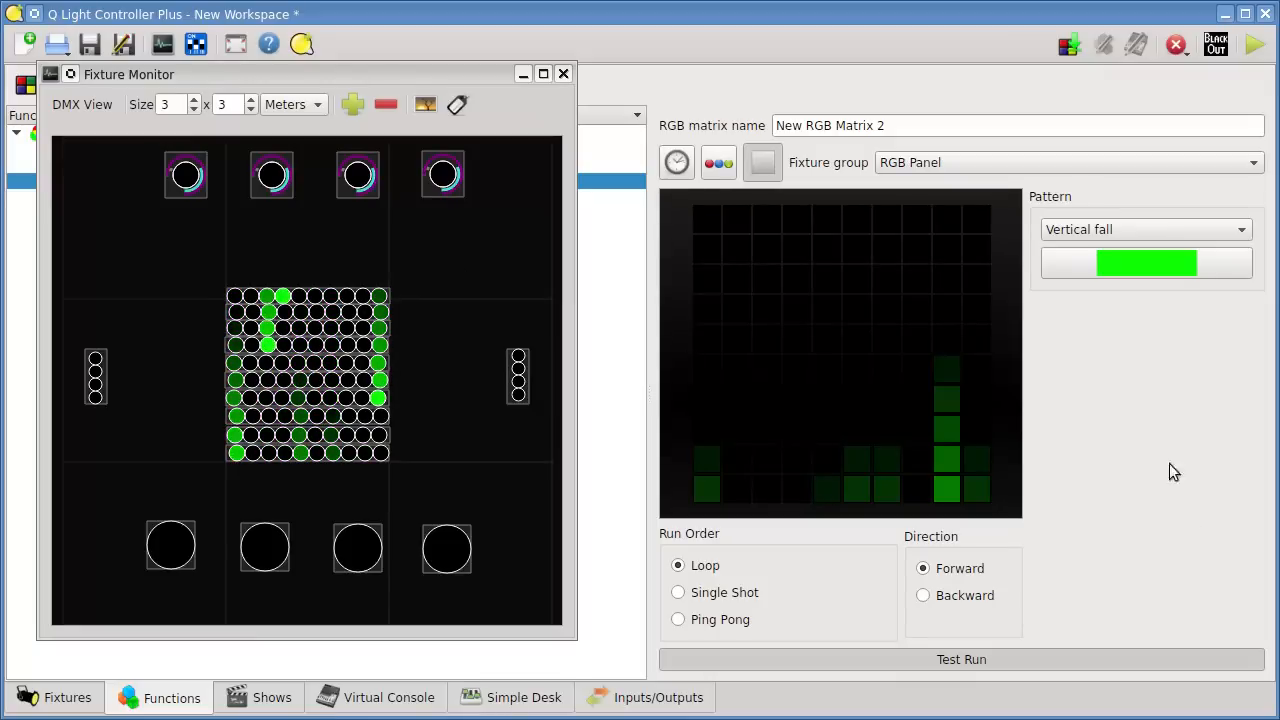
click(980, 659)
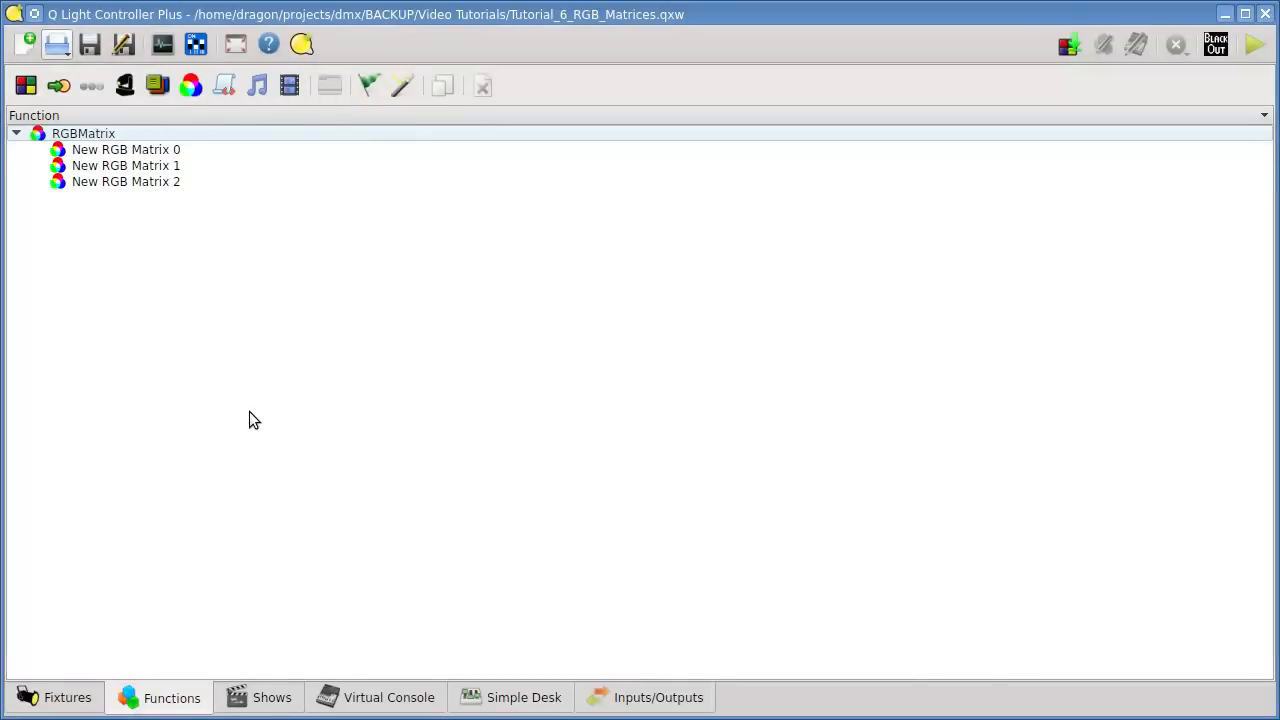
- Add a button to the empty virtual console and enlarge it into a wide rectangle
click(388, 700)
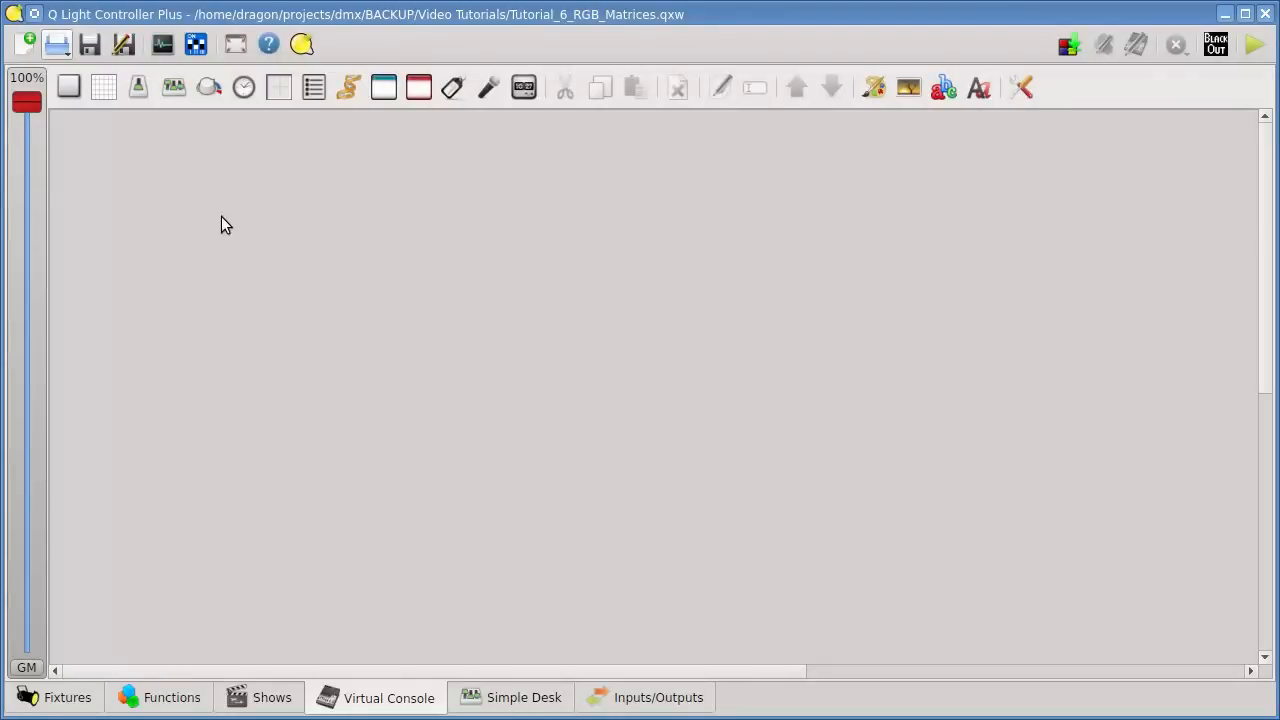
click(71, 96)
drag(163, 178, 230, 241)
click(269, 201)
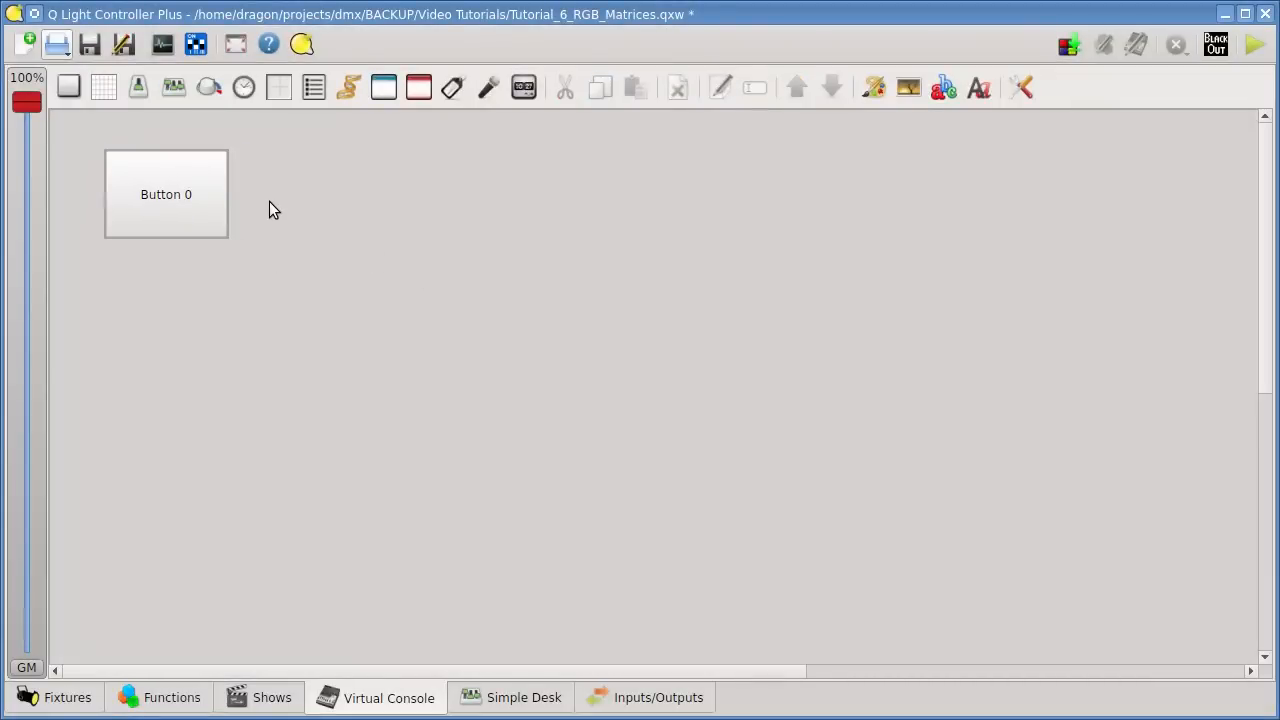
- Assign the New RGB Matrix 0 function to the virtual console button
double_click(203, 194)
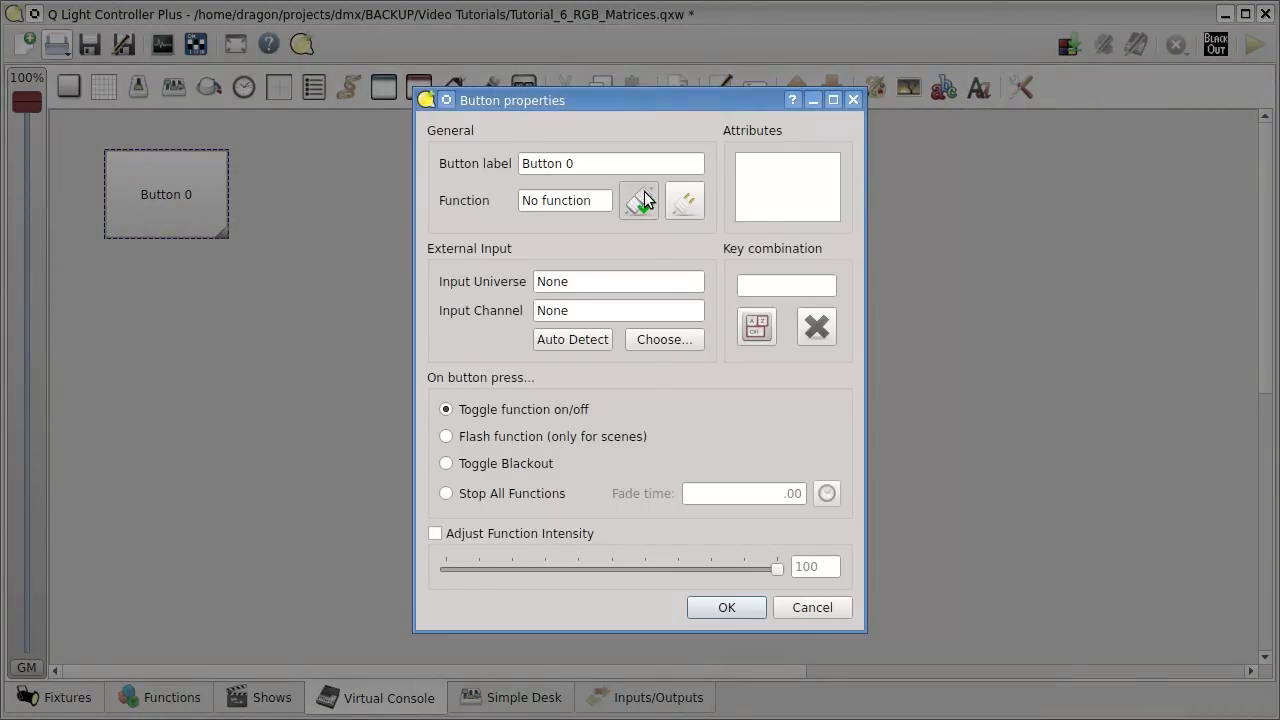
click(642, 197)
click(571, 254)
click(774, 549)
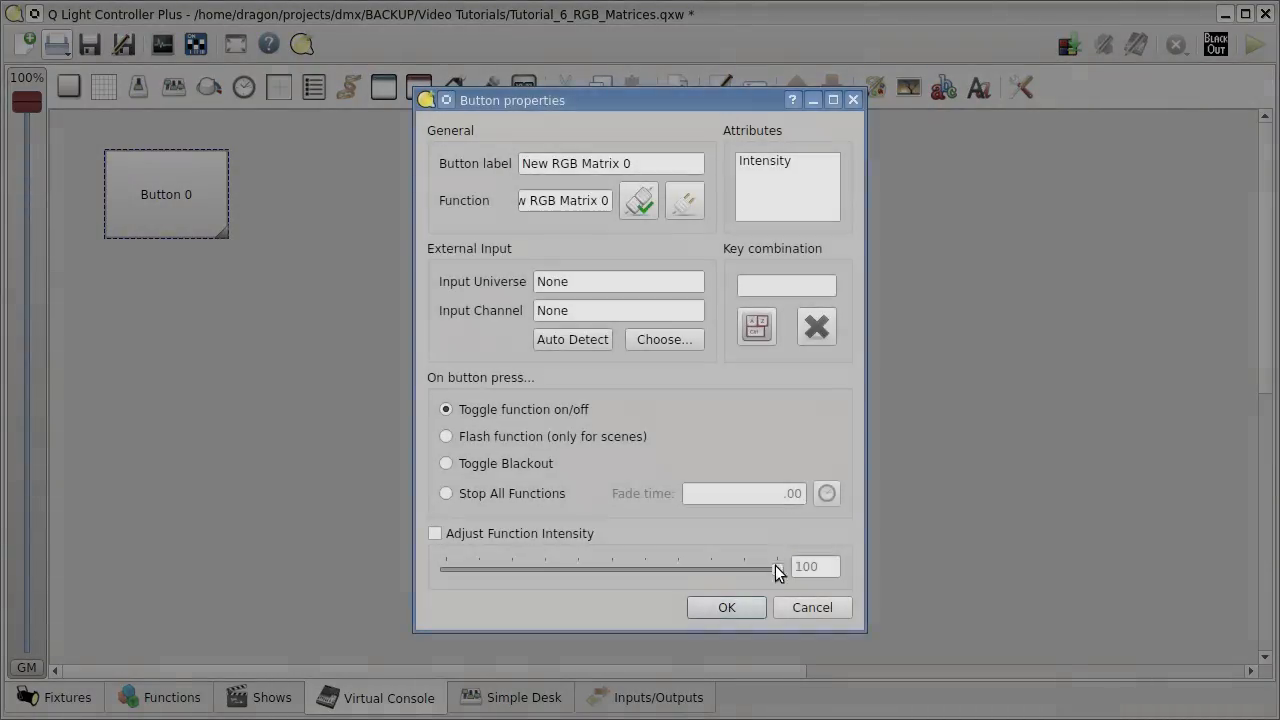
click(727, 607)
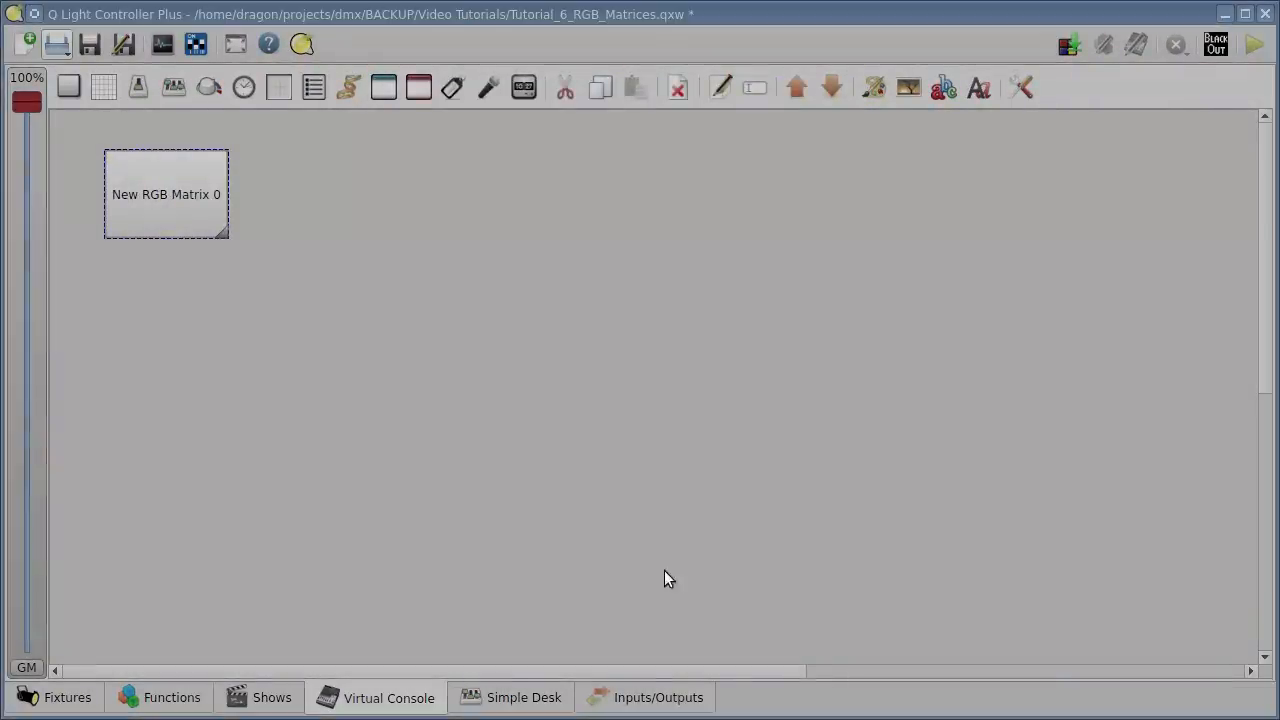
- Add a second button of similar size below the first and assign the New RGB Matrix 1 function to it
click(68, 87)
drag(300, 228, 229, 334)
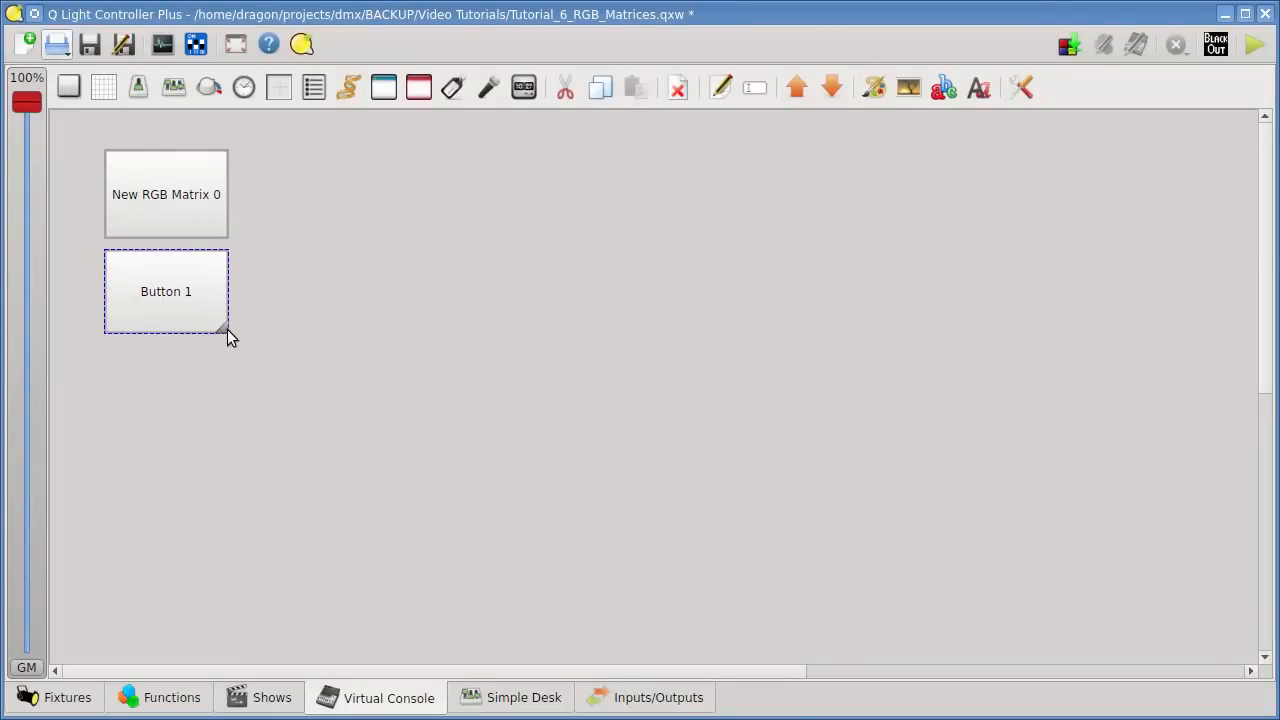
double_click(222, 277)
click(651, 198)
click(556, 271)
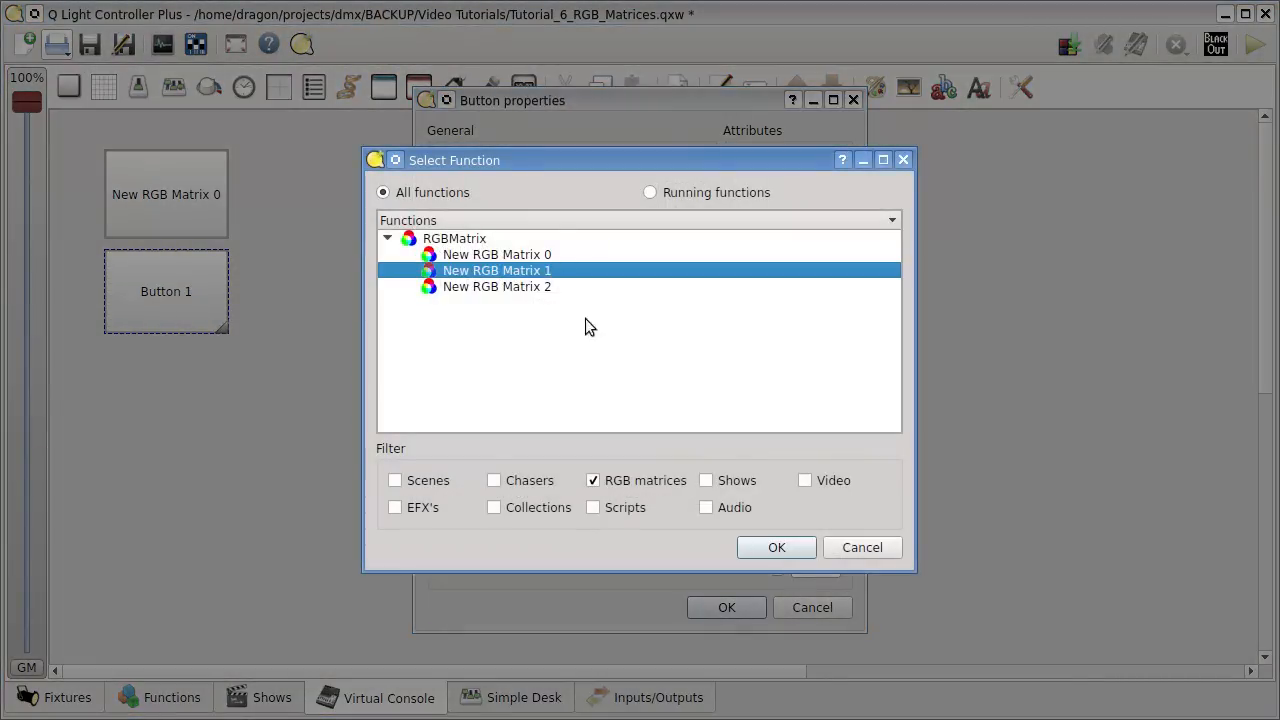
click(777, 548)
click(726, 607)
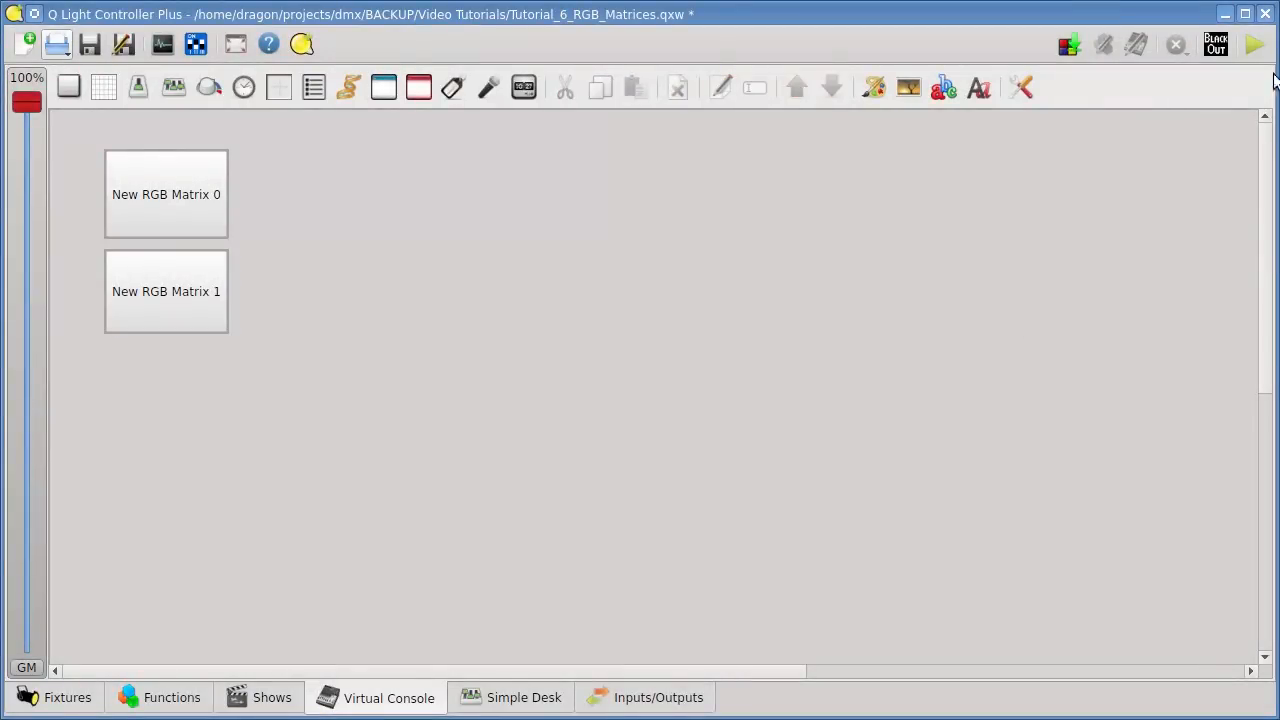
- Open the fixture monitor, test the New RGB Matrix 0 and New RGB Matrix 1 buttons in operate mode, and return to design mode
click(162, 45)
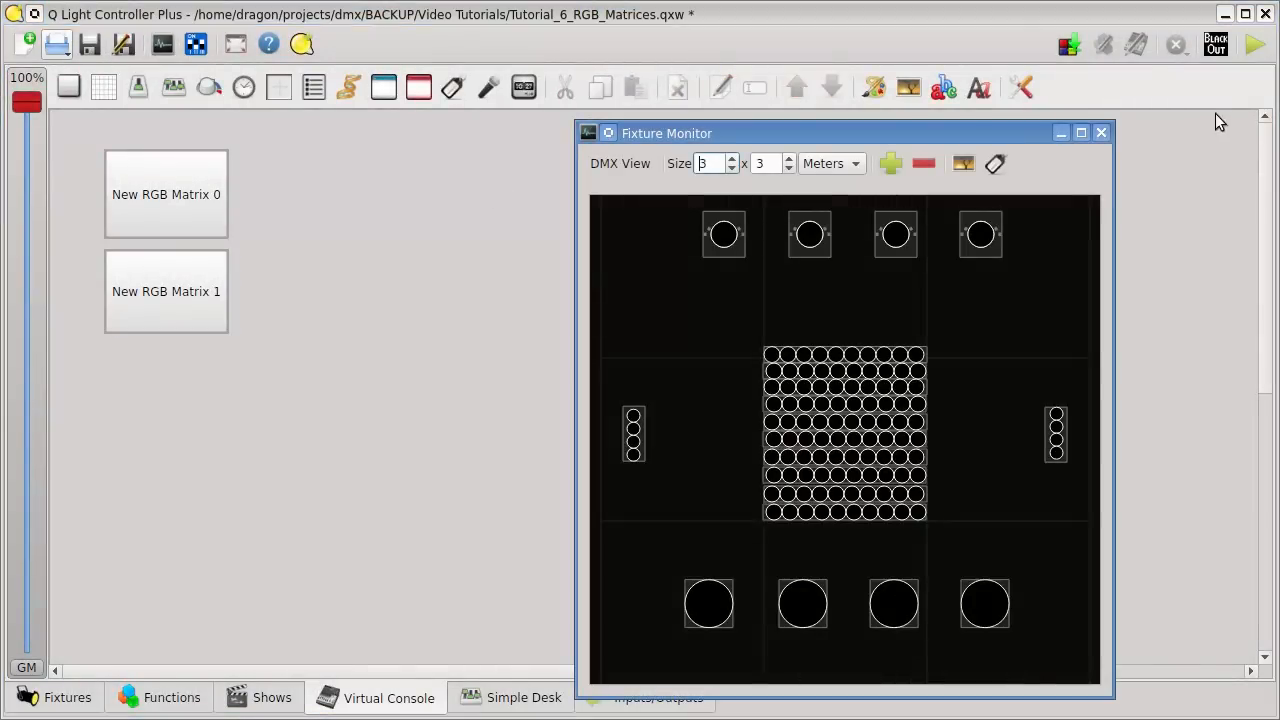
click(1256, 48)
click(172, 152)
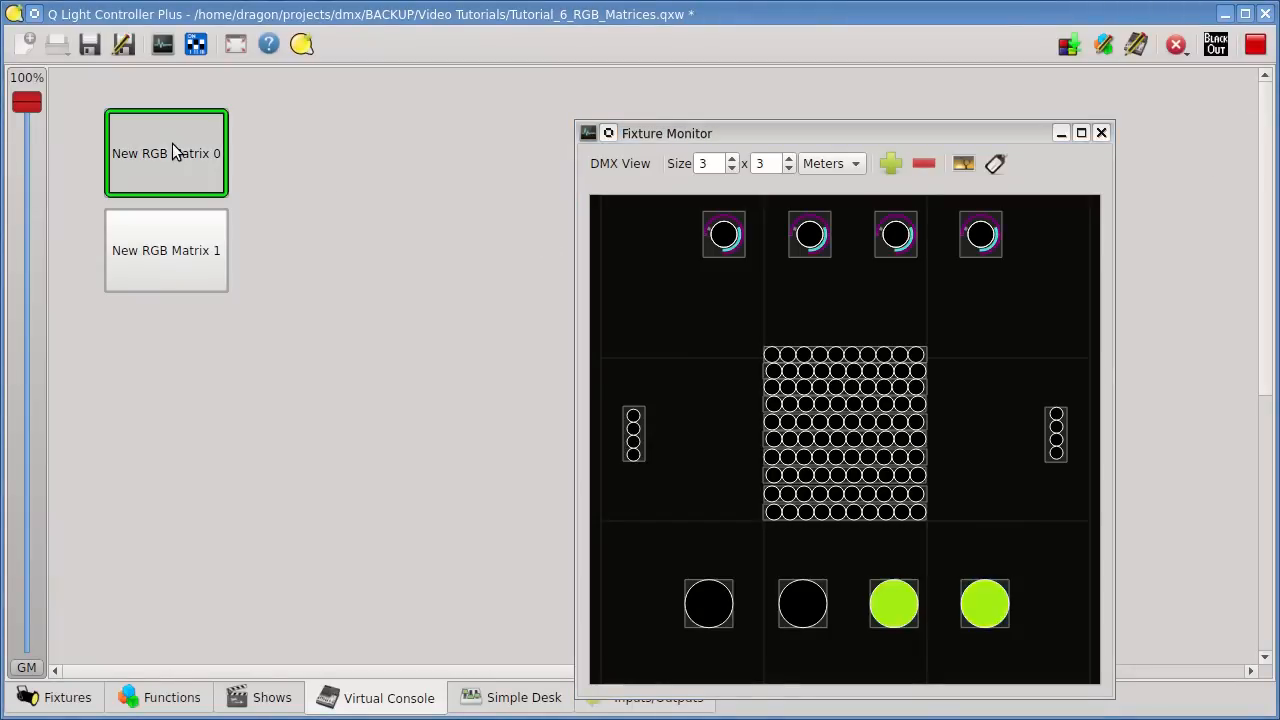
click(166, 155)
click(166, 155)
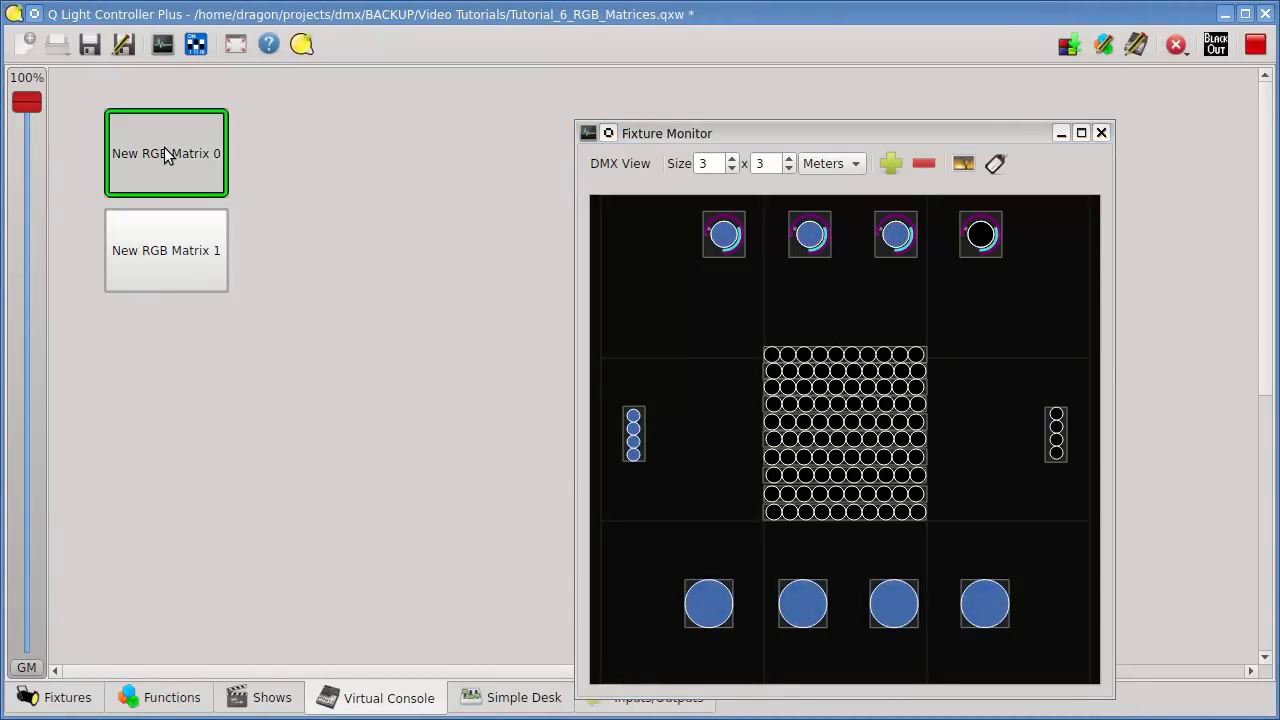
click(165, 148)
click(168, 250)
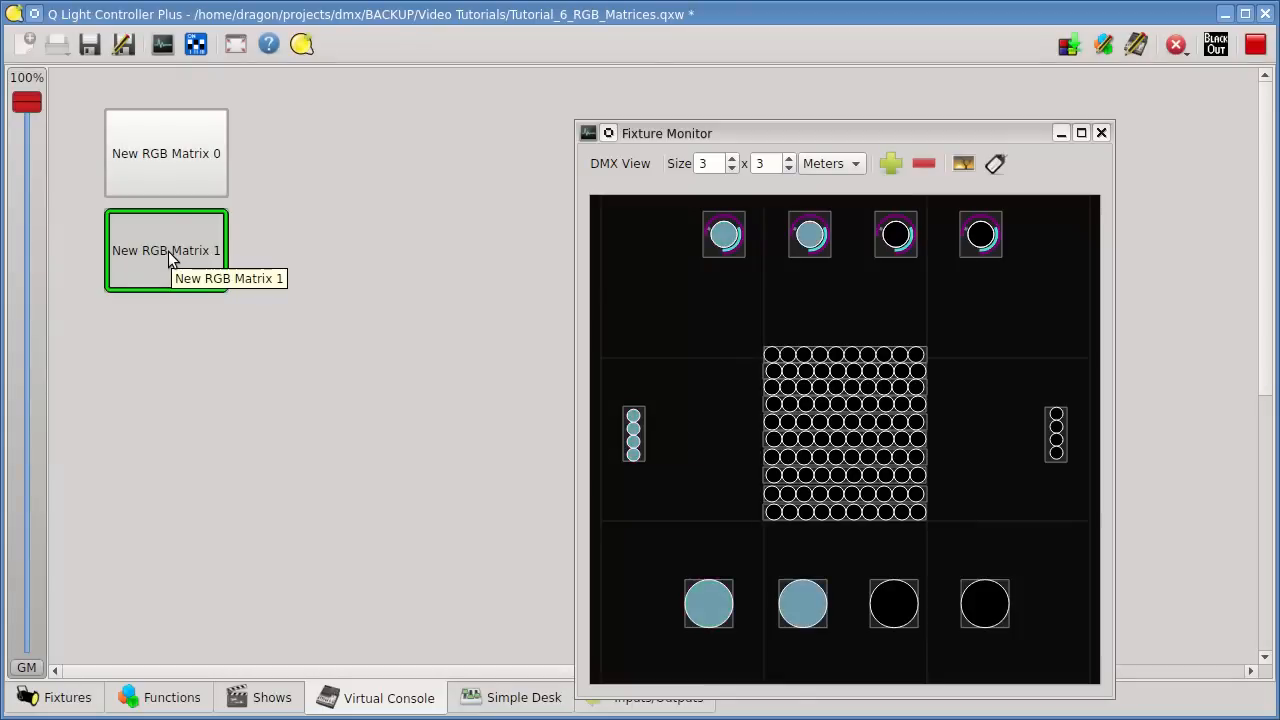
click(168, 251)
click(1259, 48)
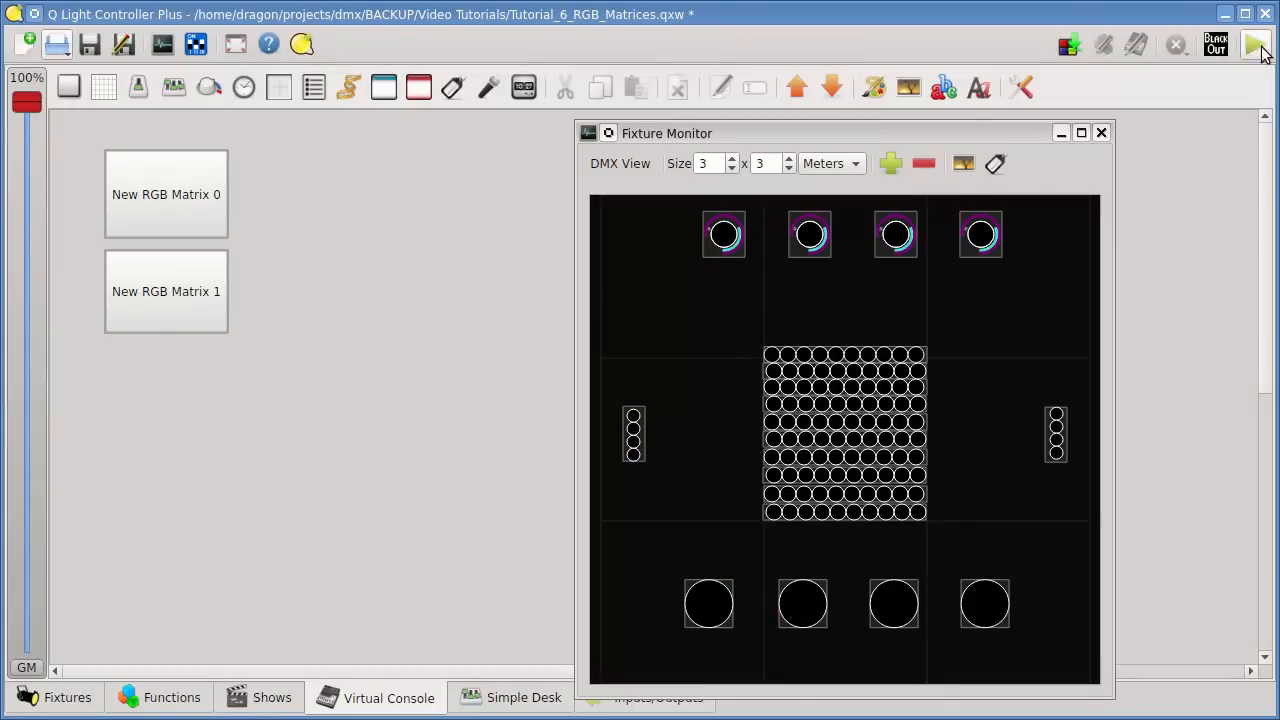
- Add a slider to the virtual console beside the New RGB Matrix 0 button, moving the fixture monitor clear of it
click(329, 211)
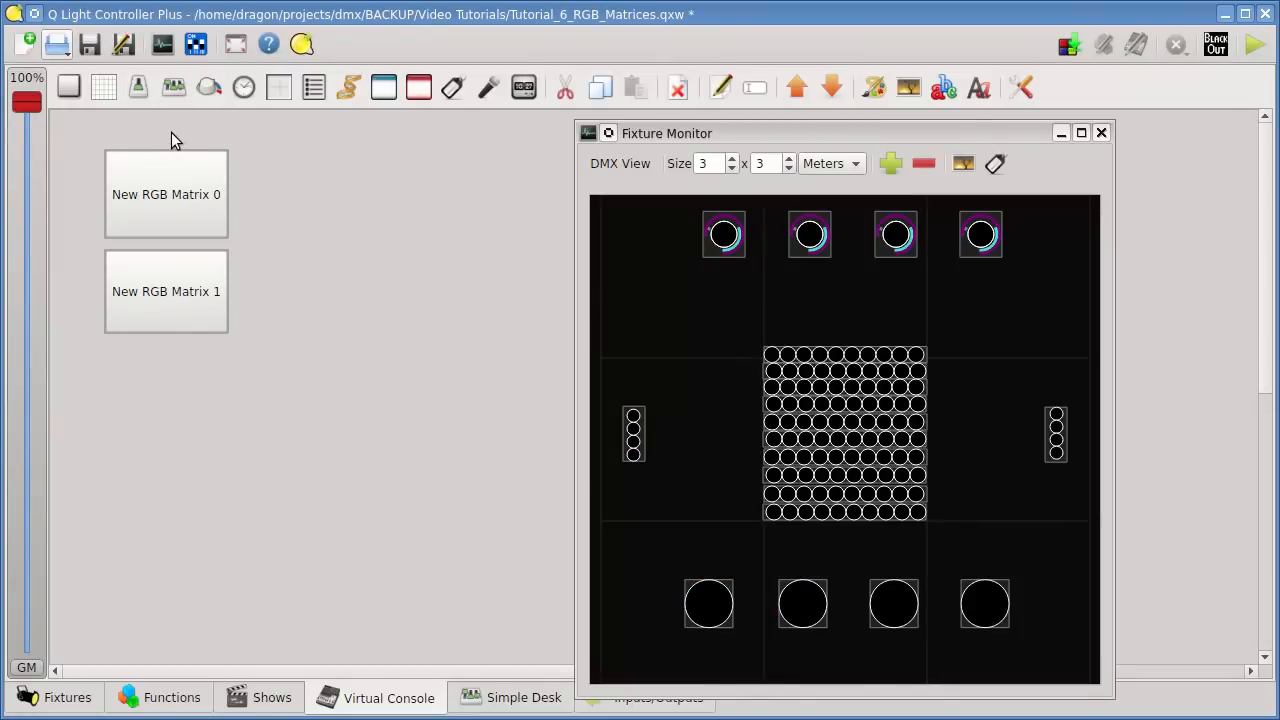
drag(790, 133, 955, 139)
drag(709, 436, 282, 199)
drag(972, 145, 796, 100)
- Assign the New RGB Matrix 2 function to the slider's playback
double_click(289, 199)
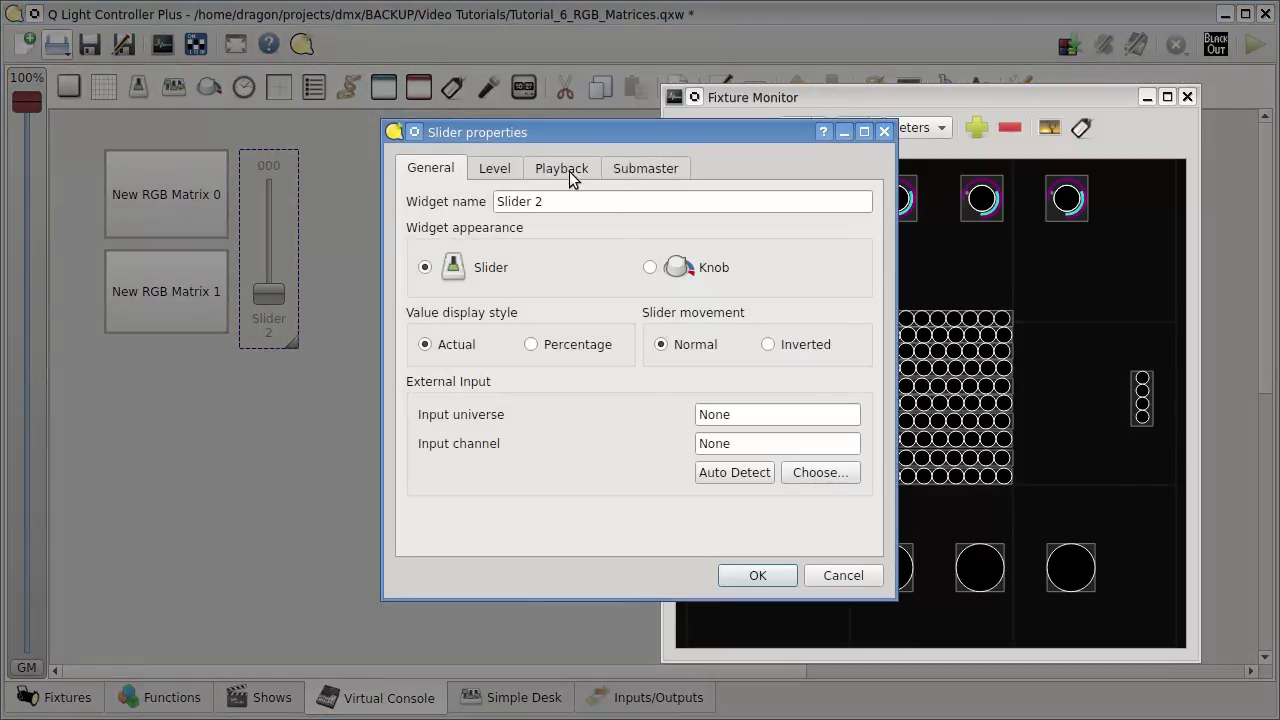
click(561, 168)
click(788, 244)
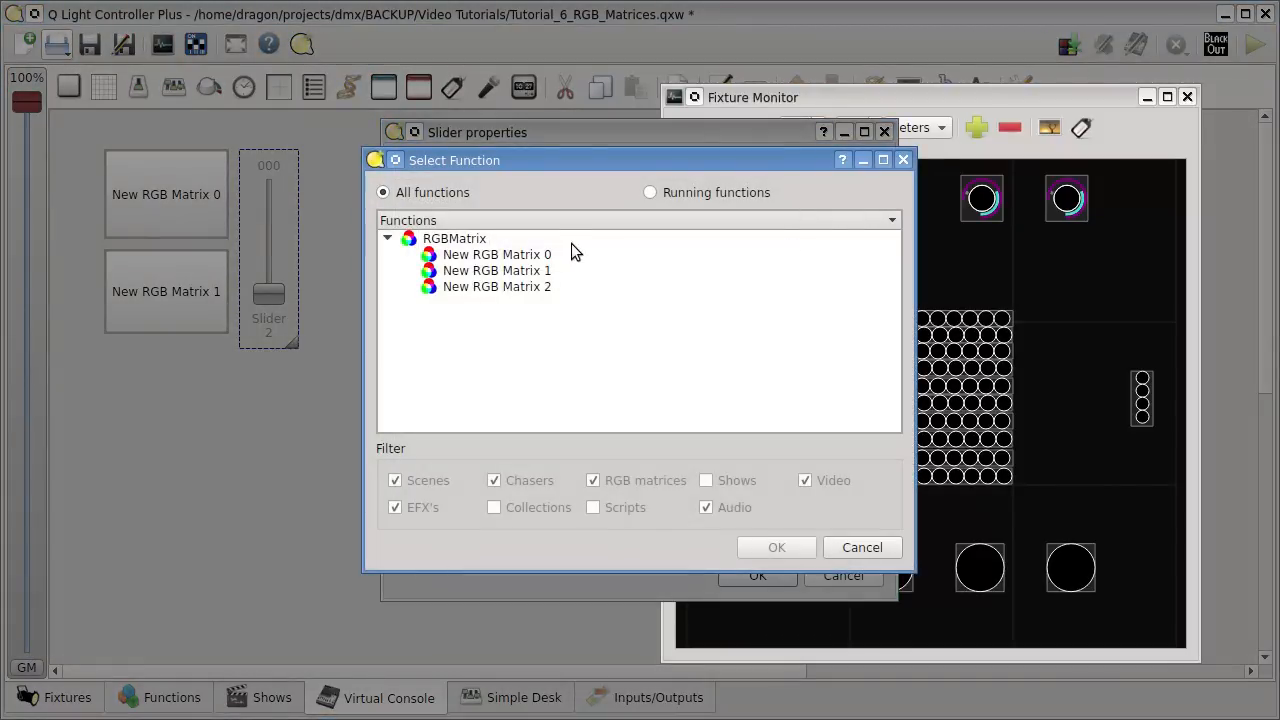
click(535, 288)
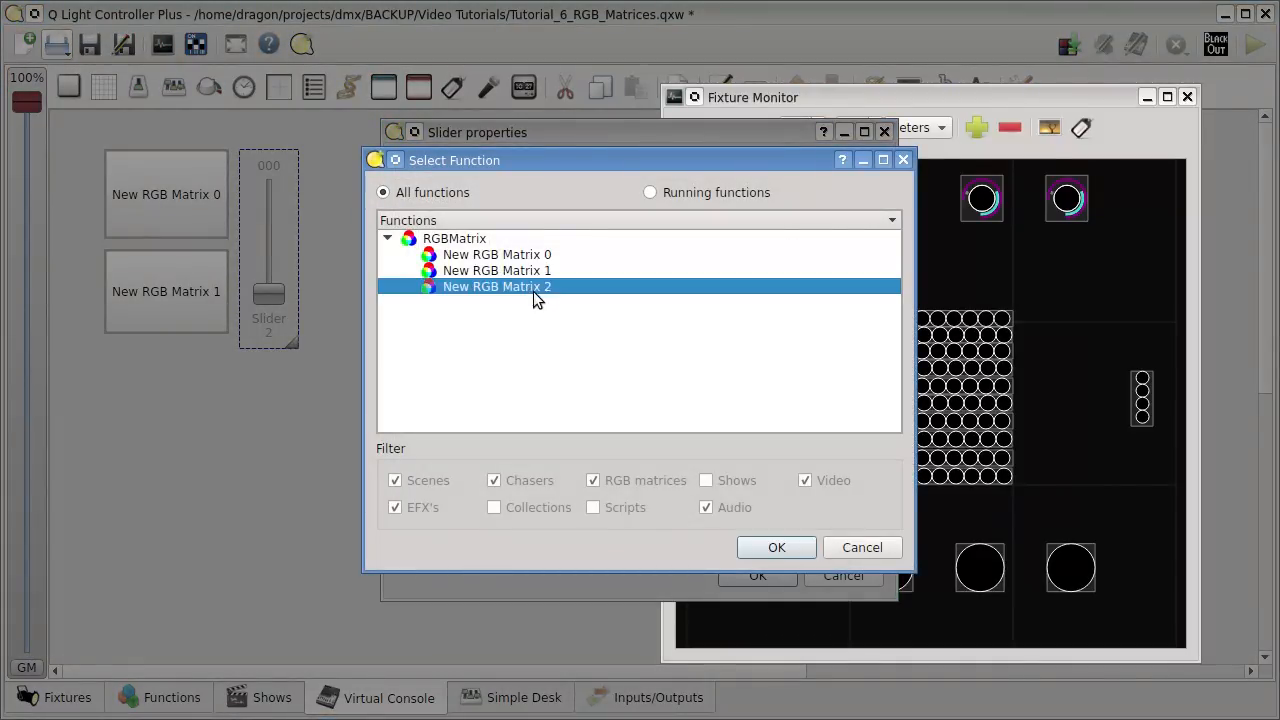
click(778, 548)
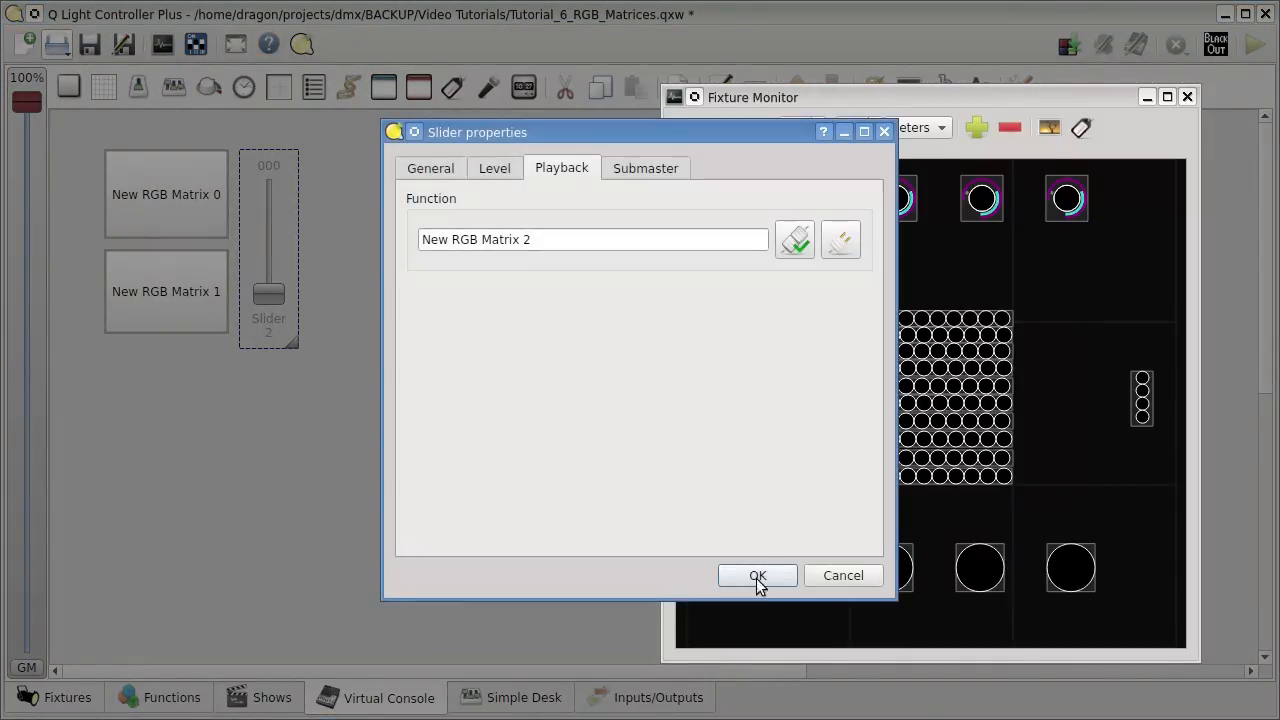
click(757, 578)
- Test the playback slider in operate mode by raising it to about 228 and lowering it to 0, and return to design mode
click(1252, 44)
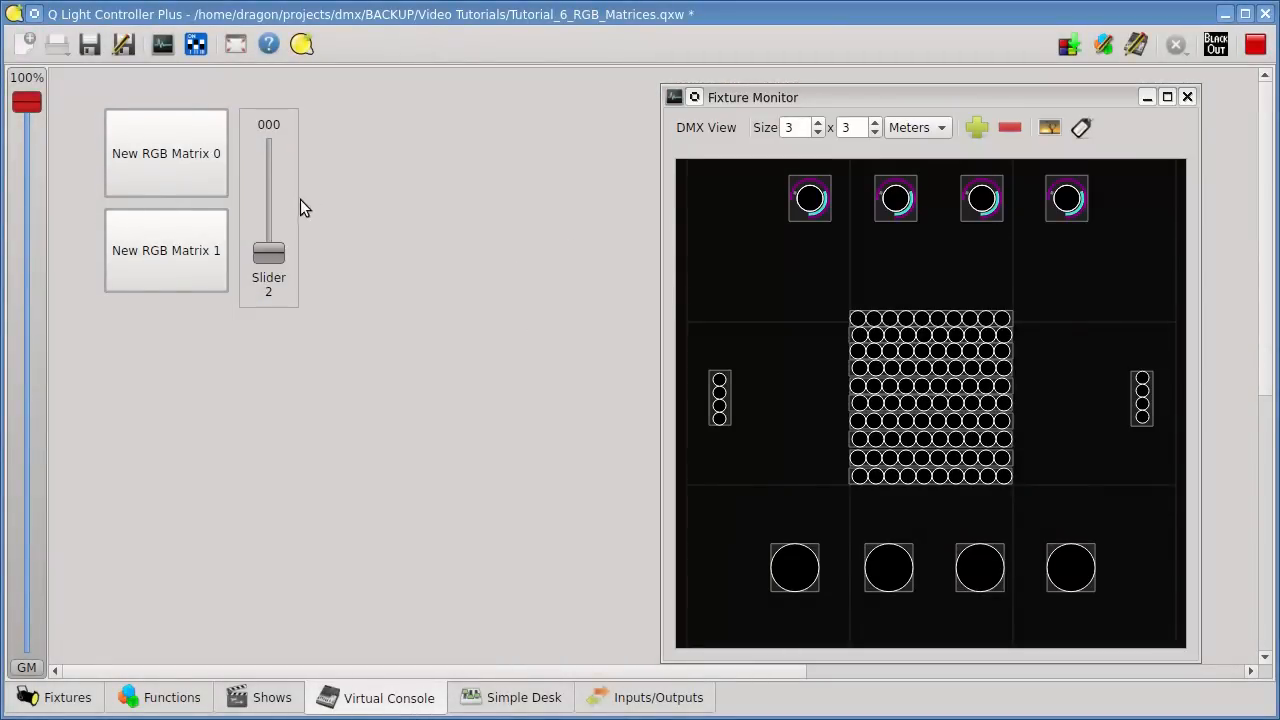
drag(280, 252, 268, 162)
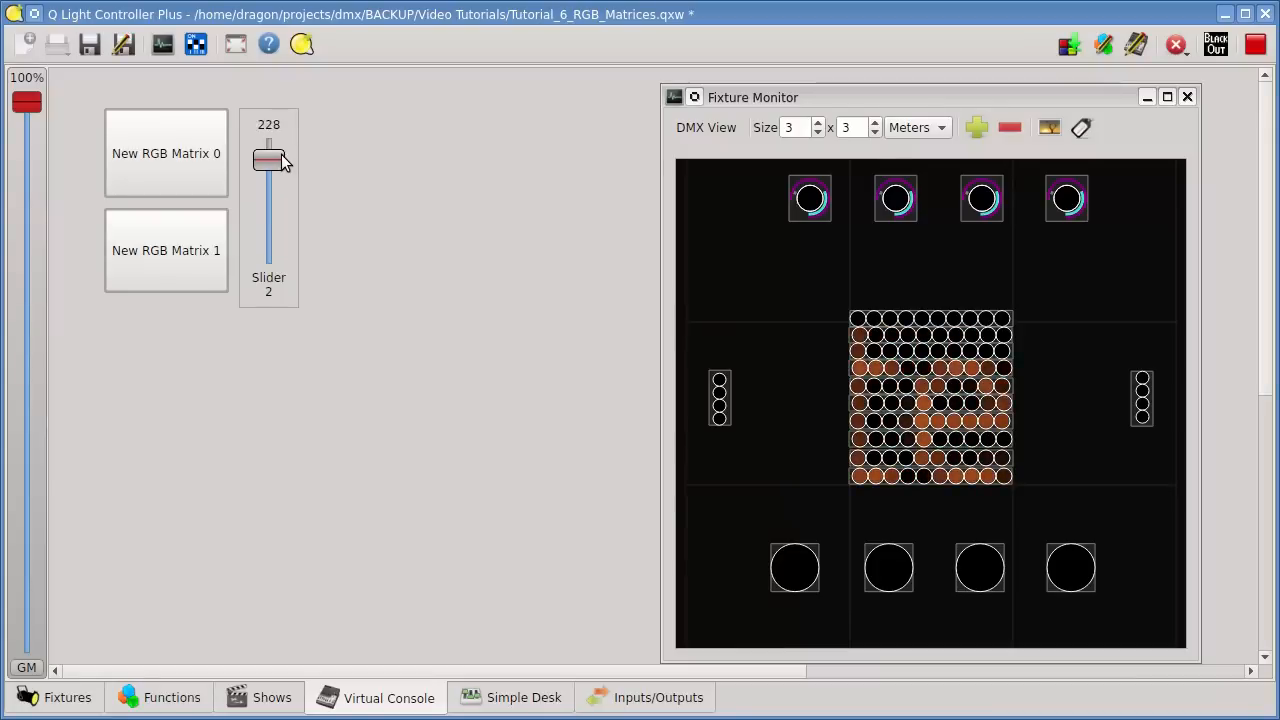
drag(283, 218, 289, 357)
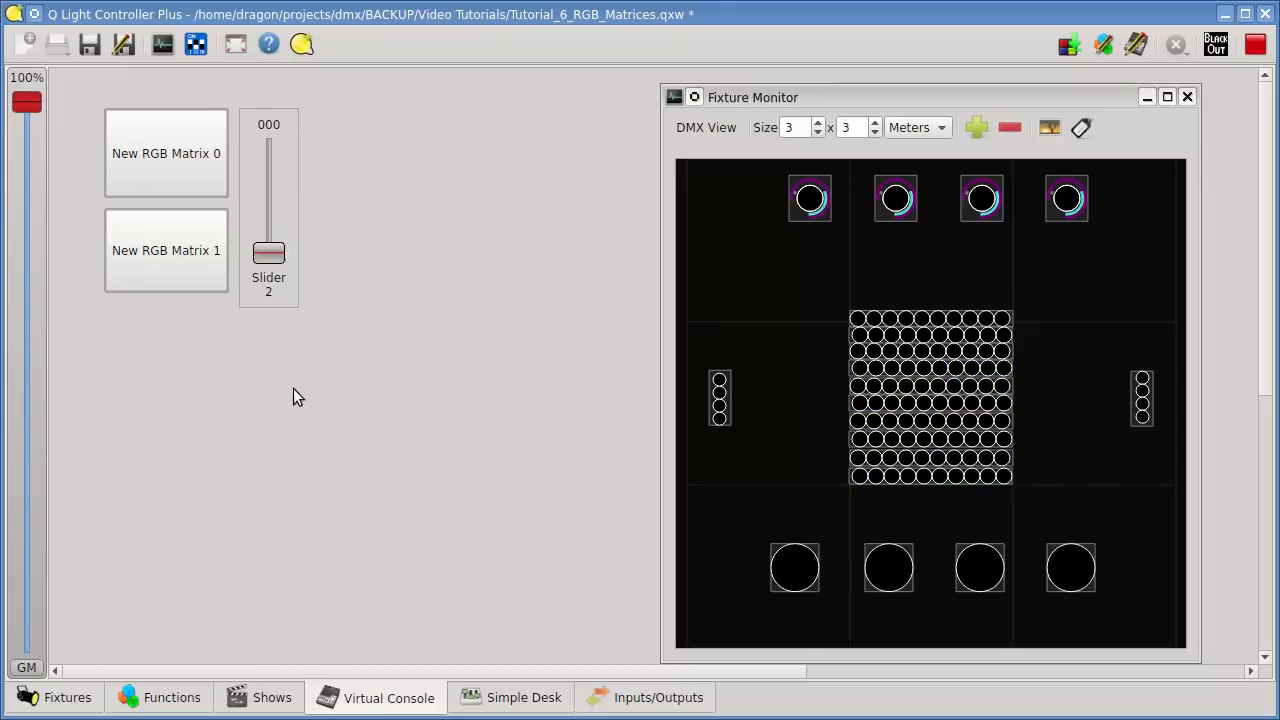
click(1256, 45)
- Move the fixture monitor further aside and shorten the slider to end level with the New RGB Matrix 1 button
drag(914, 88, 948, 95)
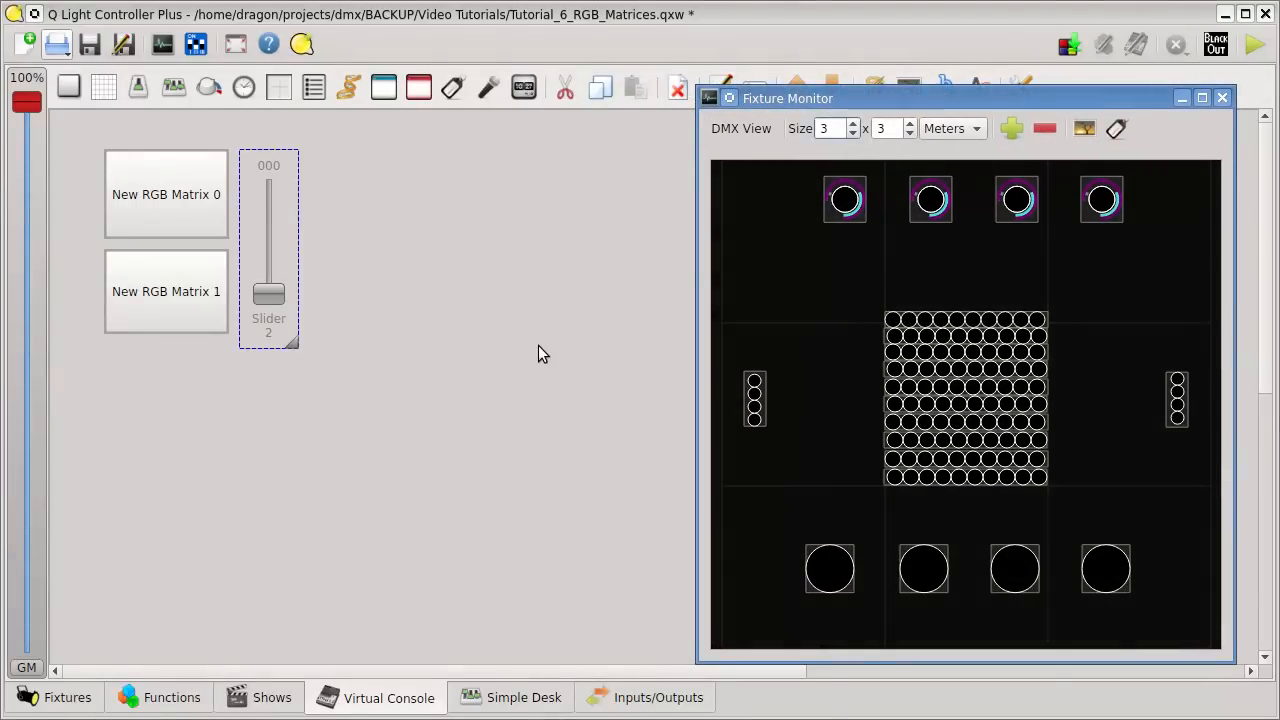
drag(297, 344, 299, 336)
click(454, 305)
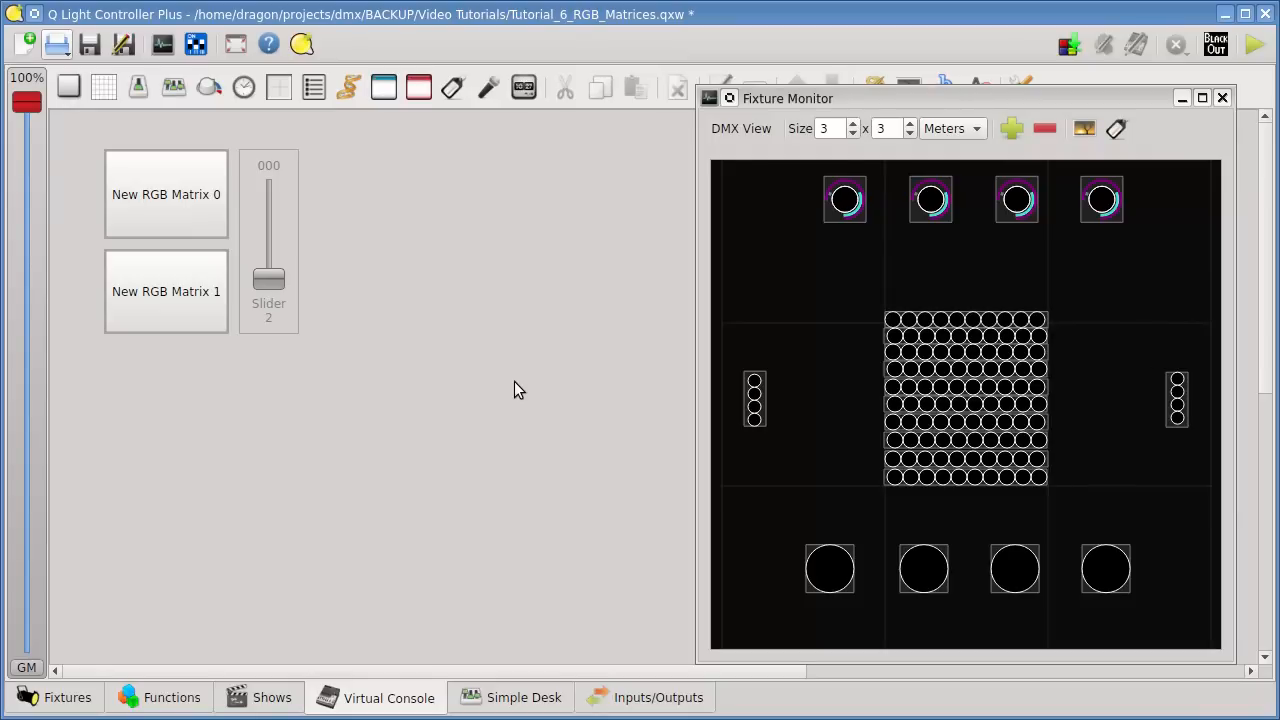
- Add an animation widget beside the slider, align it with the slider's upper edge and enlarge it to the same height
click(349, 93)
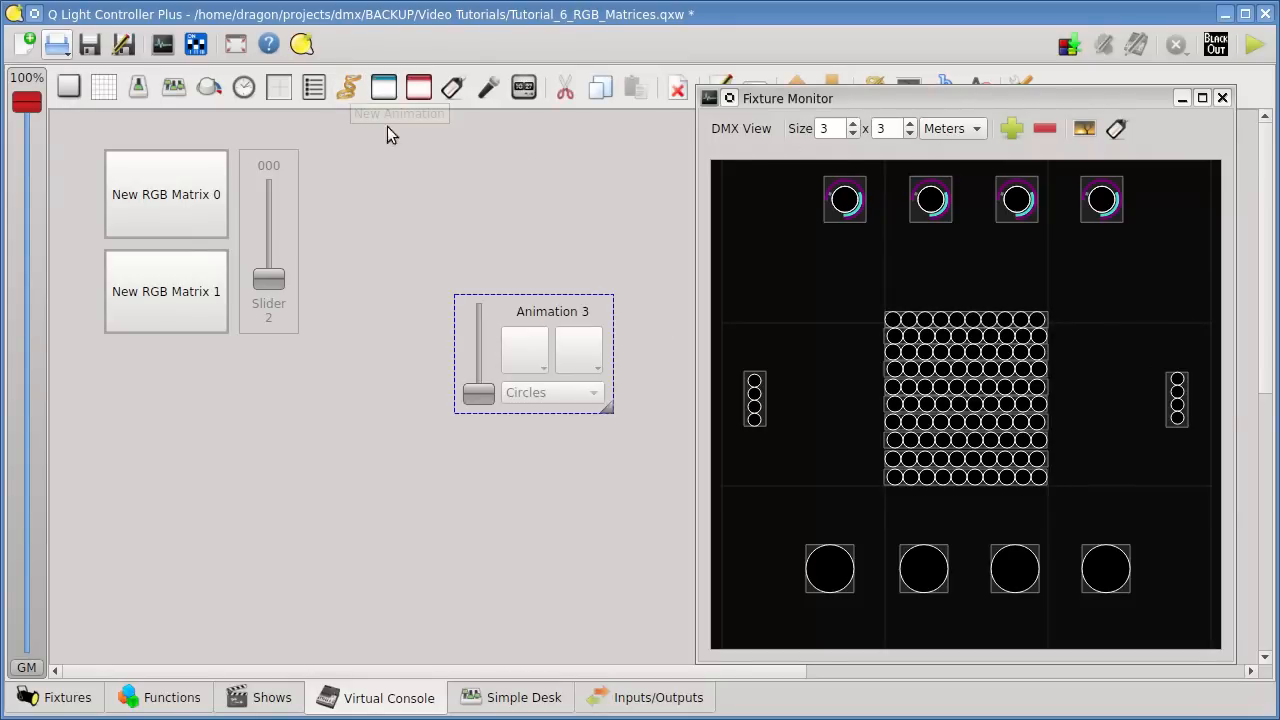
drag(586, 315, 441, 165)
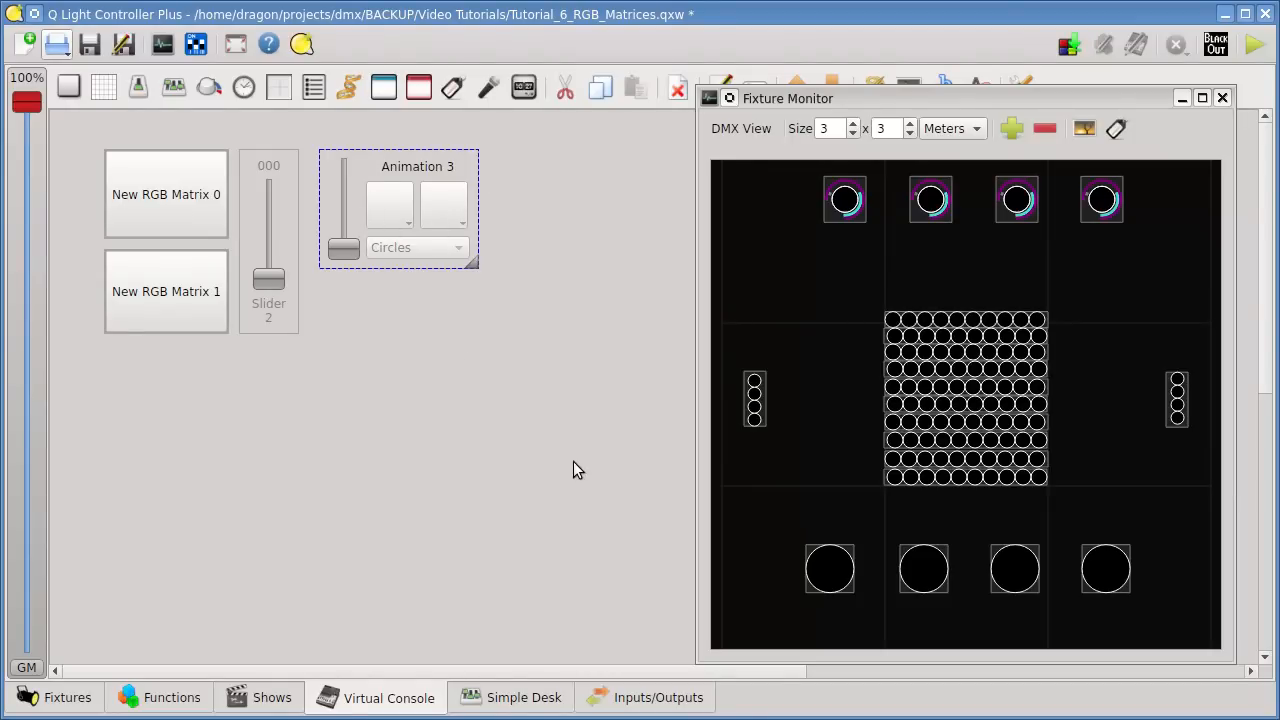
drag(474, 266, 533, 337)
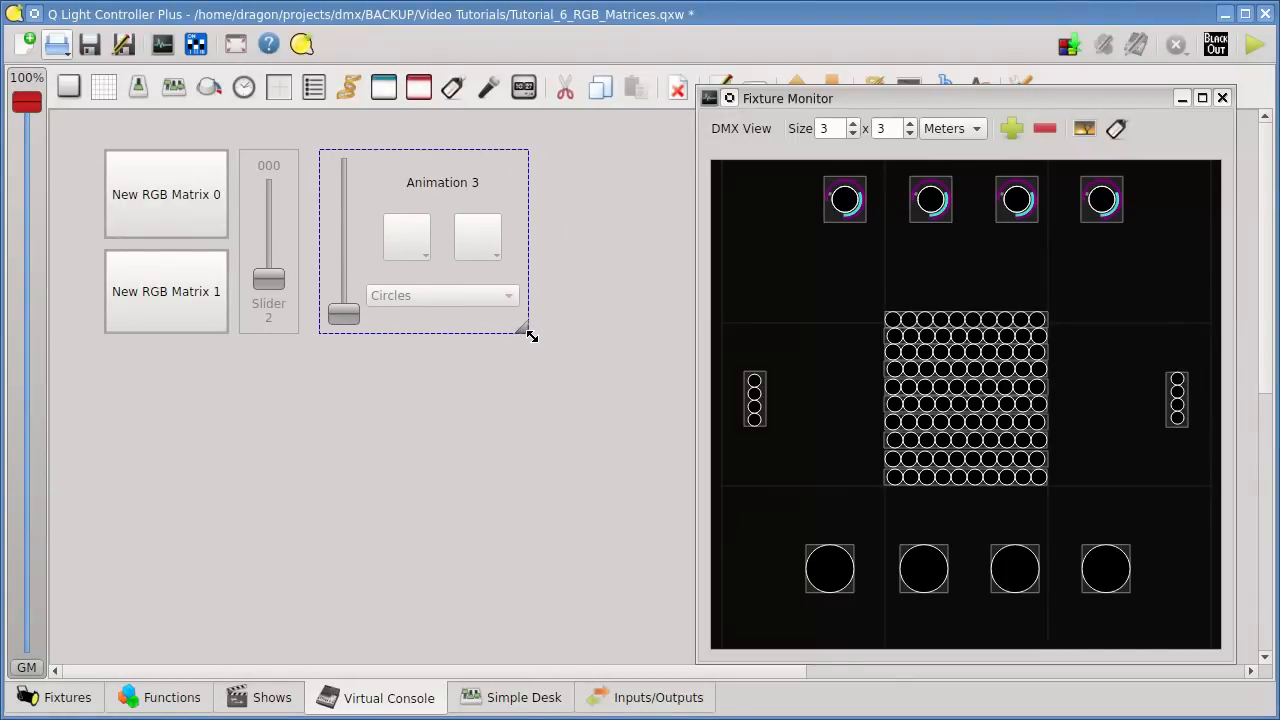
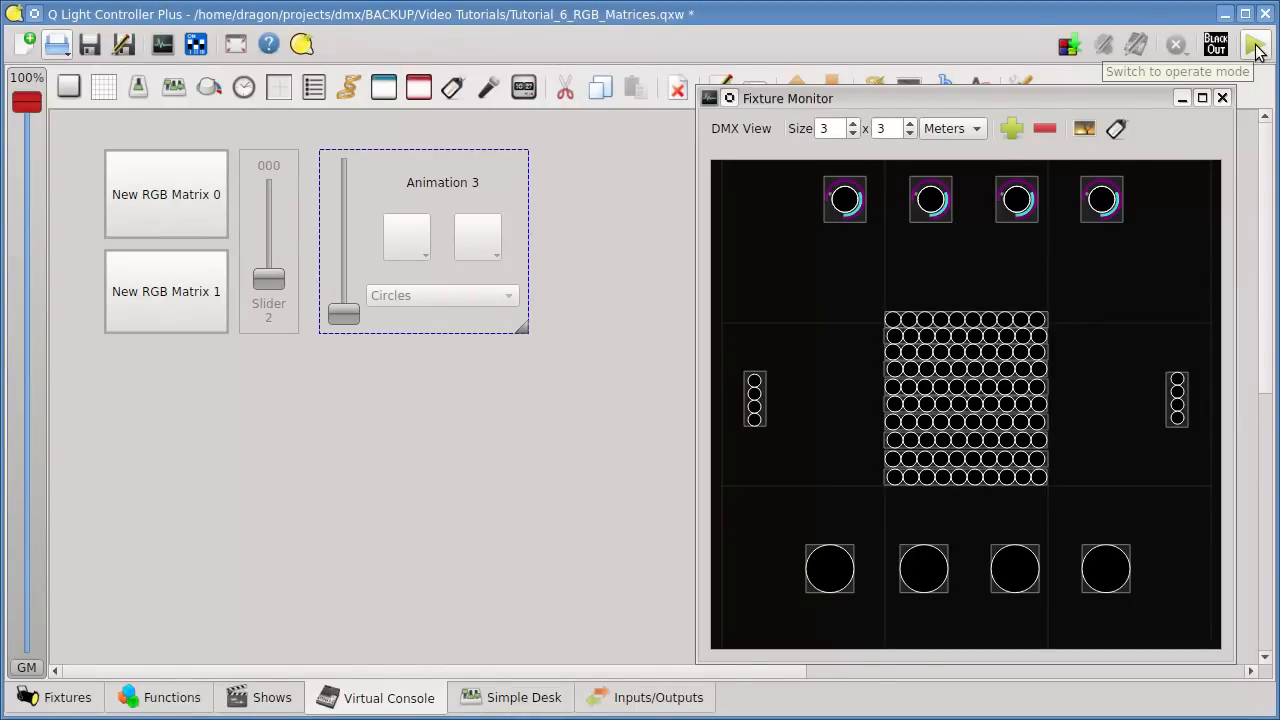
- Assign the New RGB Matrix 2 function to the animation widget
double_click(477, 182)
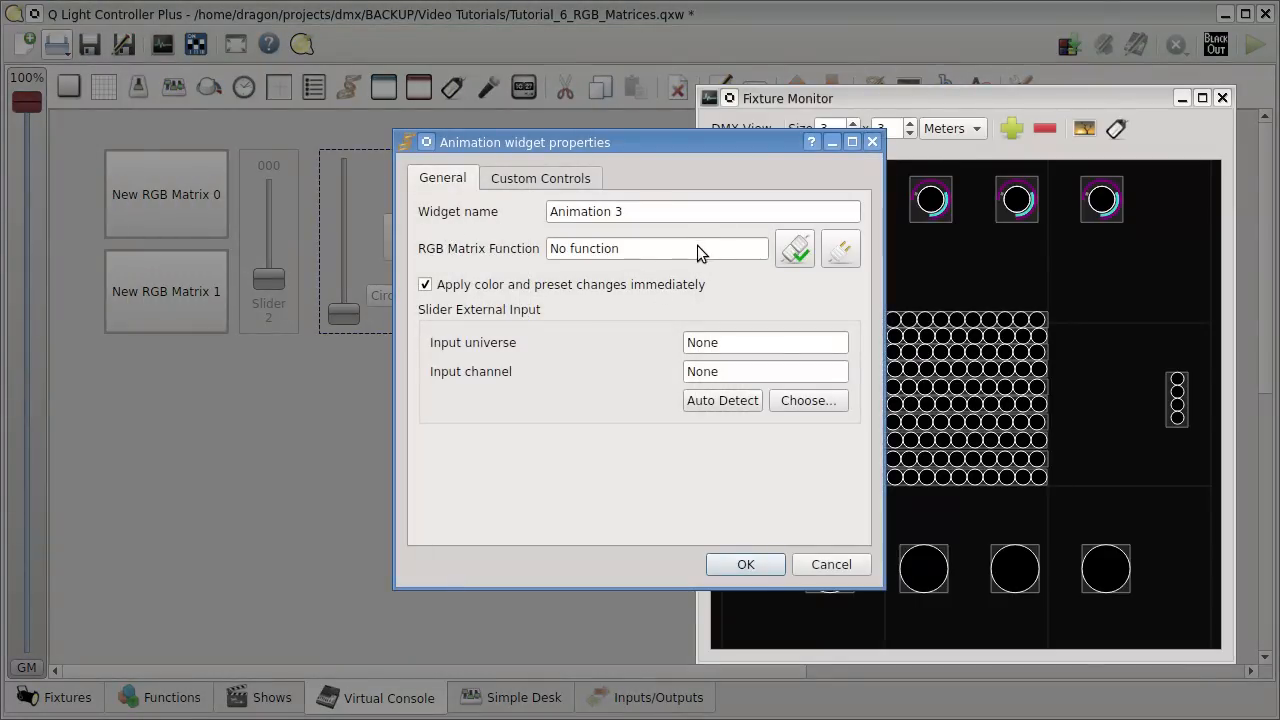
click(787, 248)
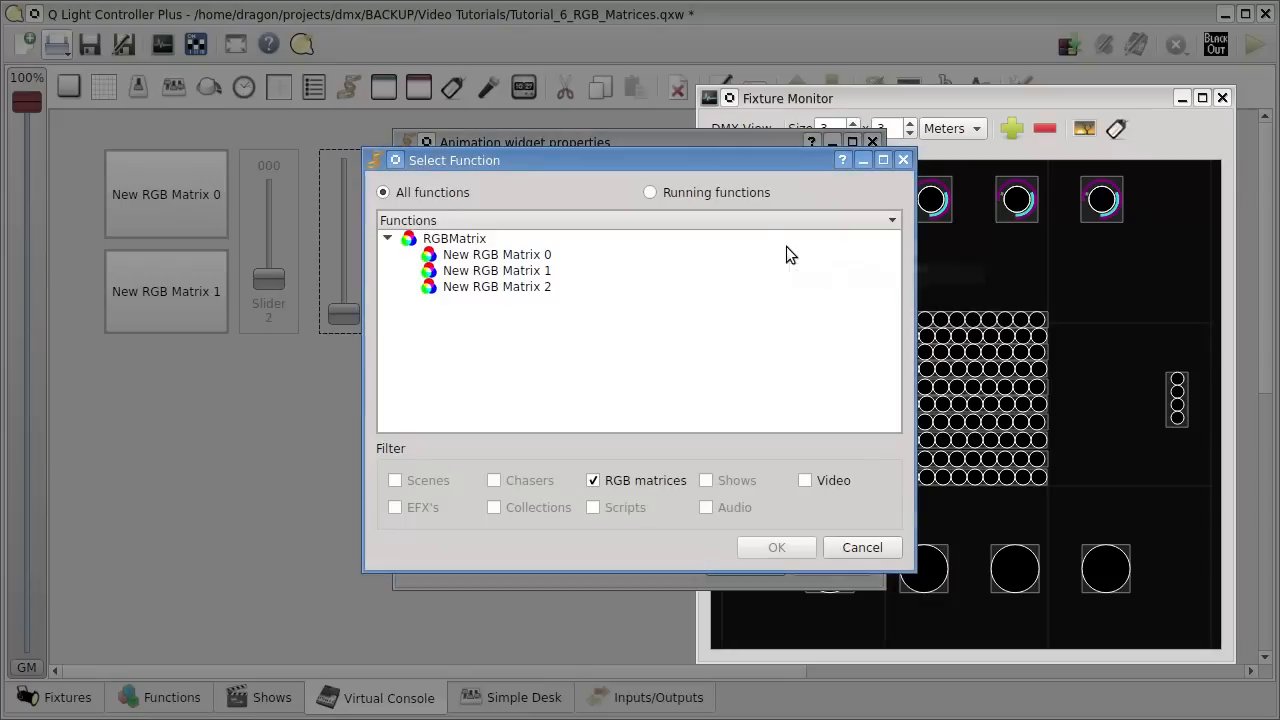
click(540, 287)
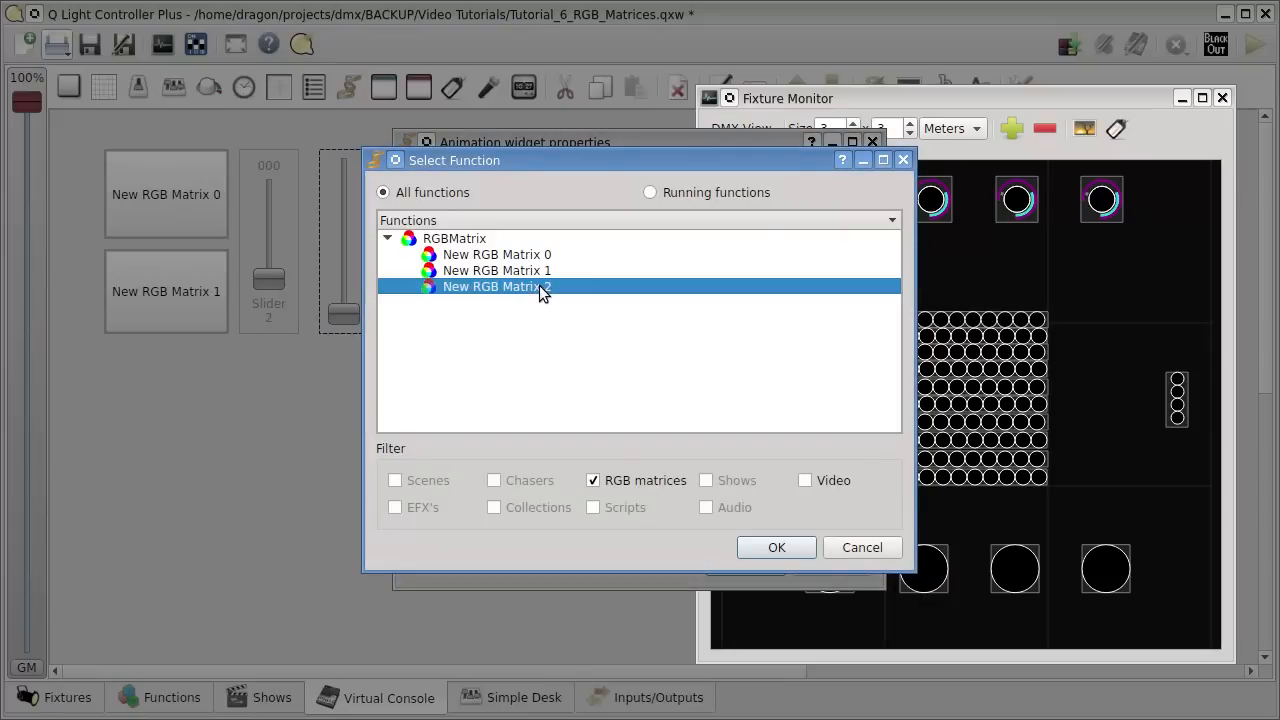
click(795, 548)
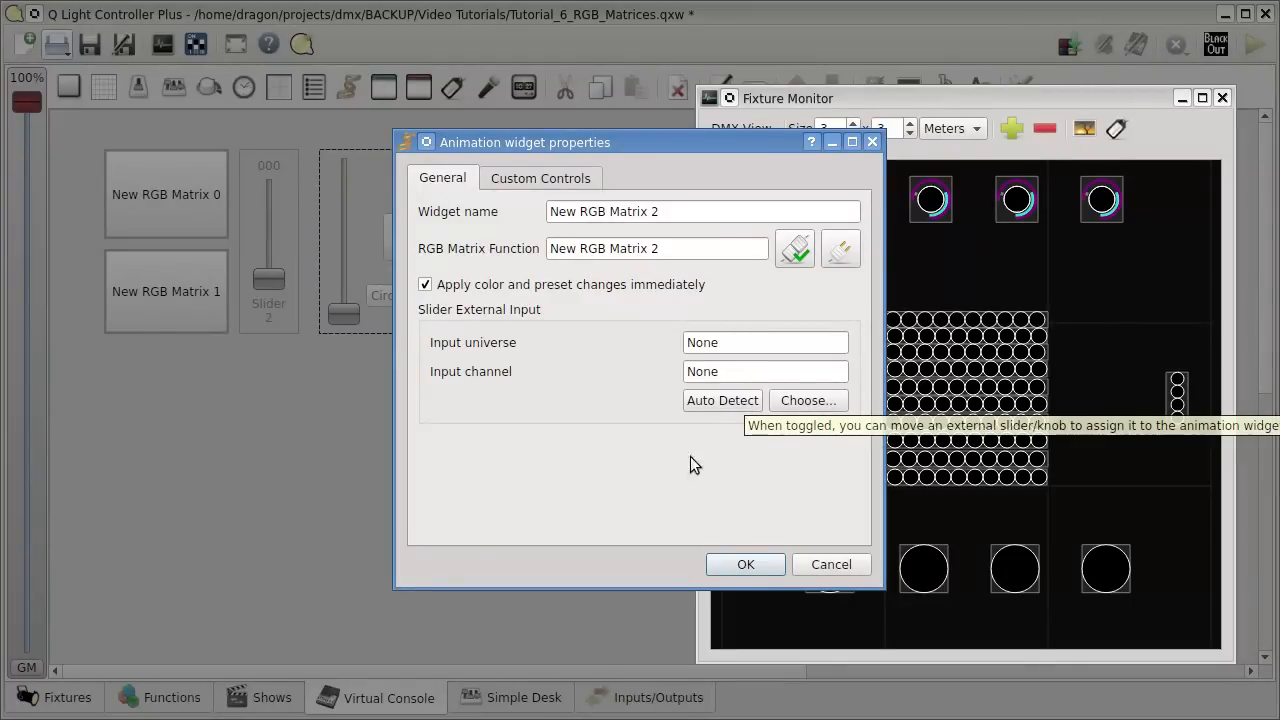
- Auto-detect Slider 1 of the KORG nanoKONTROL2 as the animation widget's external input and apply the properties
click(726, 401)
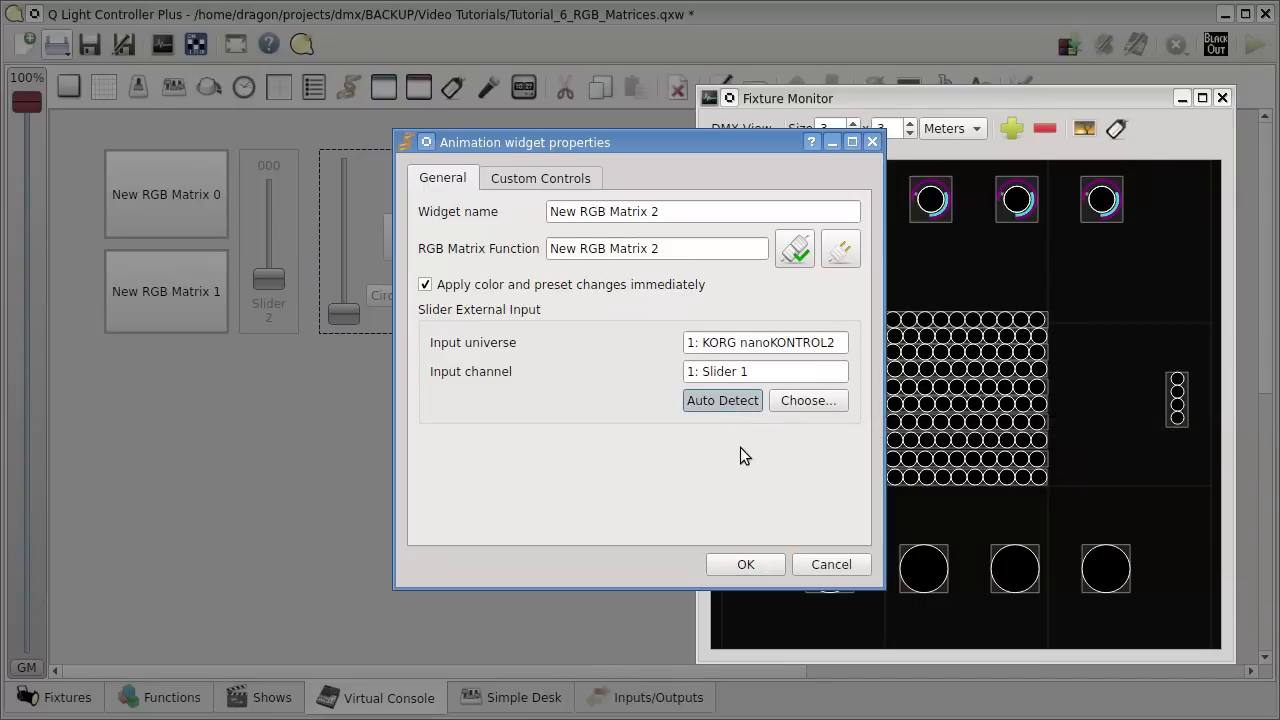
click(742, 402)
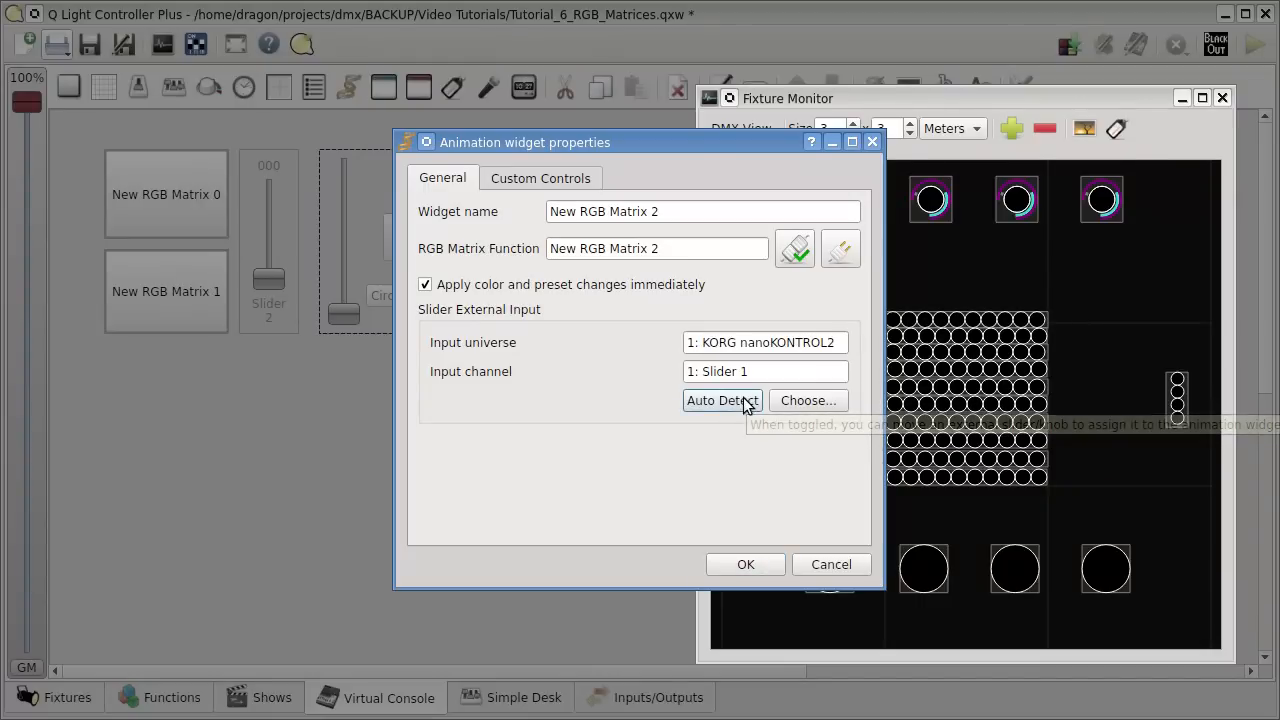
click(746, 564)
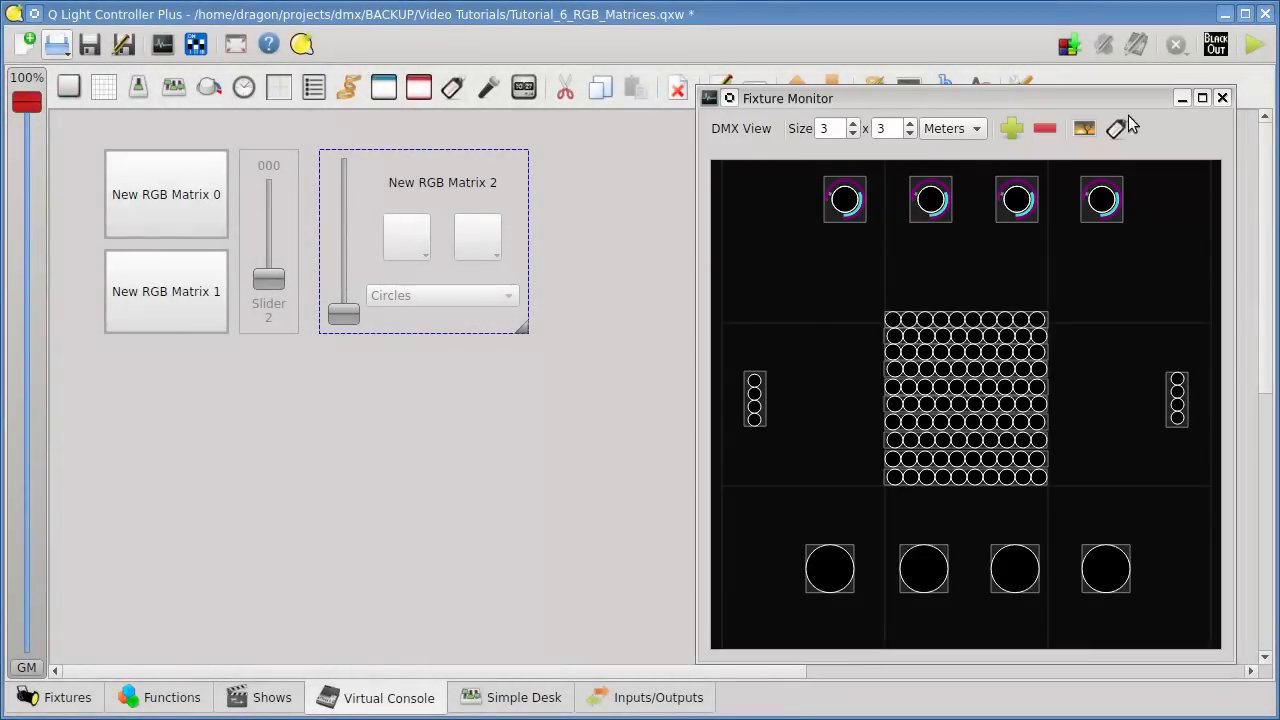
- Switch to operate mode and change the animation widget's pattern to Fill Unfill
click(1254, 44)
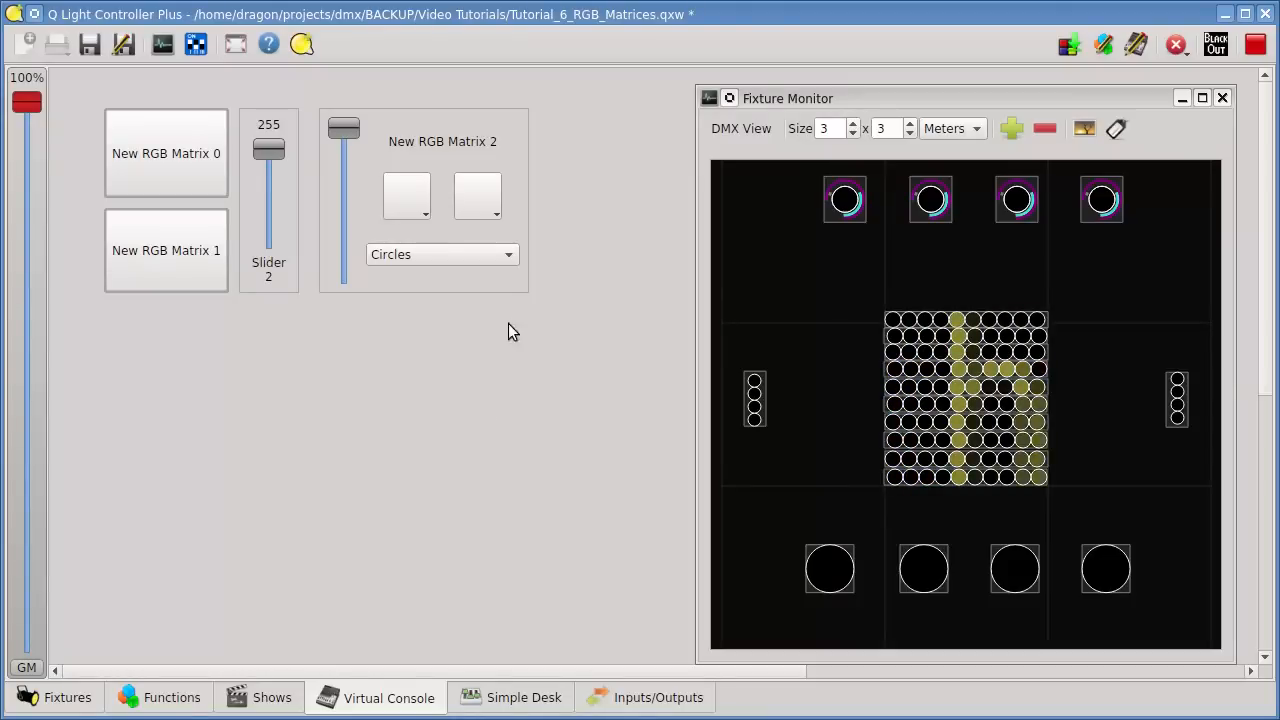
click(433, 250)
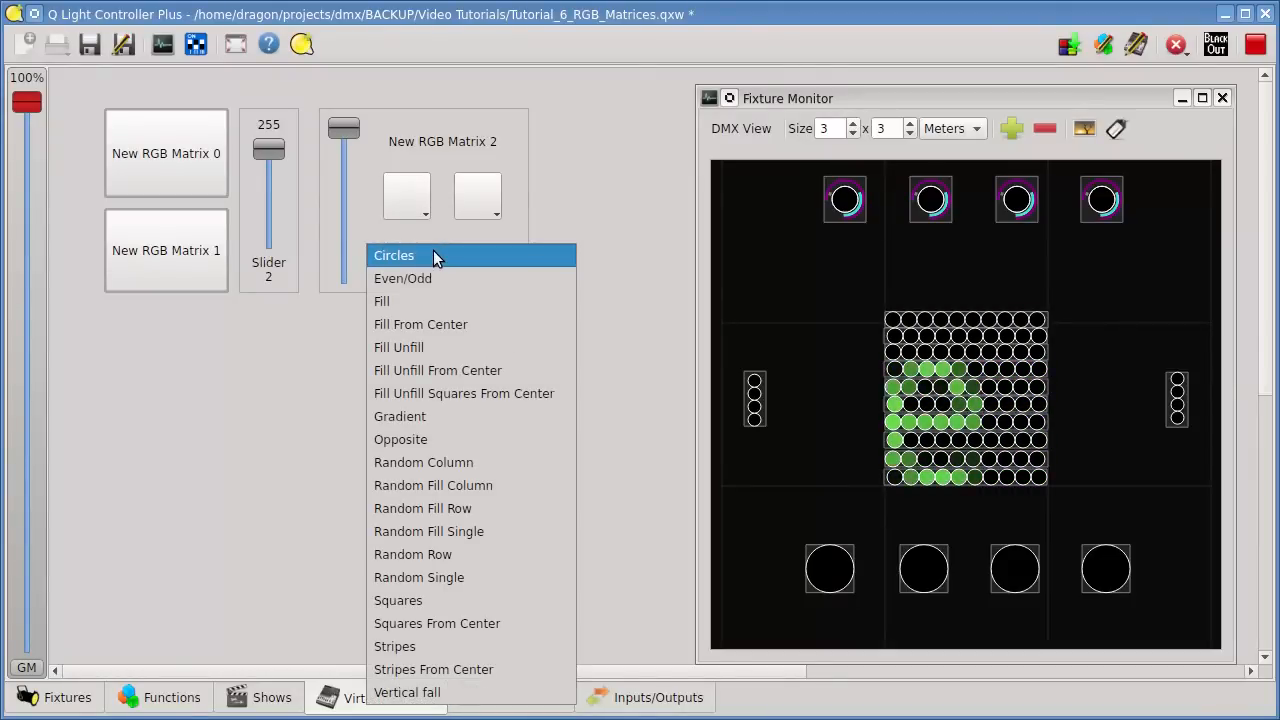
click(463, 347)
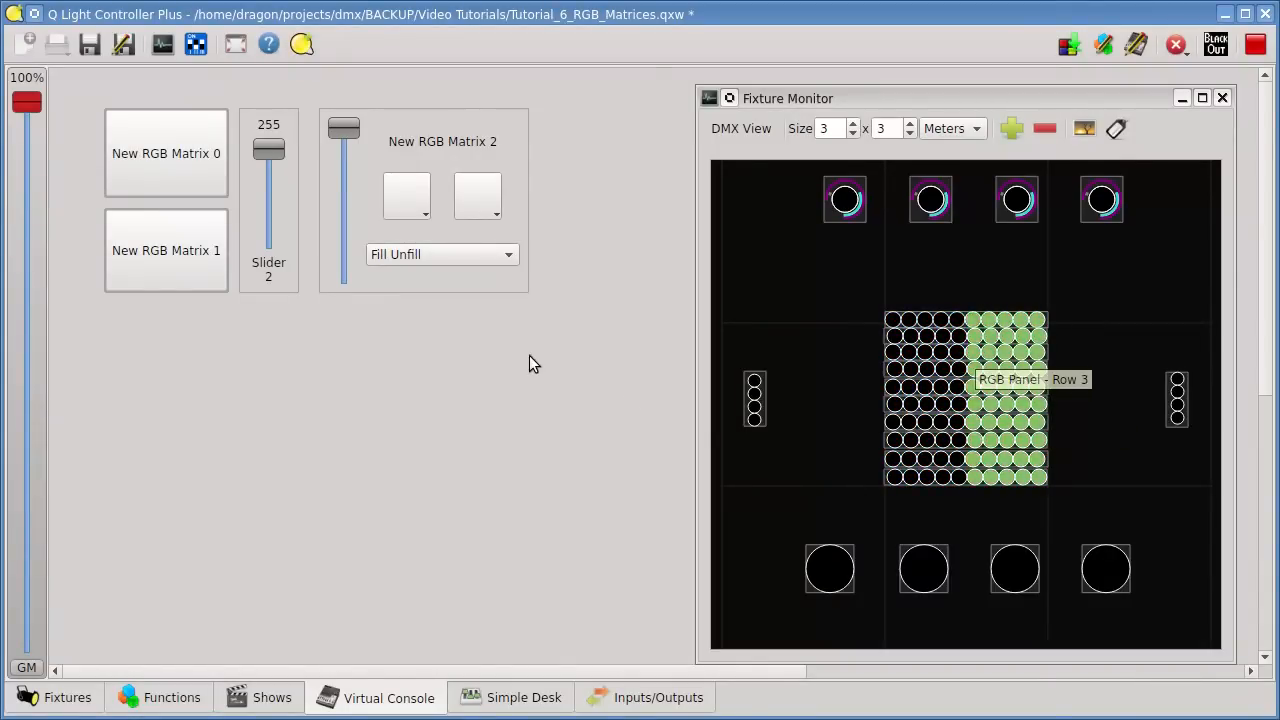
- Set the animation widget's start colour to yellow and its end colour to dark blue
click(404, 197)
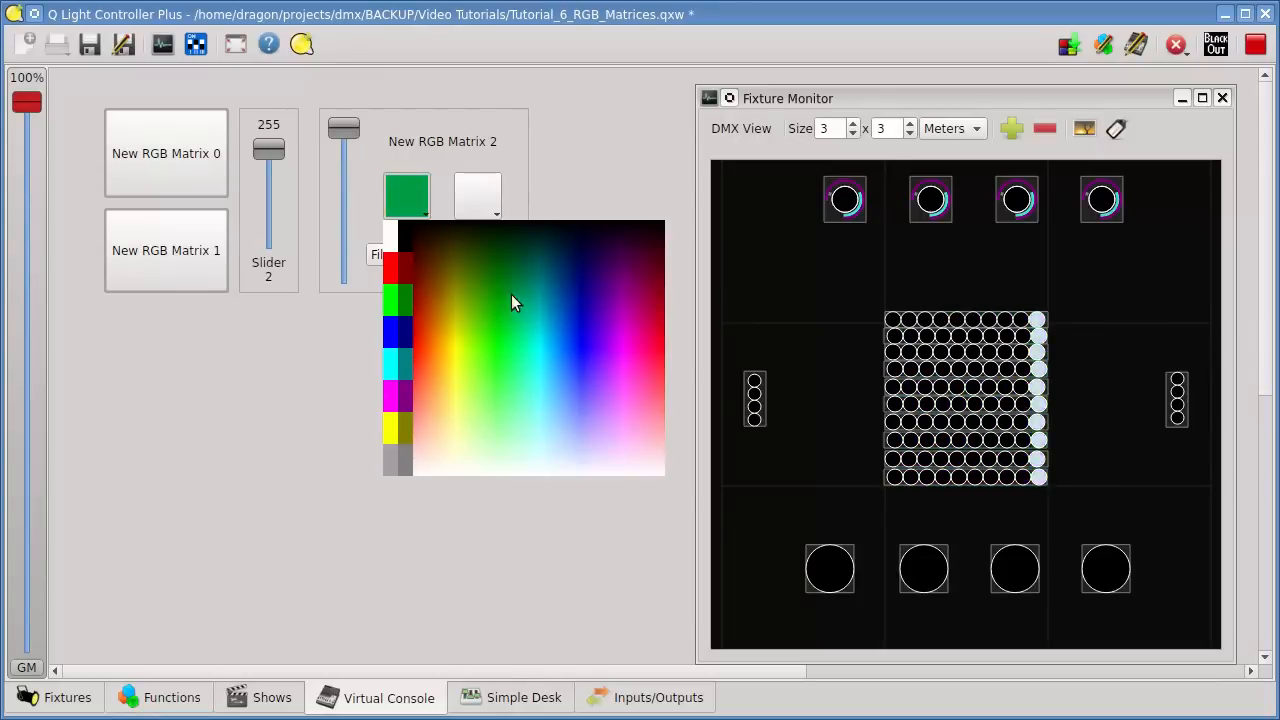
click(453, 321)
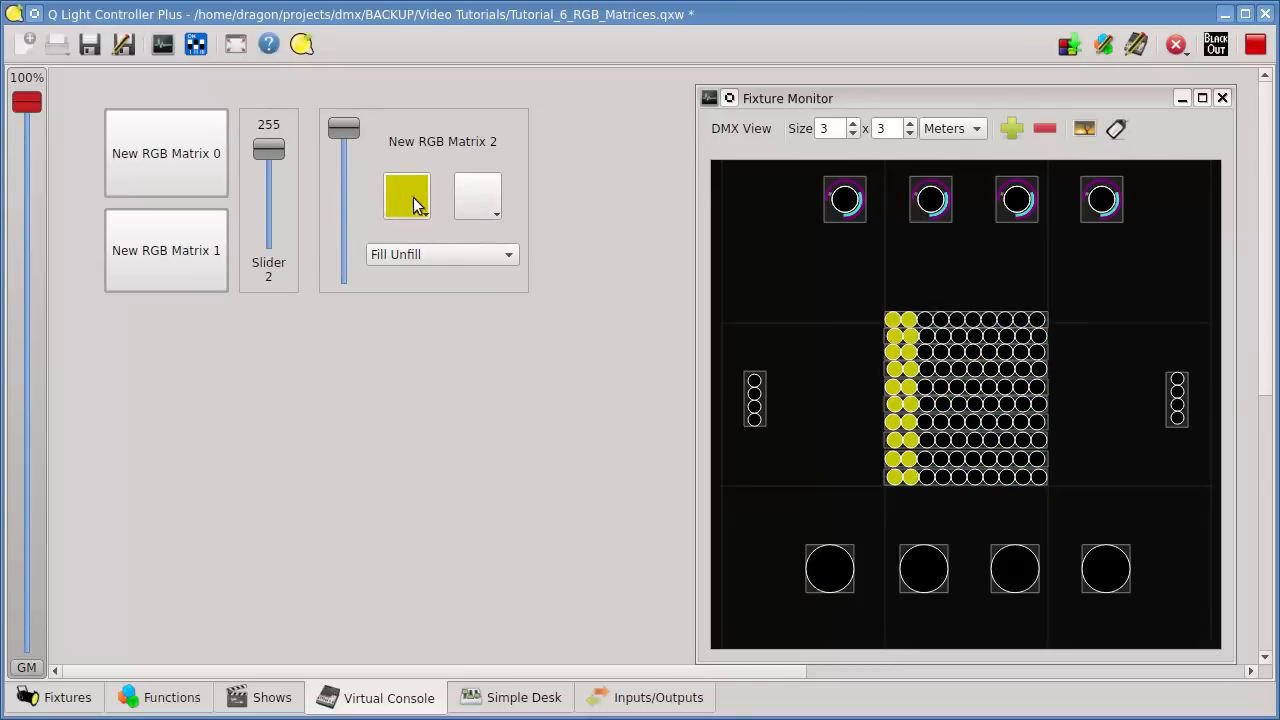
click(486, 194)
click(663, 270)
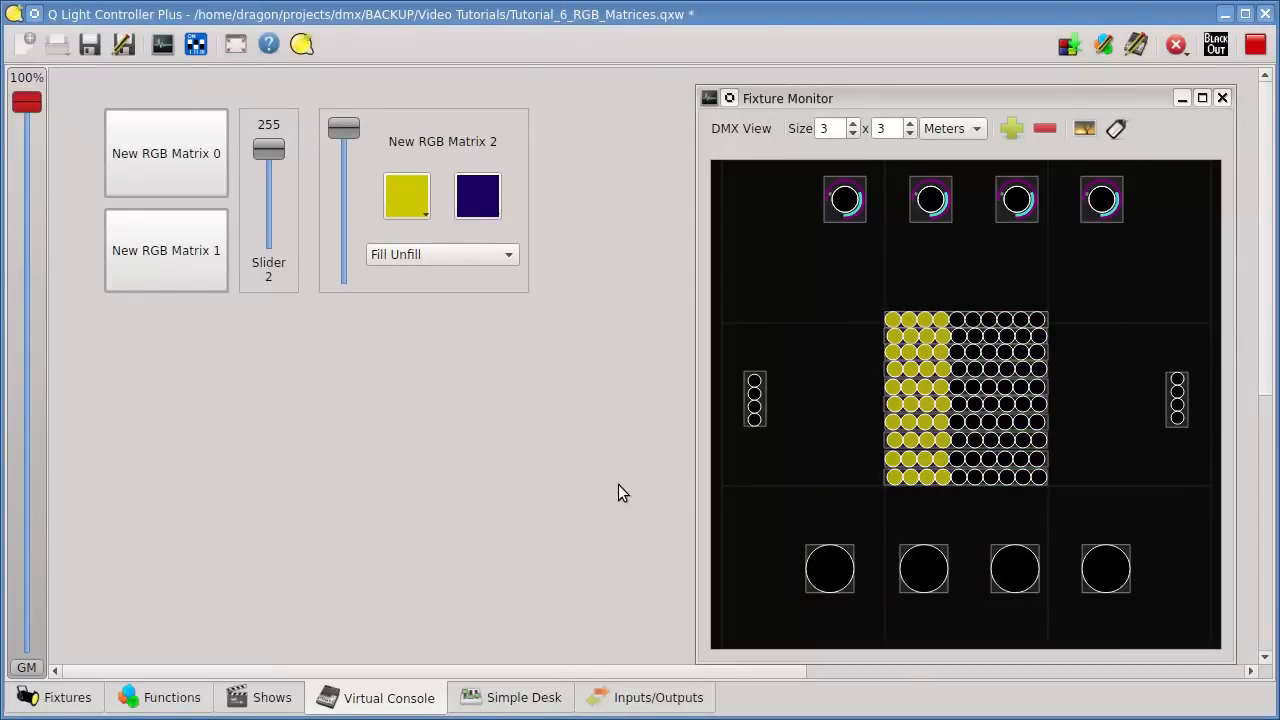
- Try the Opposite pattern on the animation widget, and change its pattern to Stripes
click(424, 254)
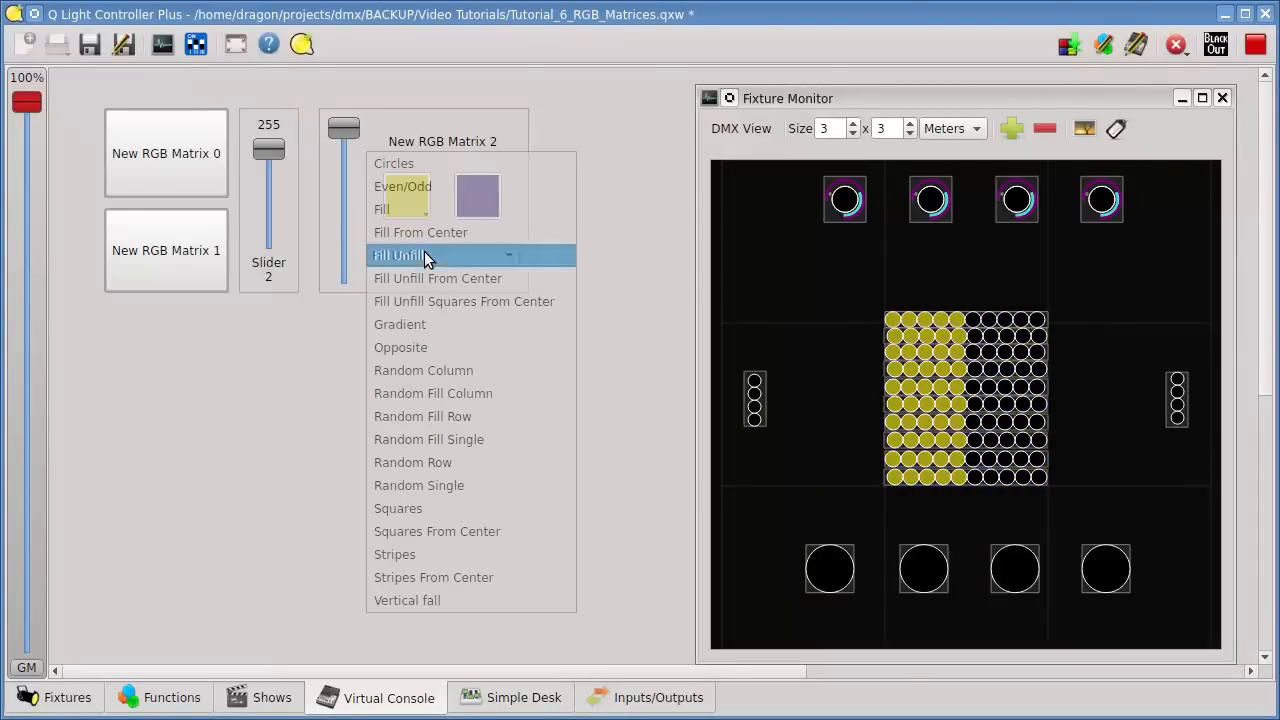
click(424, 347)
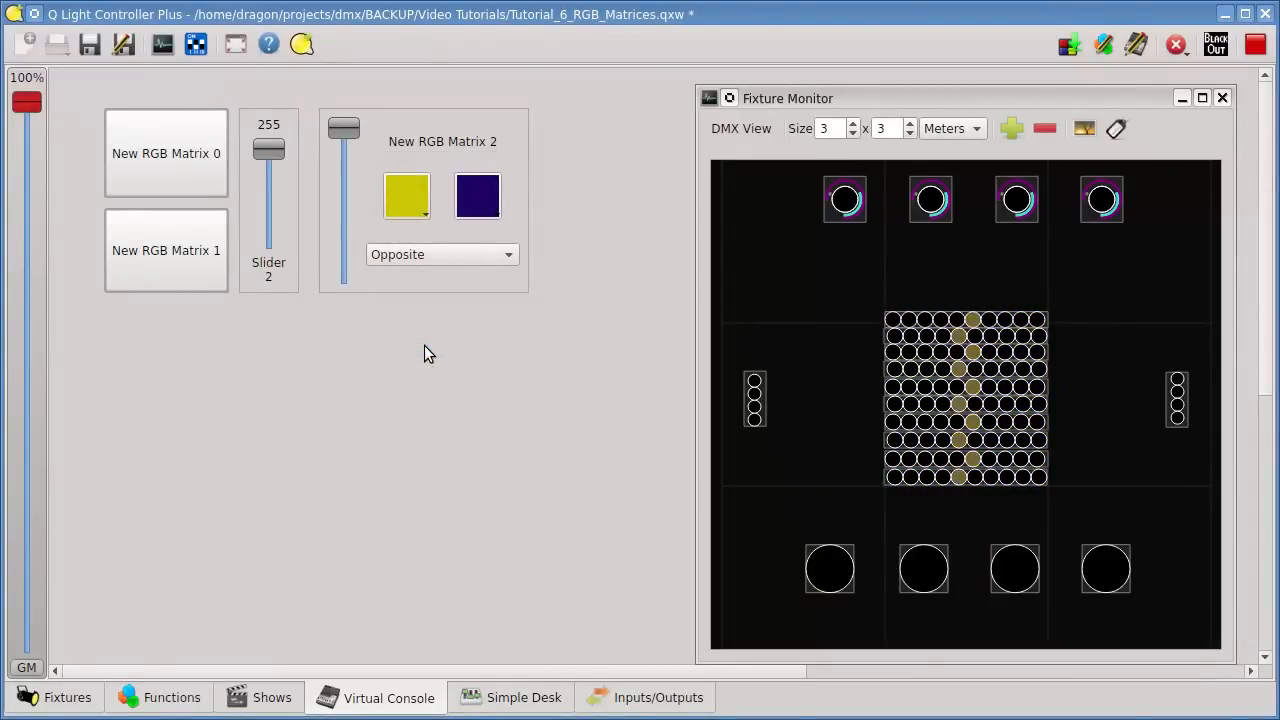
click(414, 254)
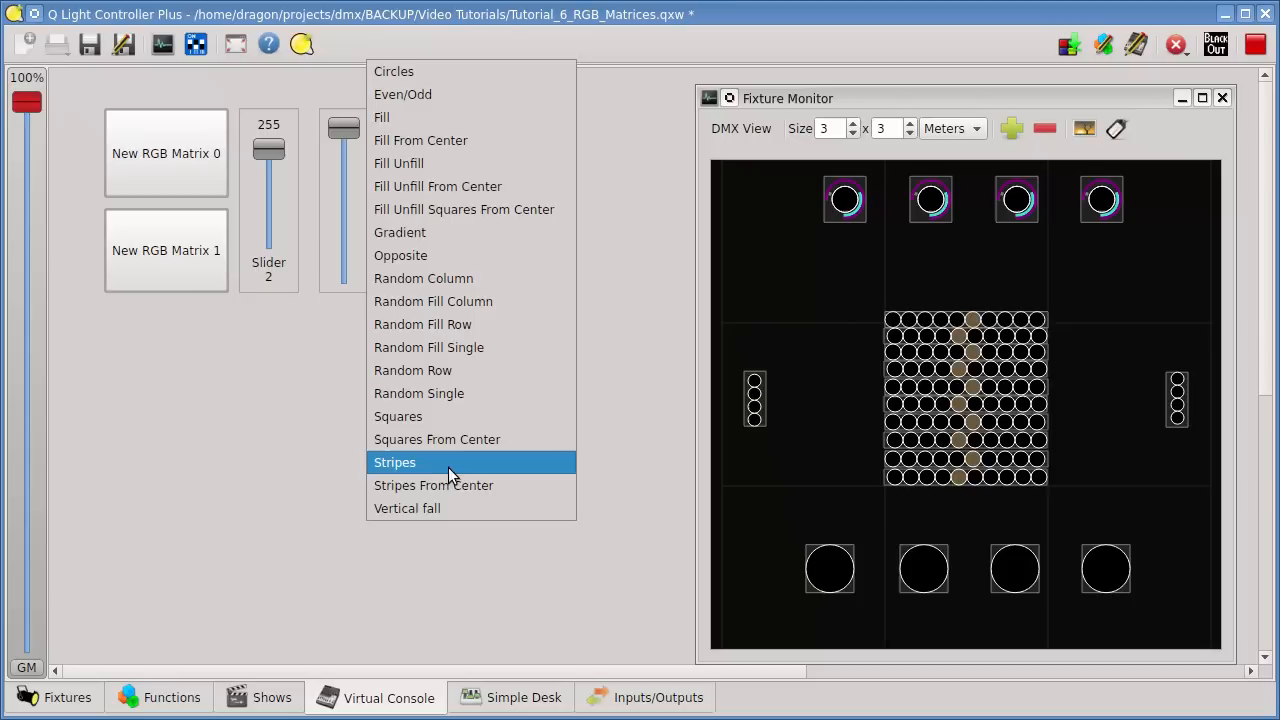
click(465, 463)
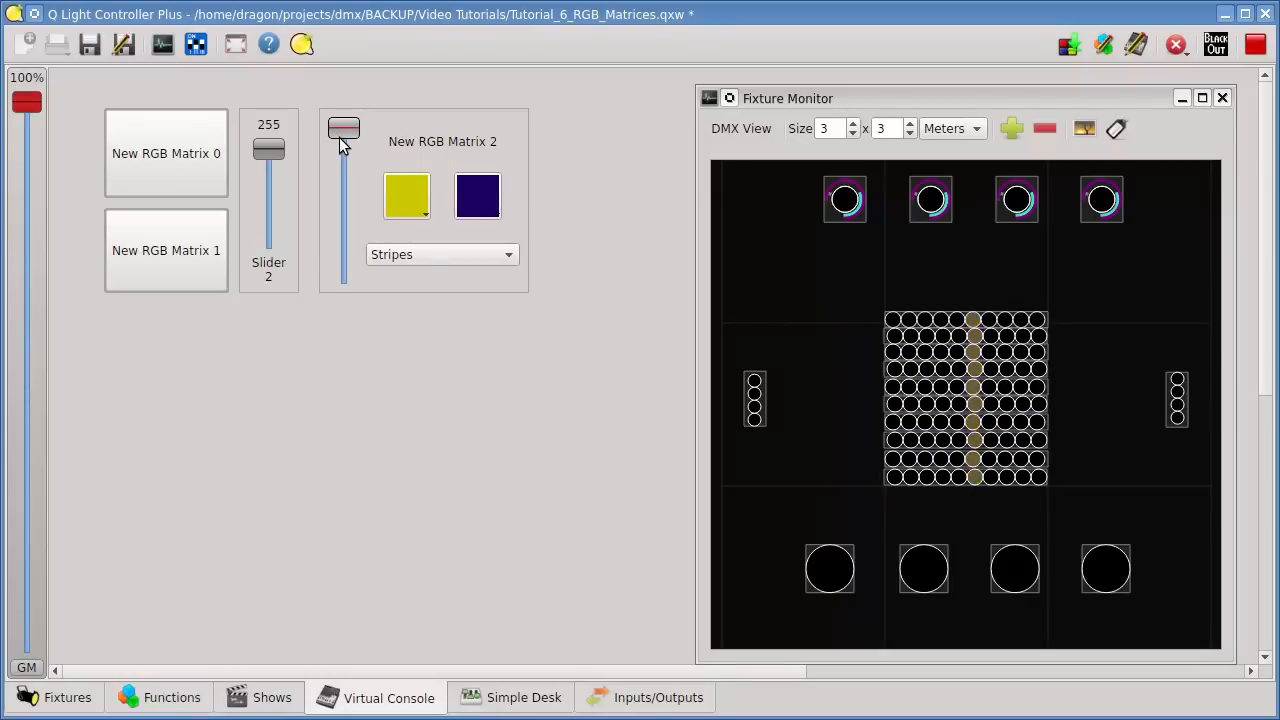
- Lower the animation widget's fader to zero and switch back to design mode
drag(342, 138, 374, 434)
click(1262, 43)
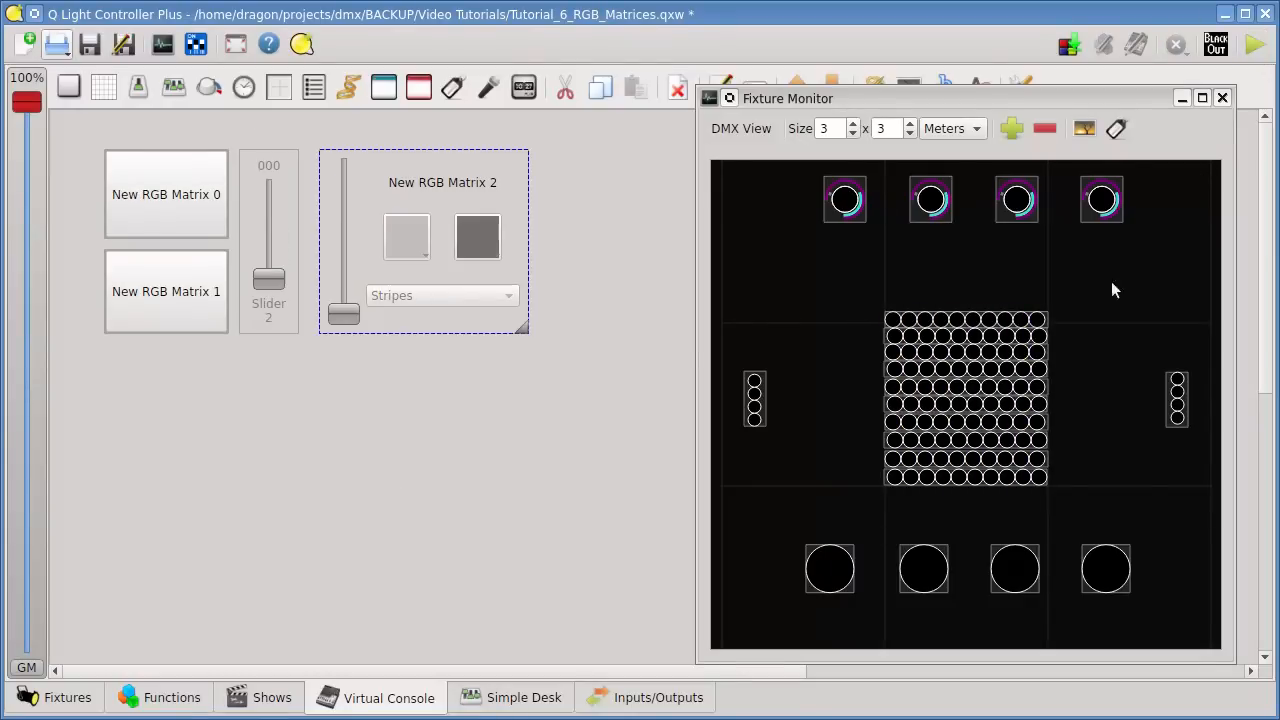
- Add a red (#ff0000) start color custom control in the animation widget's properties
double_click(483, 176)
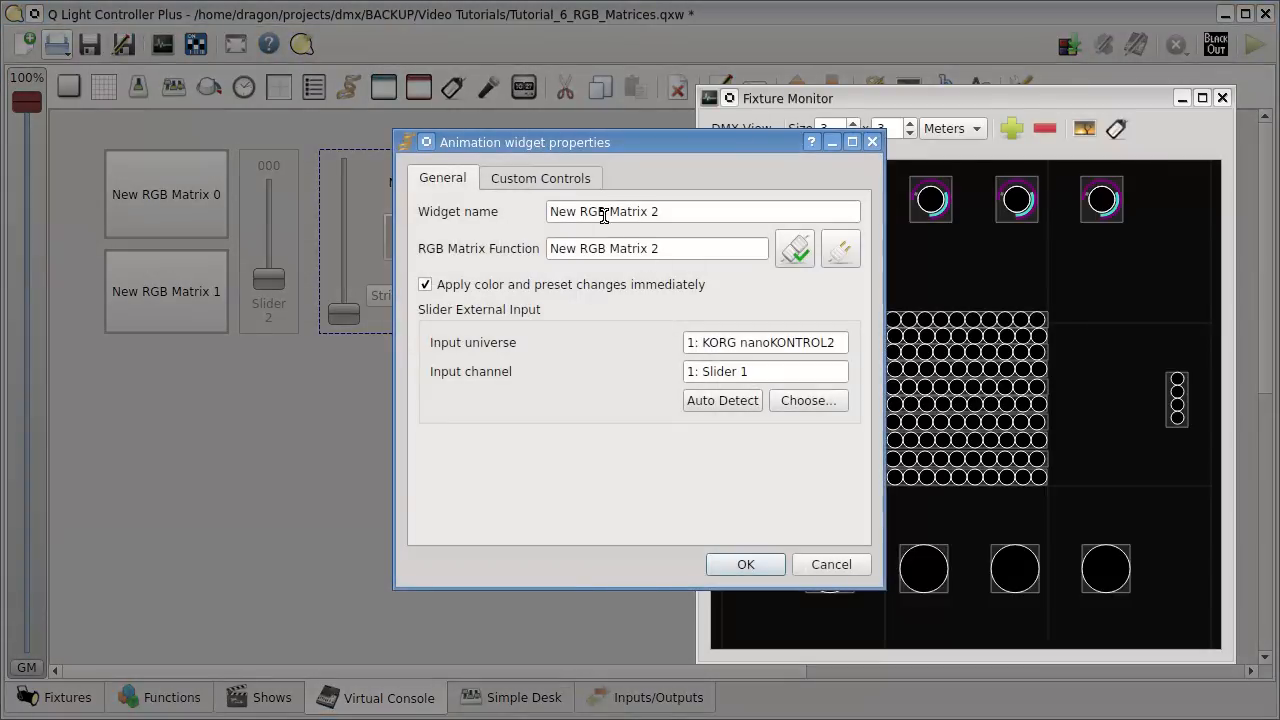
click(566, 178)
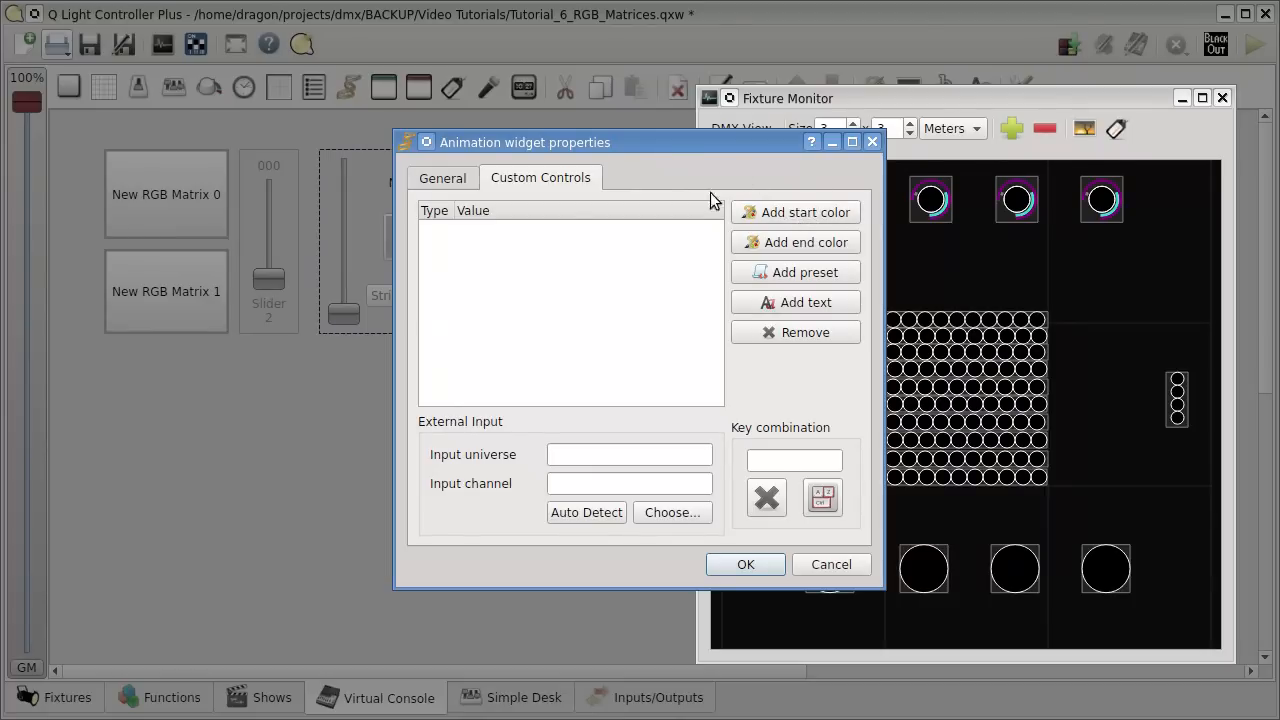
click(455, 179)
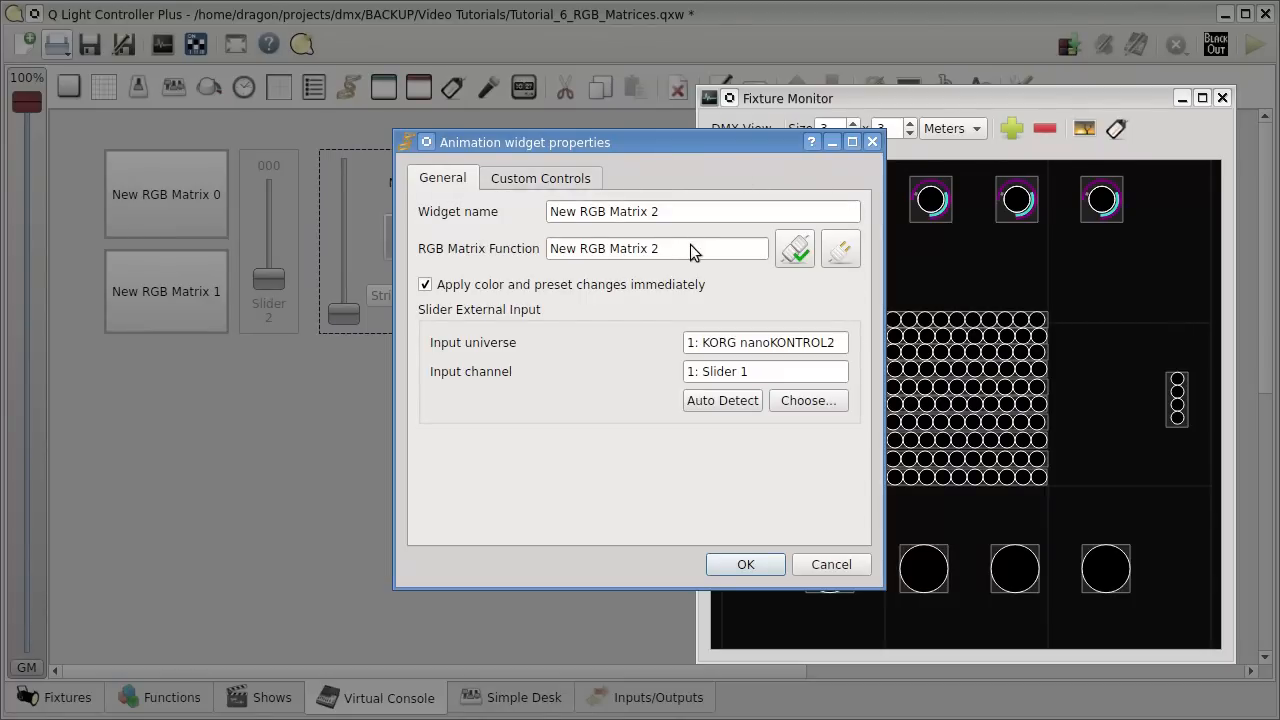
click(540, 180)
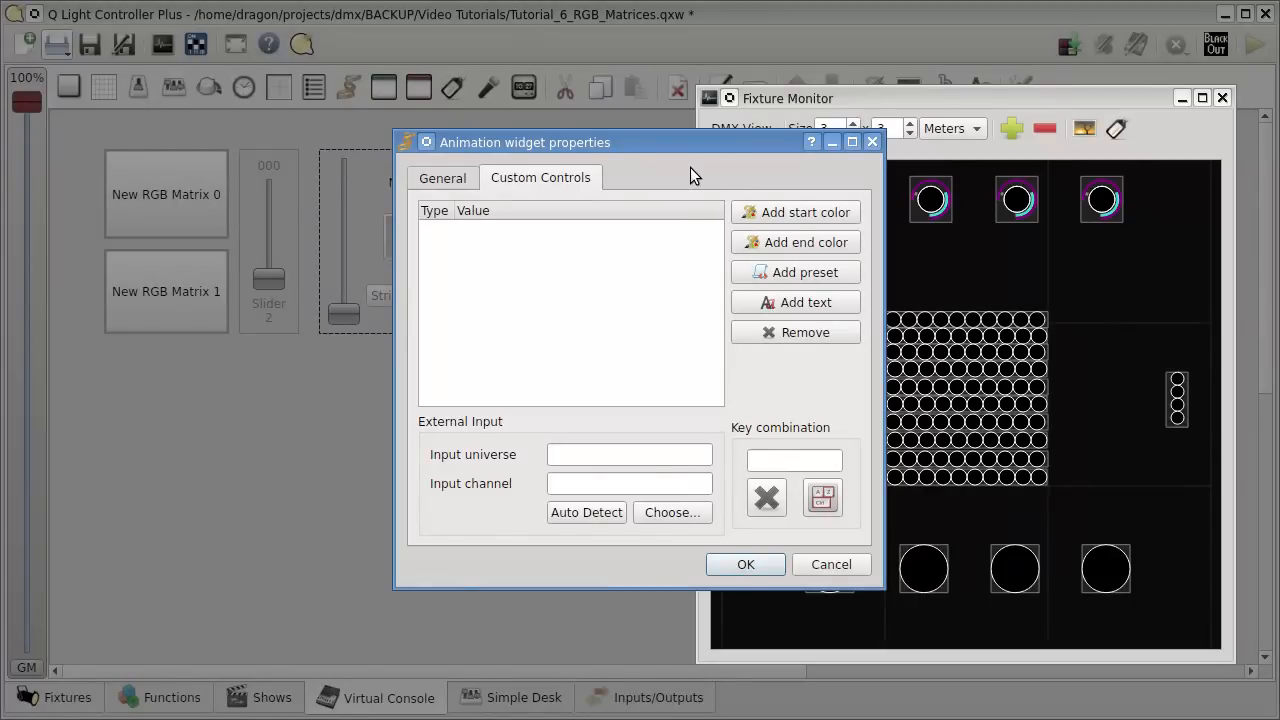
click(790, 212)
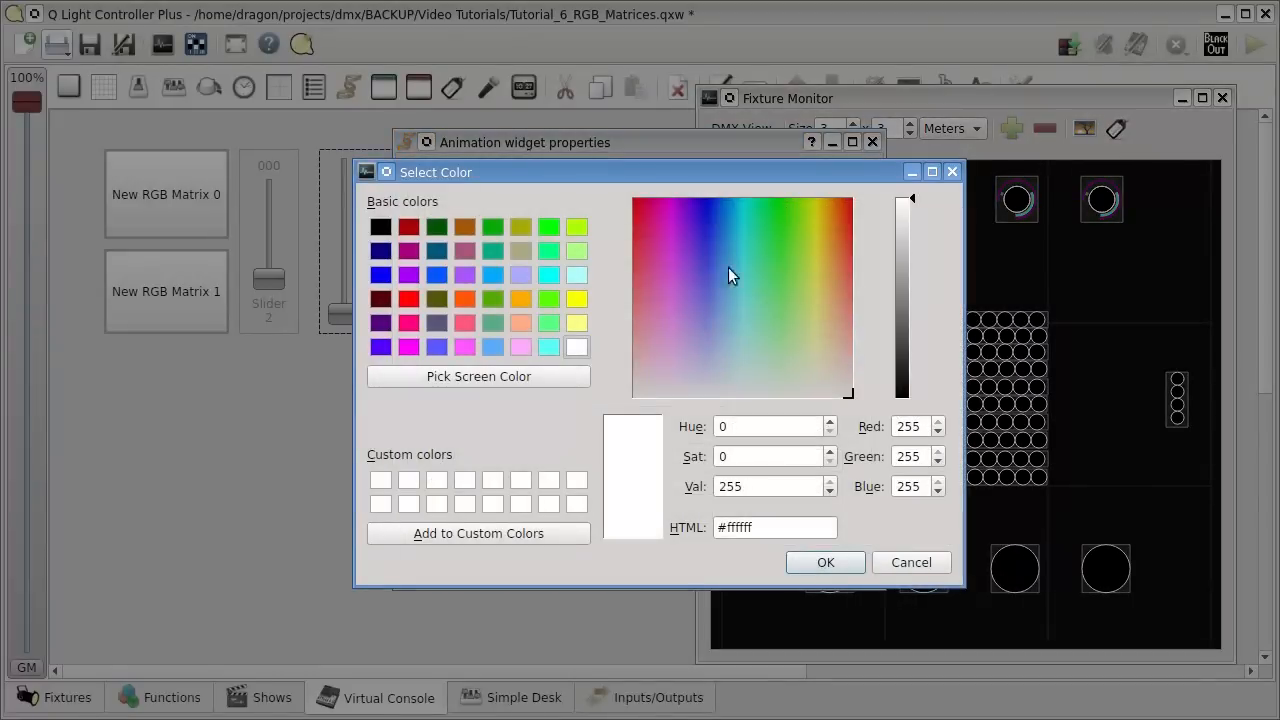
click(828, 564)
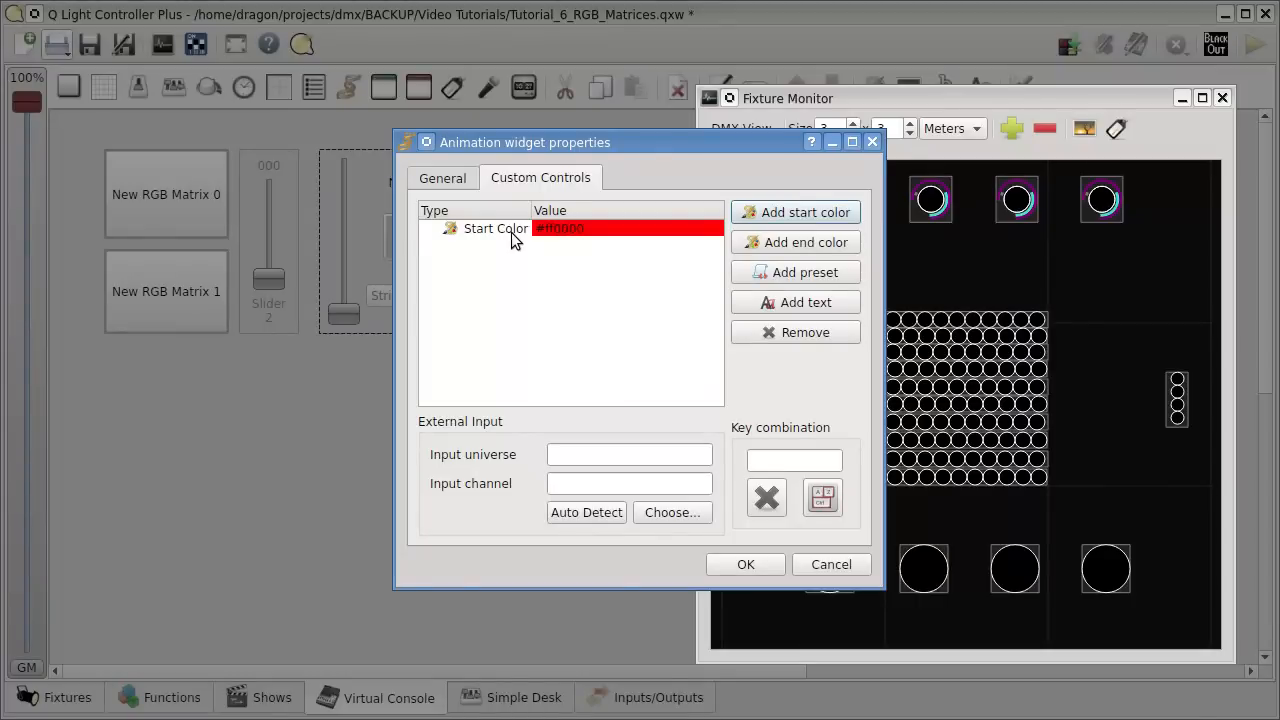
- Auto-detect Solo 1 of the KORG nanoKONTROL2 as the external input of the red start color control
click(516, 232)
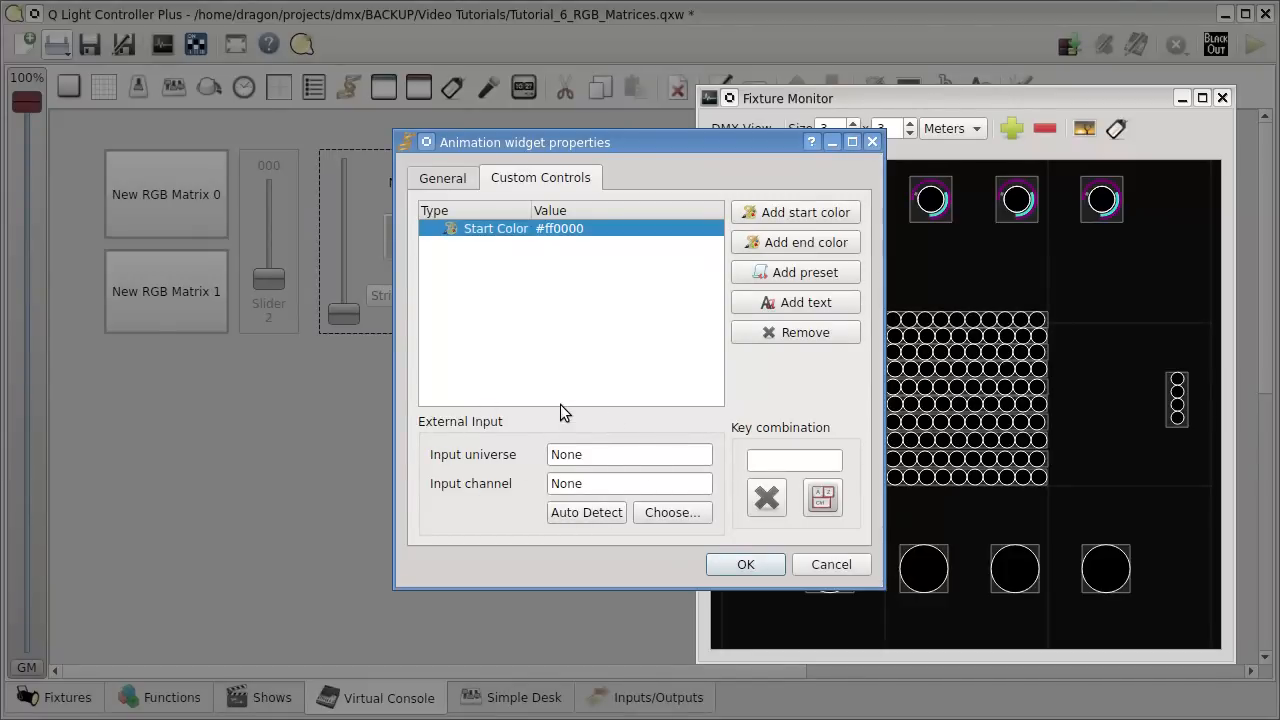
click(600, 515)
click(607, 524)
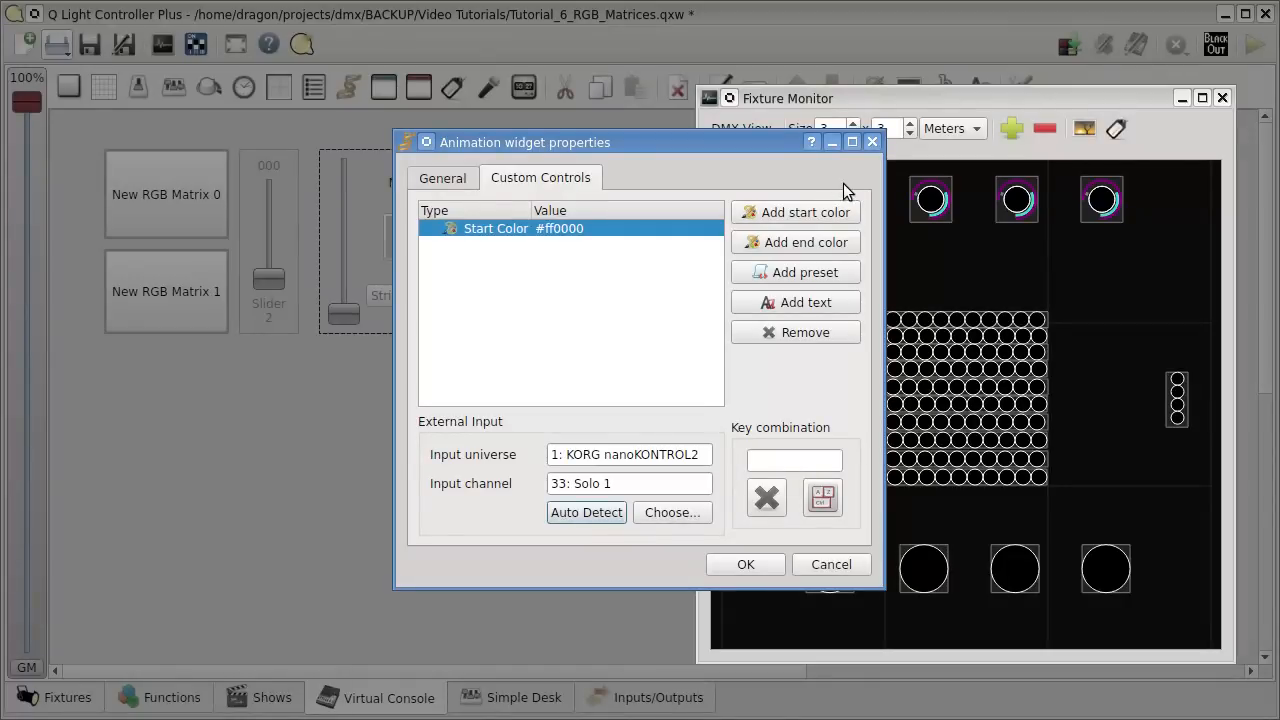
- Add a #5500ff end color control and auto-detect Solo 2 of the KORG nanoKONTROL2 as its external input
click(800, 244)
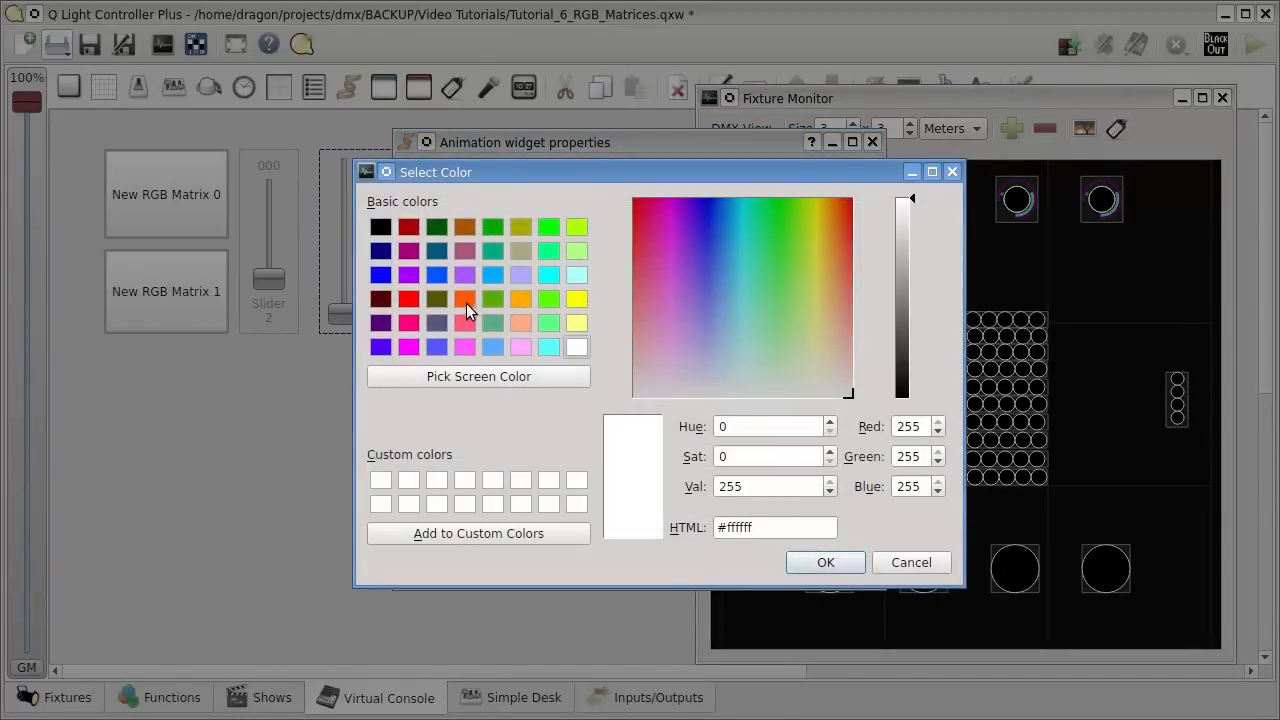
click(381, 347)
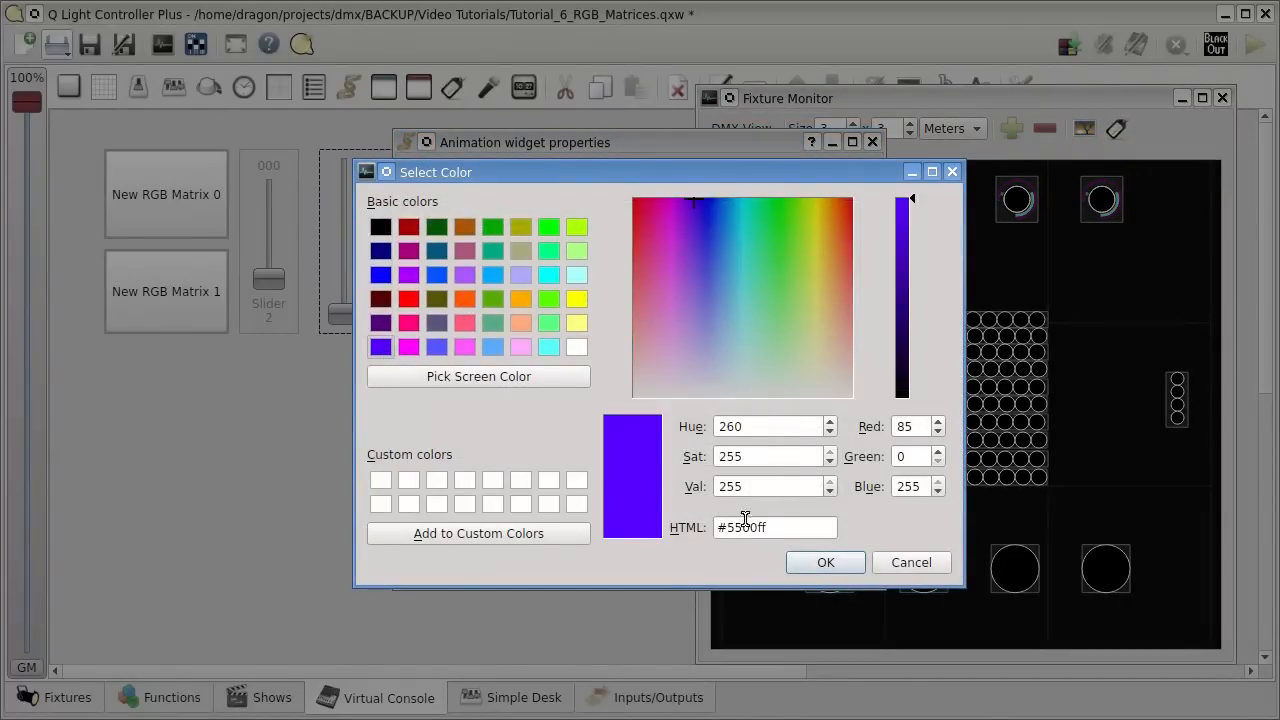
click(826, 562)
click(513, 247)
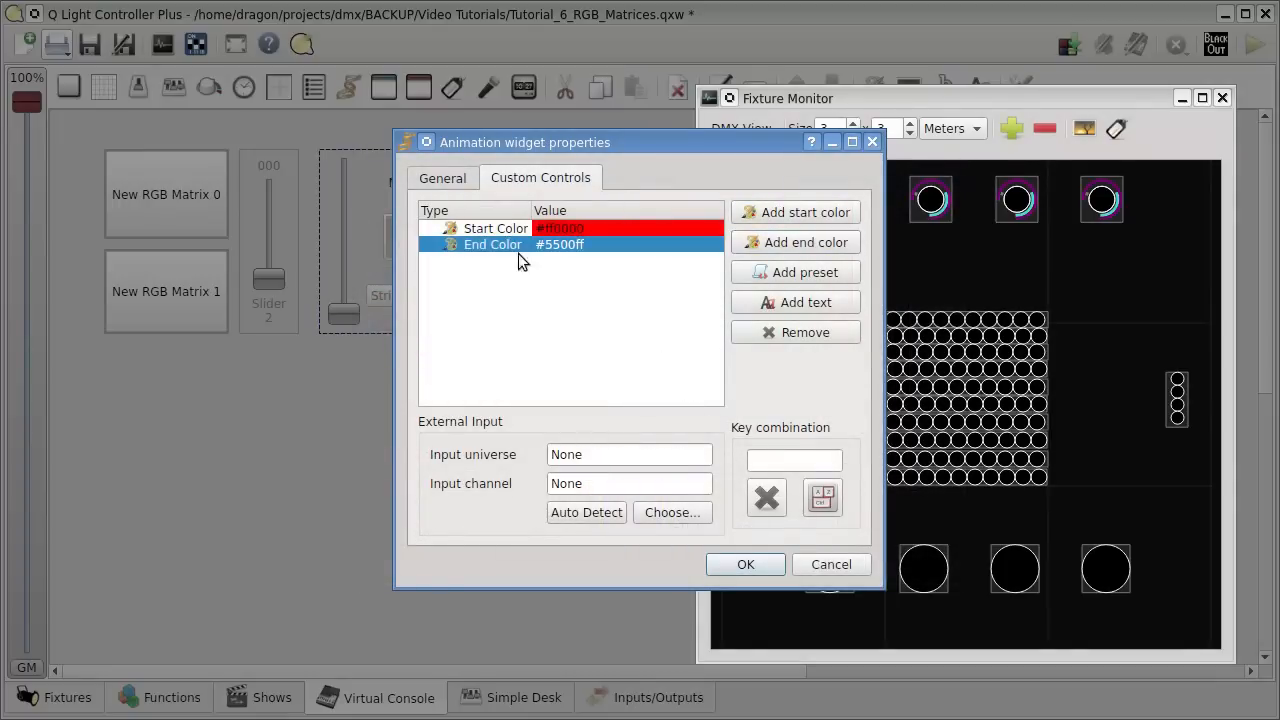
click(606, 518)
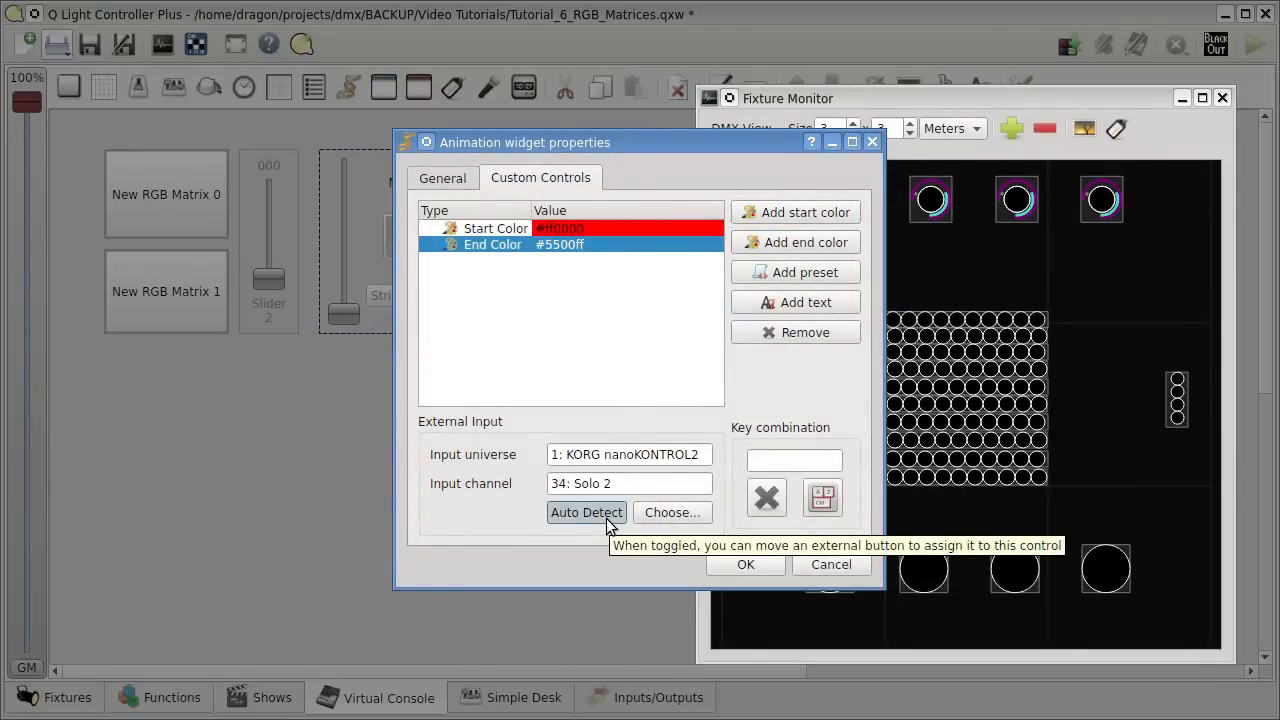
click(606, 518)
- Add a green (#00ff00) start color control and auto-detect Solo 3 of the KORG nanoKONTROL2 as its external input
click(802, 212)
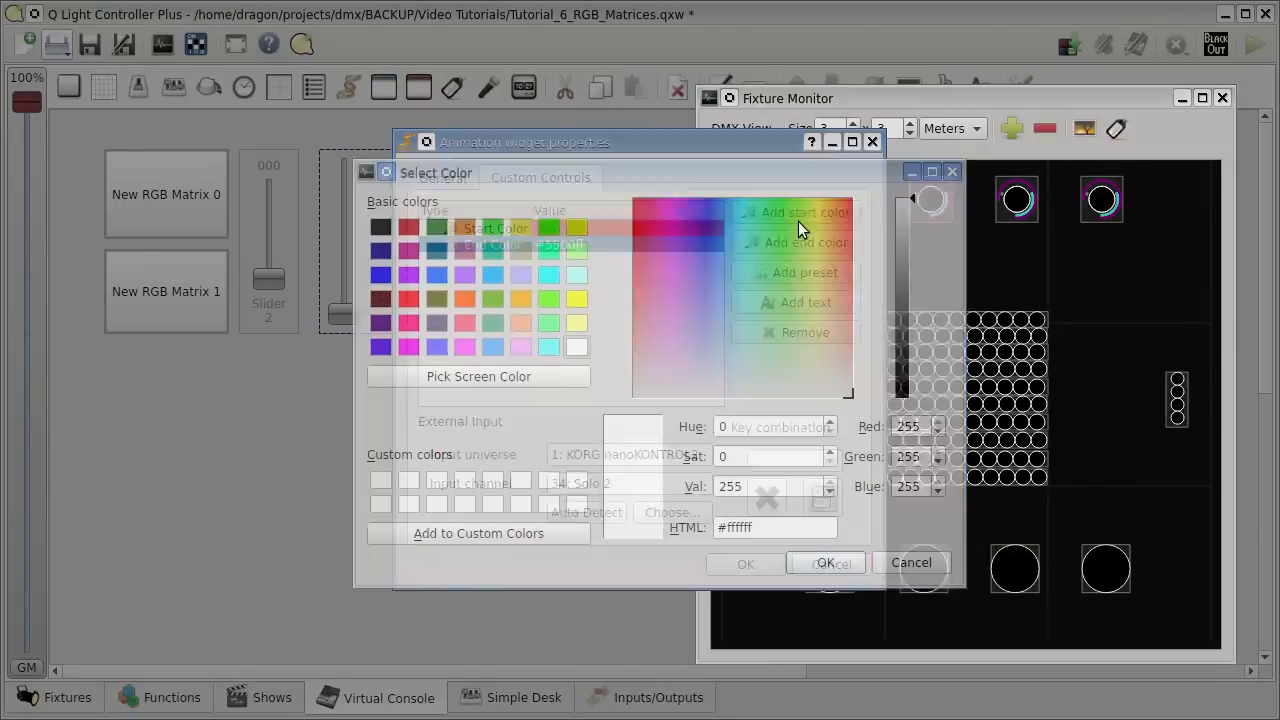
click(548, 228)
click(822, 561)
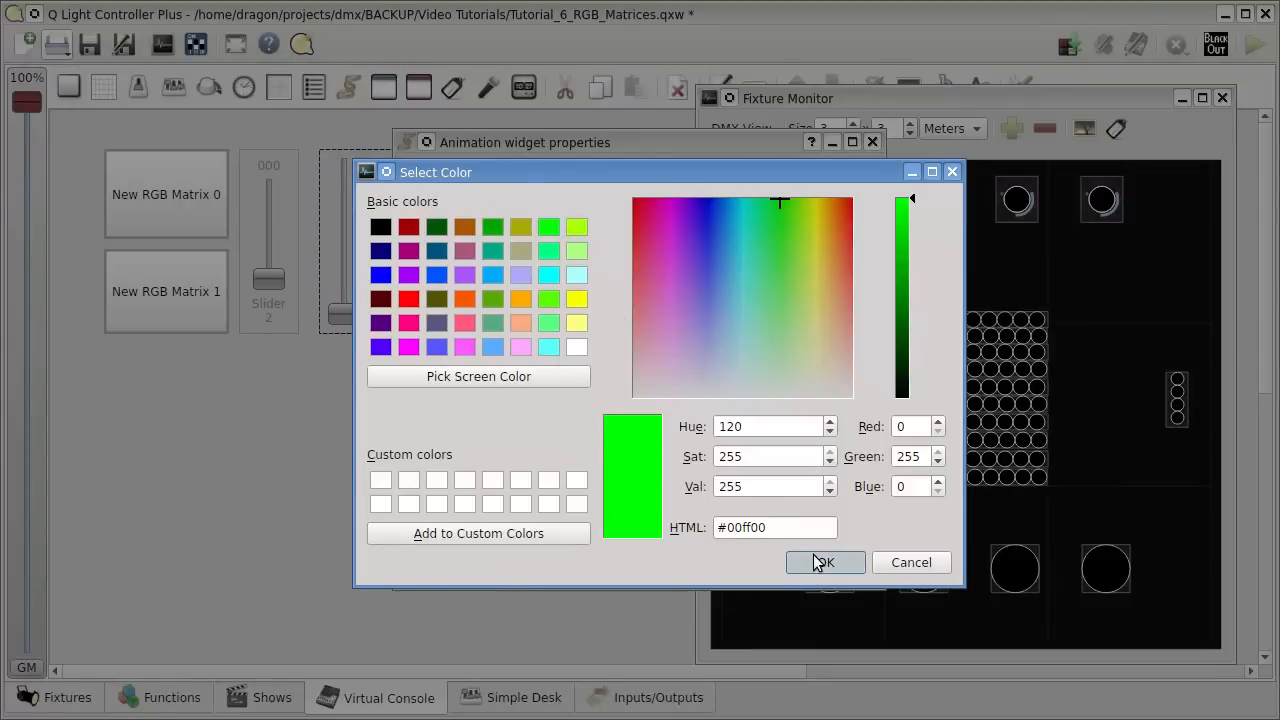
click(586, 262)
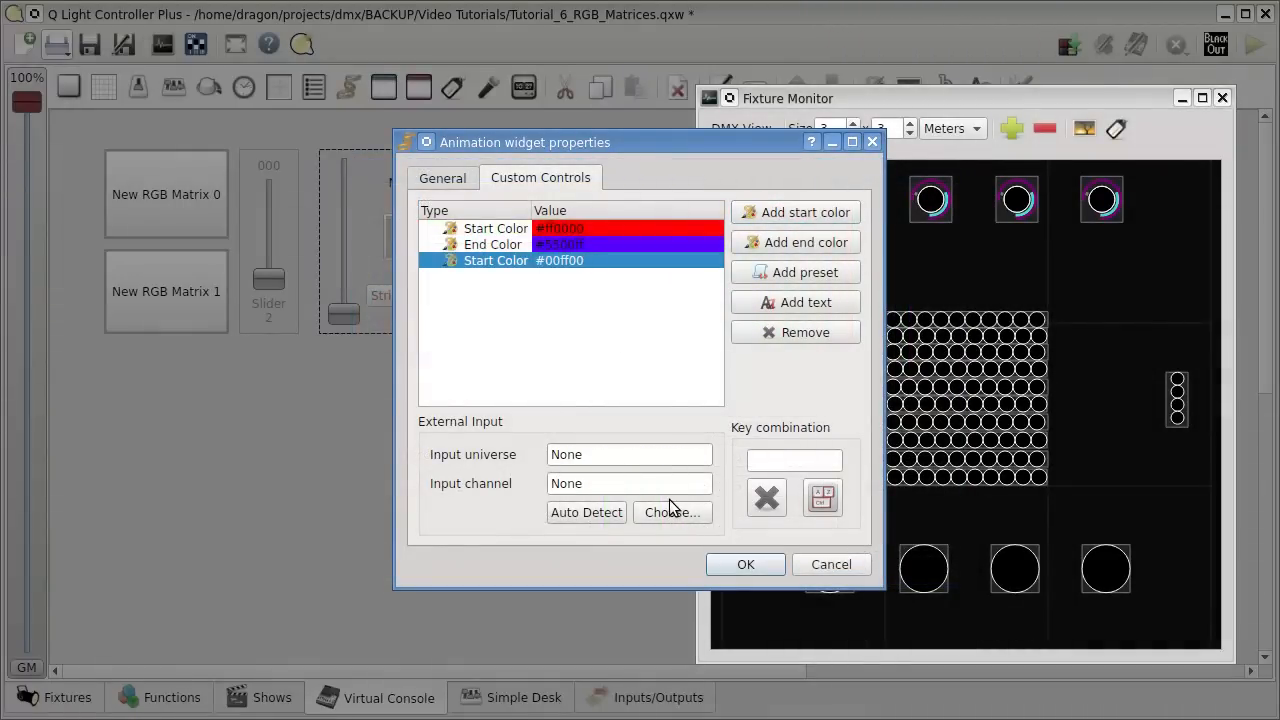
click(617, 516)
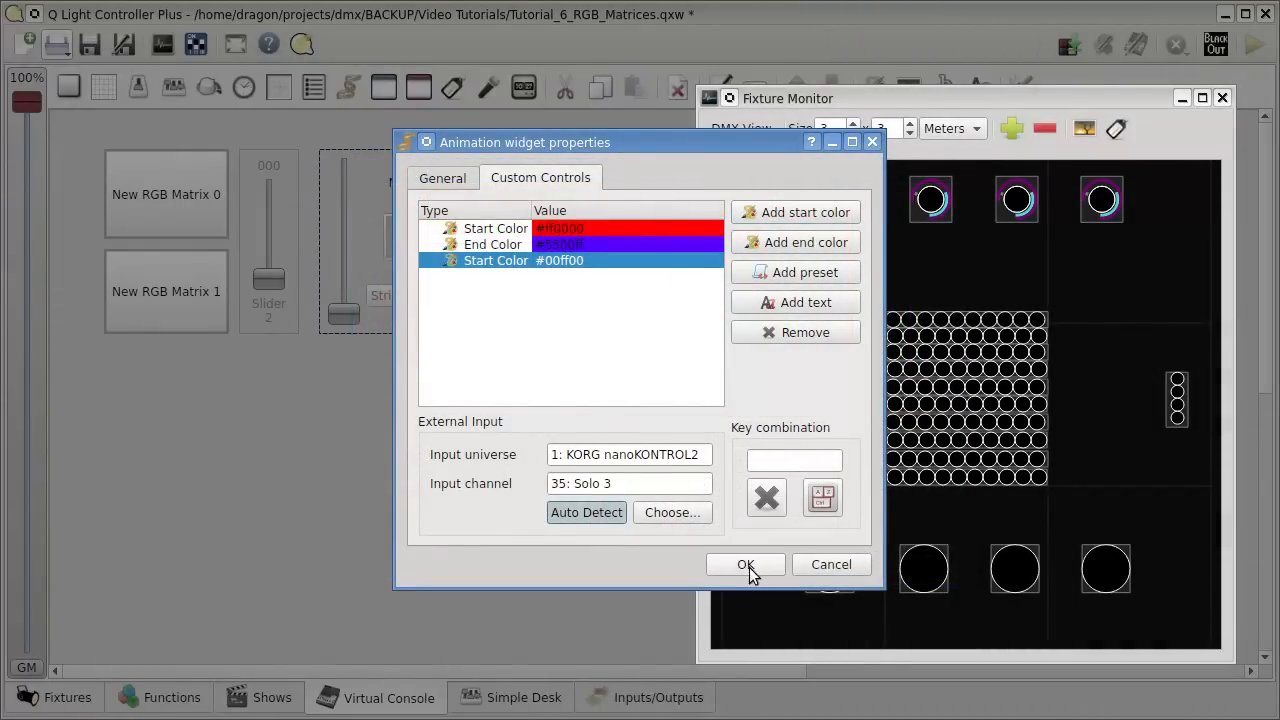
click(600, 512)
- Add an animation preset control with the Gradient pattern, Abstract preset, size 10 and Vertical orientation
click(792, 268)
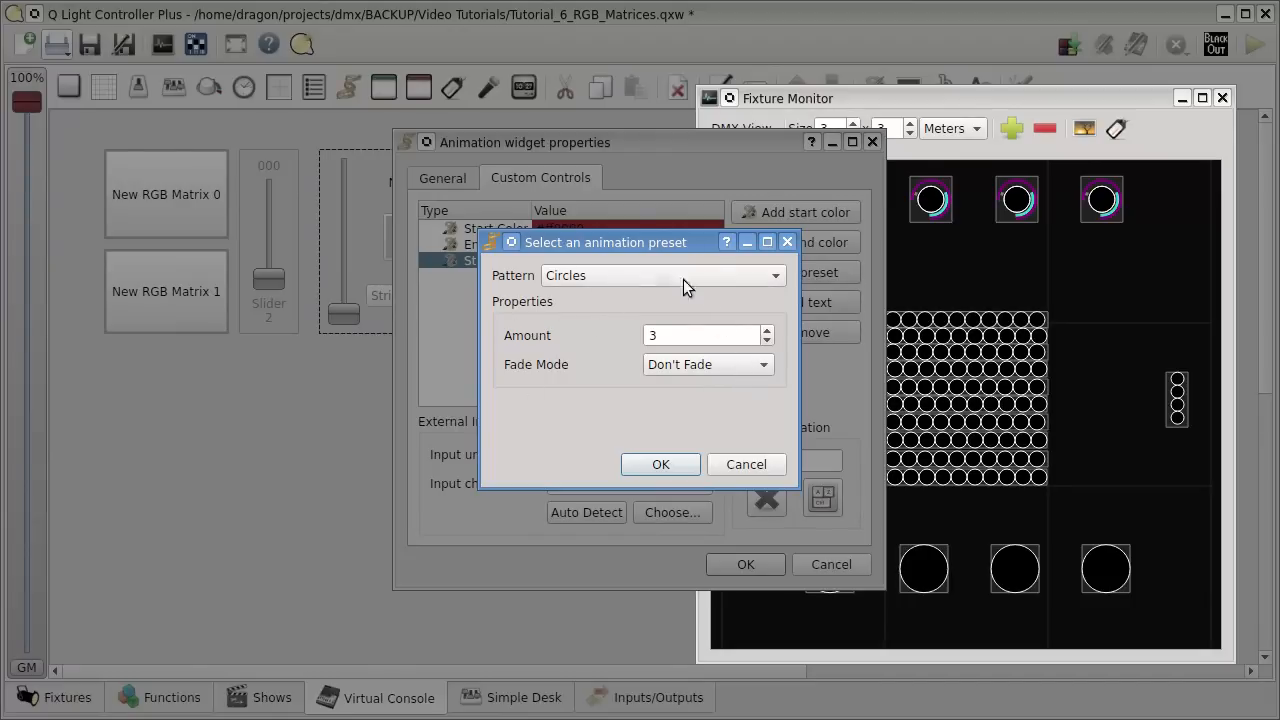
click(630, 280)
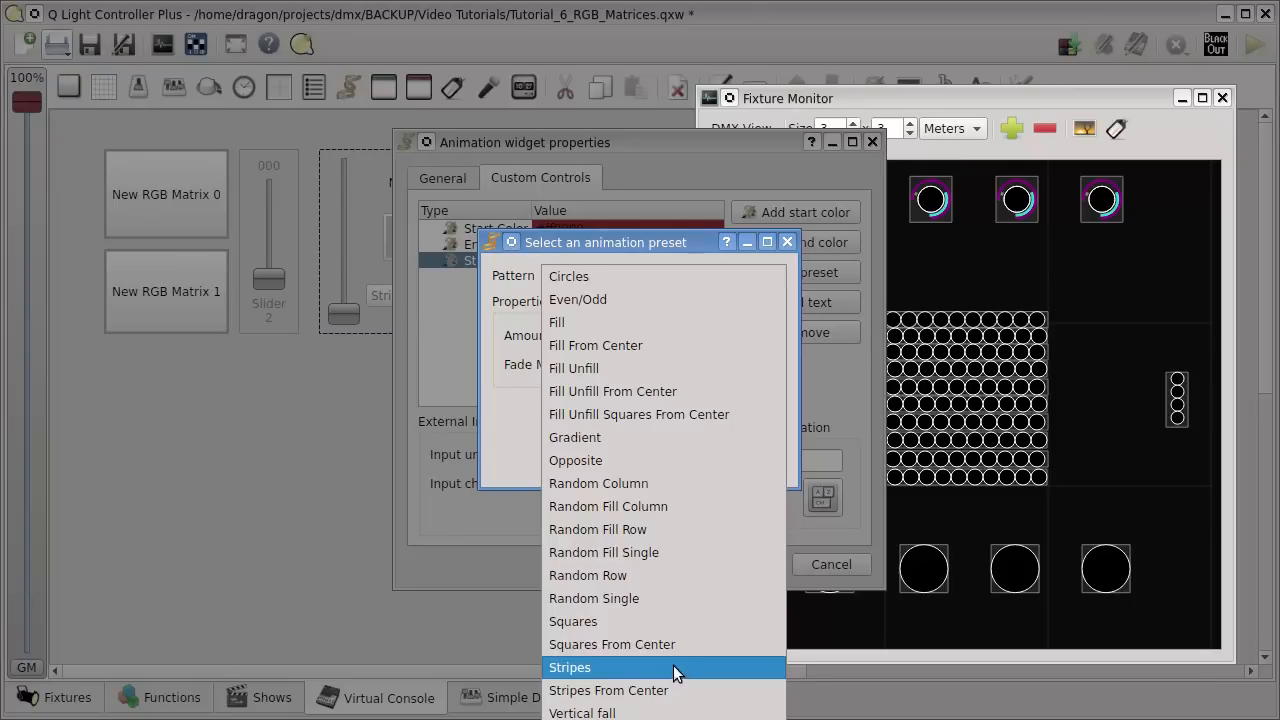
click(639, 440)
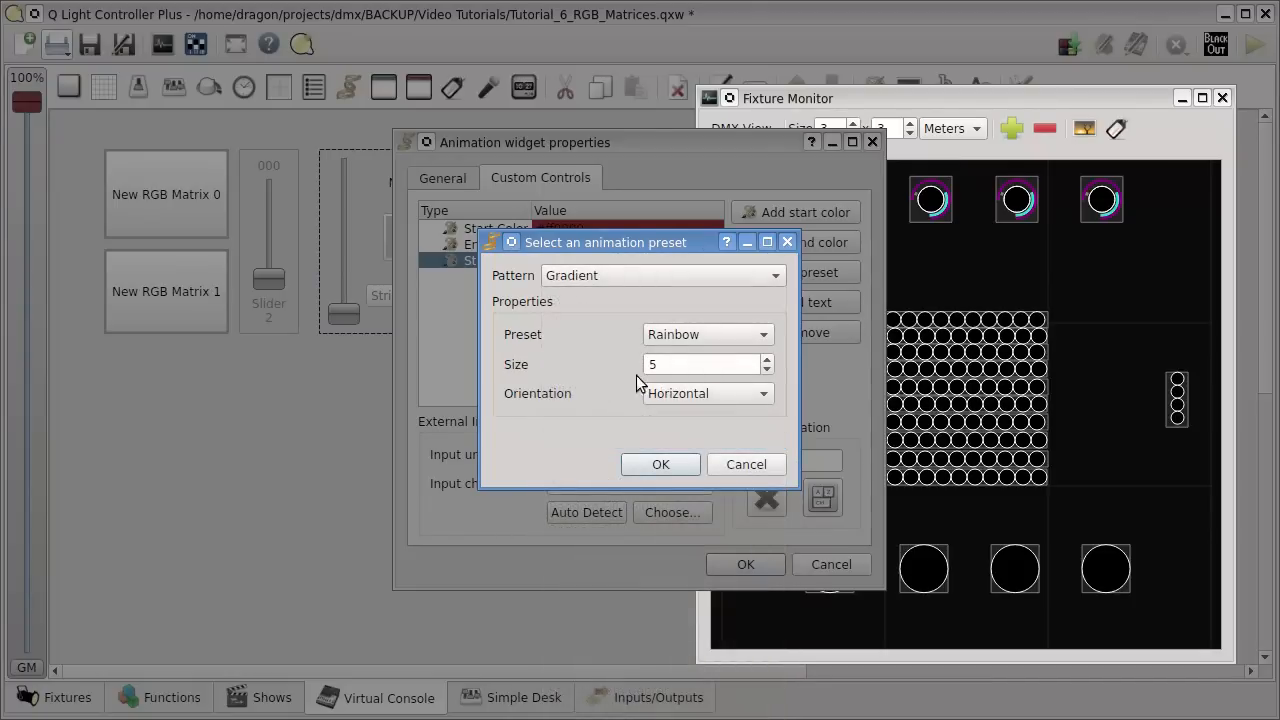
click(693, 345)
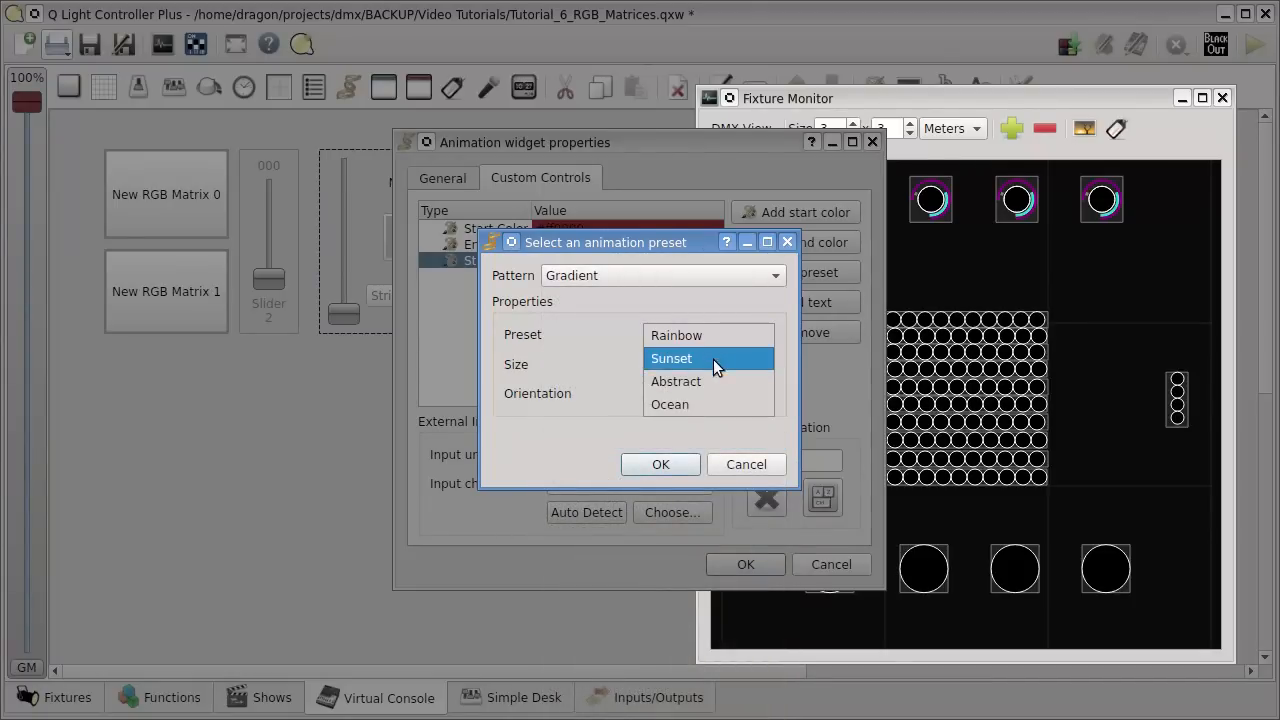
click(715, 380)
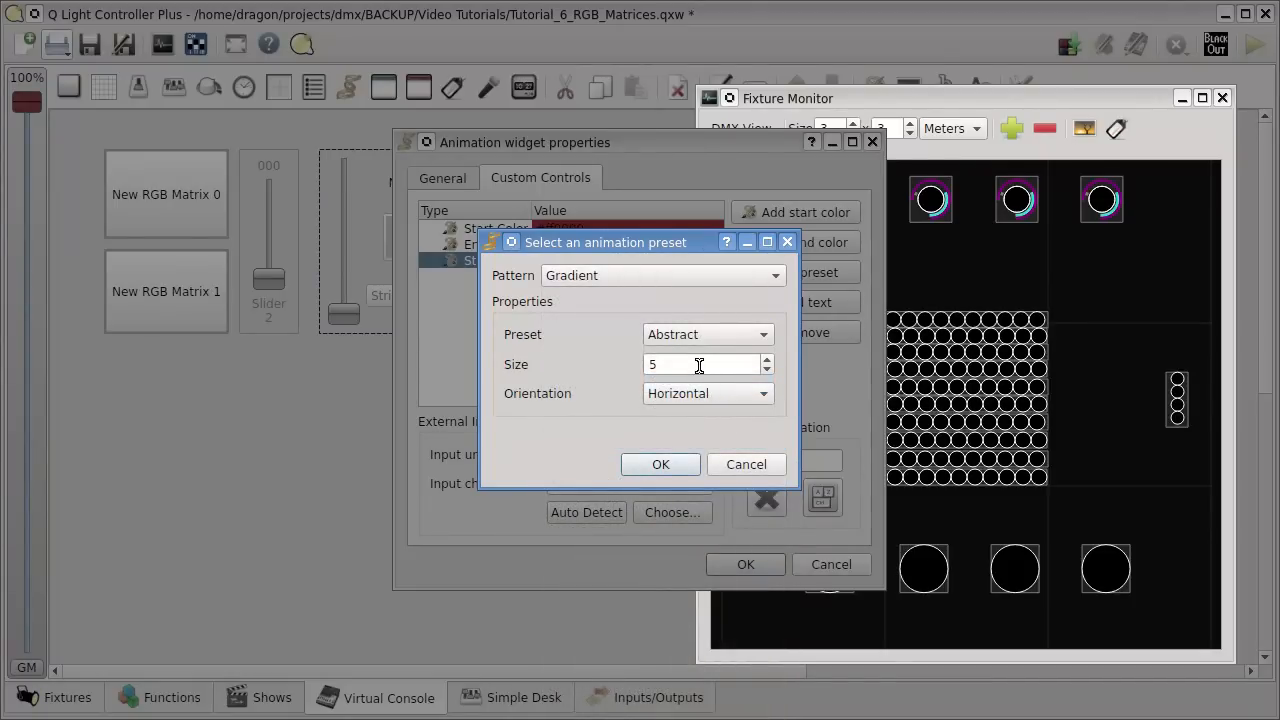
scroll(694, 365, up, 1)
scroll(694, 366, up, 4)
click(716, 392)
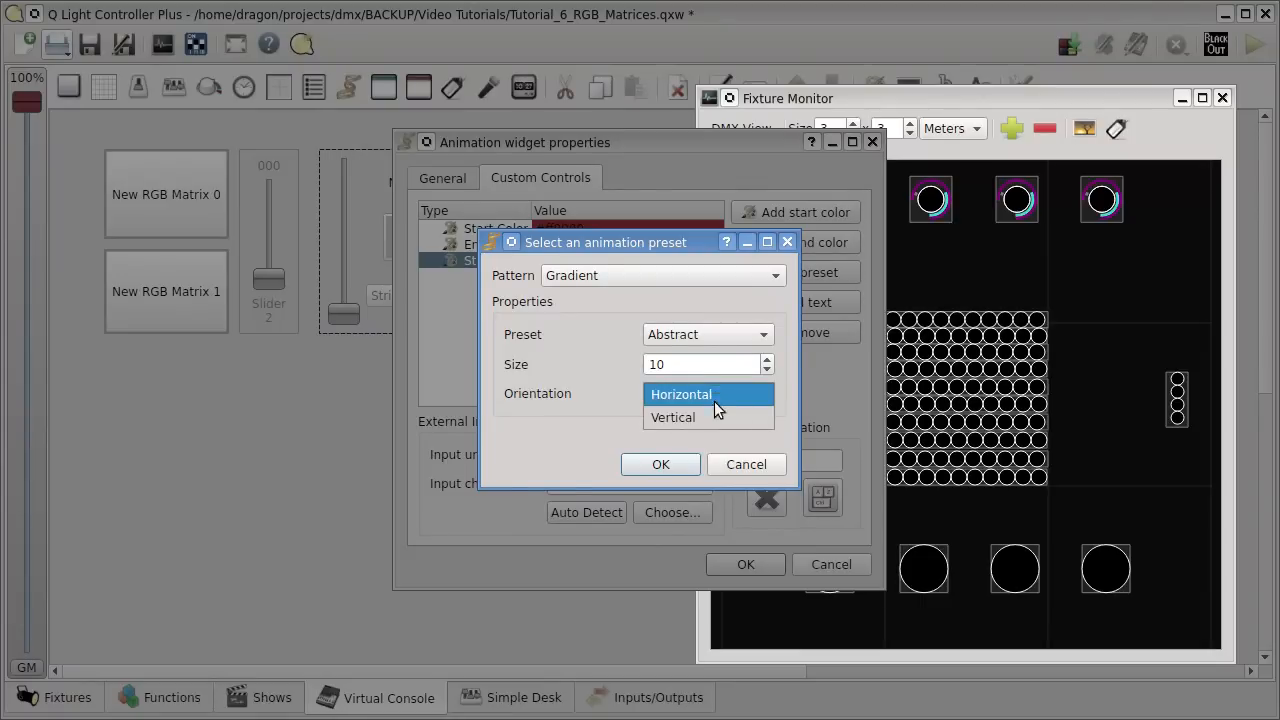
click(714, 416)
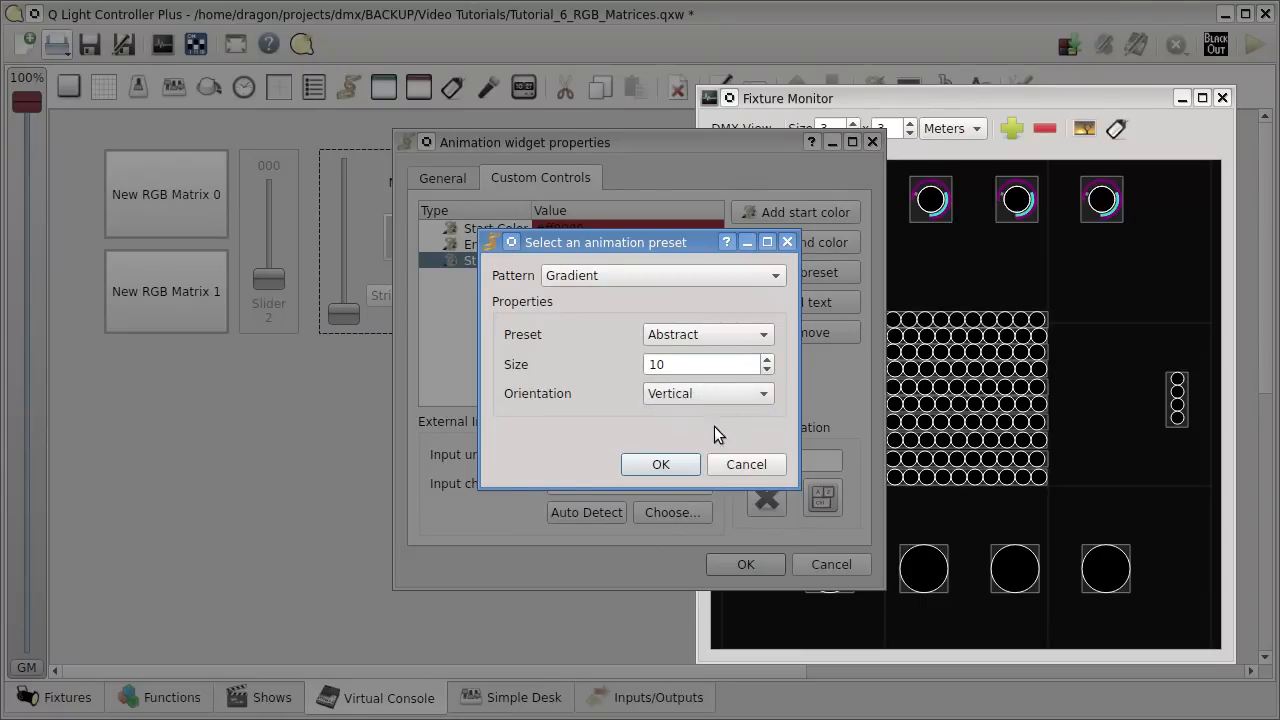
click(662, 465)
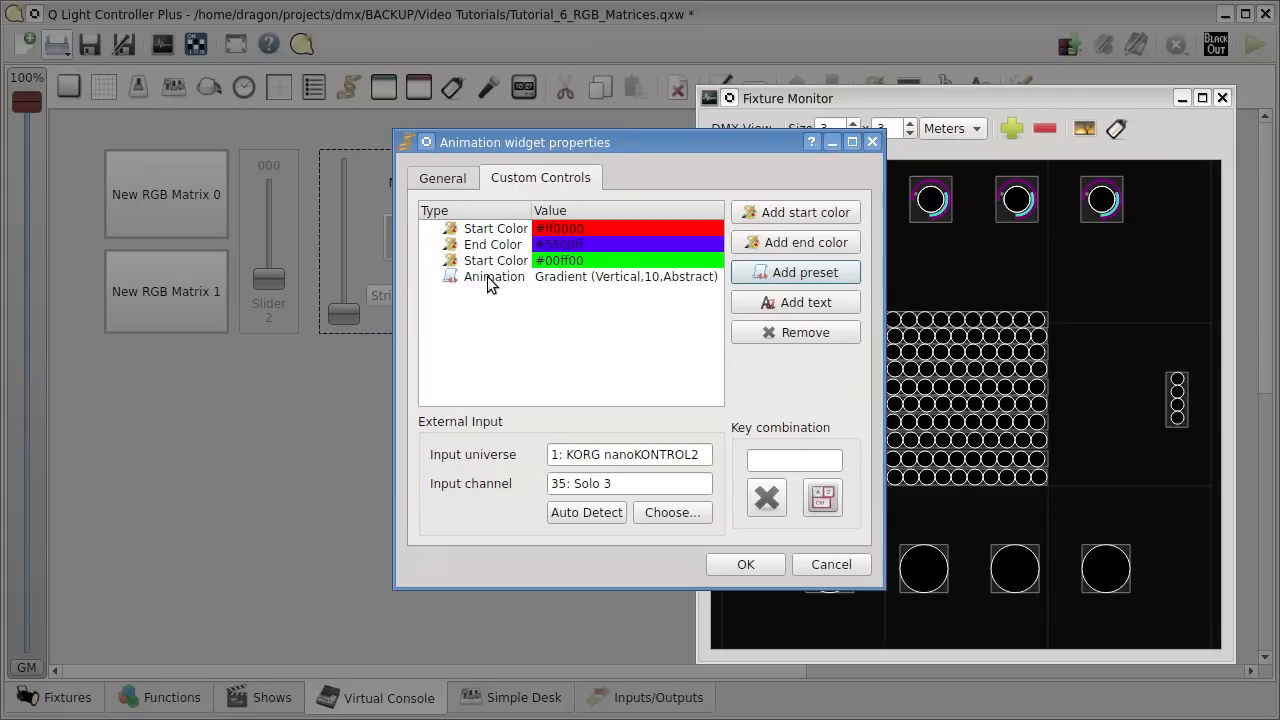
- Auto-detect Solo 4 of the KORG nanoKONTROL2 as the external input of the Gradient animation control
click(549, 279)
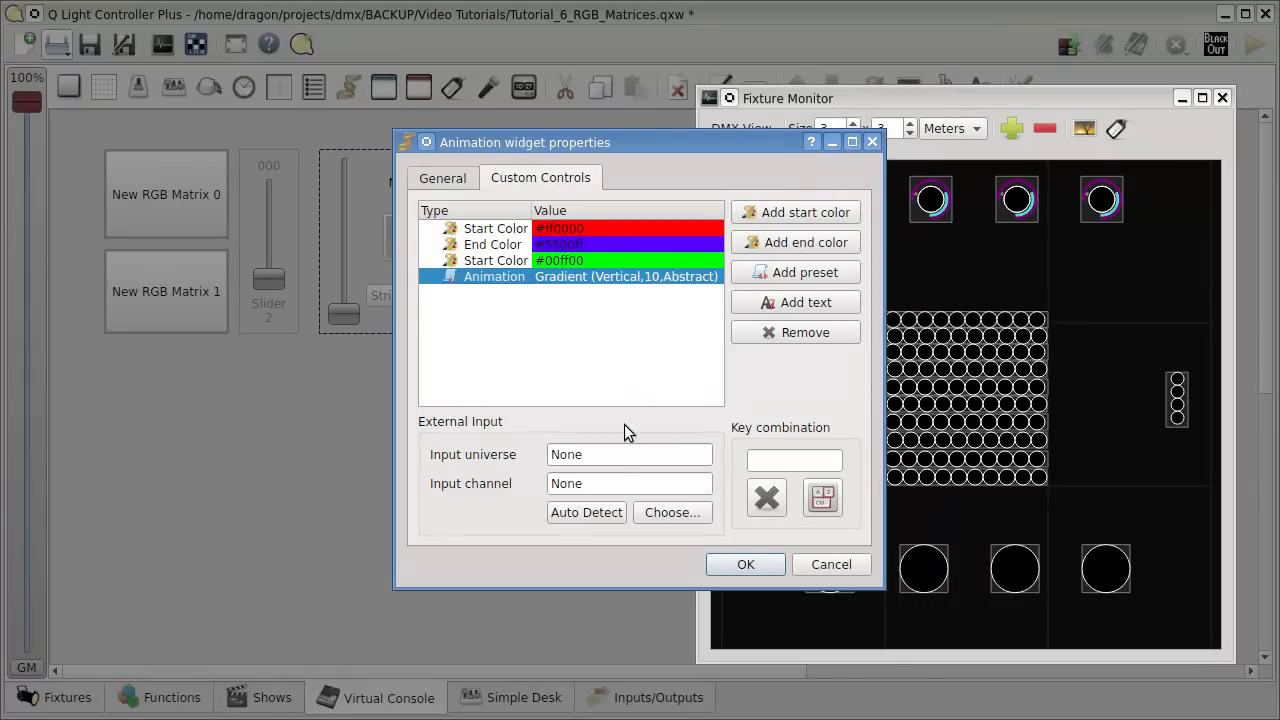
click(605, 513)
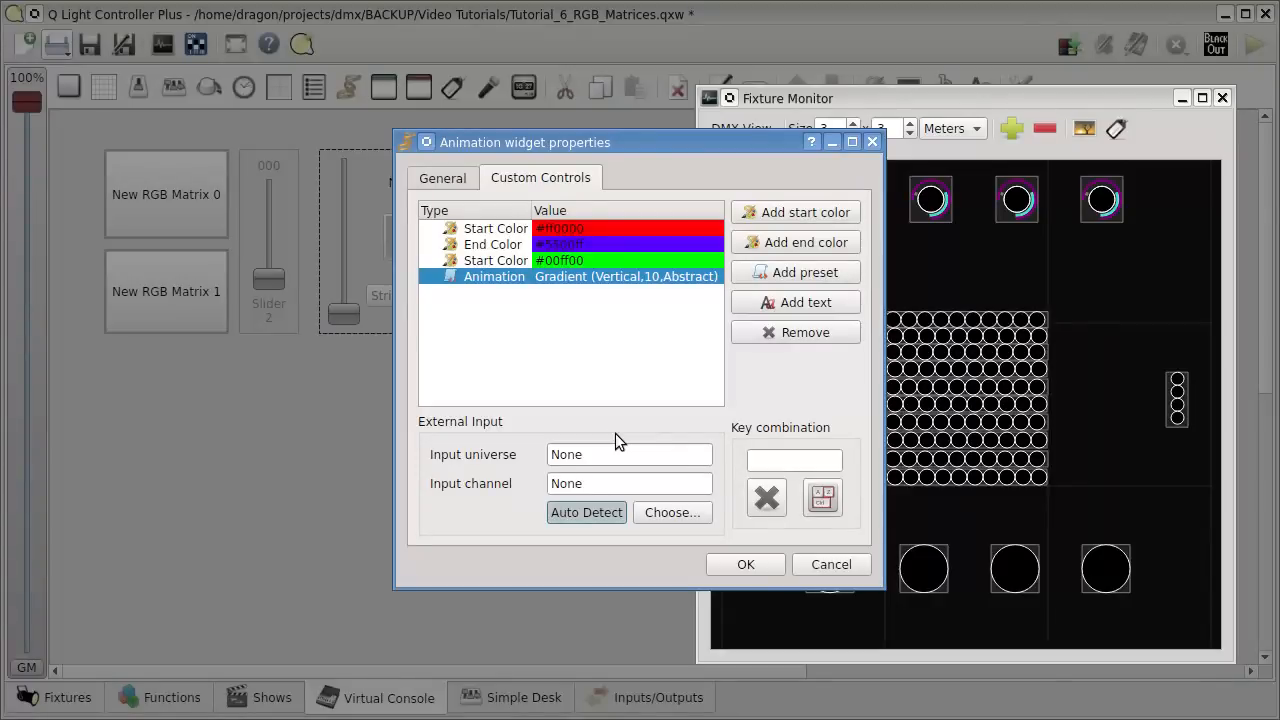
click(605, 512)
- Add a text control reading "Another example text" to the animation widget's custom controls
click(795, 305)
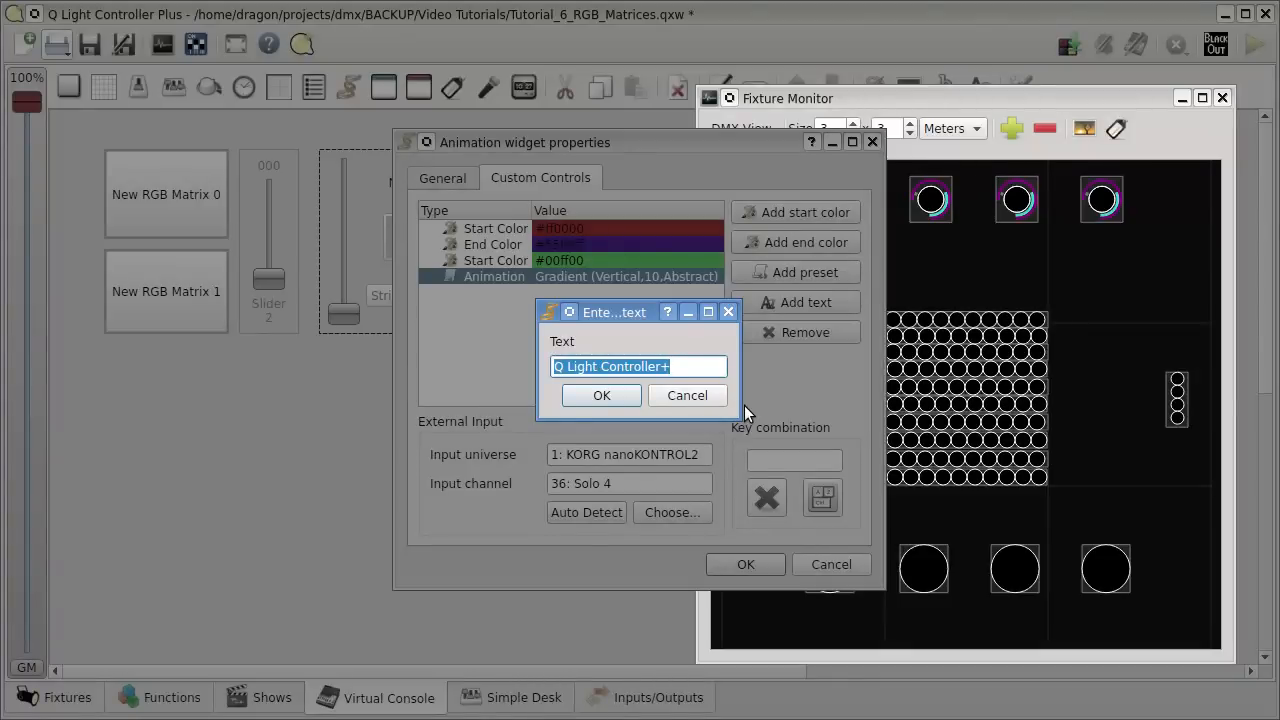
text(Another example text)
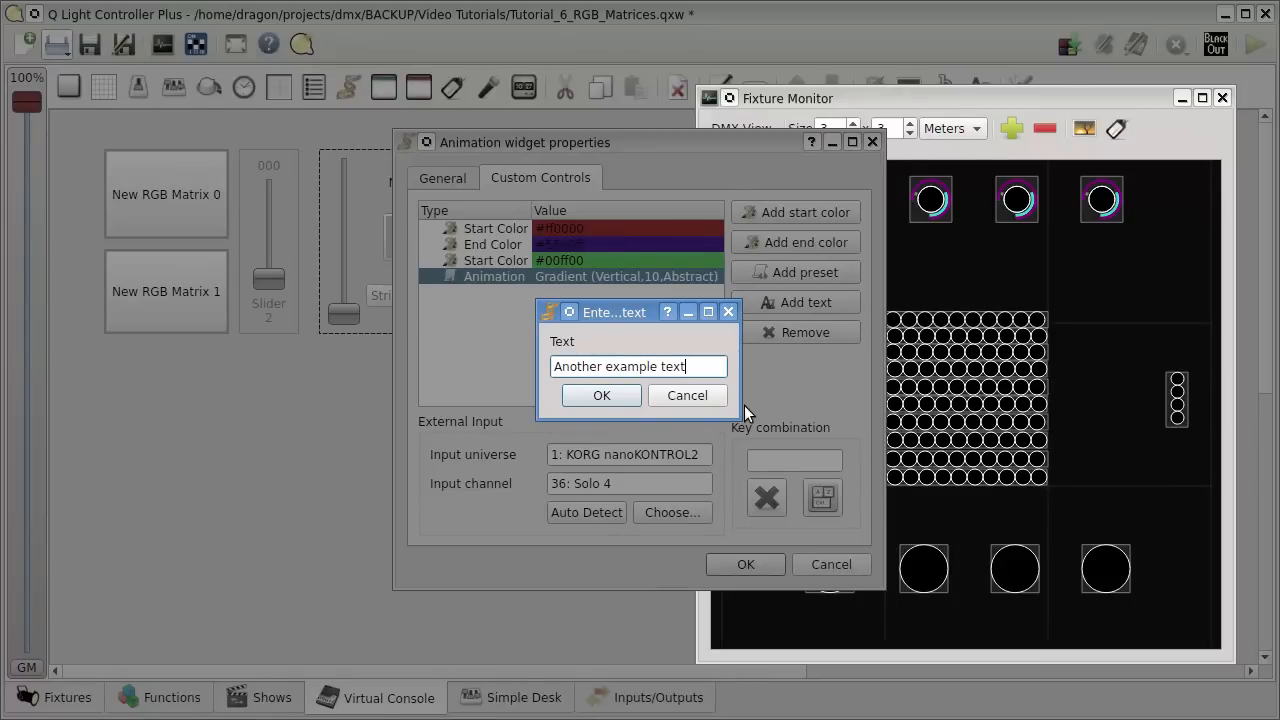
click(601, 395)
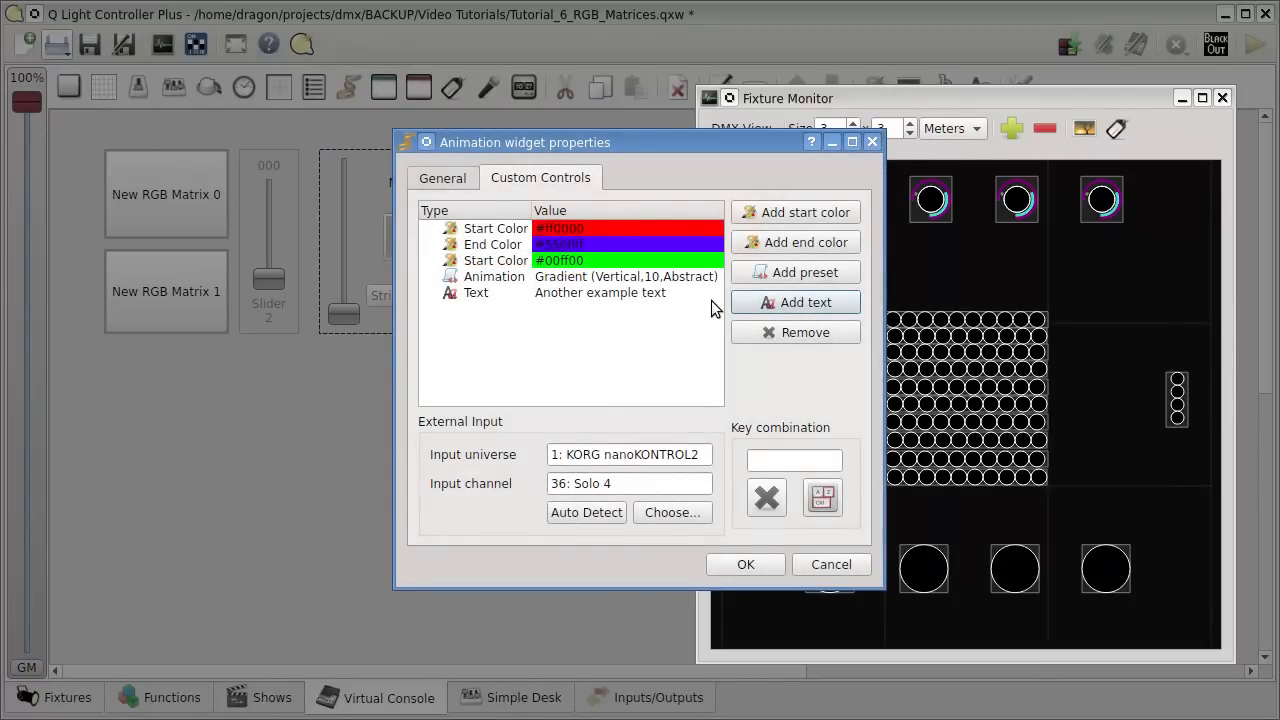
- Add an animation preset control with the Squares pattern and Fade Out mode, apply the properties, and enlarge the animation widget to fit all its controls
click(773, 273)
click(597, 276)
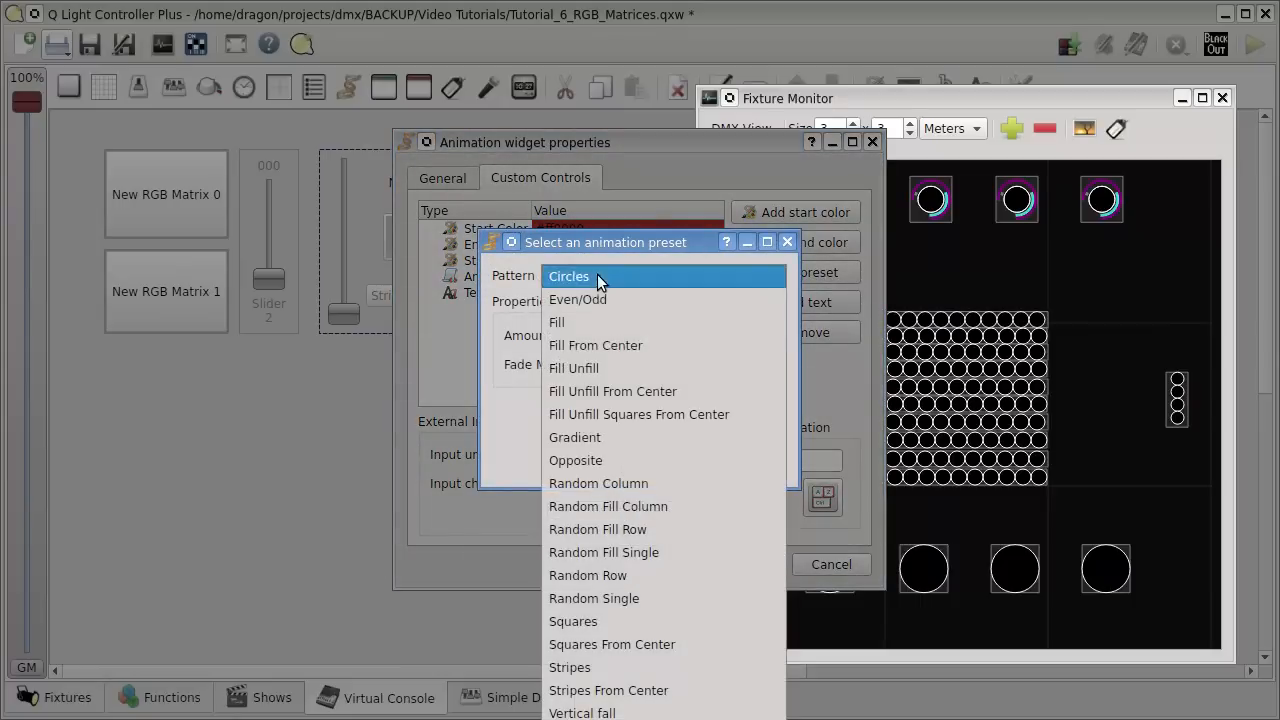
click(647, 624)
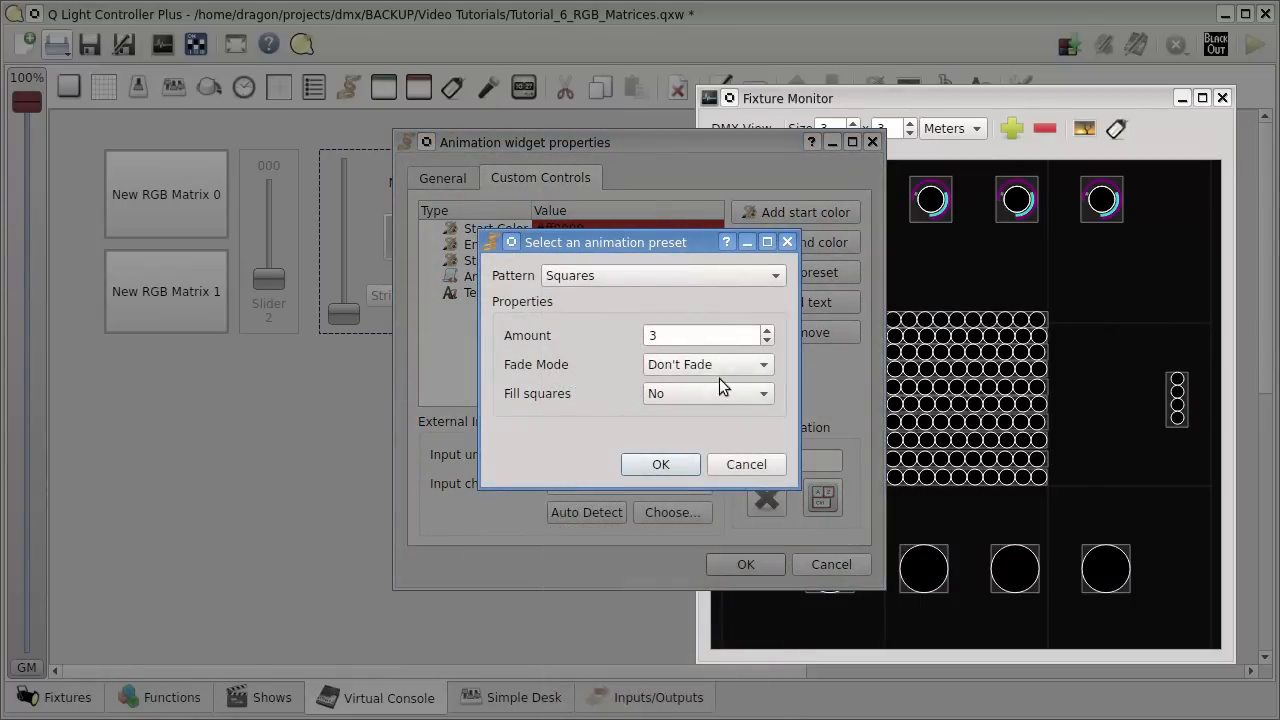
click(717, 364)
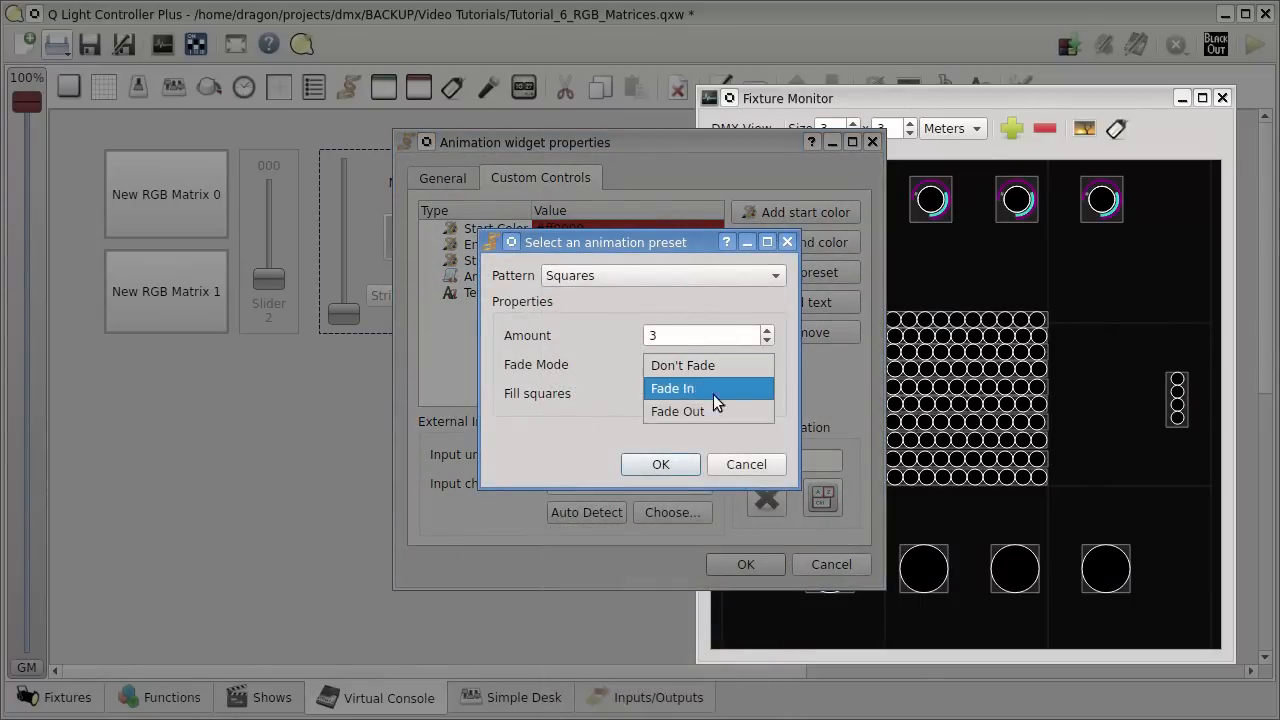
click(713, 411)
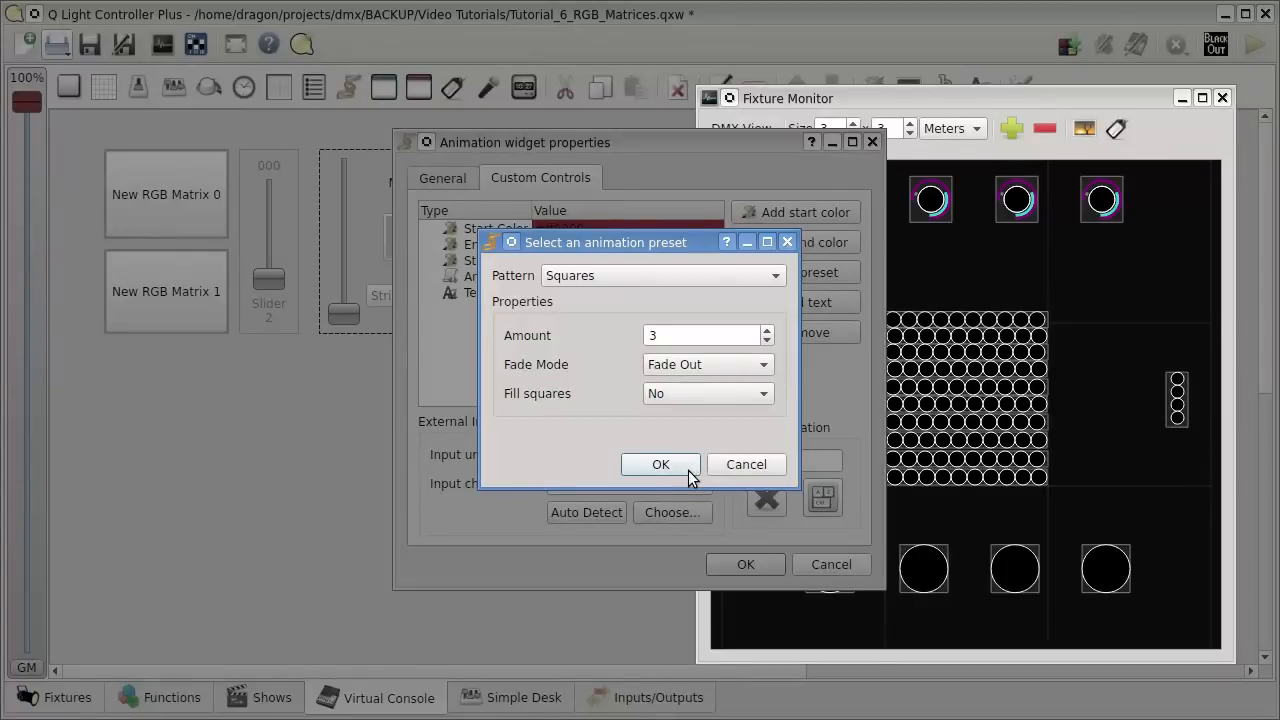
click(663, 465)
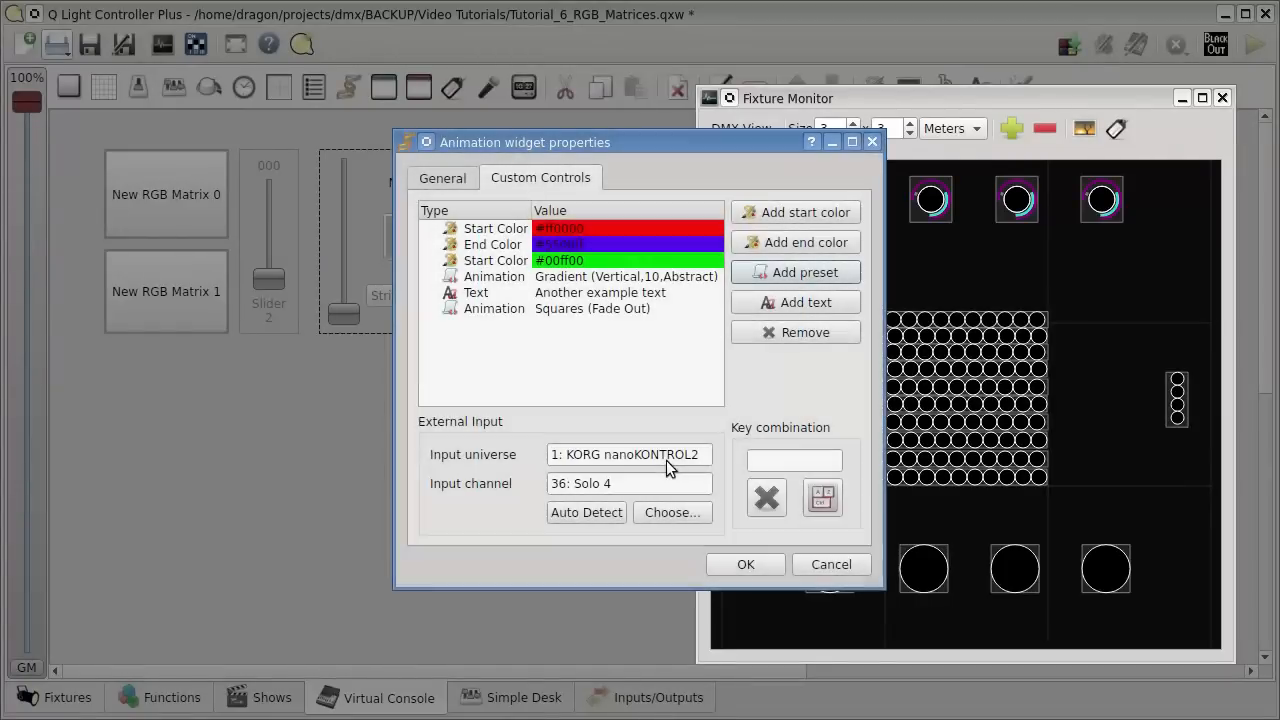
click(743, 566)
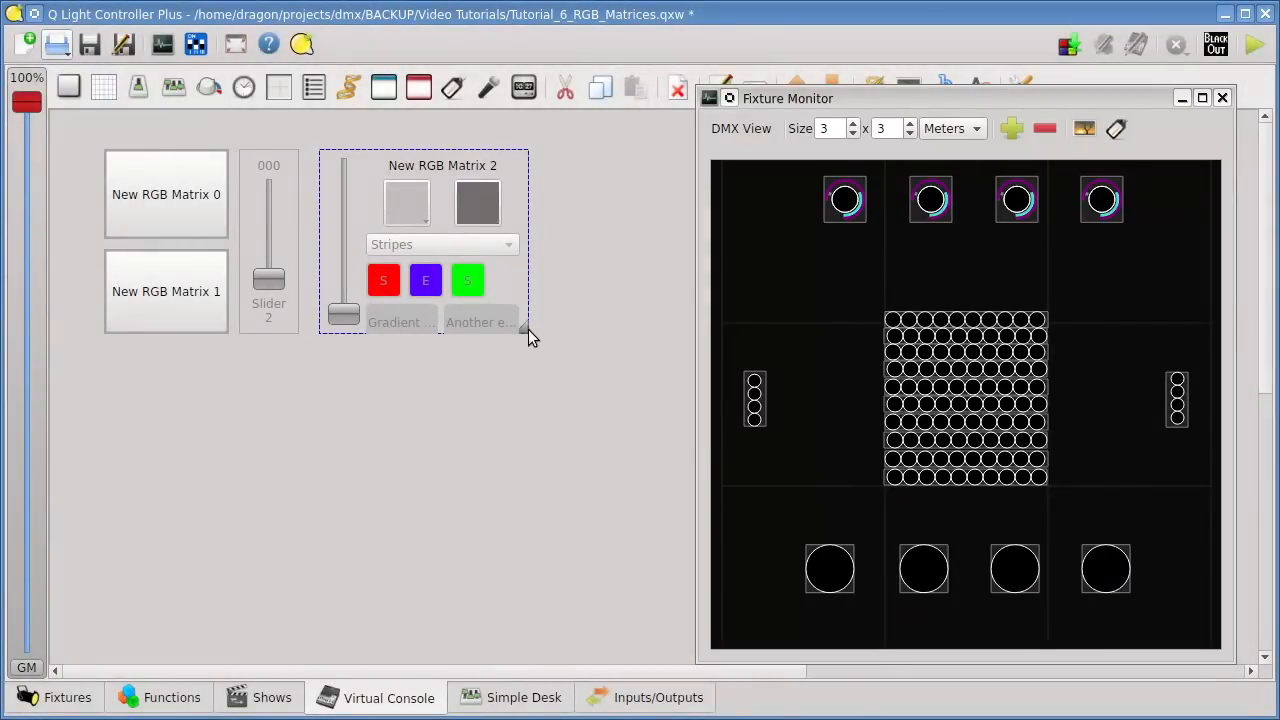
drag(523, 329, 586, 352)
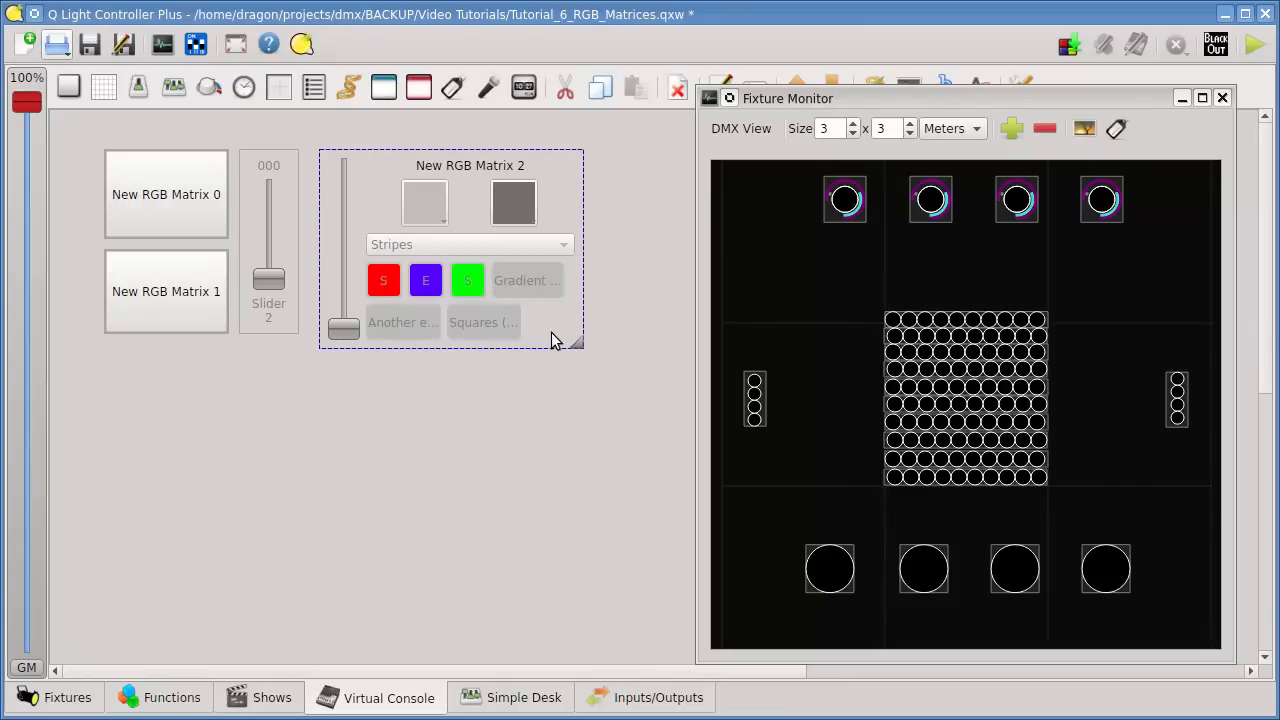
- Run New RGB Matrix 2 at full level in operate mode and trigger its red and green start color and blue end color controls
click(1253, 60)
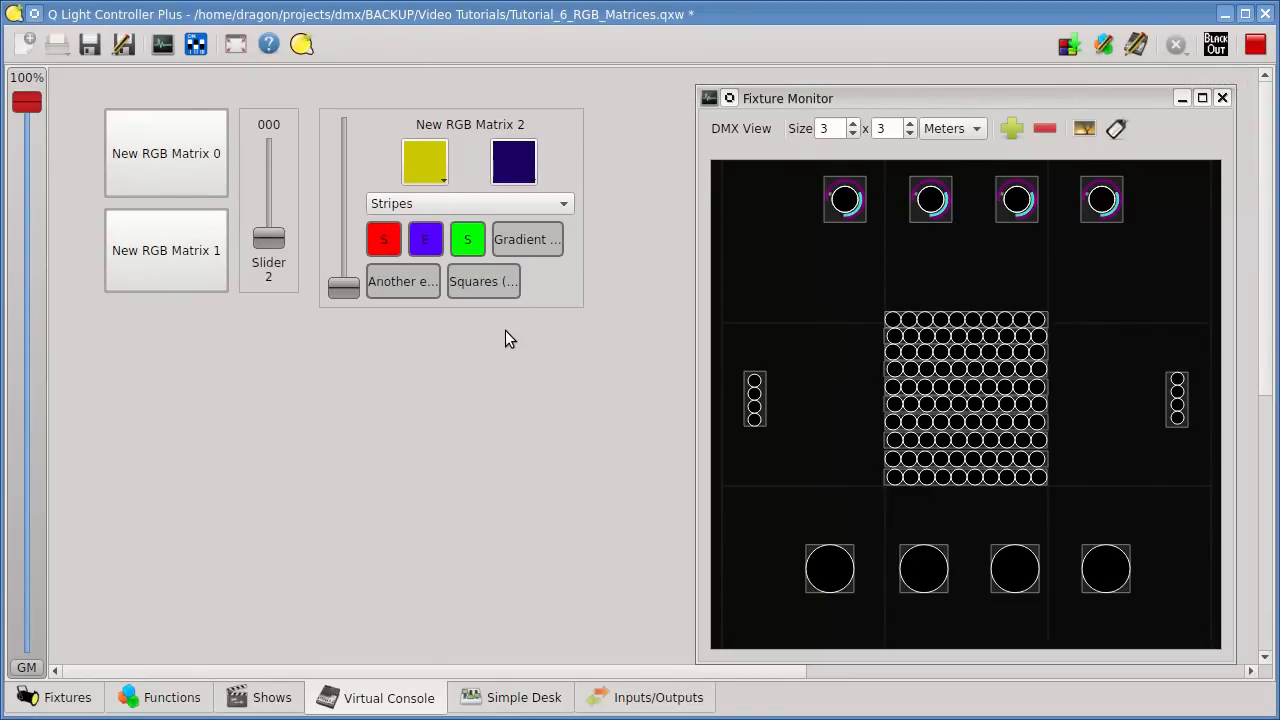
drag(344, 289, 344, 127)
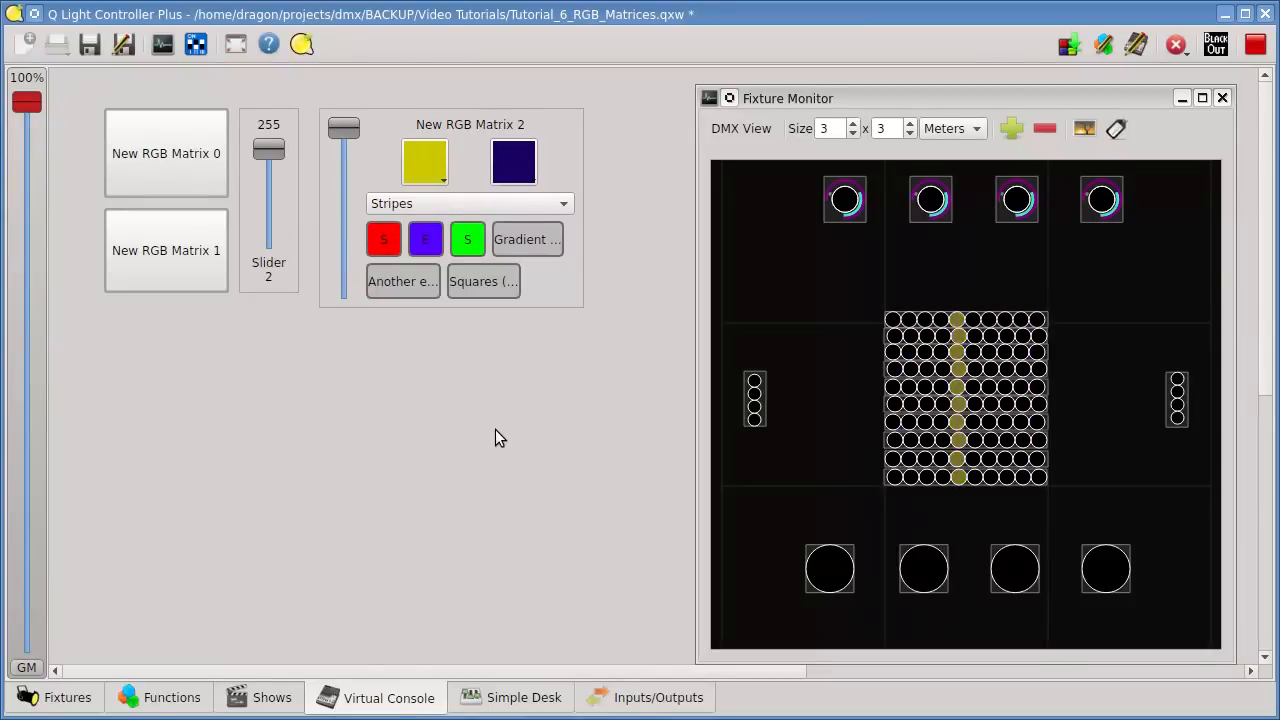
click(386, 243)
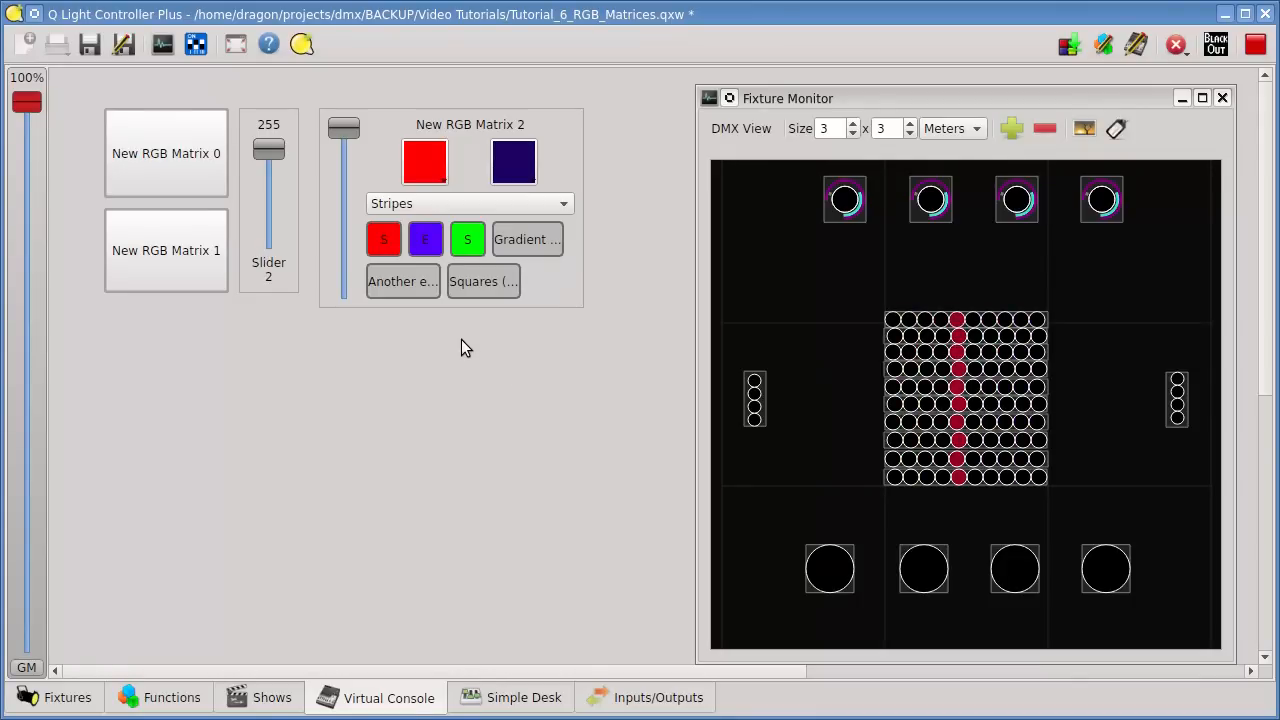
key(e)
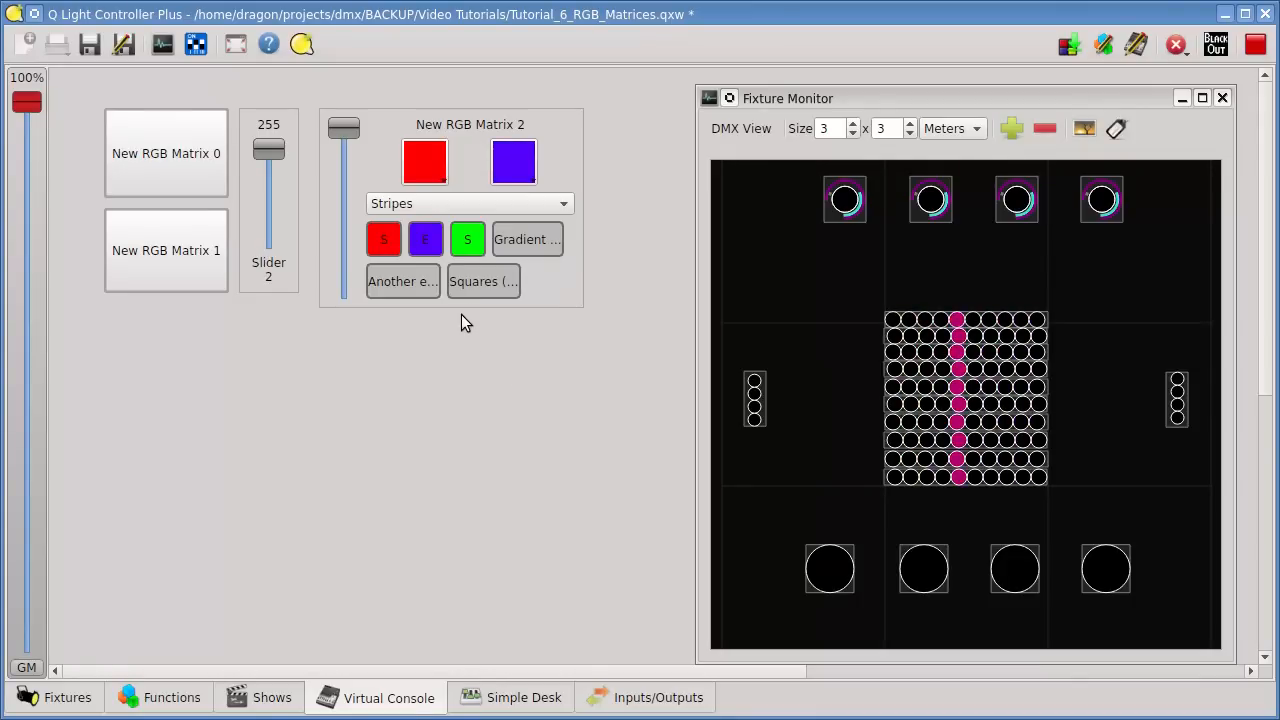
click(460, 252)
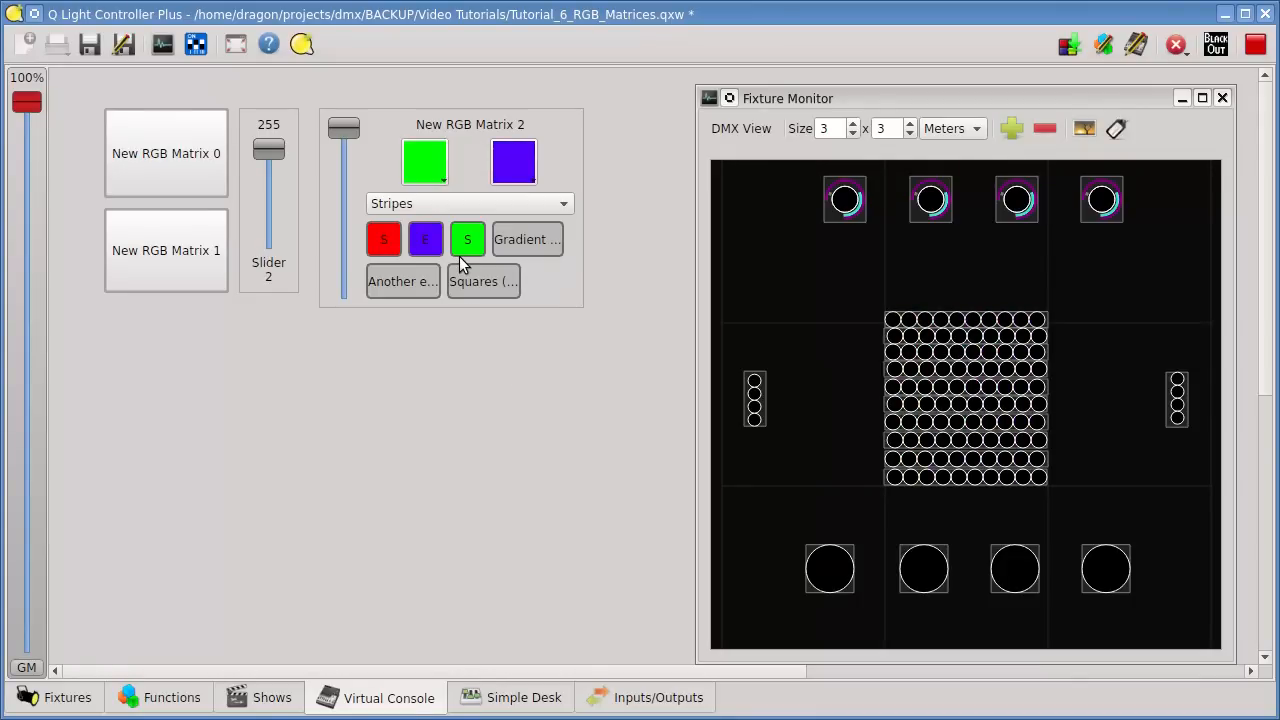
click(381, 244)
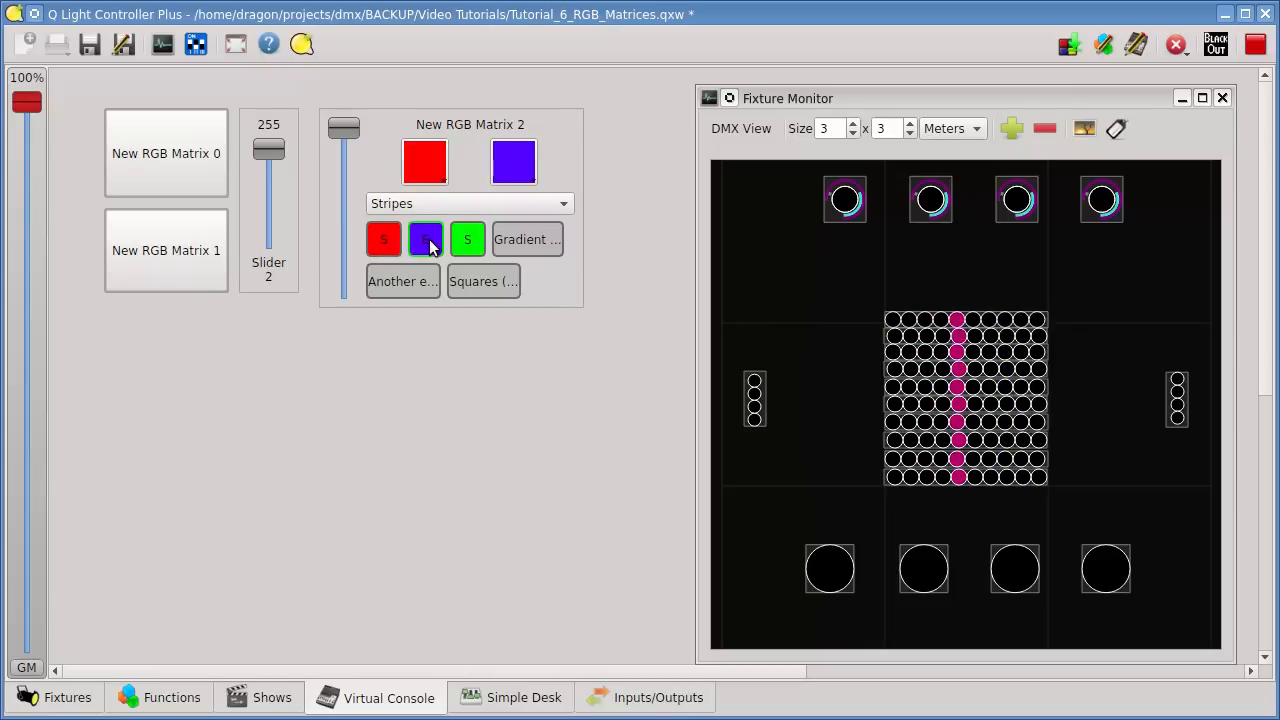
click(467, 243)
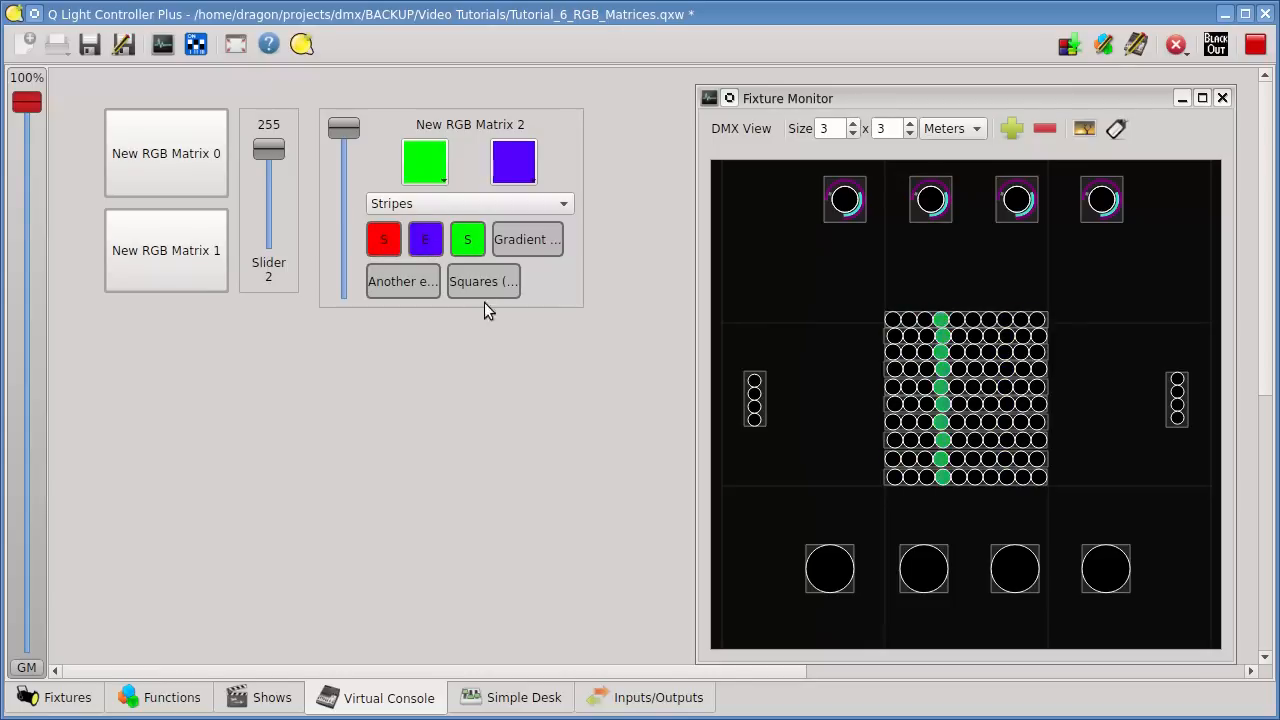
- Trigger the Gradient and Squares preset controls live, switch the start color to red and green, and return to the Gradient preset
click(531, 237)
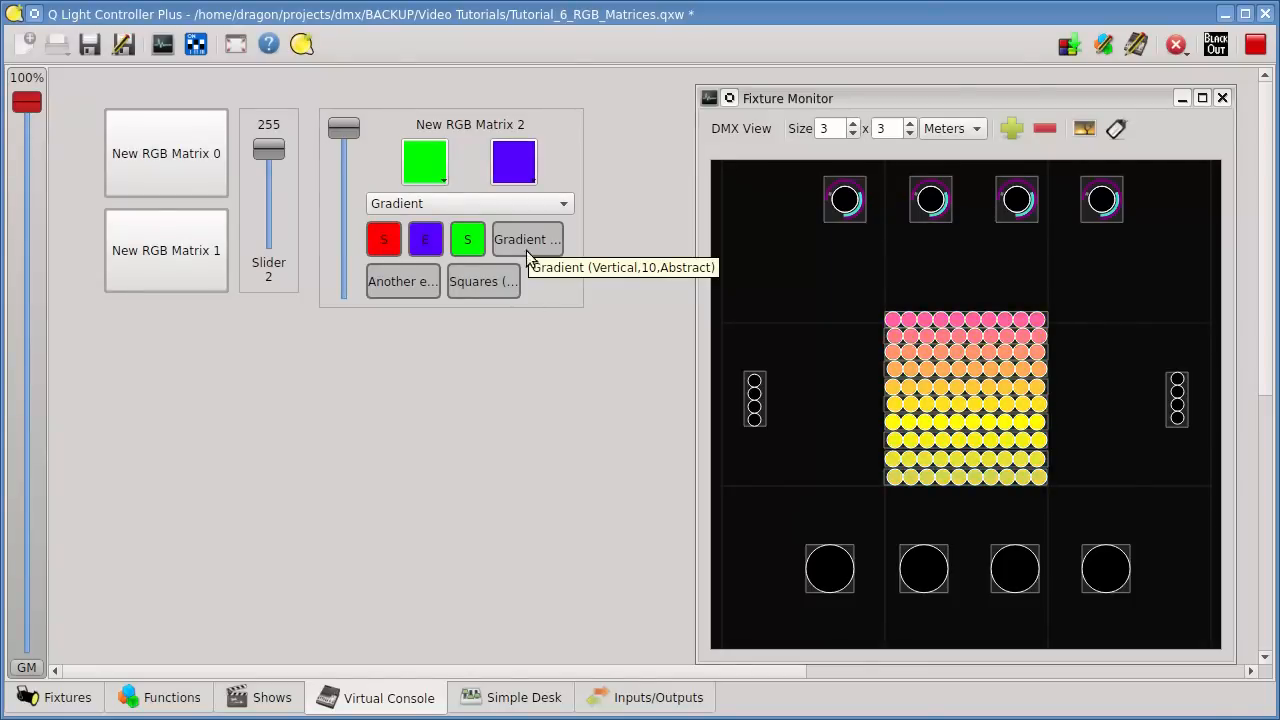
click(484, 284)
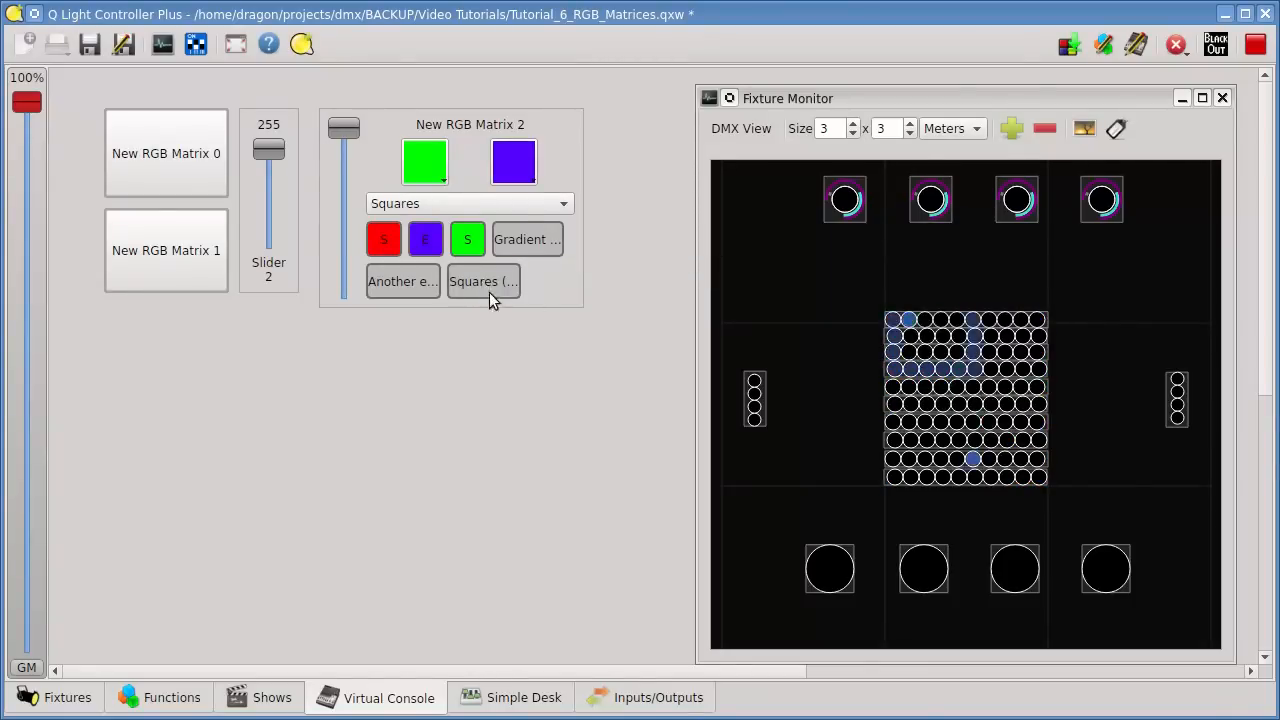
click(392, 242)
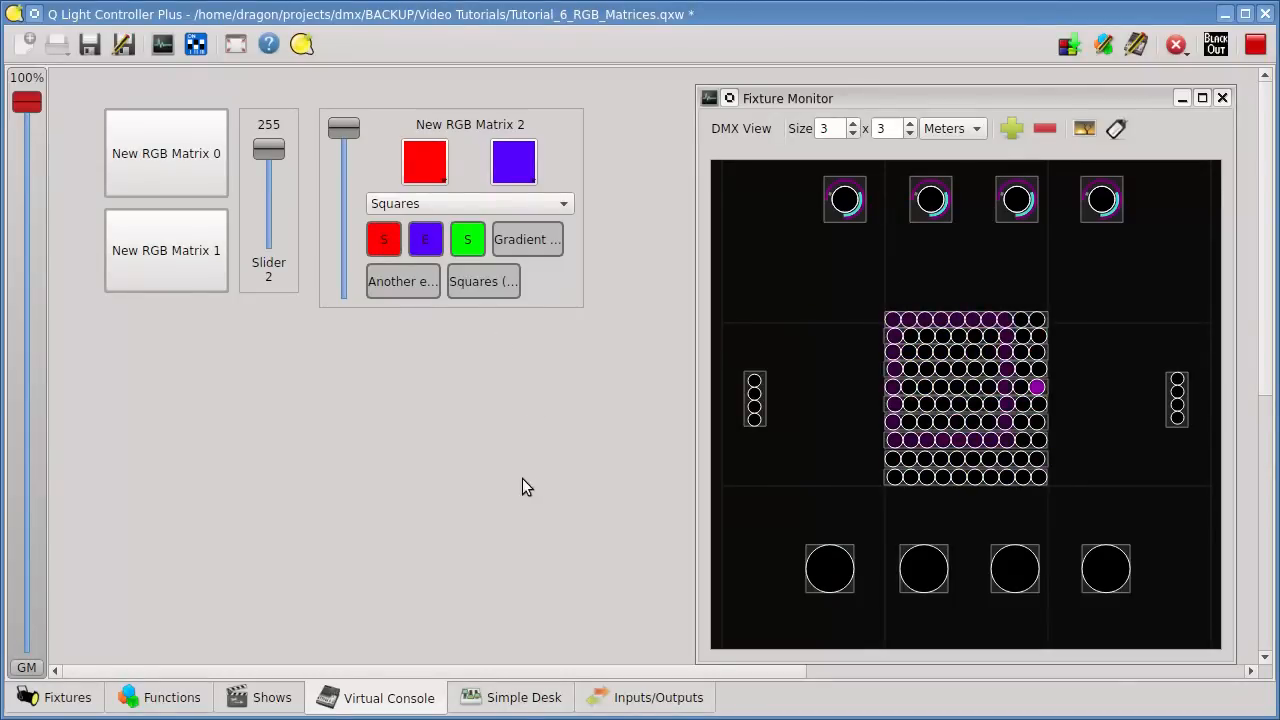
click(464, 241)
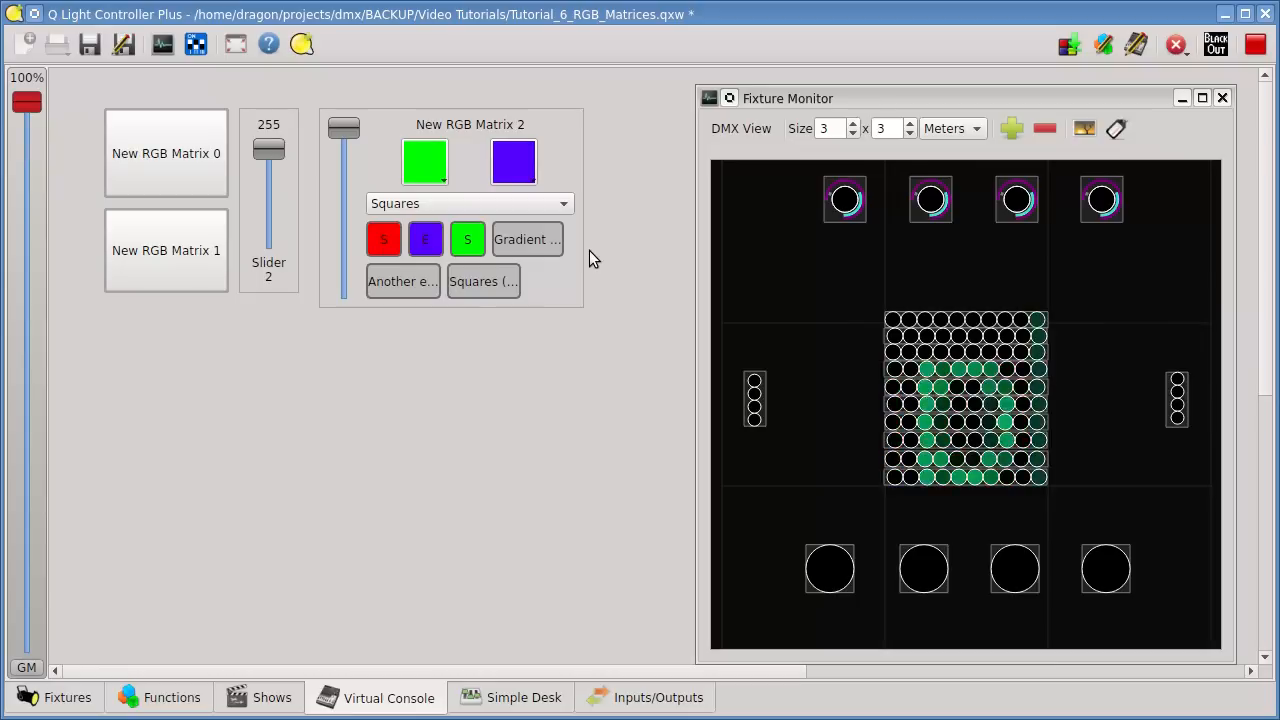
click(519, 239)
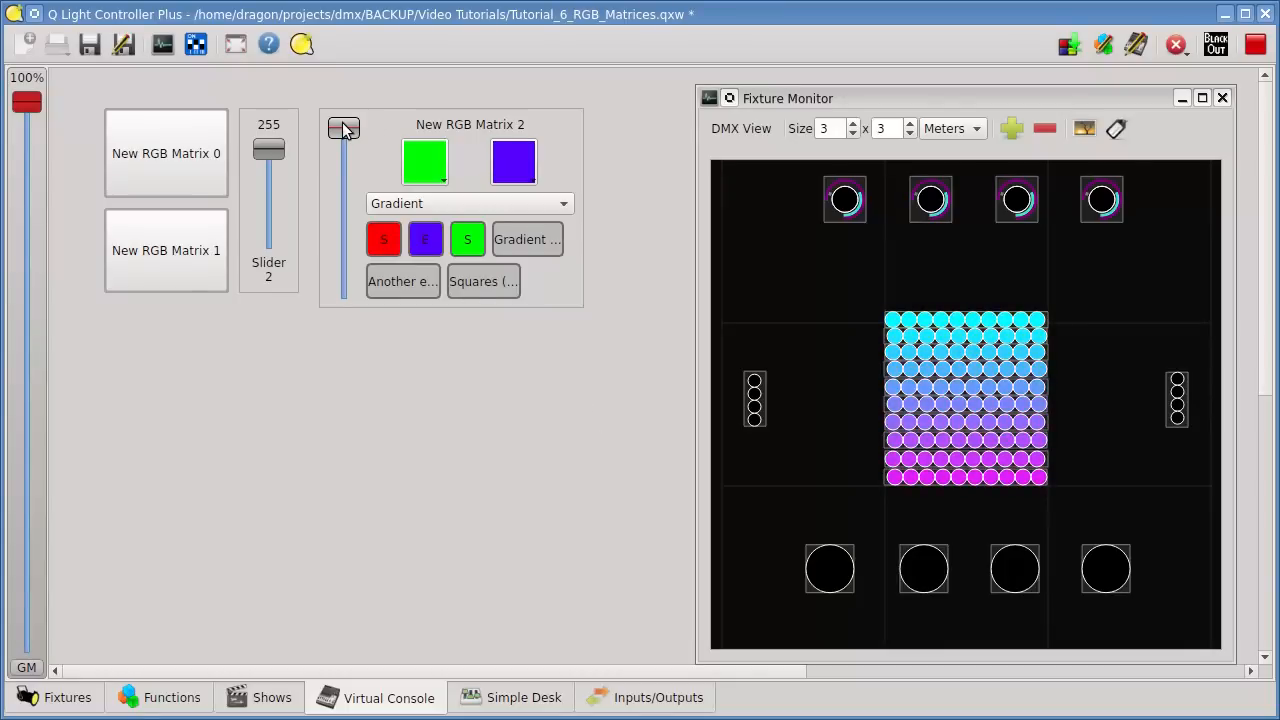
- Fade the running Gradient animation out and back to full, switch to the Squares preset, and lower the widget's fader to 0
drag(343, 130, 364, 433)
drag(366, 510, 368, 114)
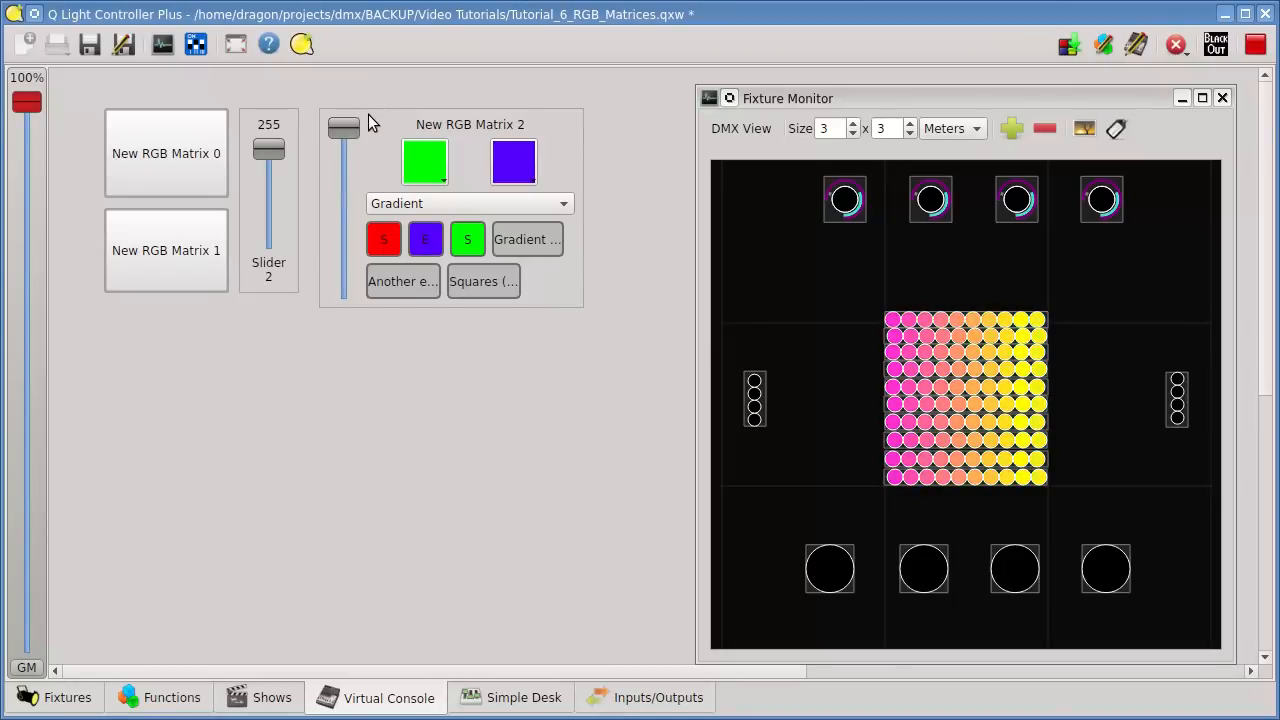
click(474, 281)
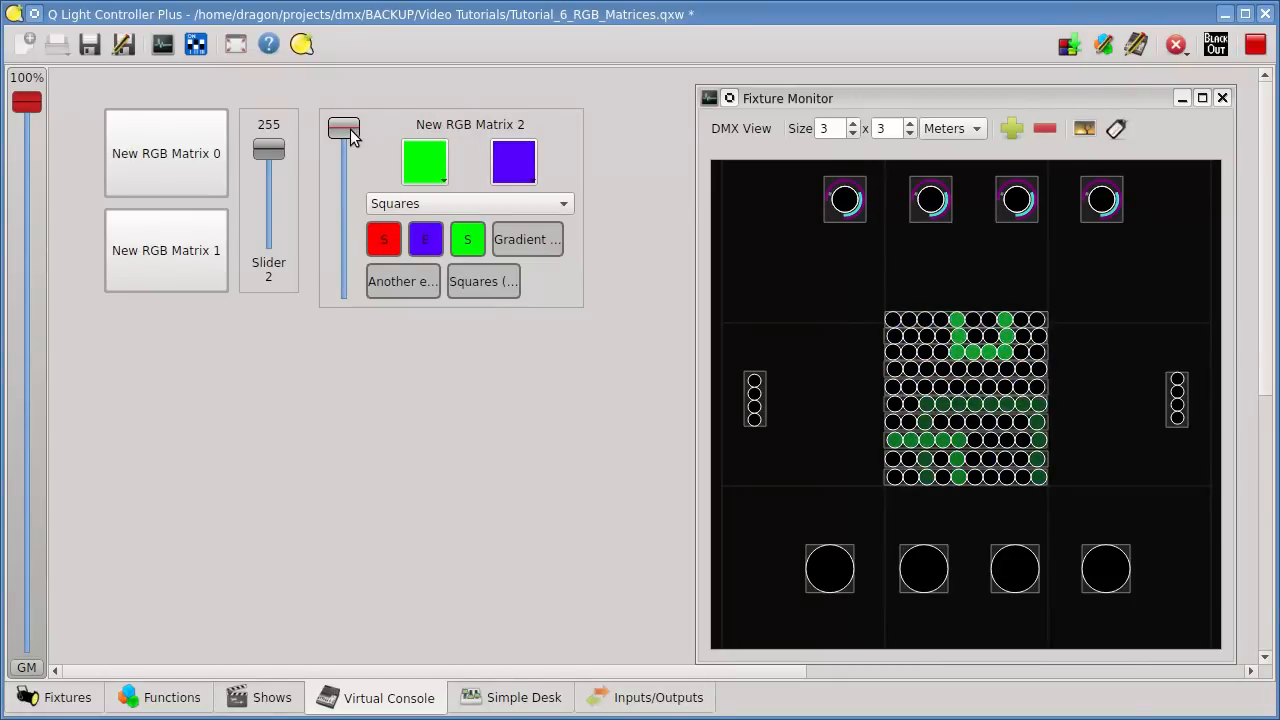
drag(350, 130, 352, 455)
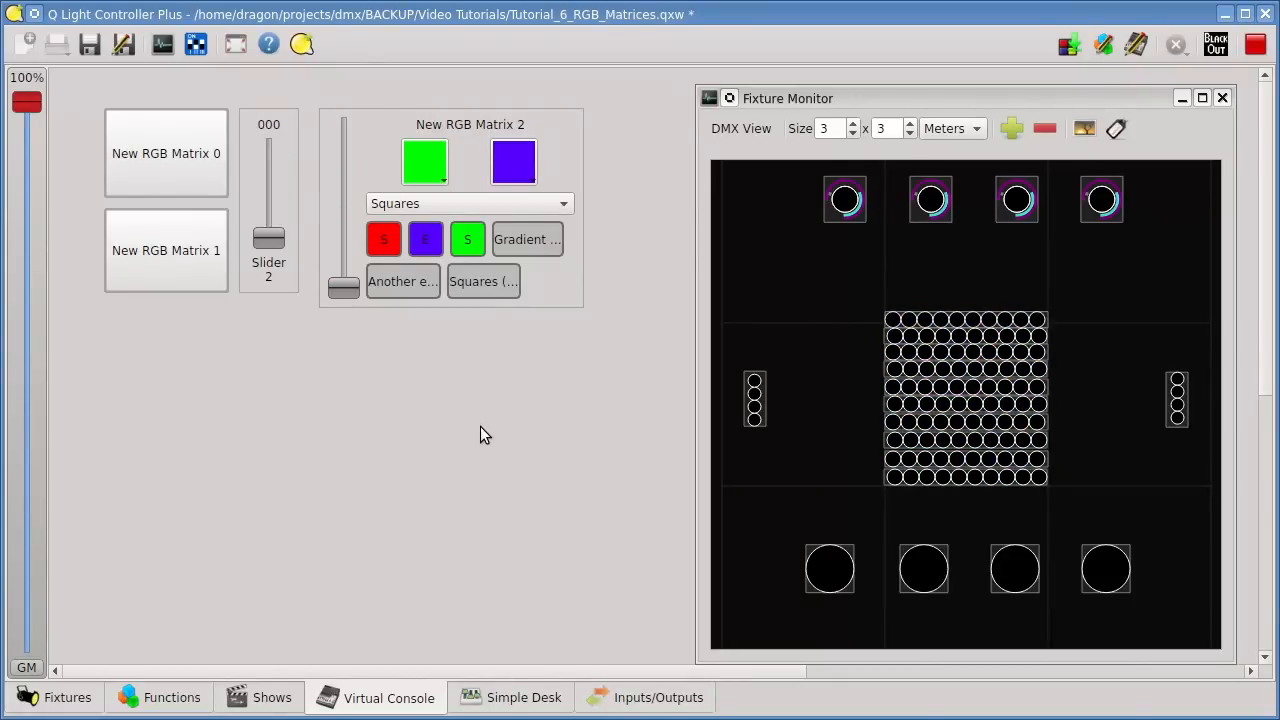